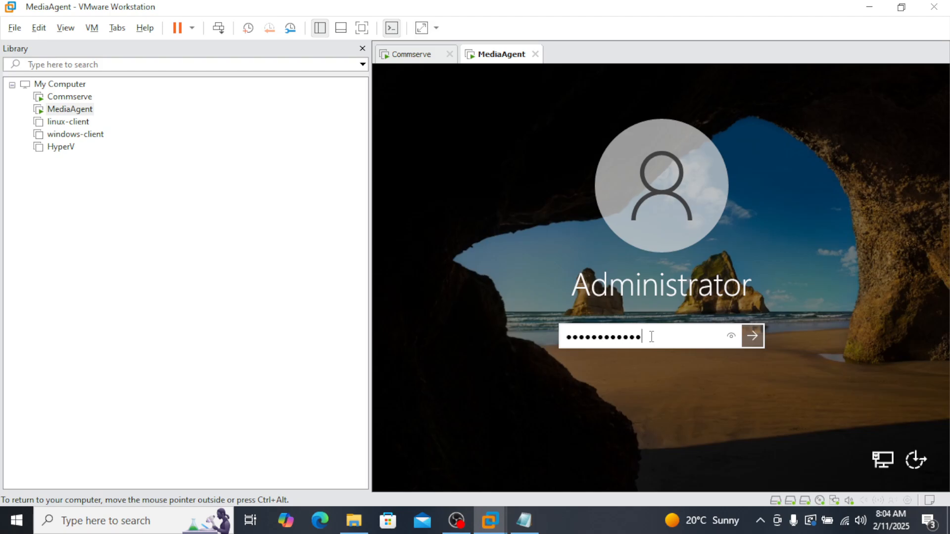
Step: Log in to the MediaAgent VM, close Library Properties and Virtual Library Tool, and bring up the Tape-library-process notes
key(Return)
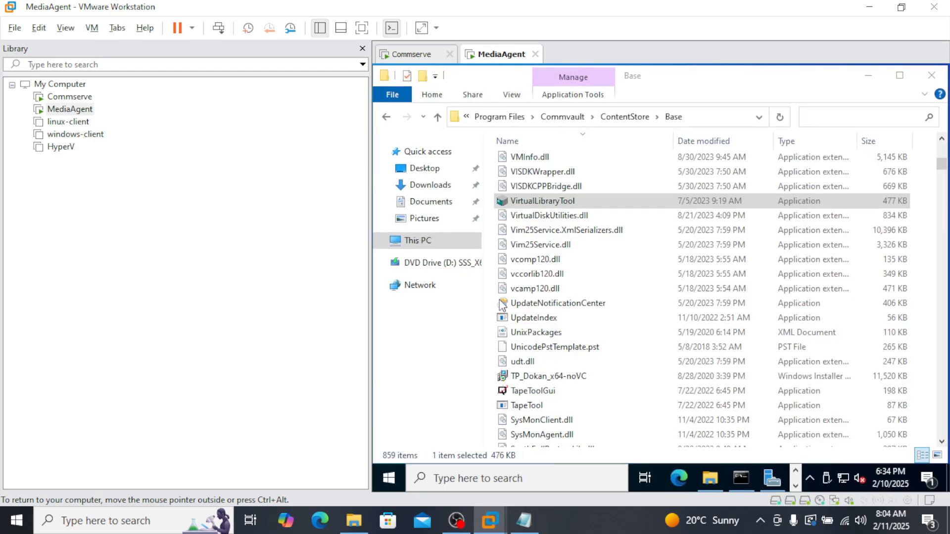
scroll(859, 212, up, 10)
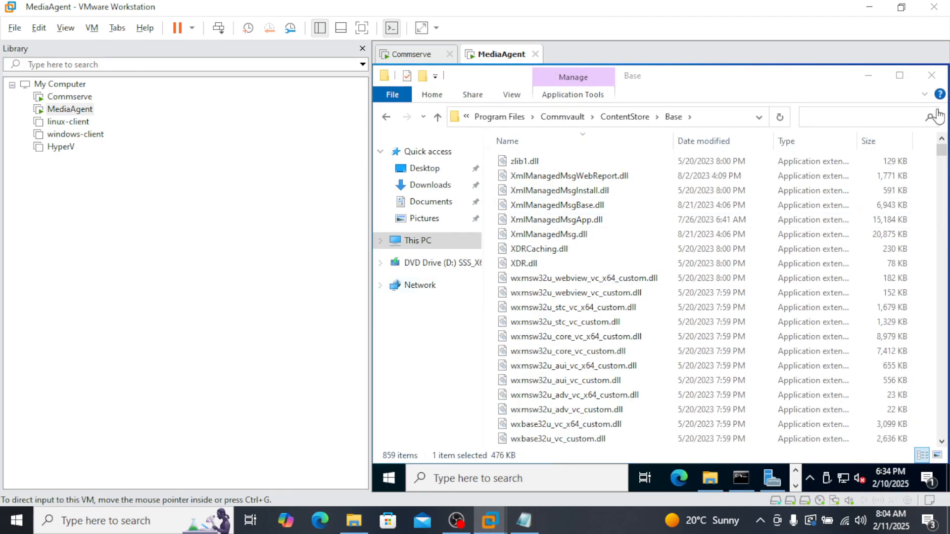
click(868, 81)
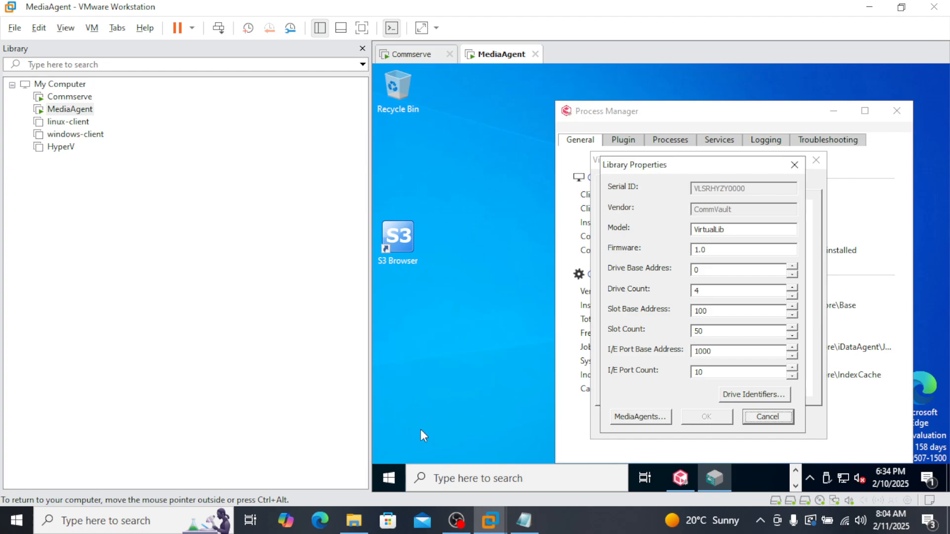
click(795, 163)
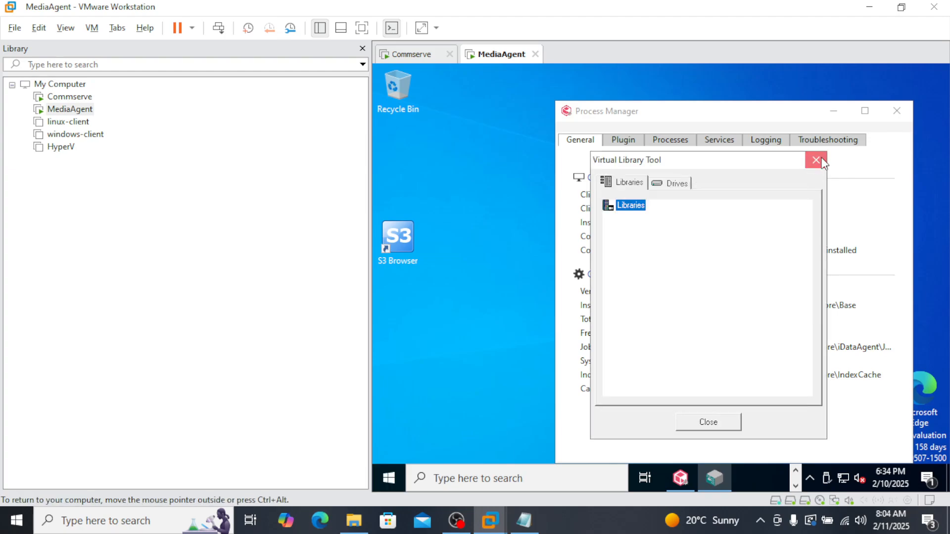
click(708, 422)
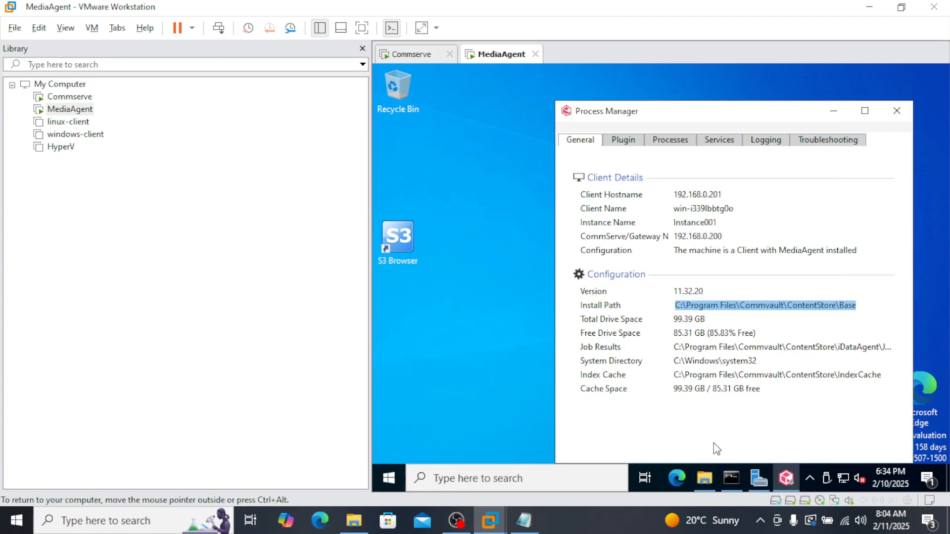
click(533, 523)
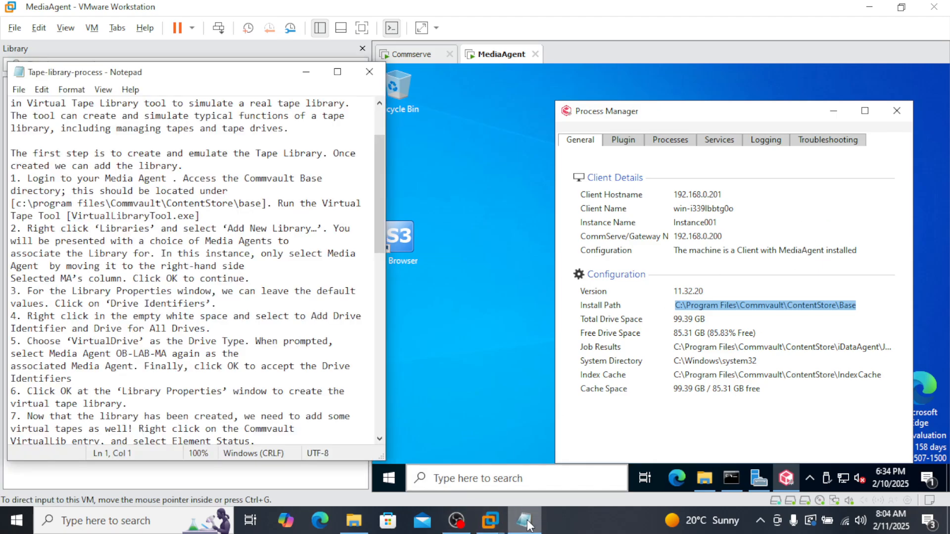
Step: Close Process Manager and maximise the Tape-library-process notes in Notepad
click(898, 111)
click(898, 110)
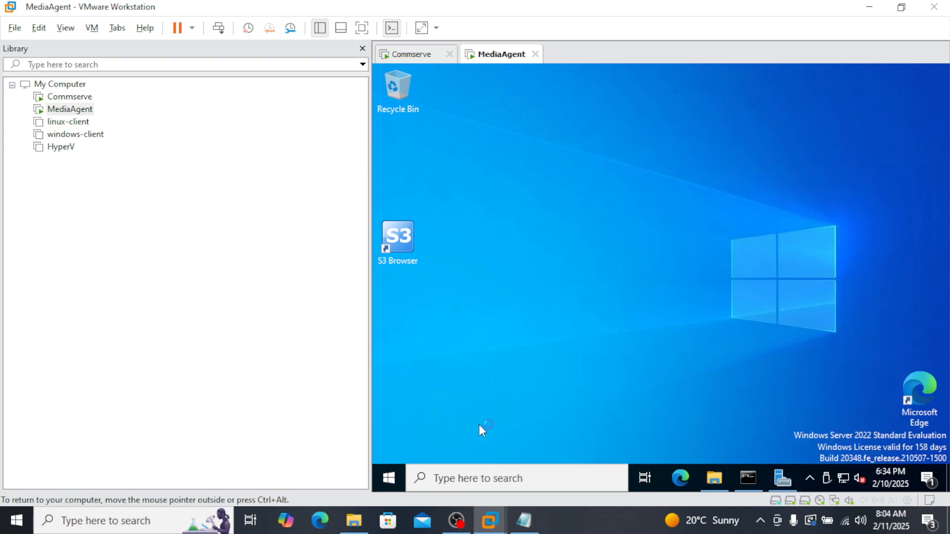
click(524, 520)
click(338, 72)
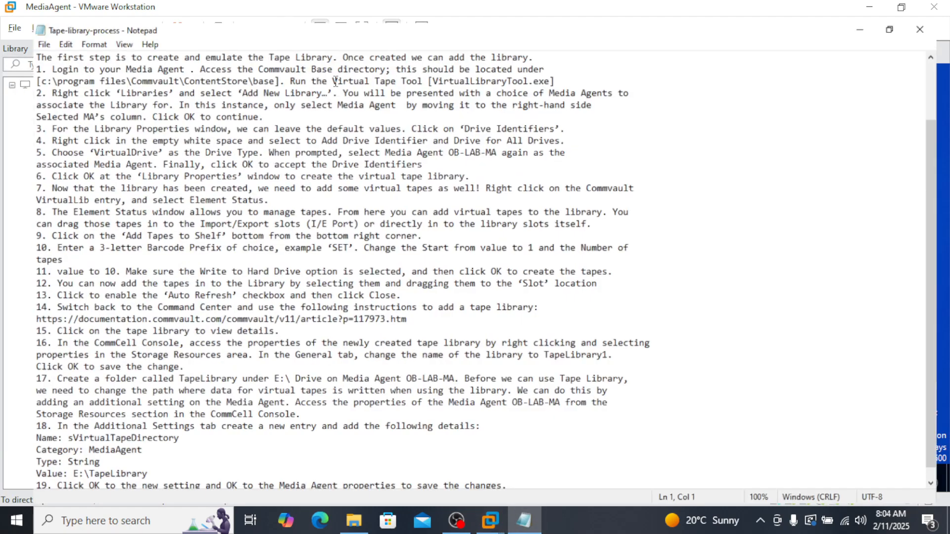
Step: Highlight 'Virtual Tape Library' and 'emulate a traditional Tape Library' in the intro, then minimise Notepad
scroll(168, 95, up, 2)
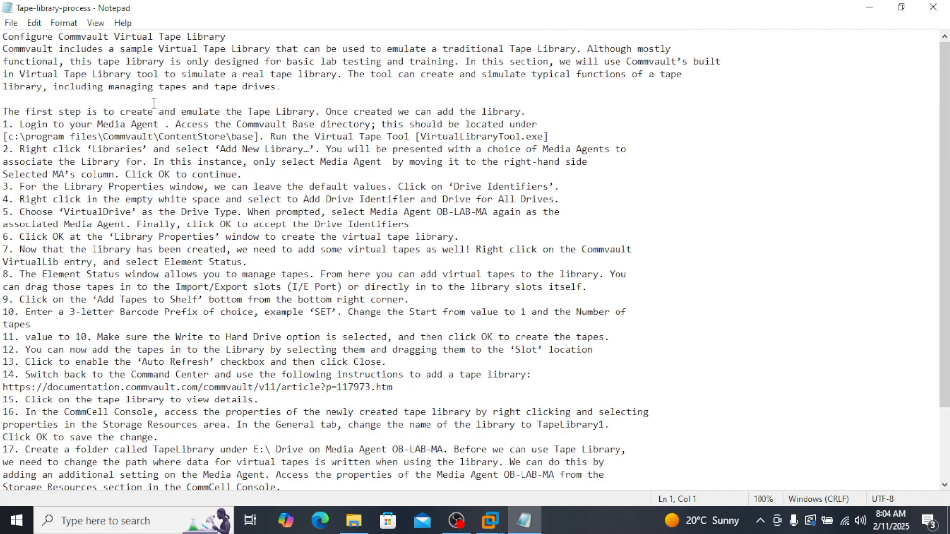
drag(115, 36, 233, 22)
drag(387, 48, 578, 48)
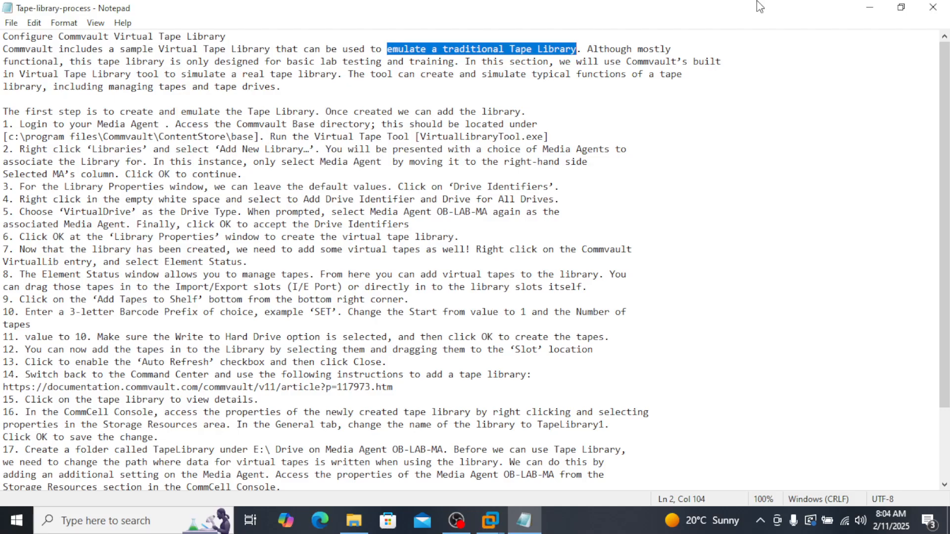
click(869, 7)
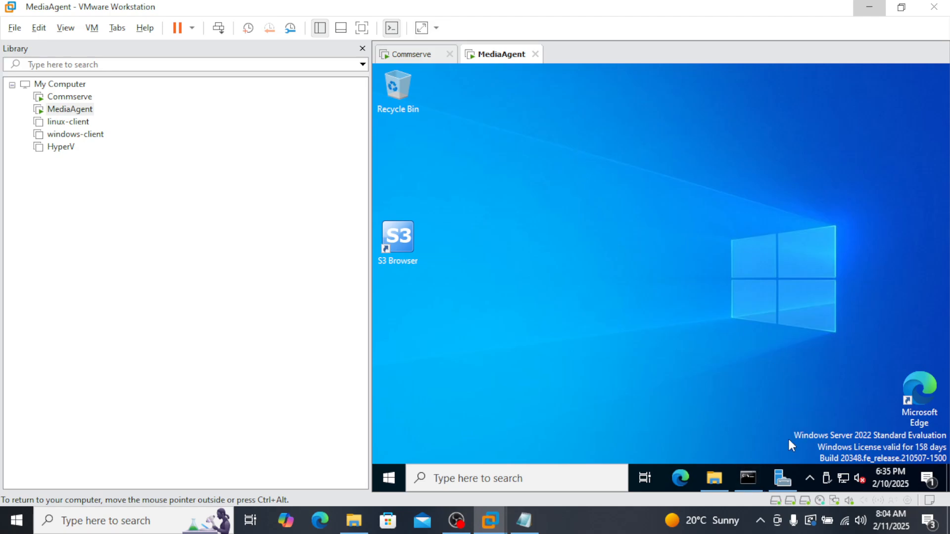
Step: Copy the IPv4 address 192.168.0.201 from the ipconfig console
click(758, 478)
click(560, 277)
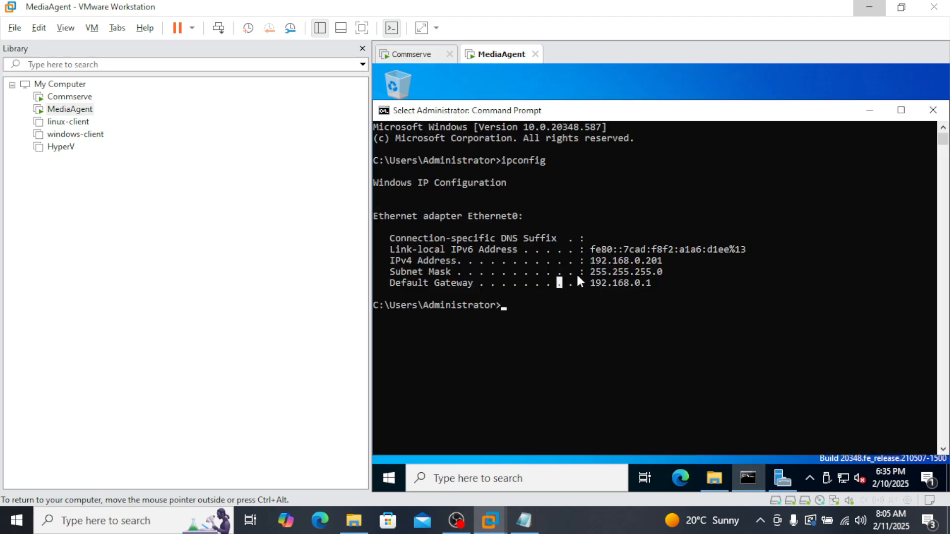
drag(591, 260, 661, 264)
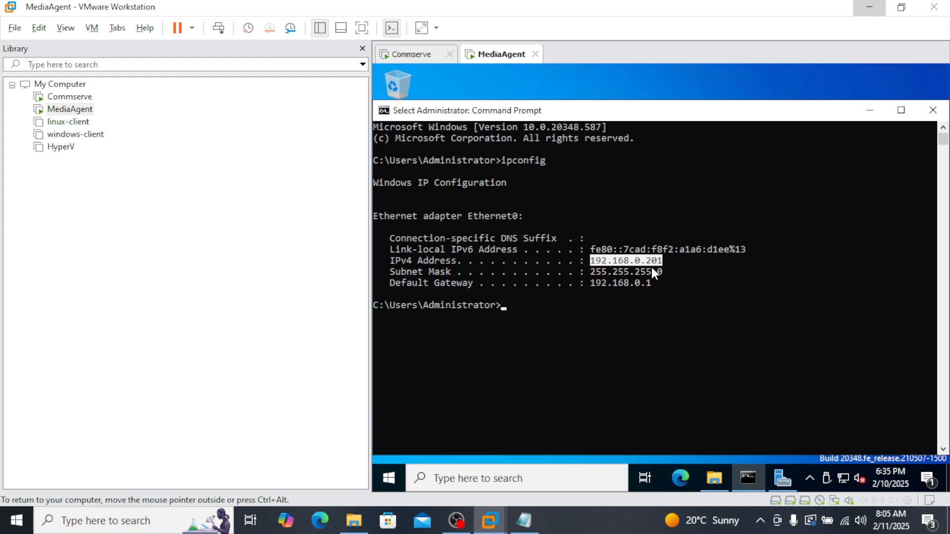
Step: Connect via Remote Desktop to 192.168.0.201 with the administrator password, accepting the certificate warning
click(164, 521)
text(rdp)
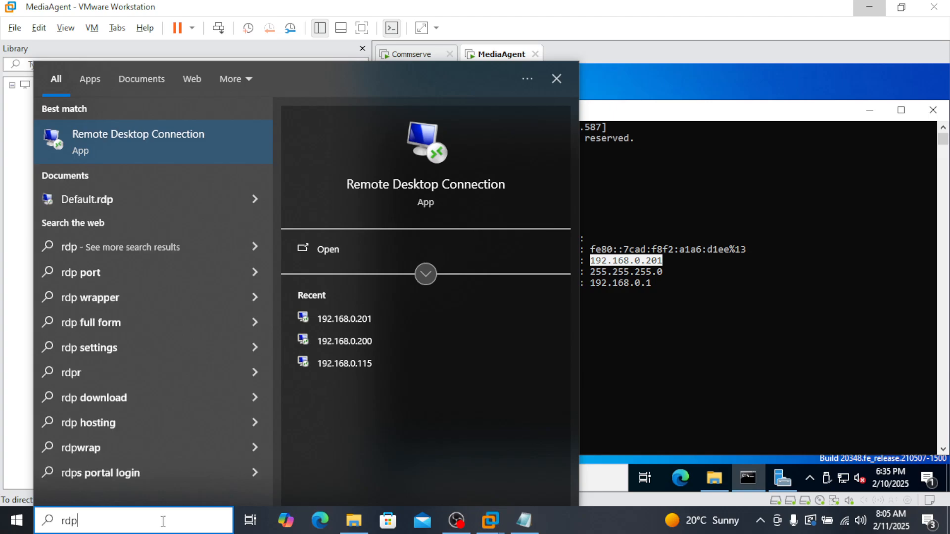
click(201, 126)
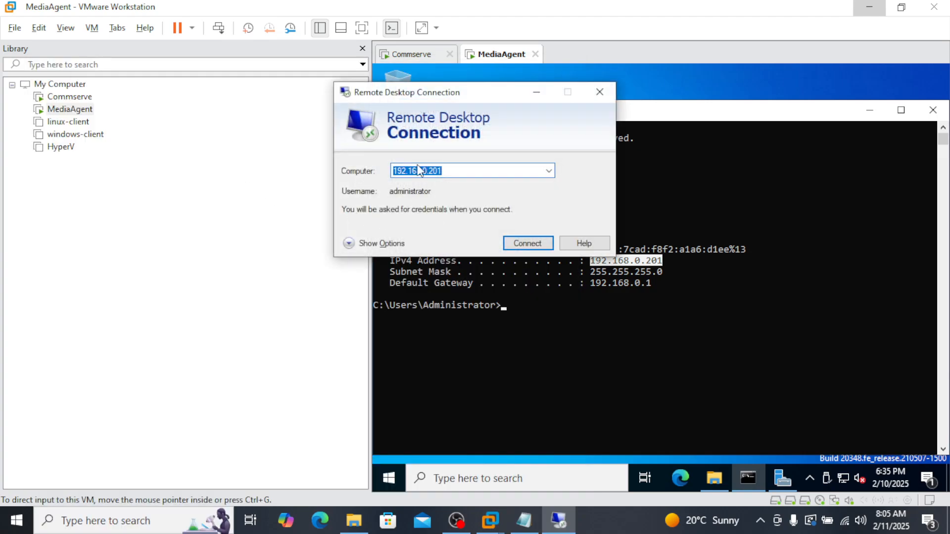
click(546, 246)
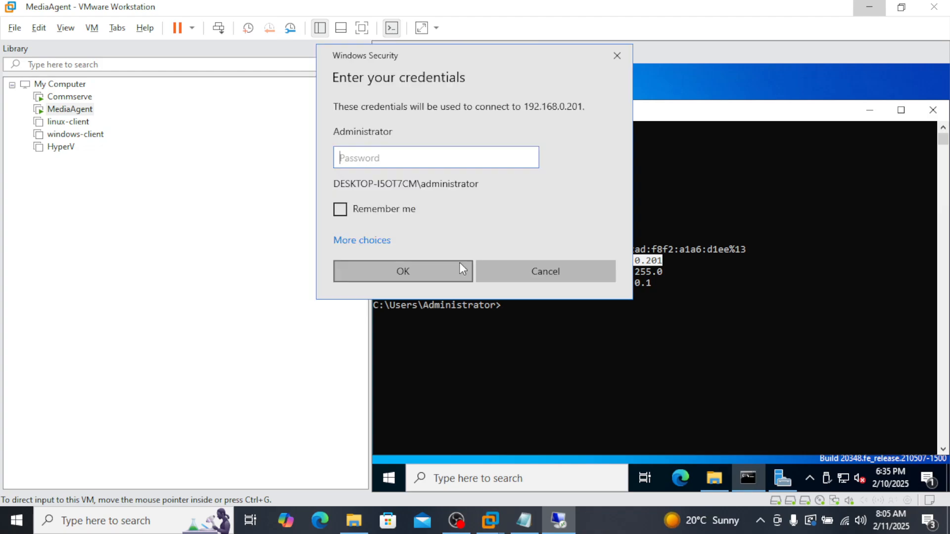
drag(521, 61, 351, 102)
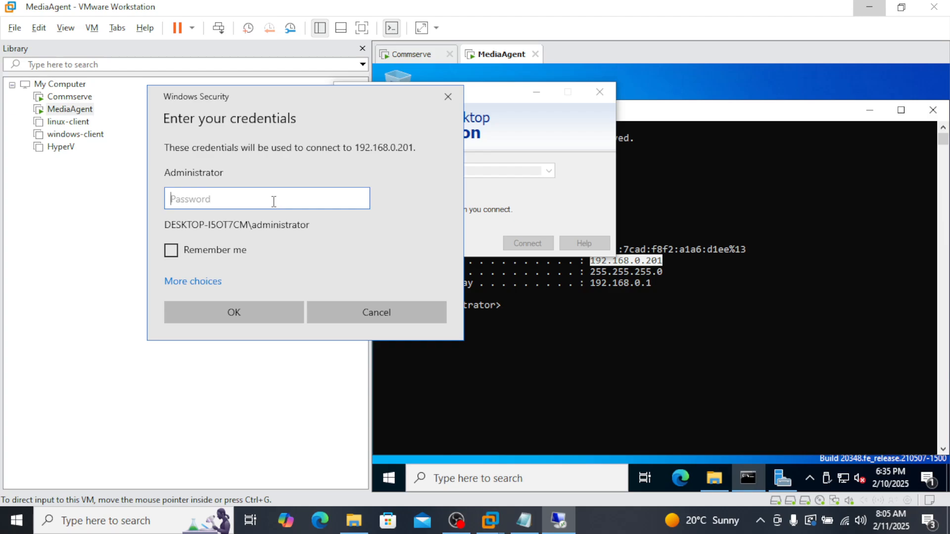
text(••••)
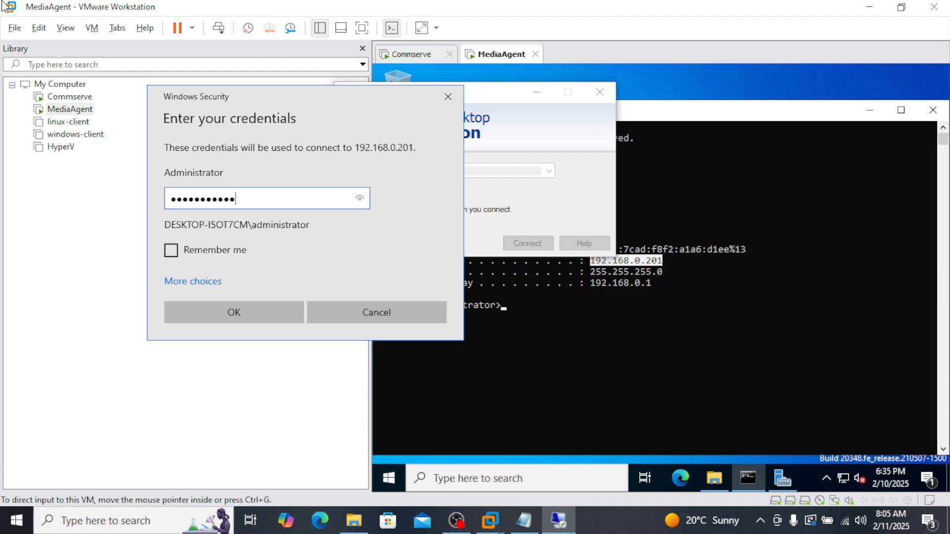
key(Return)
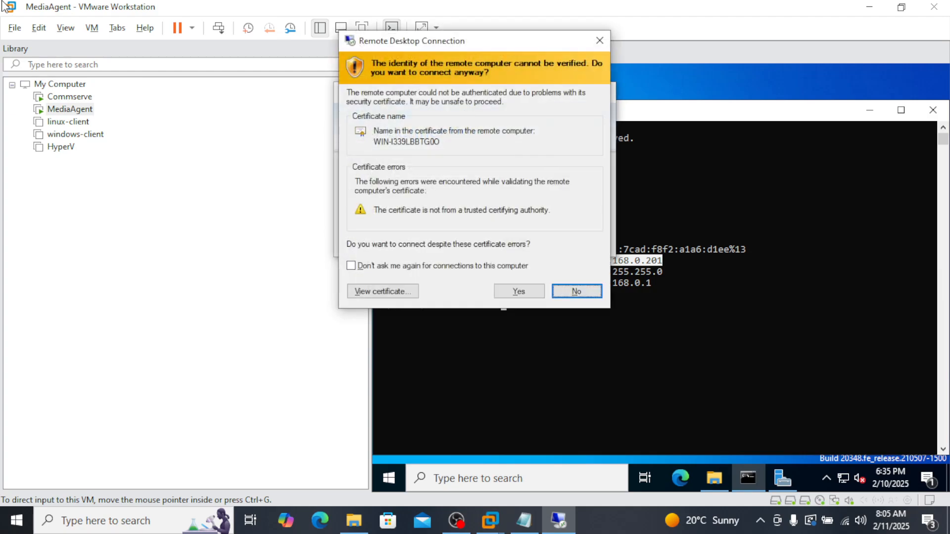
click(517, 292)
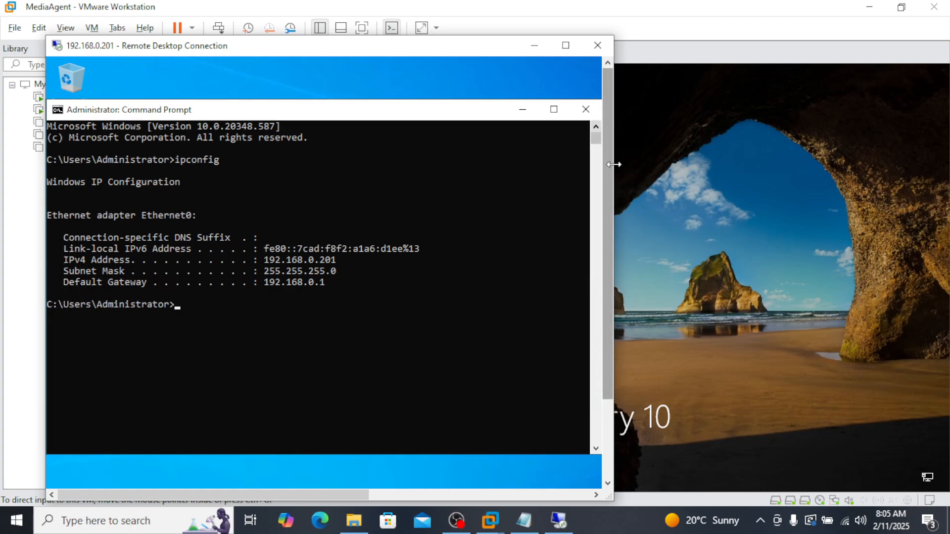
Step: Widen the RDP window and copy the Tape-library-process file from the class-videos folder
drag(613, 167, 834, 168)
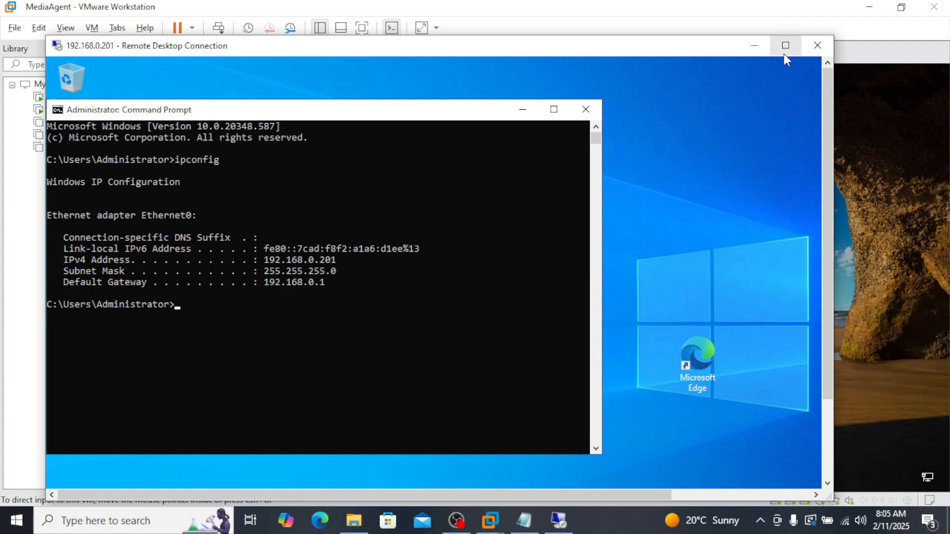
click(528, 520)
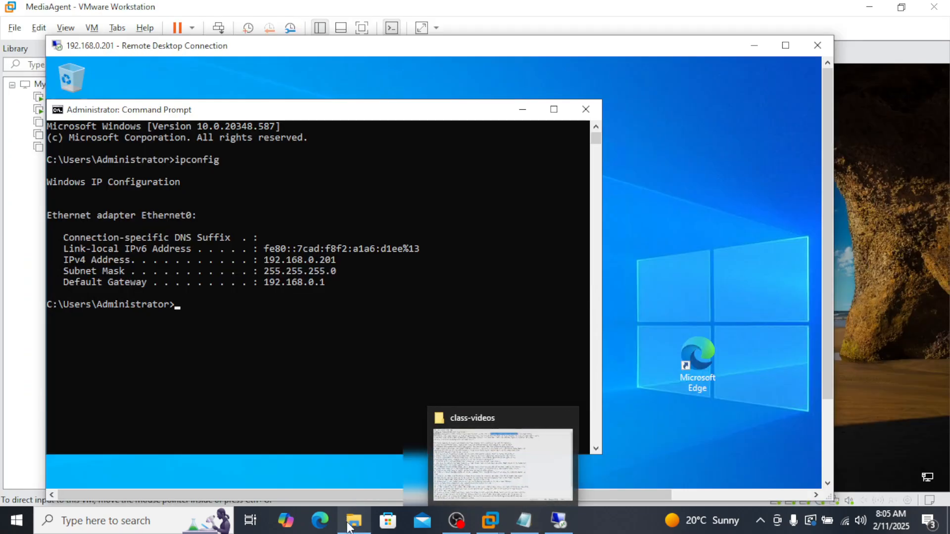
click(353, 520)
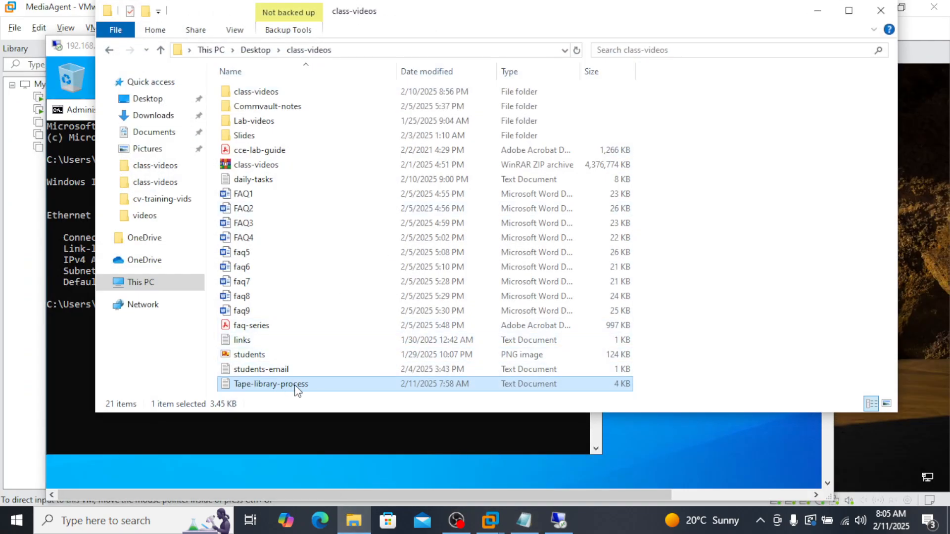
right_click(297, 389)
click(317, 304)
Step: Paste the Tape-library-process file onto the remote desktop and make the session full screen
click(817, 10)
click(523, 107)
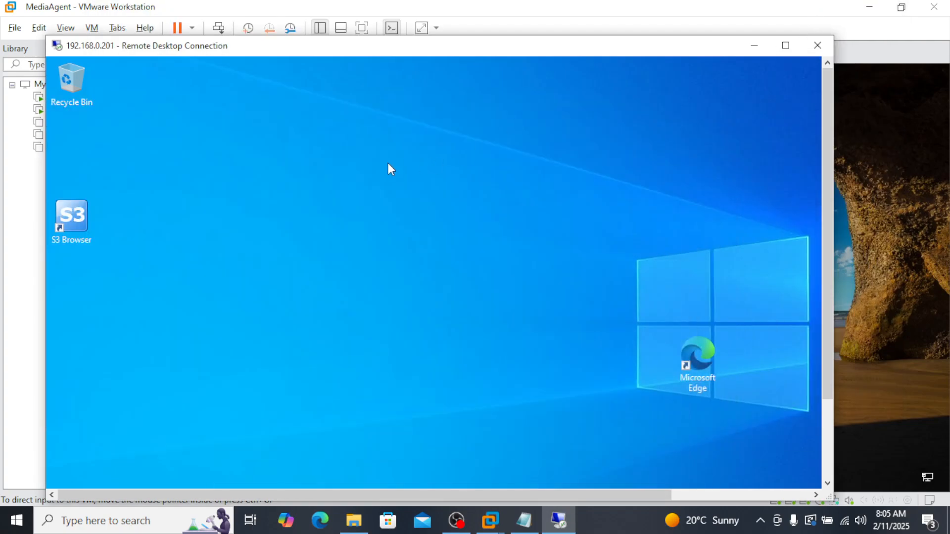
right_click(387, 168)
click(427, 221)
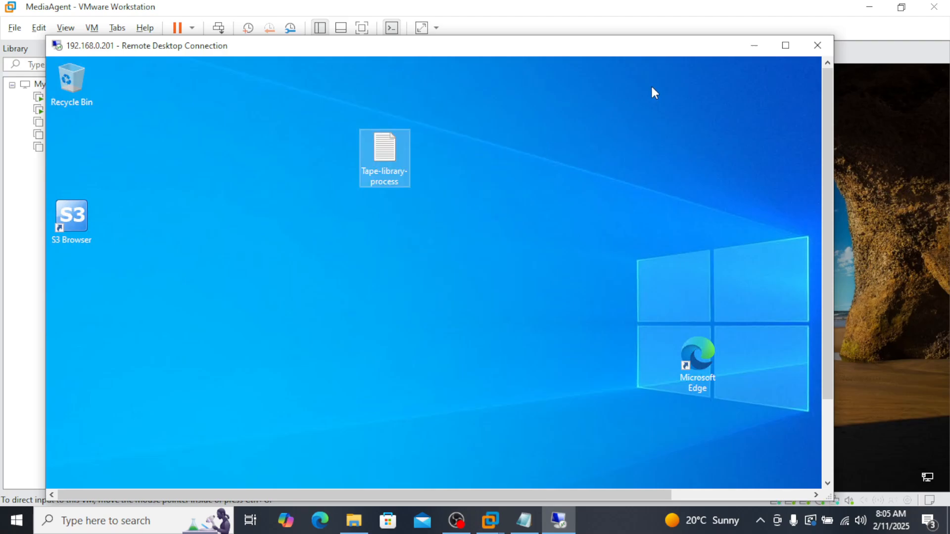
click(786, 45)
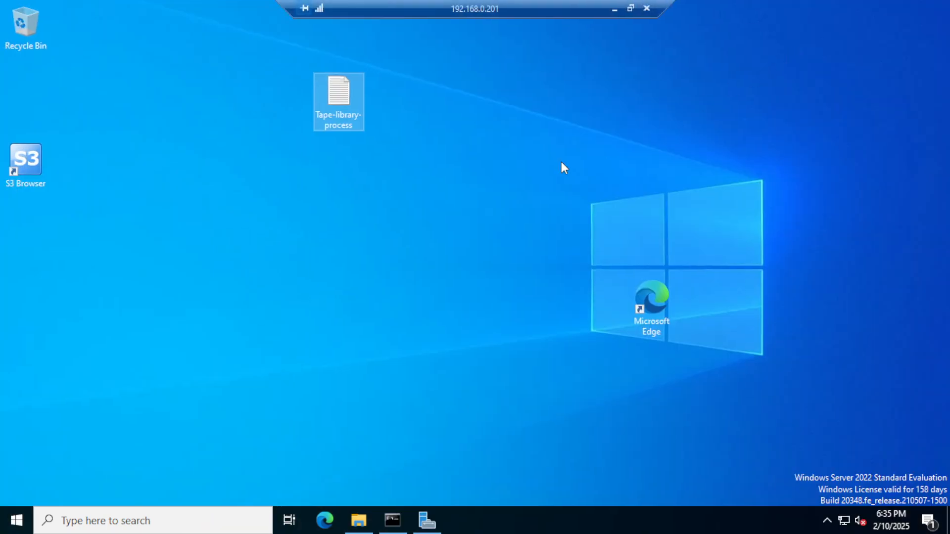
Step: Open the Tape-library-process notes on the server and highlight the start of step 1
double_click(344, 92)
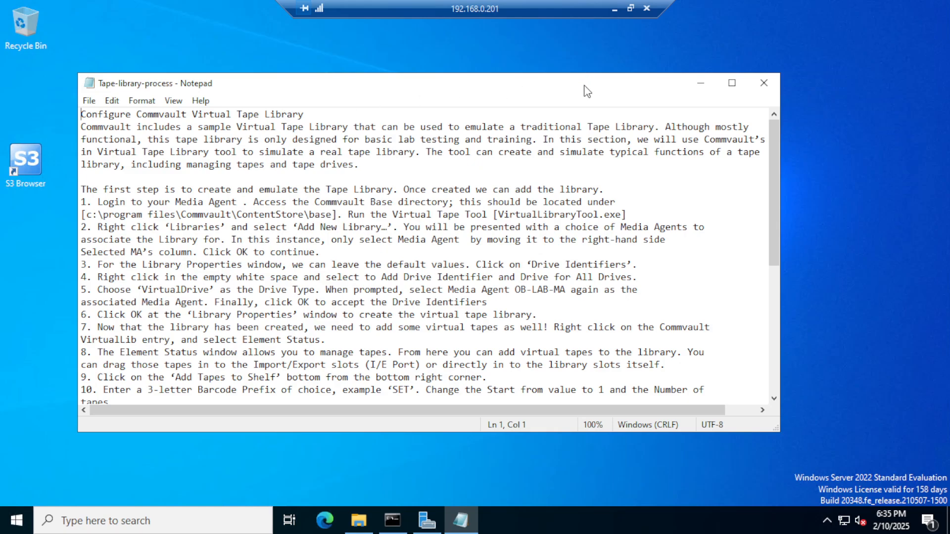
drag(585, 89, 669, 79)
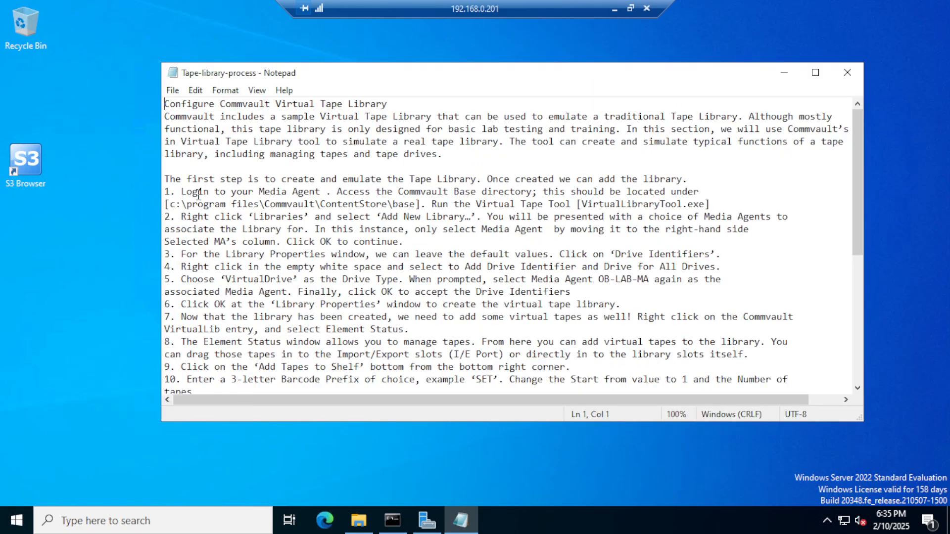
drag(182, 192, 703, 191)
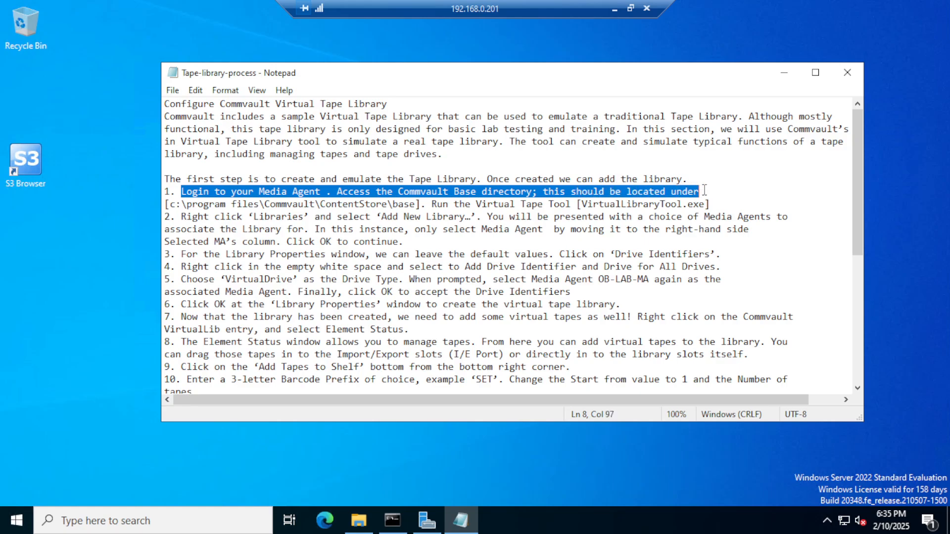
Step: Launch Commvault Process Manager from the Commvault program group
click(22, 521)
click(199, 162)
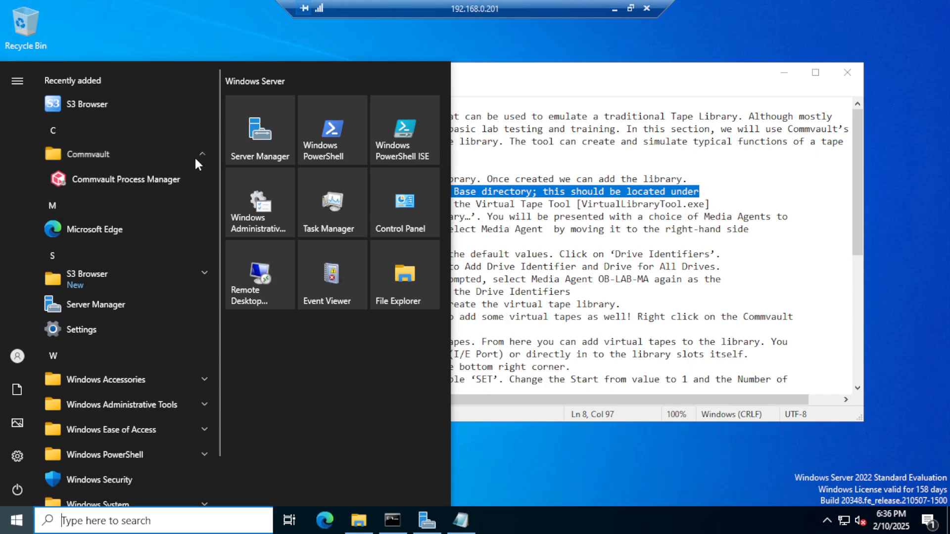
click(150, 178)
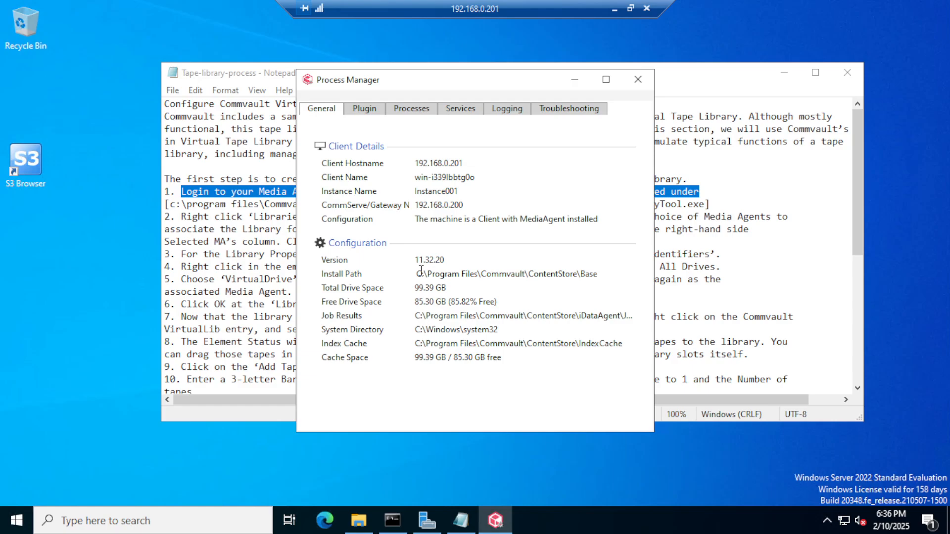
Step: Copy the install path and take File Explorer to C:\Program Files\Commvault\ContentStore\Base
drag(416, 273, 598, 277)
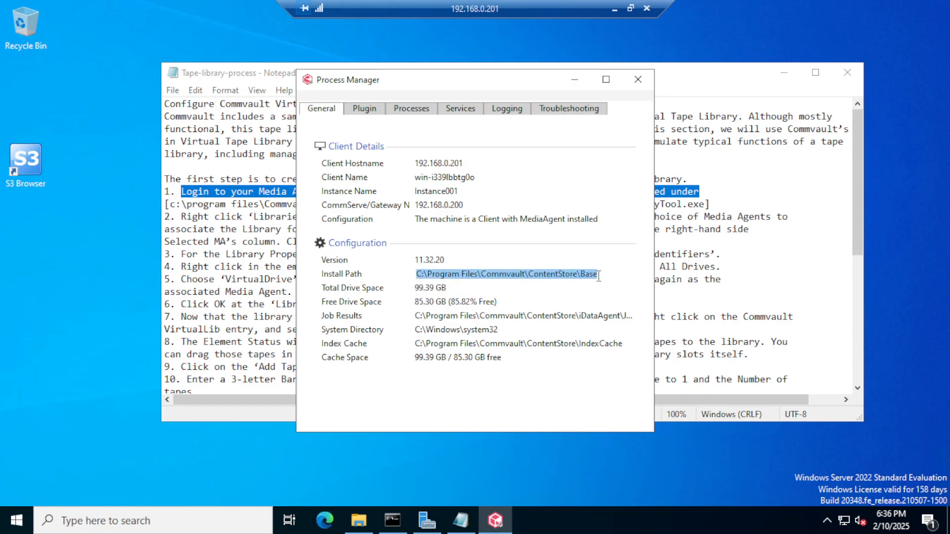
click(359, 518)
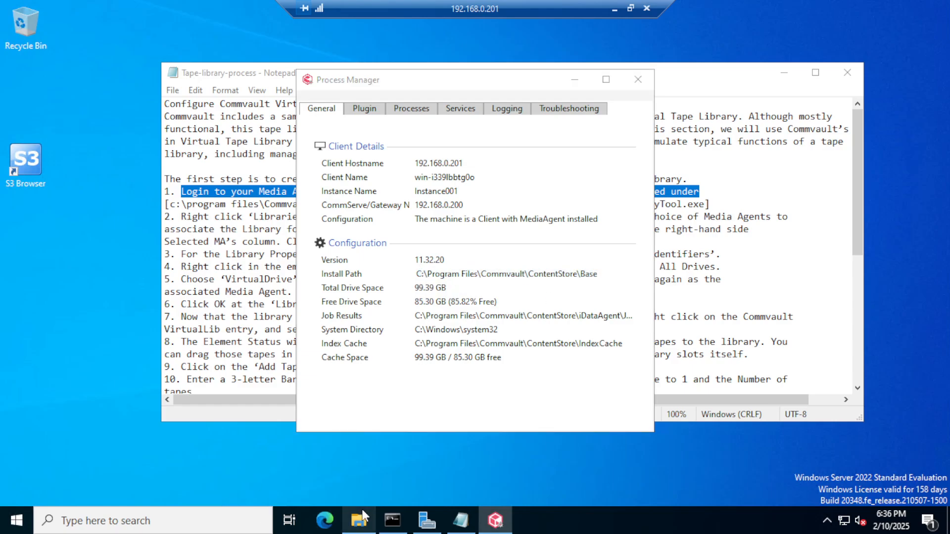
click(336, 54)
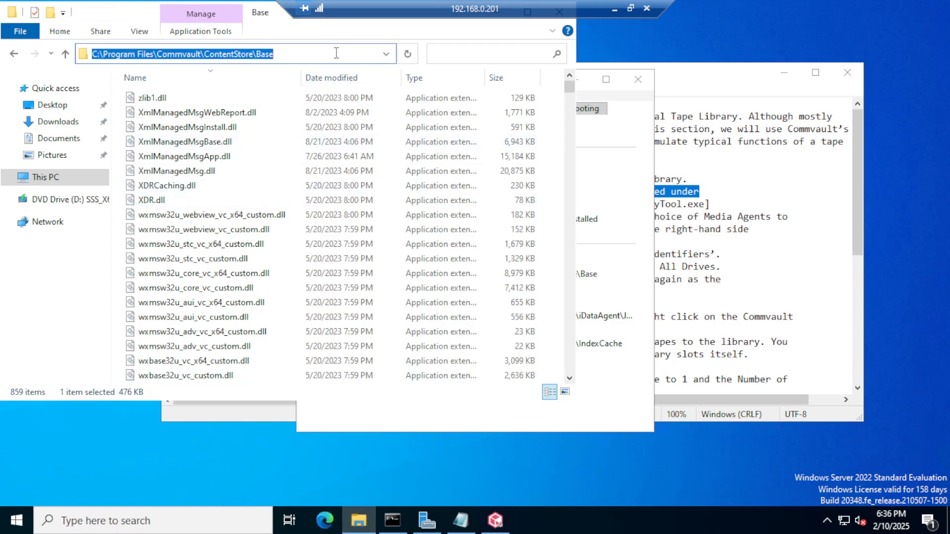
click(337, 54)
key(Escape)
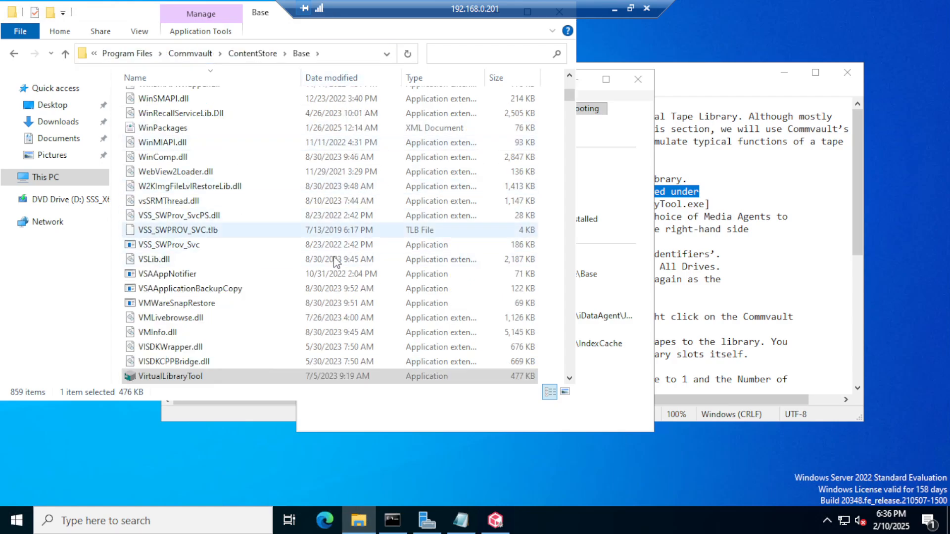
Step: Close Process Manager, highlight the VirtualLibraryTool.exe step in the notes, and reposition File Explorer
drag(123, 22, 102, 135)
click(638, 81)
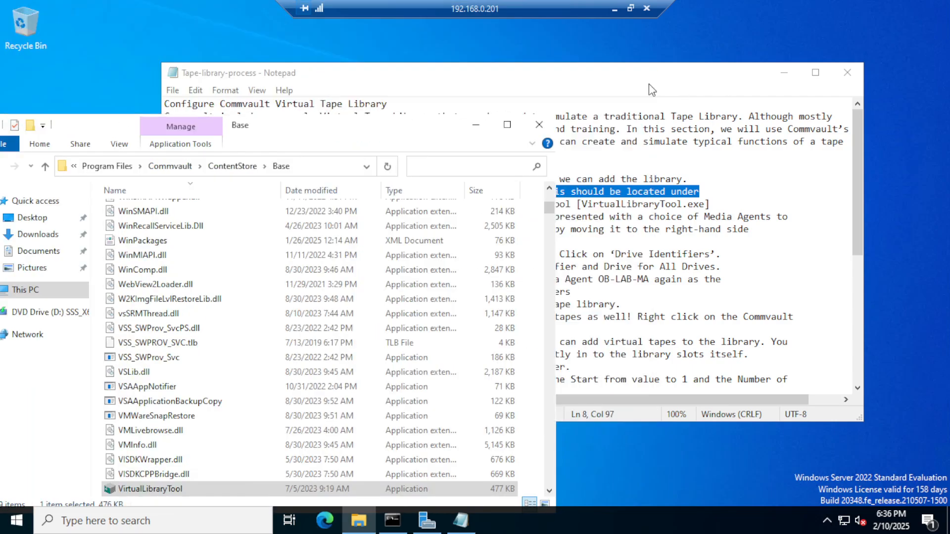
click(673, 81)
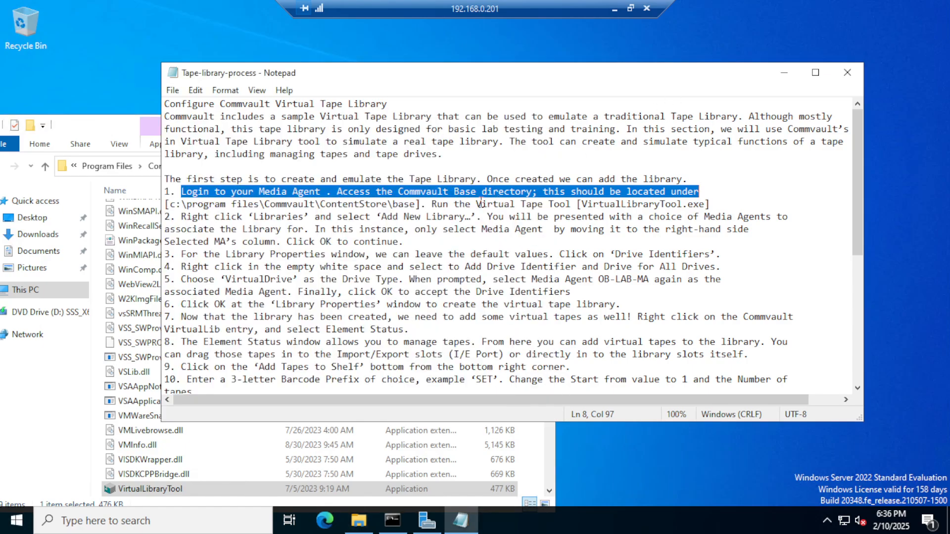
drag(433, 203, 726, 205)
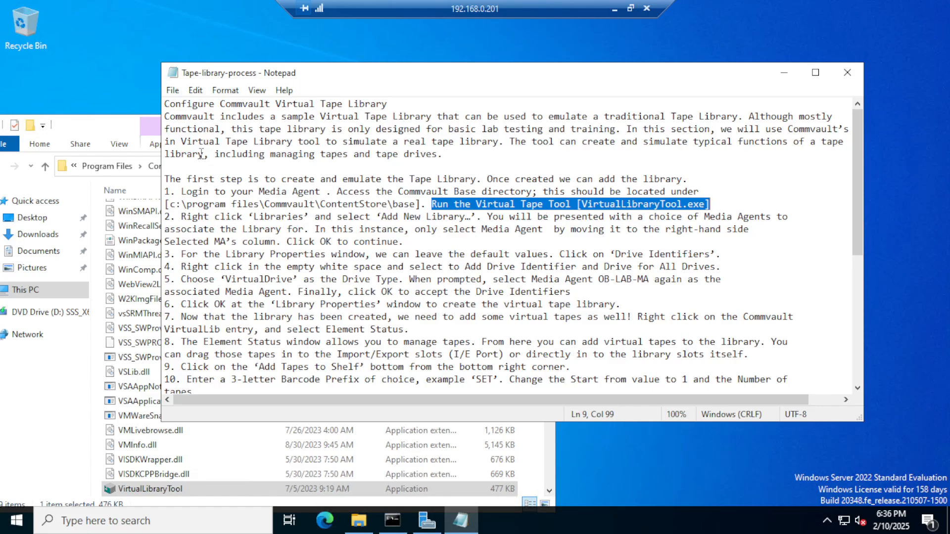
click(84, 132)
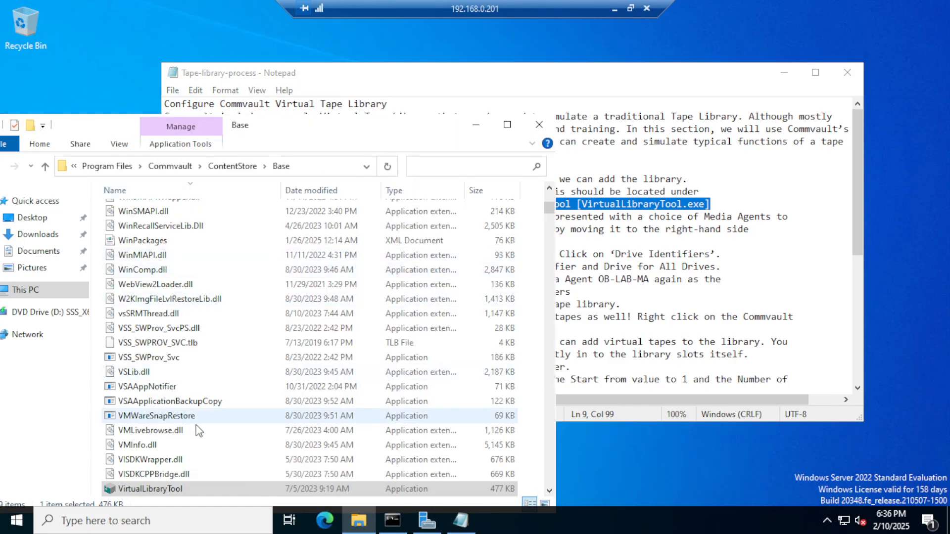
drag(379, 132, 406, 54)
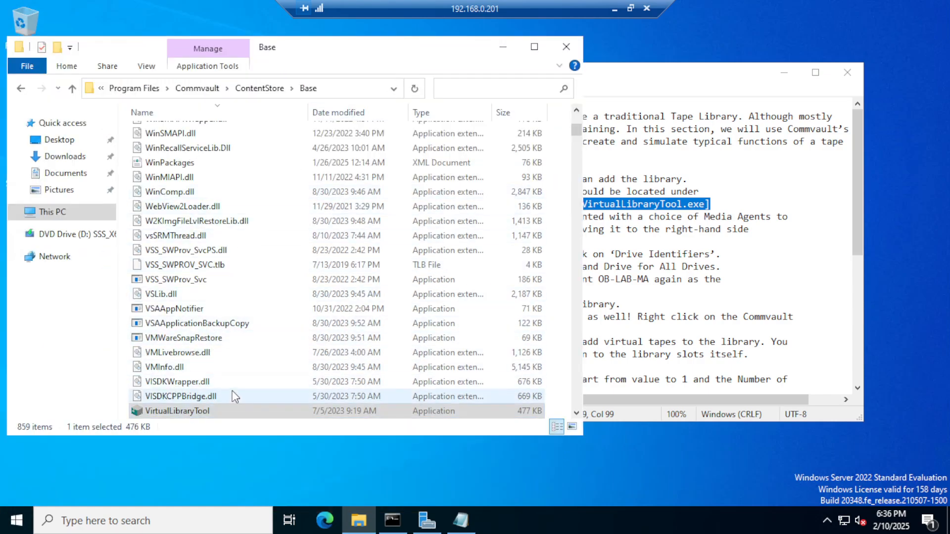
Step: Run VirtualLibraryTool as administrator and select its Libraries entry, noting the add-new-library step
right_click(209, 414)
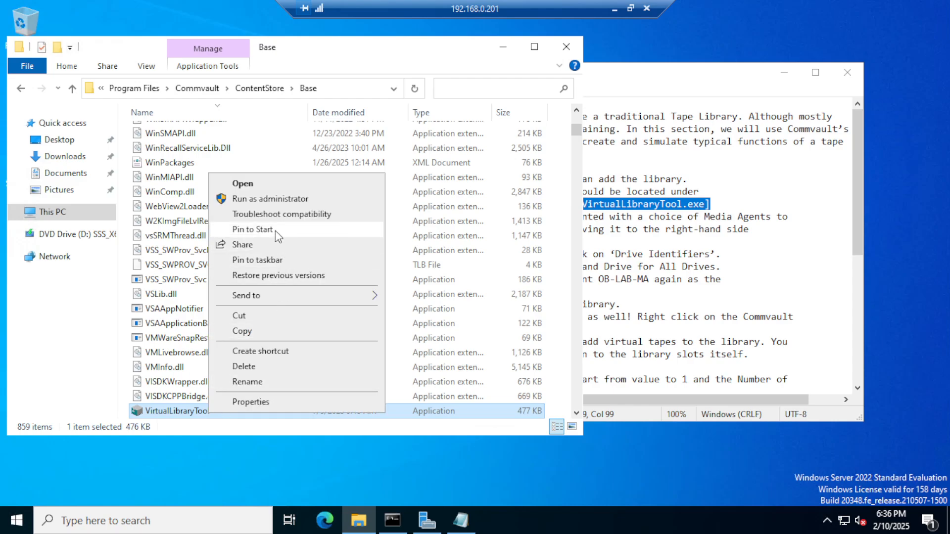
click(271, 199)
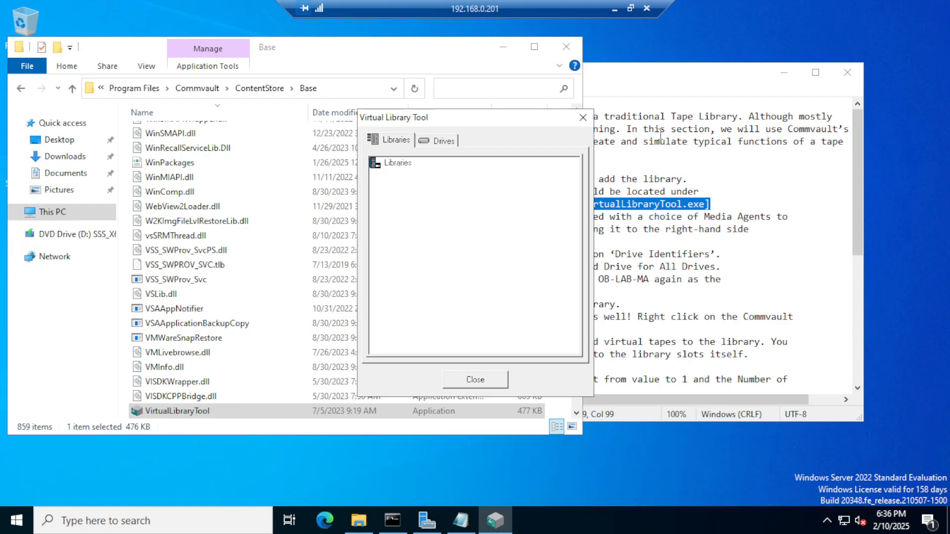
click(690, 86)
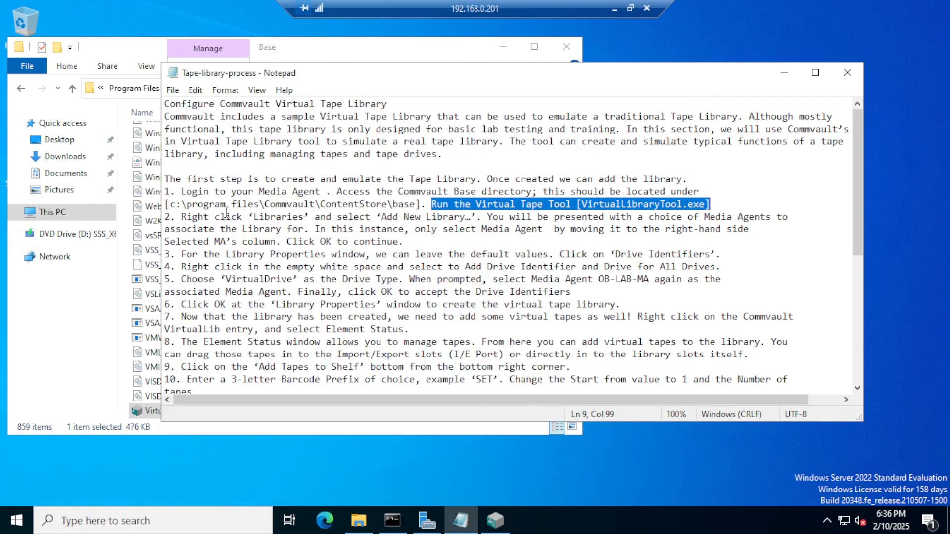
drag(248, 217, 777, 219)
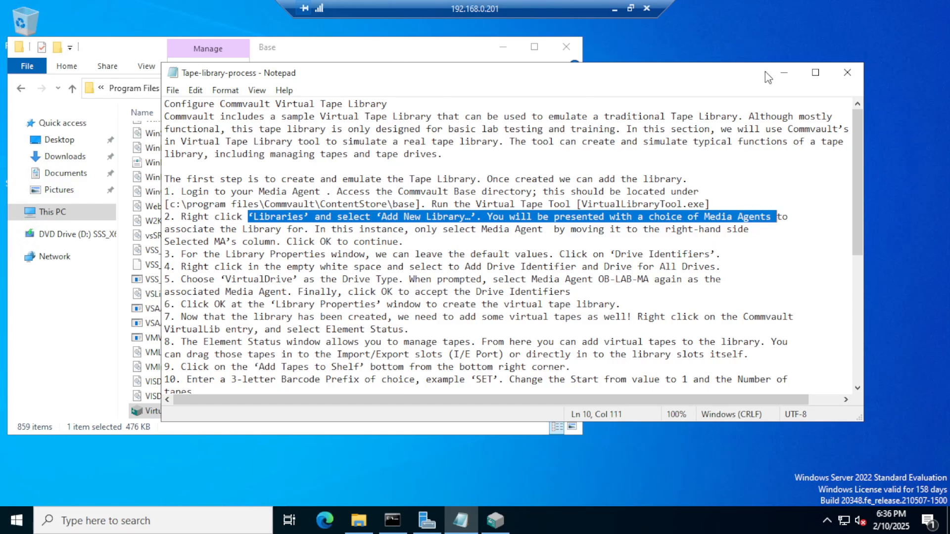
click(495, 519)
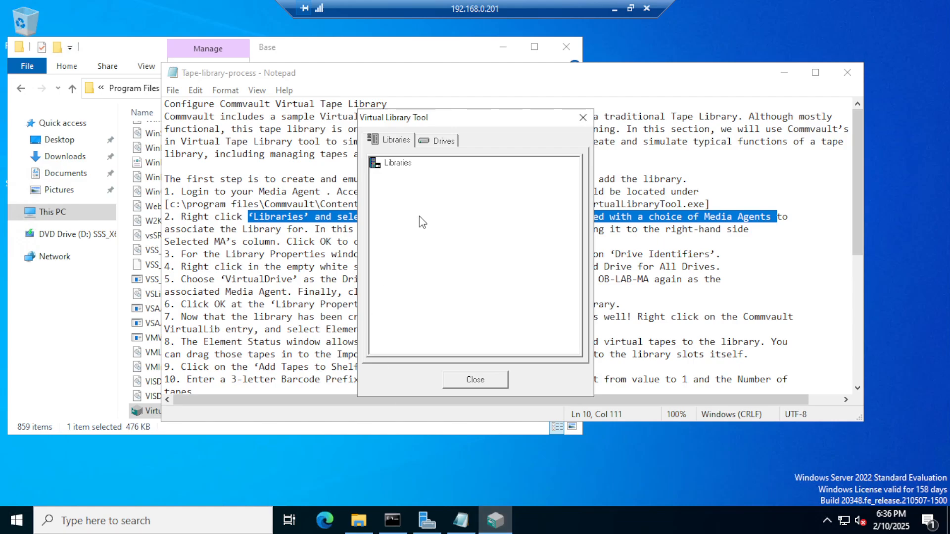
click(401, 163)
Step: Add a new library under Libraries and assign MediaAgent 192.168.0.201 to it
right_click(405, 166)
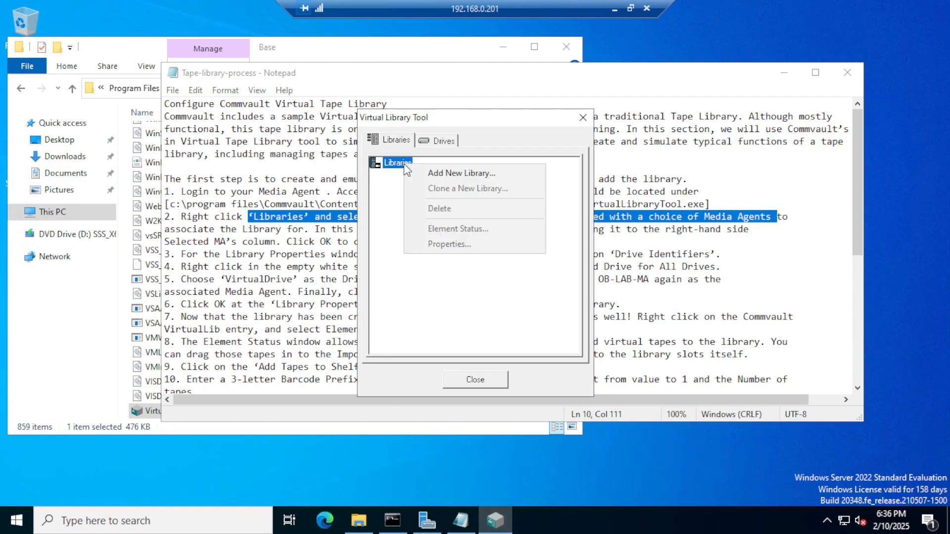
click(446, 174)
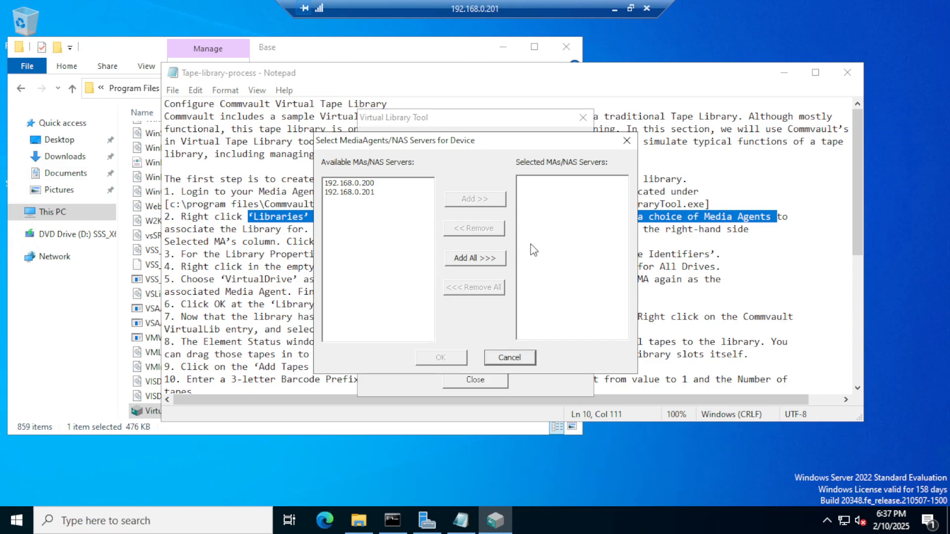
click(369, 193)
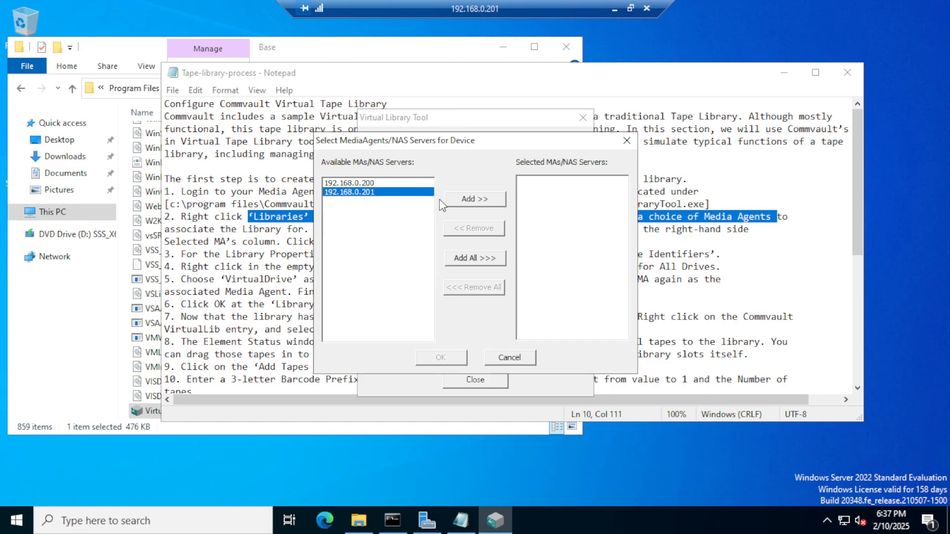
click(487, 203)
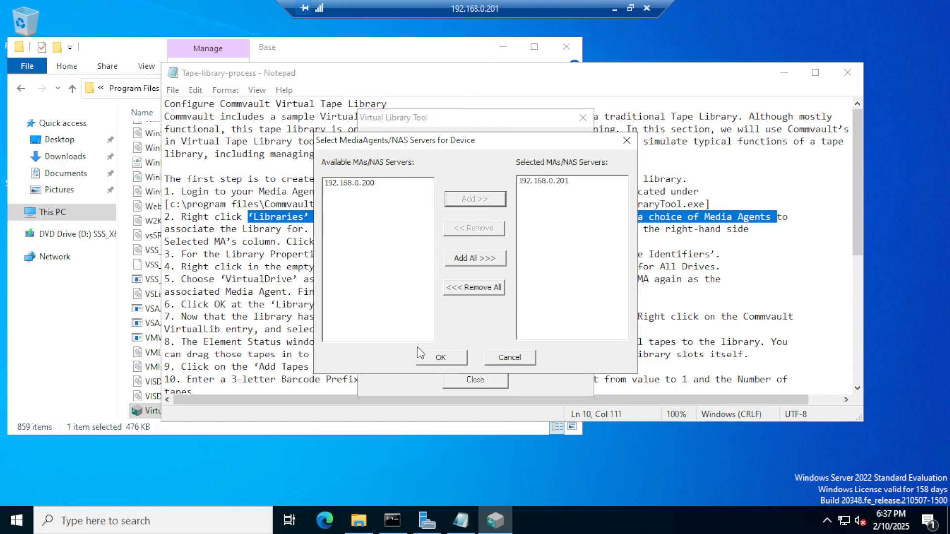
Step: Highlight the single-Media-Agent instructions in the notes, then confirm the MediaAgent choice with OK
click(714, 82)
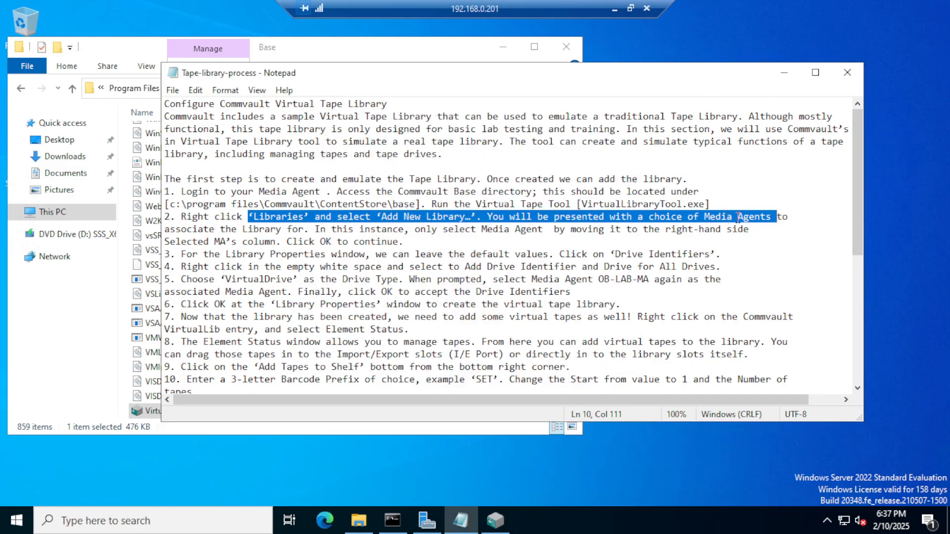
click(562, 215)
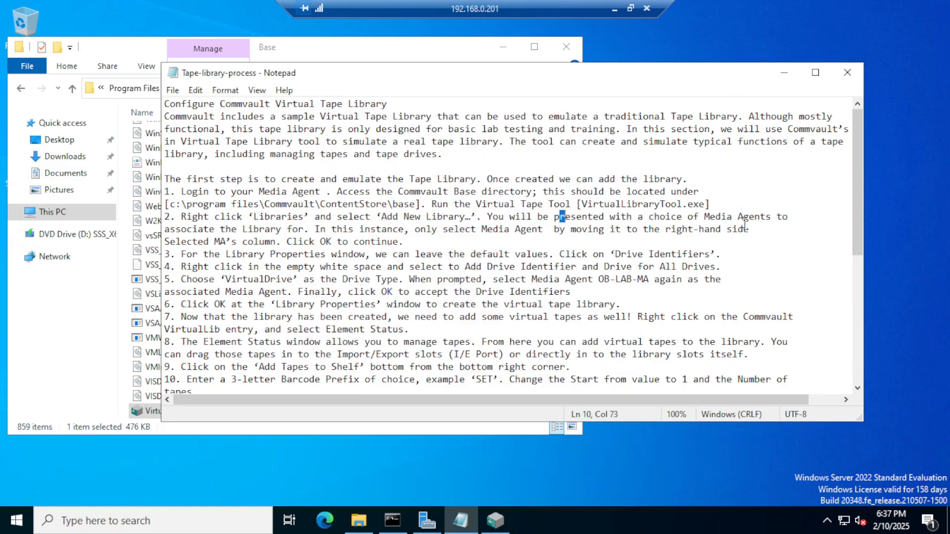
drag(237, 232, 314, 233)
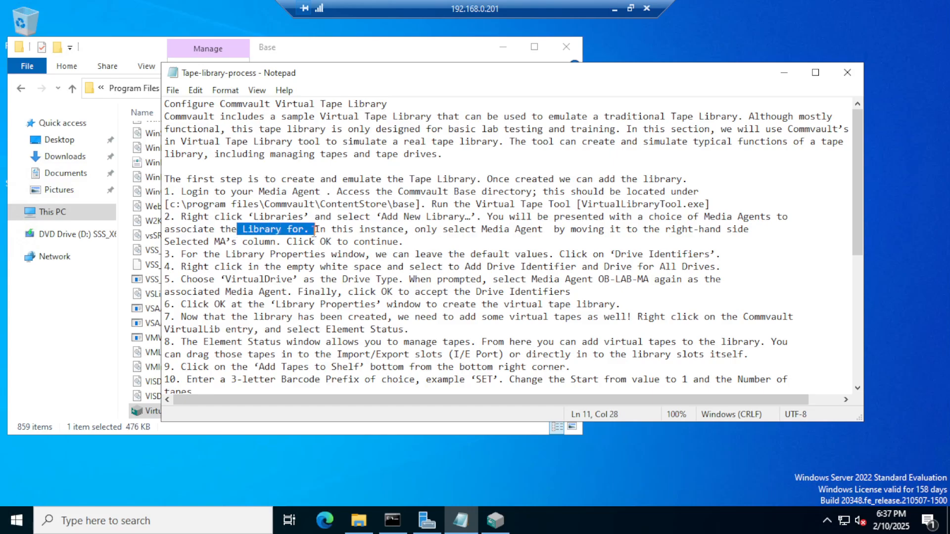
drag(415, 231, 745, 229)
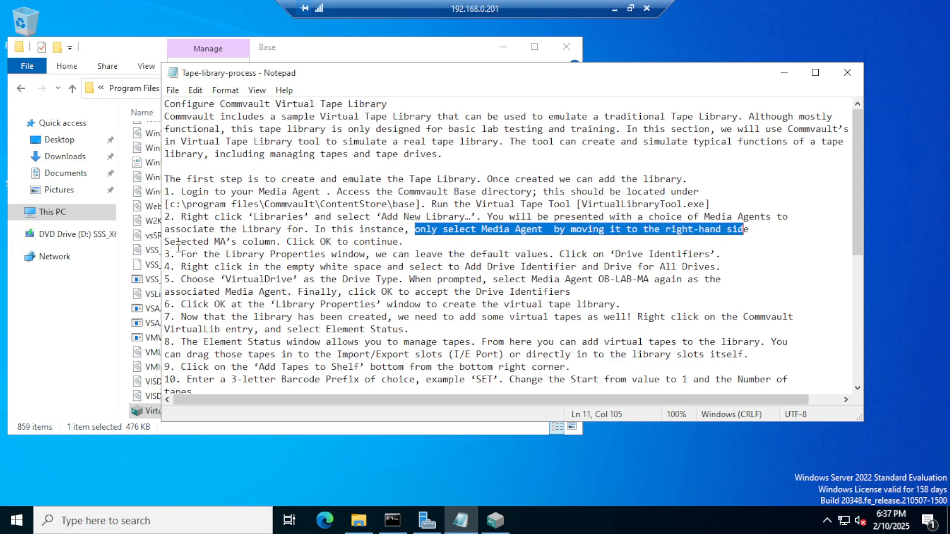
drag(170, 242, 354, 243)
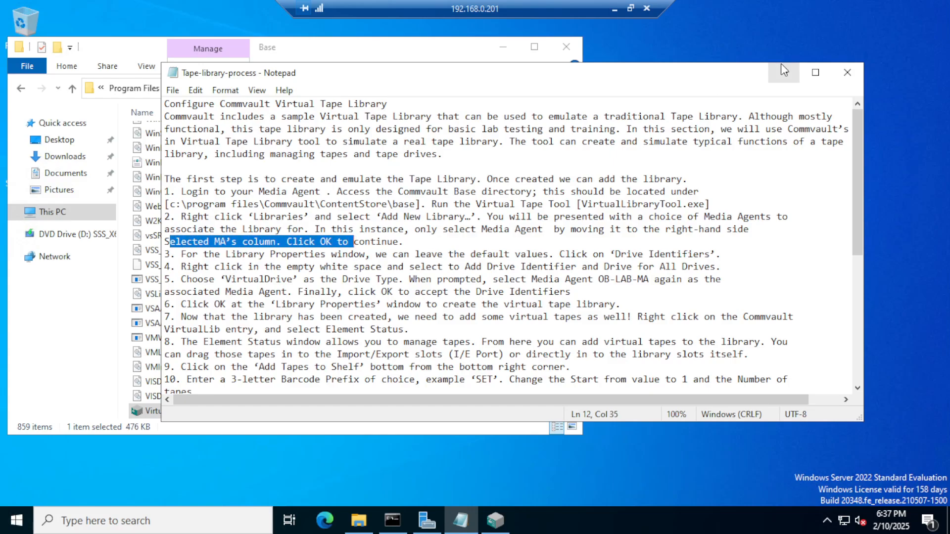
click(784, 77)
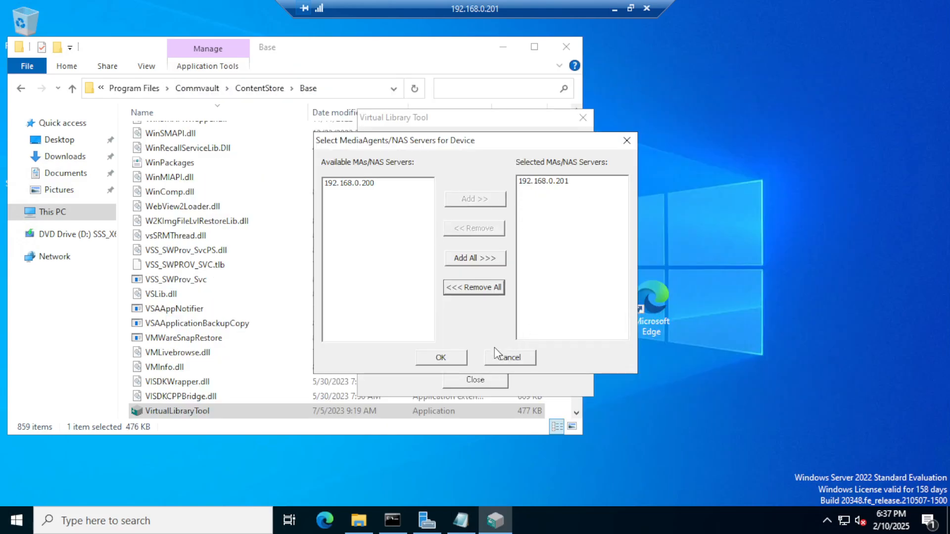
click(459, 356)
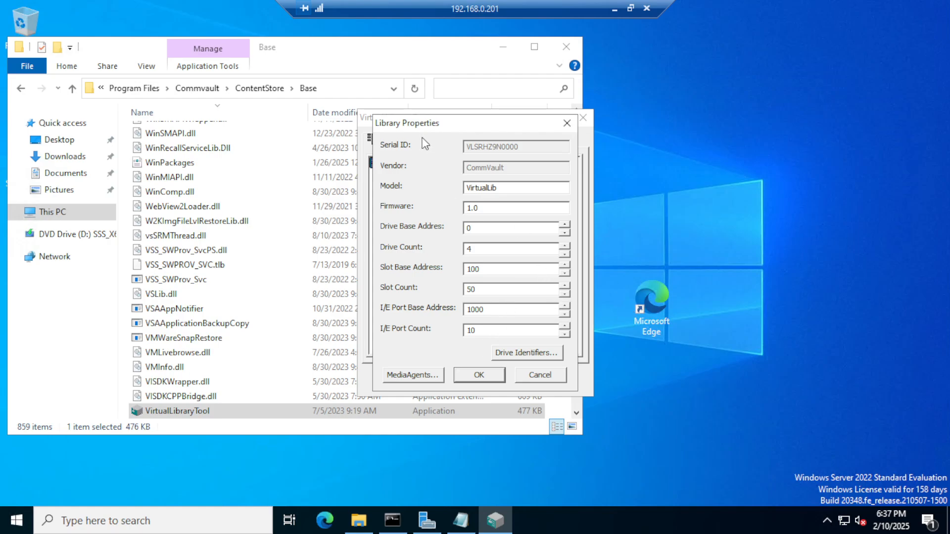
click(460, 519)
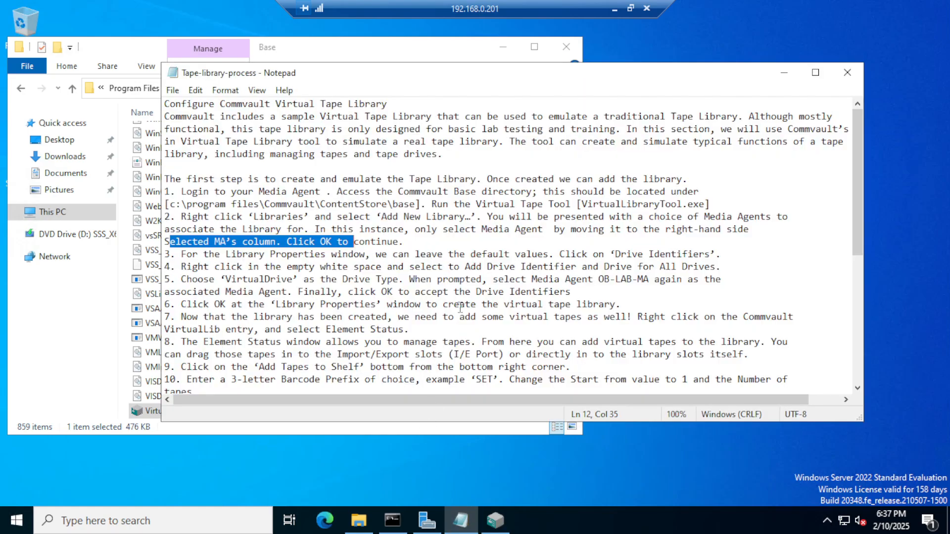
drag(182, 256, 726, 252)
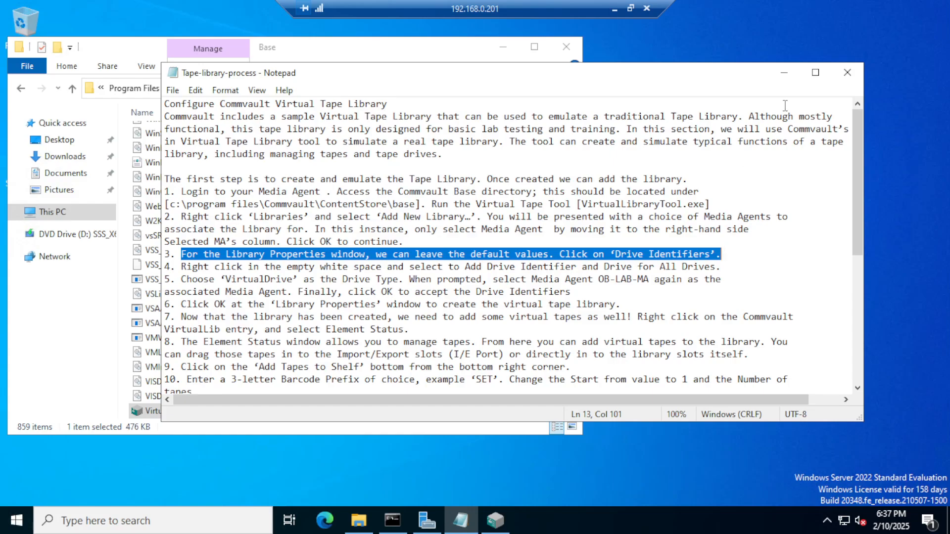
click(784, 75)
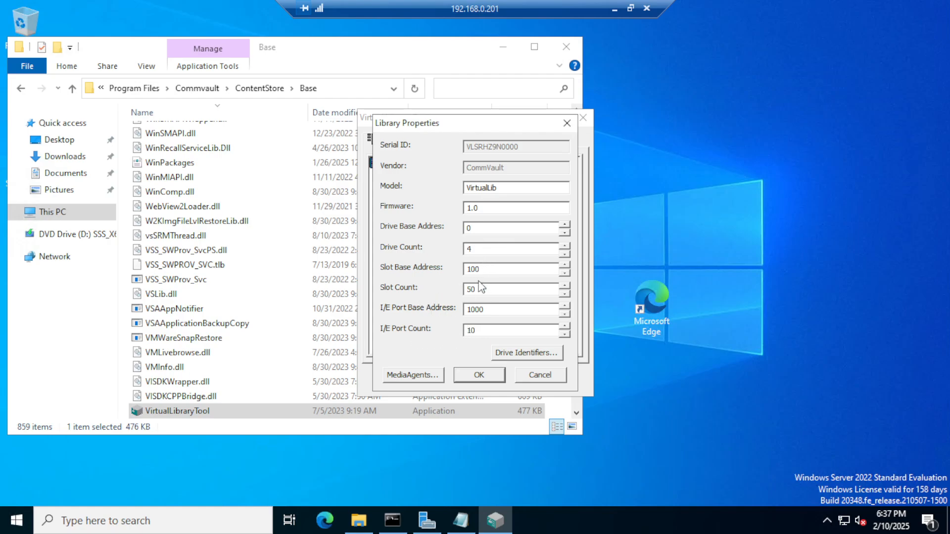
Step: Open Drive Identifiers, highlight step 4 in the notes, and select Drive 1
click(524, 355)
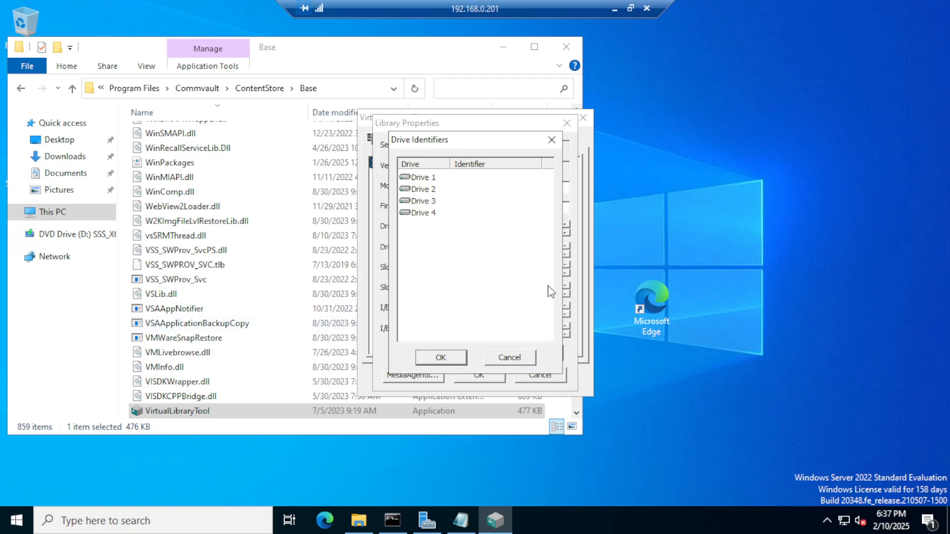
click(460, 519)
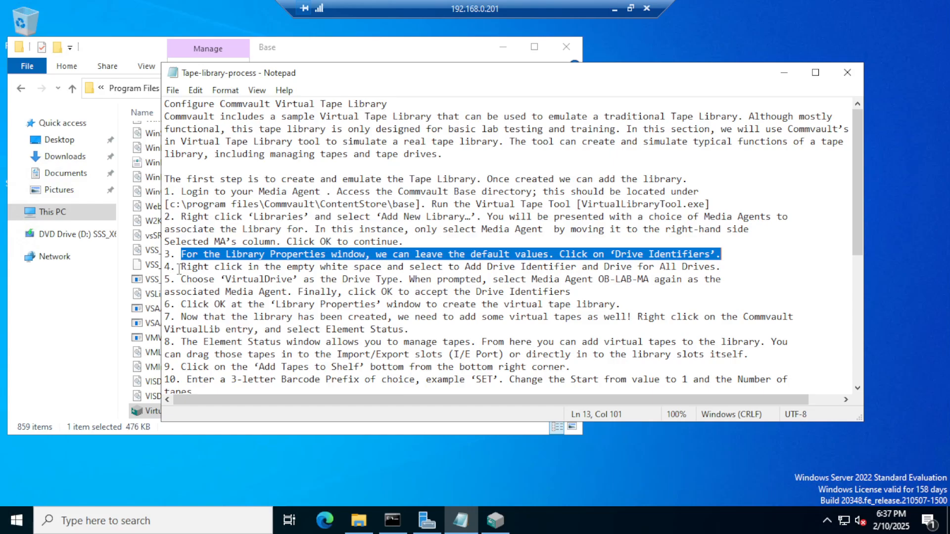
drag(179, 270, 724, 269)
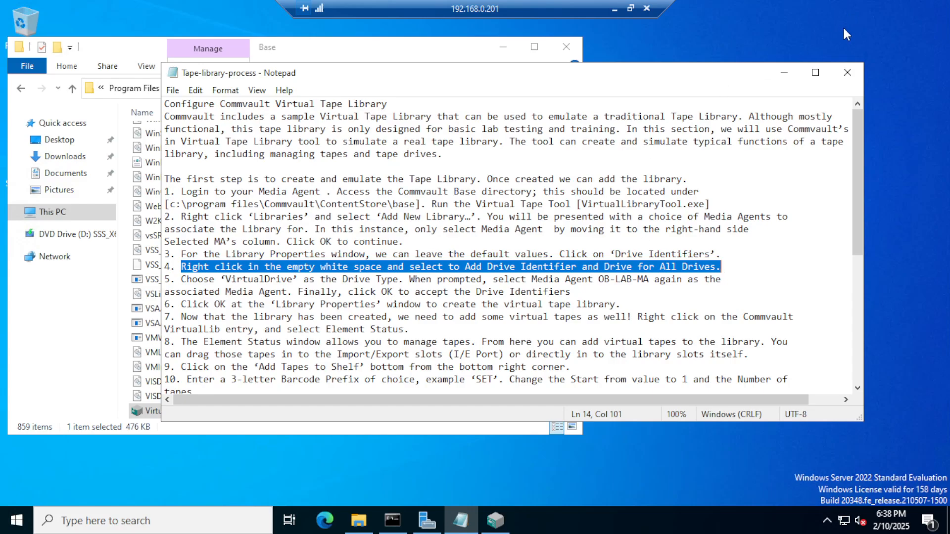
click(784, 72)
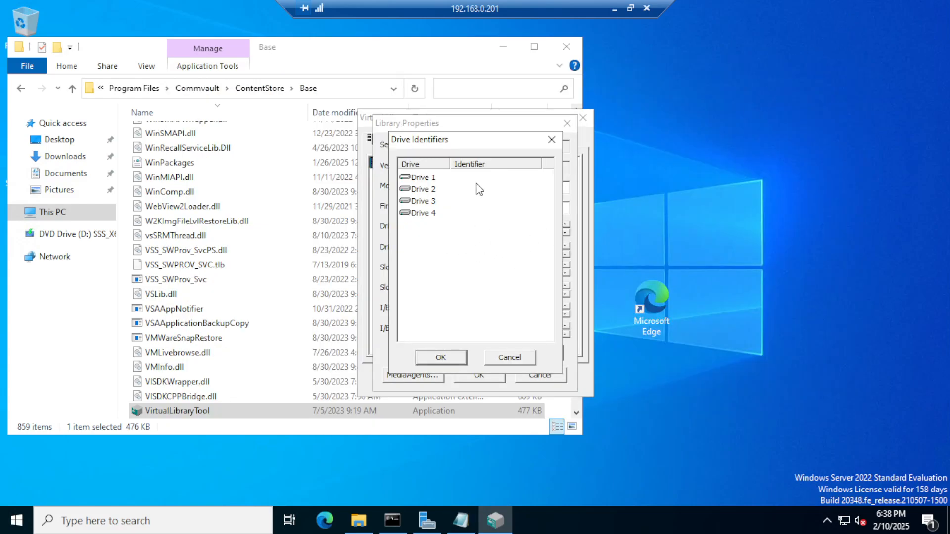
click(429, 181)
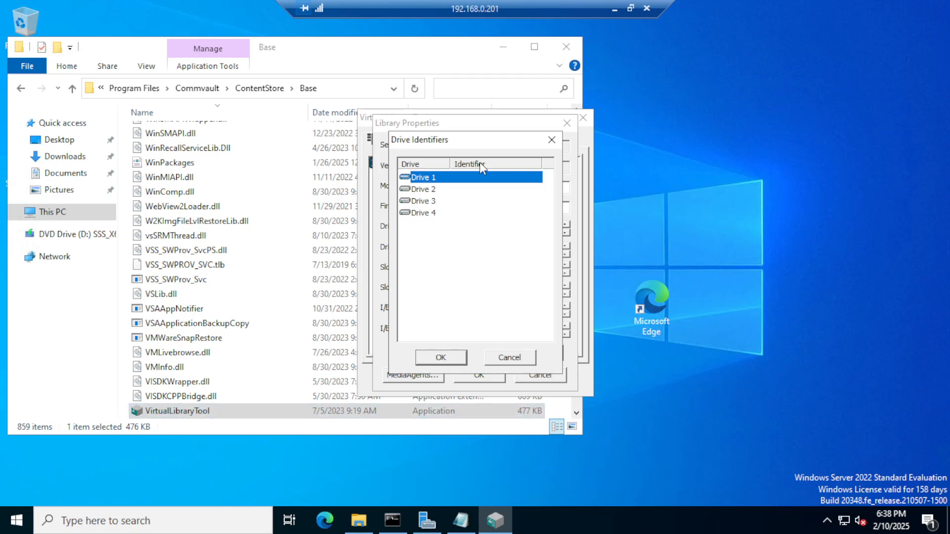
Step: Re-mark the drive-identifier step, then close and reopen the Drive Identifiers list
click(460, 519)
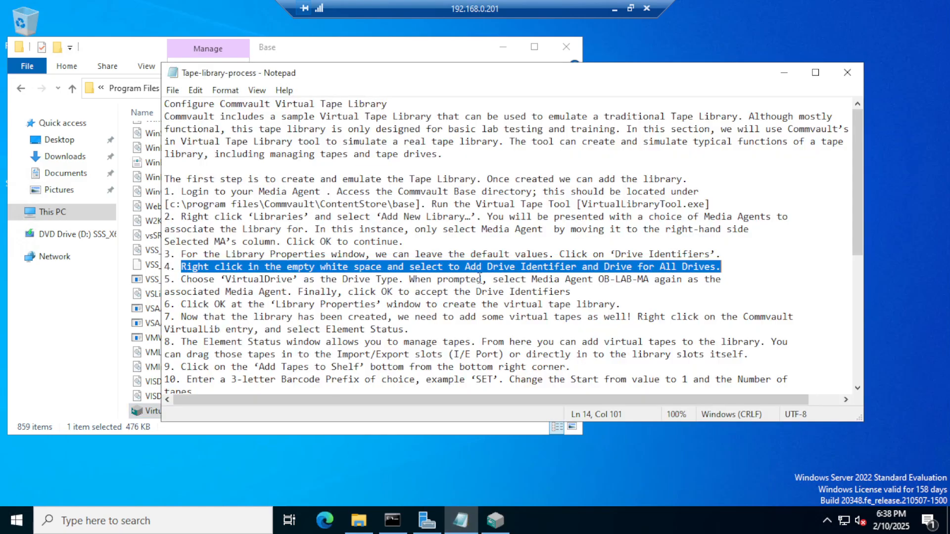
click(222, 278)
drag(184, 269, 722, 267)
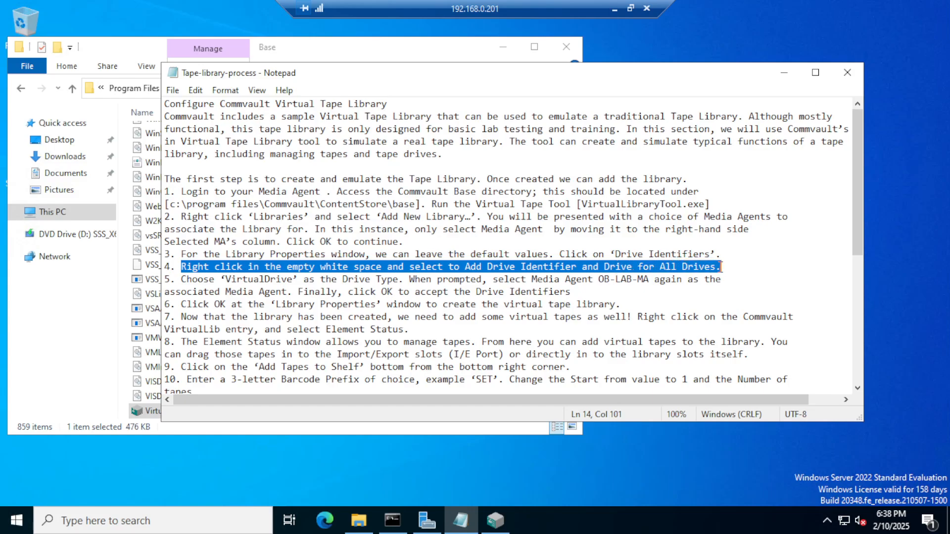
click(786, 79)
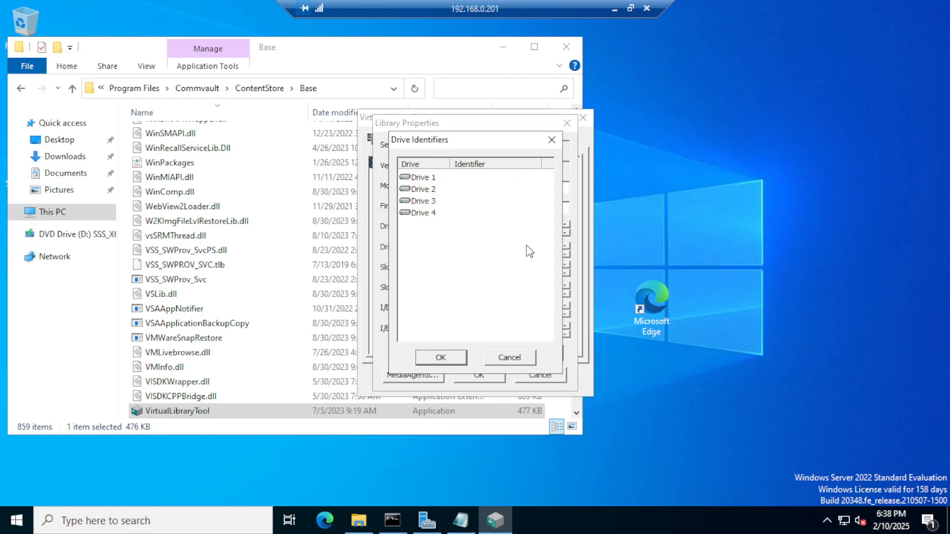
click(435, 182)
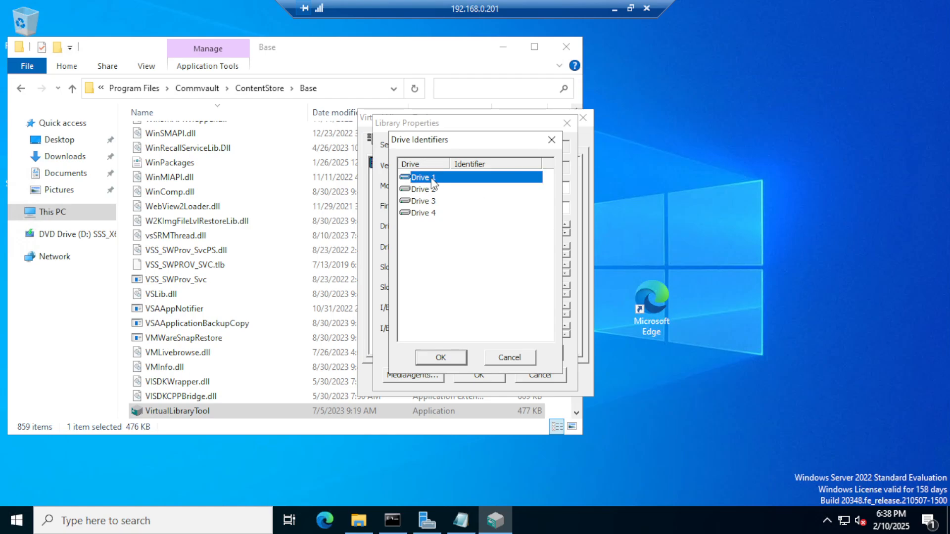
click(453, 358)
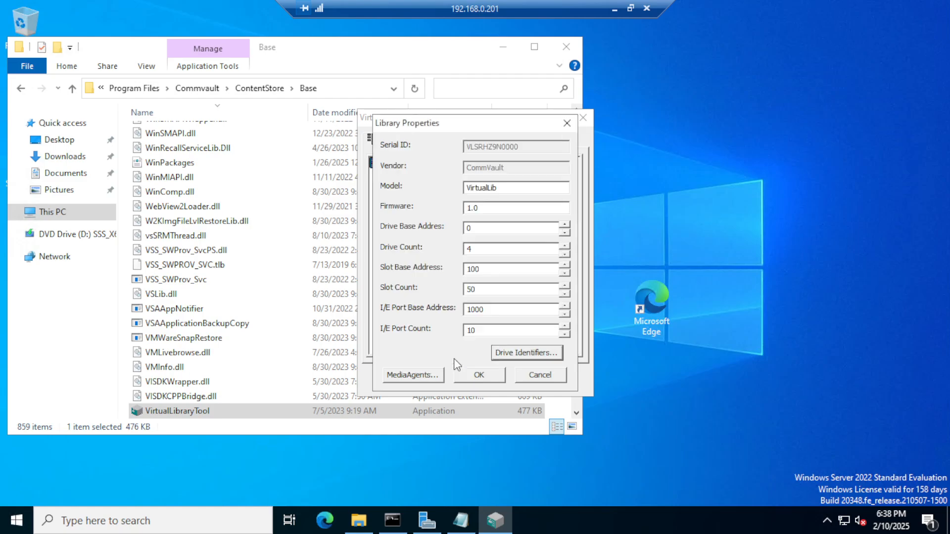
click(519, 353)
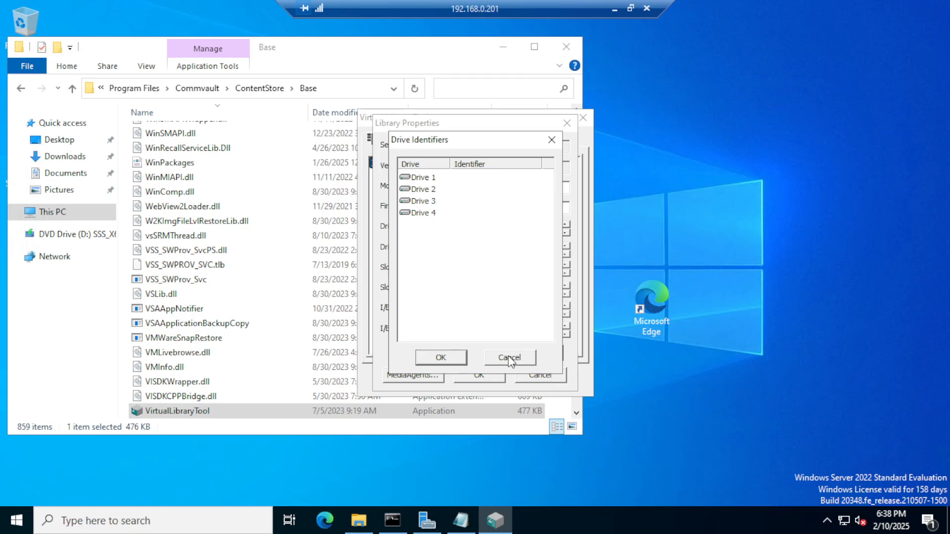
Step: Mark the add-identifiers-for-all-drives instruction, then open Drive 1's identifier options
right_click(497, 206)
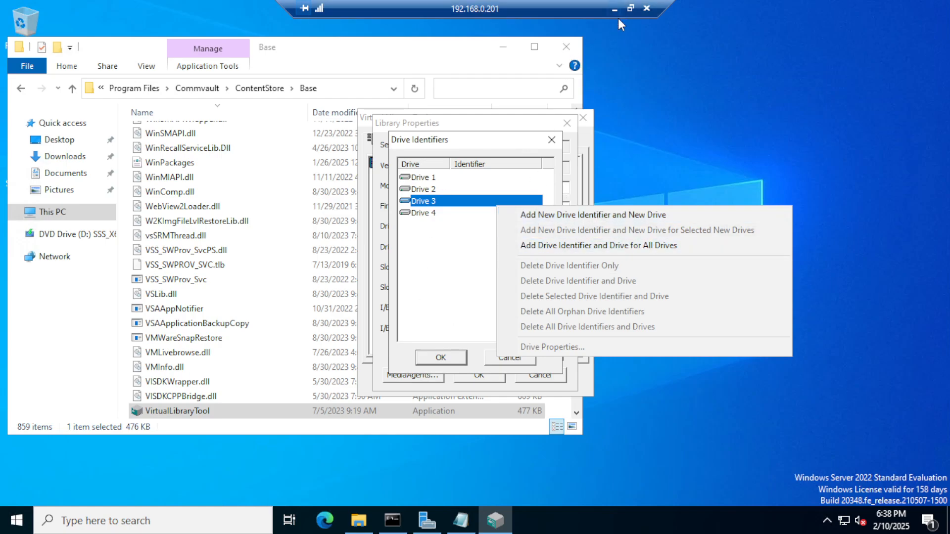
click(460, 519)
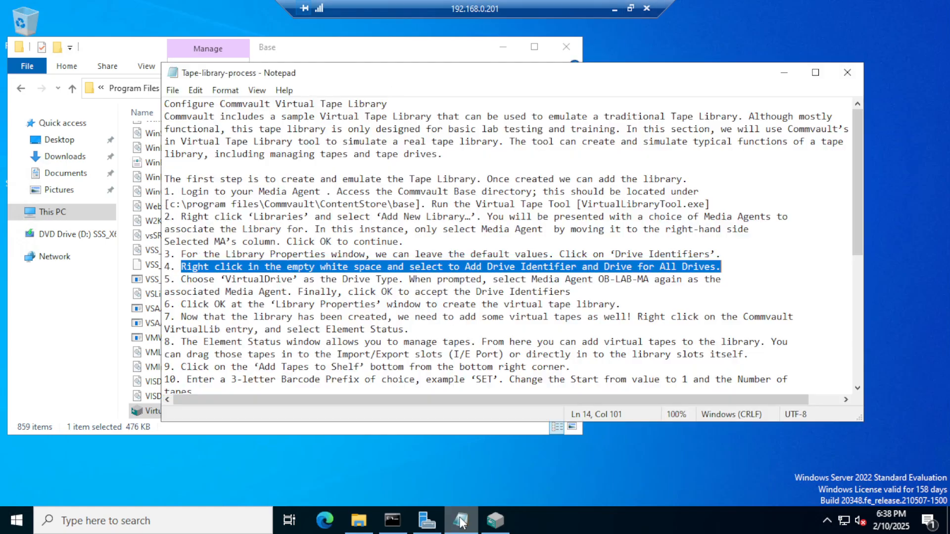
click(244, 281)
drag(282, 269, 721, 265)
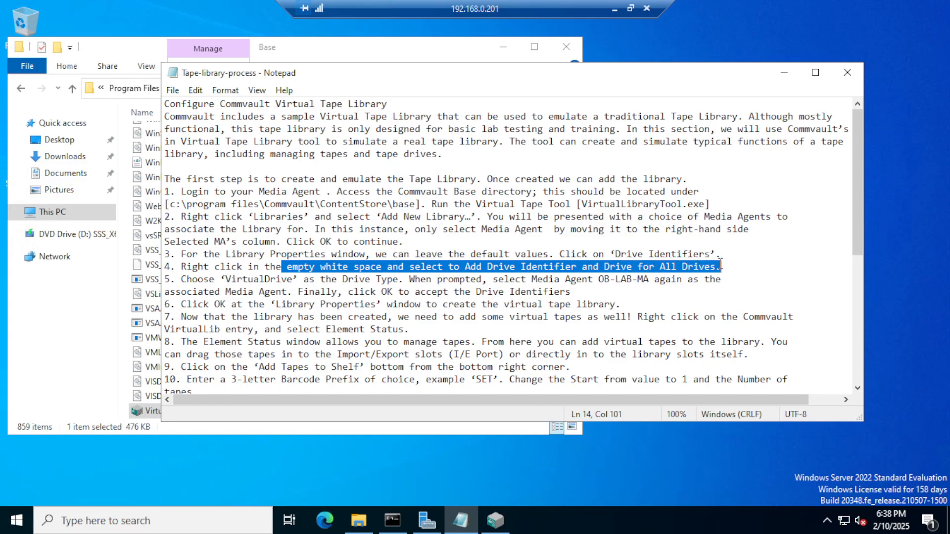
click(783, 75)
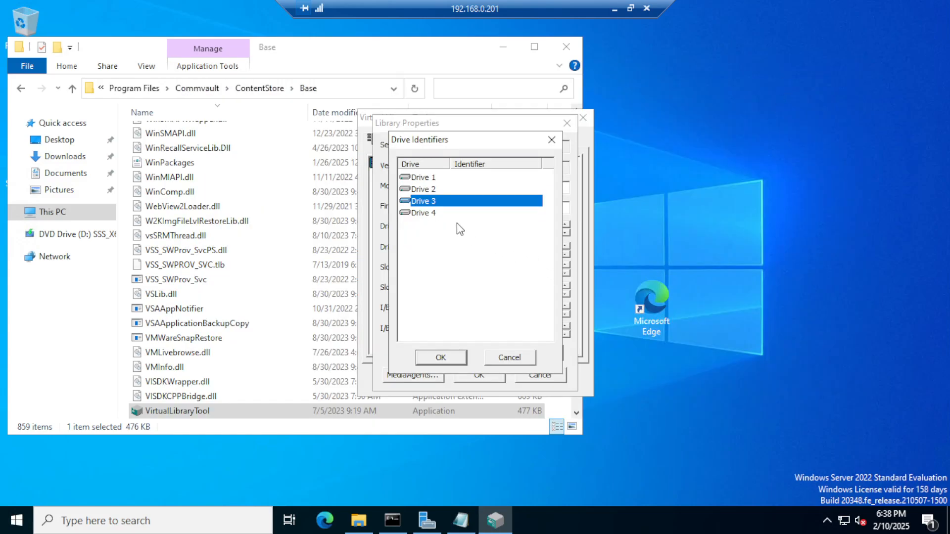
click(442, 182)
right_click(442, 181)
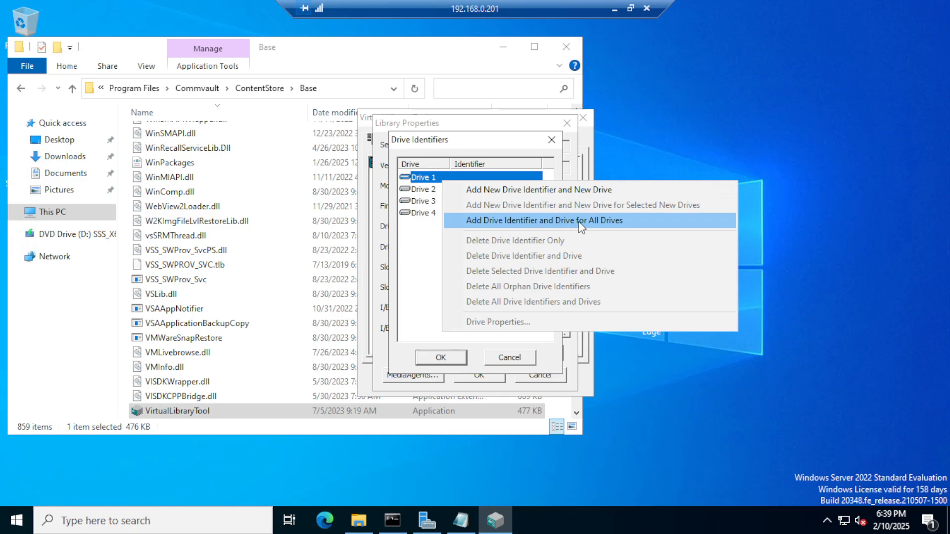
Step: Choose to add drive identifiers for all drives and mark step 5's media agent instruction in the notes
click(606, 223)
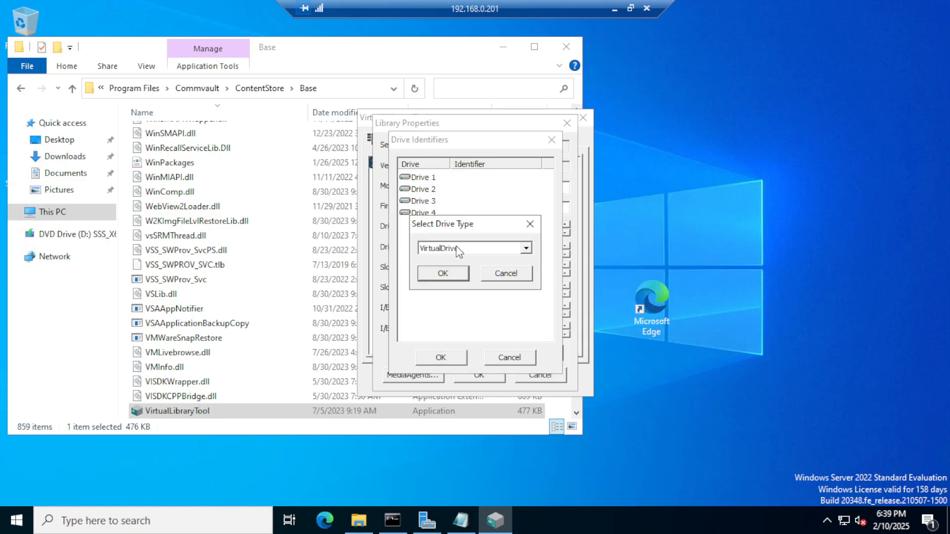
click(460, 519)
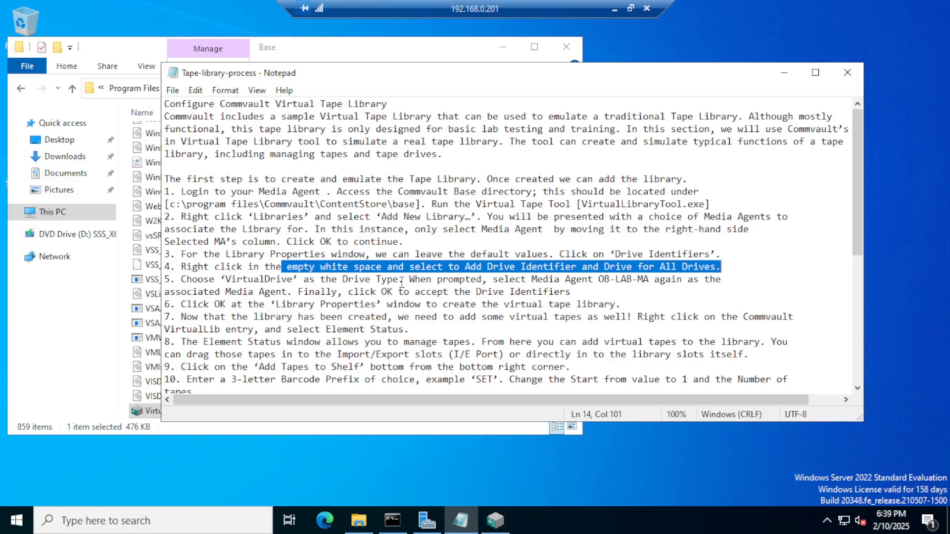
double_click(502, 278)
drag(502, 278, 692, 280)
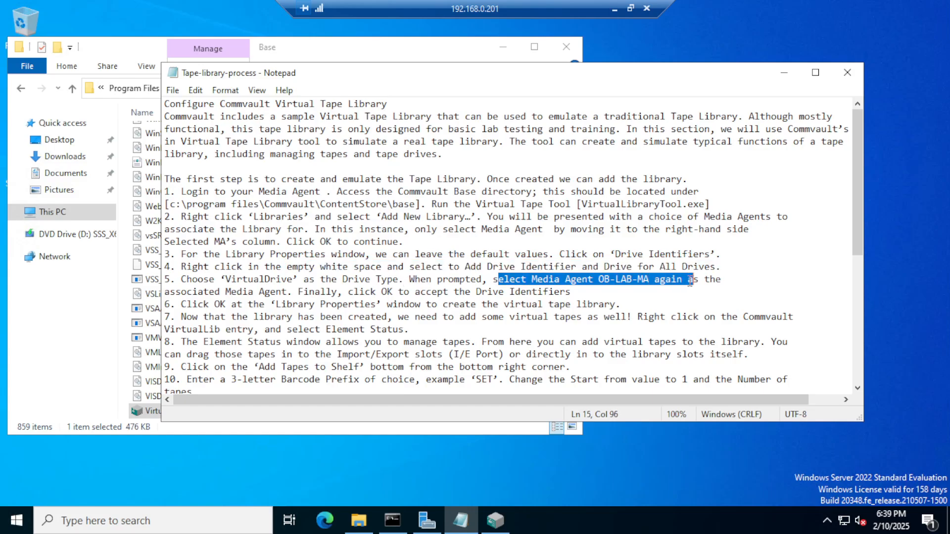
click(666, 279)
Step: Delete the media agent name OB-LAB-MA from the notes and mark the VirtualDrive type instruction
drag(601, 280, 648, 283)
key(Delete)
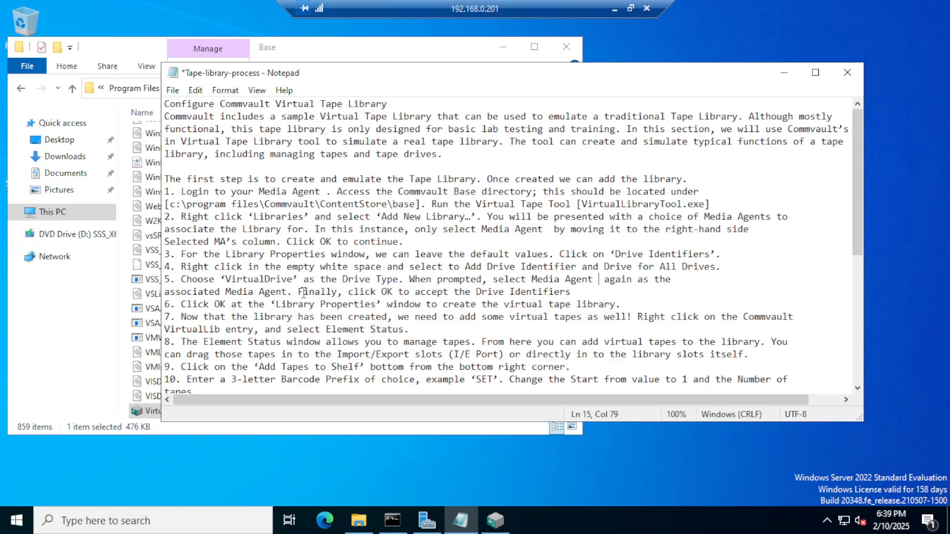
drag(303, 292, 585, 293)
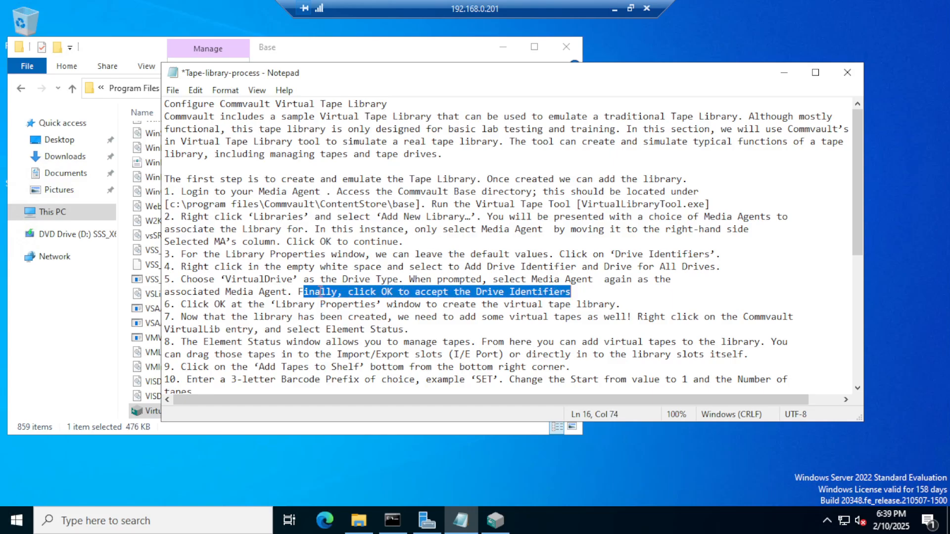
drag(221, 280, 602, 280)
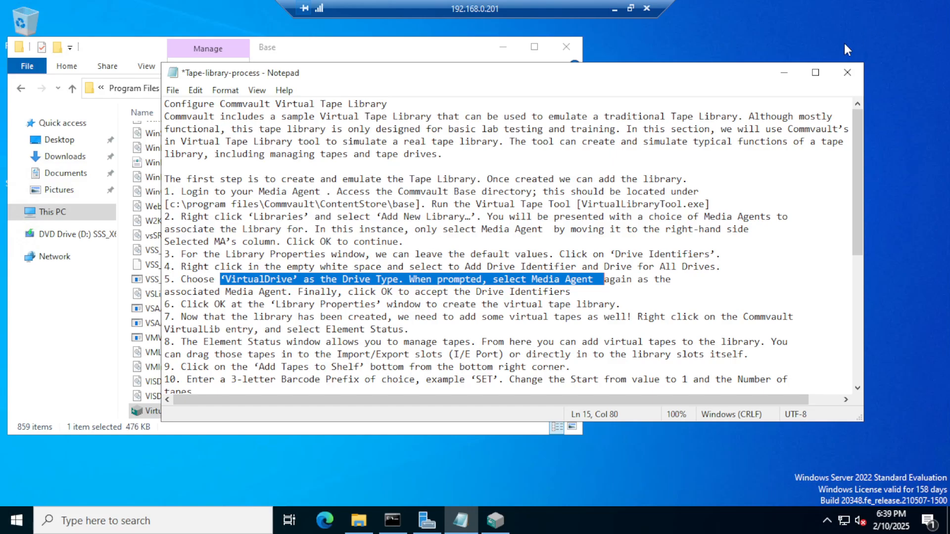
Step: Keep VirtualDrive as drive type and add media agent 192.168.0.201 to generate VDSRHZDY0000–0003
click(784, 73)
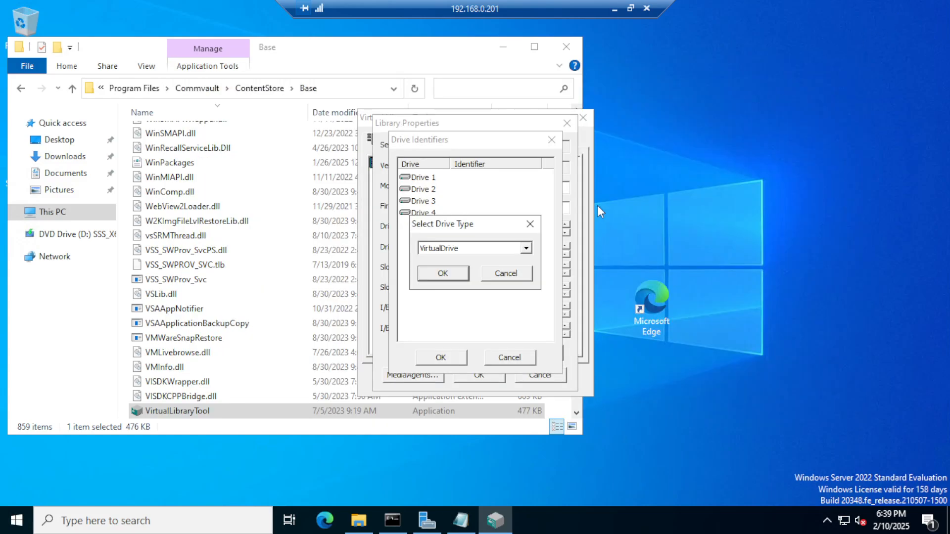
click(439, 274)
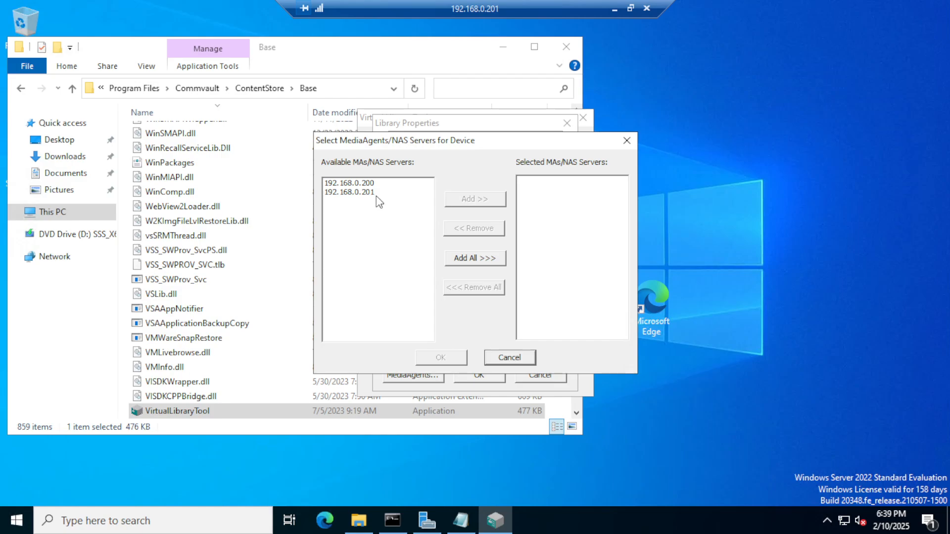
click(375, 196)
click(472, 201)
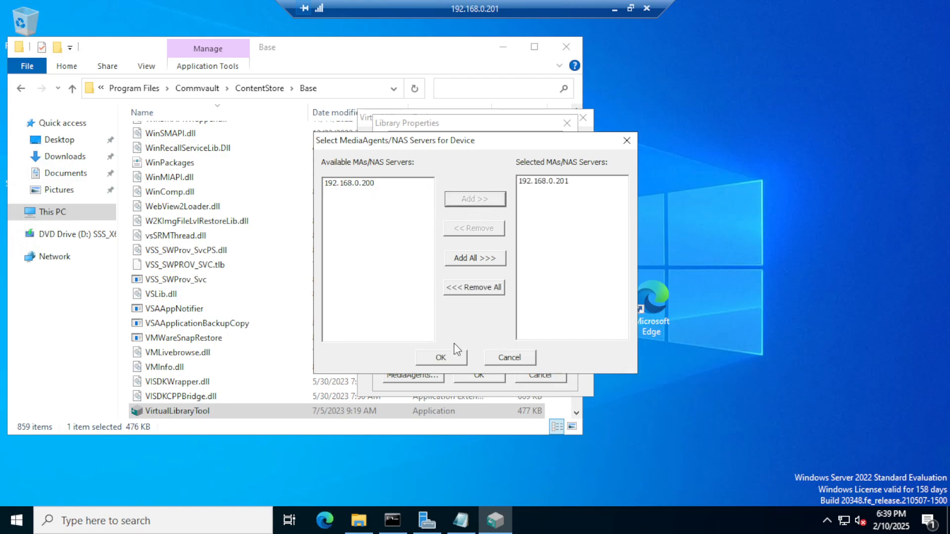
click(443, 361)
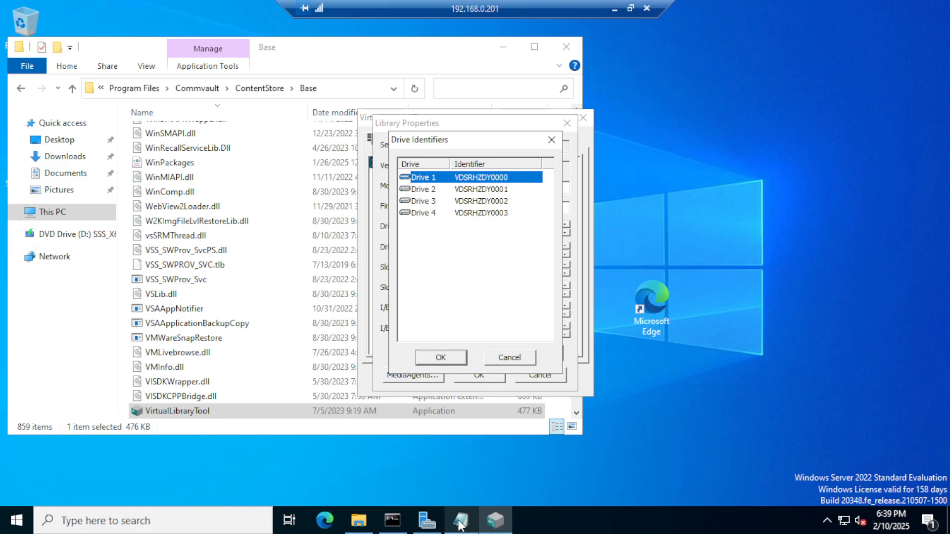
Step: Review the notes on accepting drive identifiers and on step 6, creating the tape library
mouse_move(459, 524)
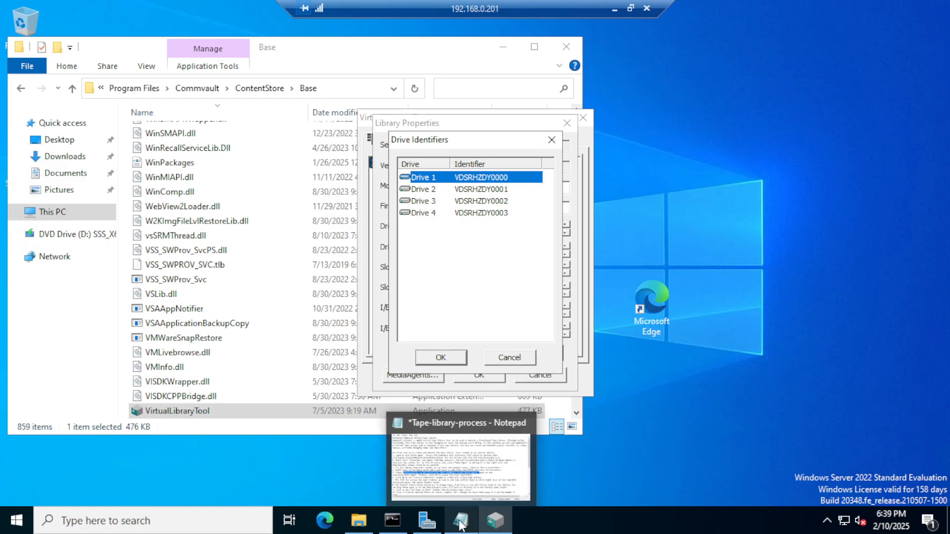
click(459, 523)
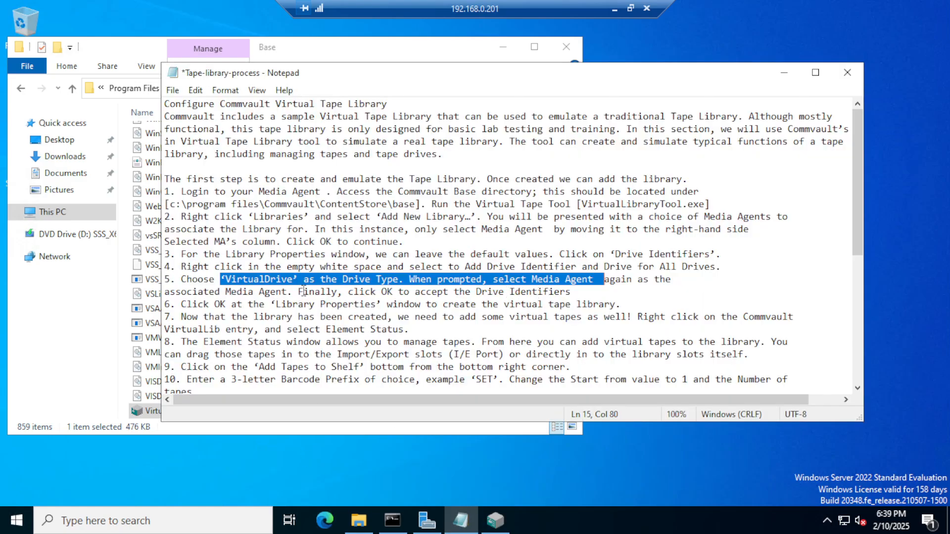
drag(303, 291, 426, 291)
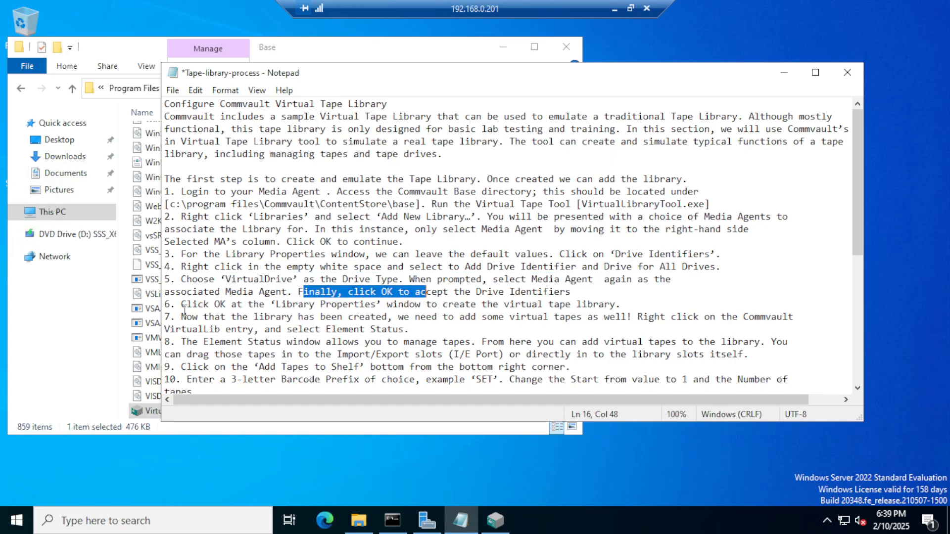
drag(181, 304, 623, 304)
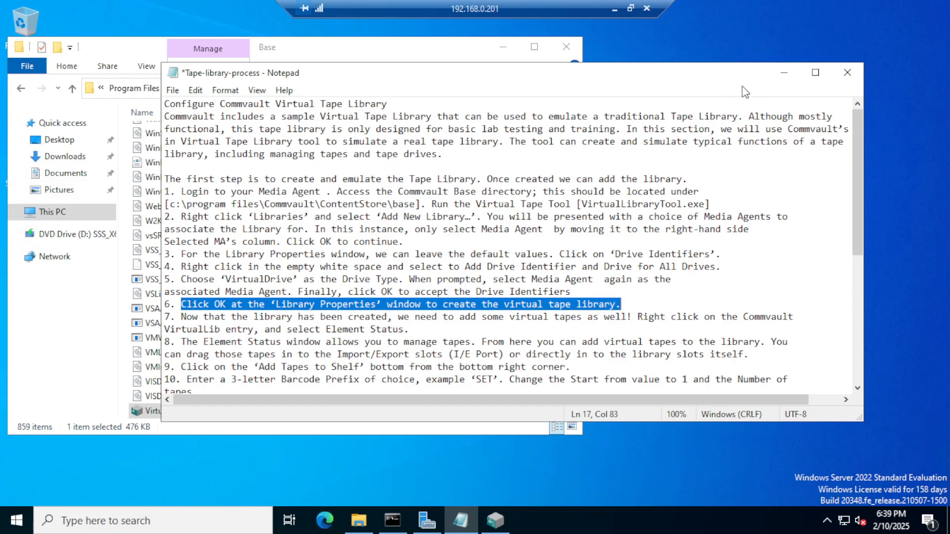
click(783, 72)
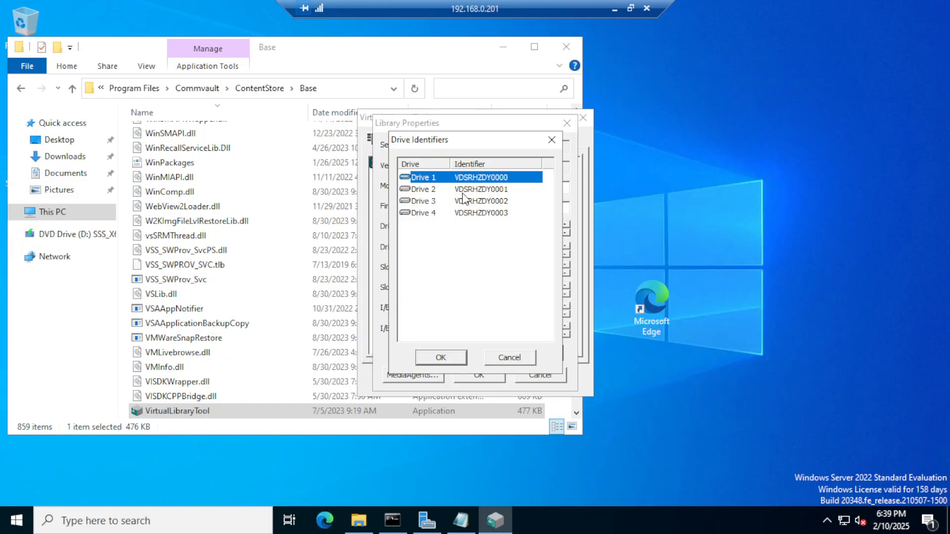
Step: Move the Drive Identifiers list beside Library Properties and bring up Drive 2's options
drag(480, 138, 697, 151)
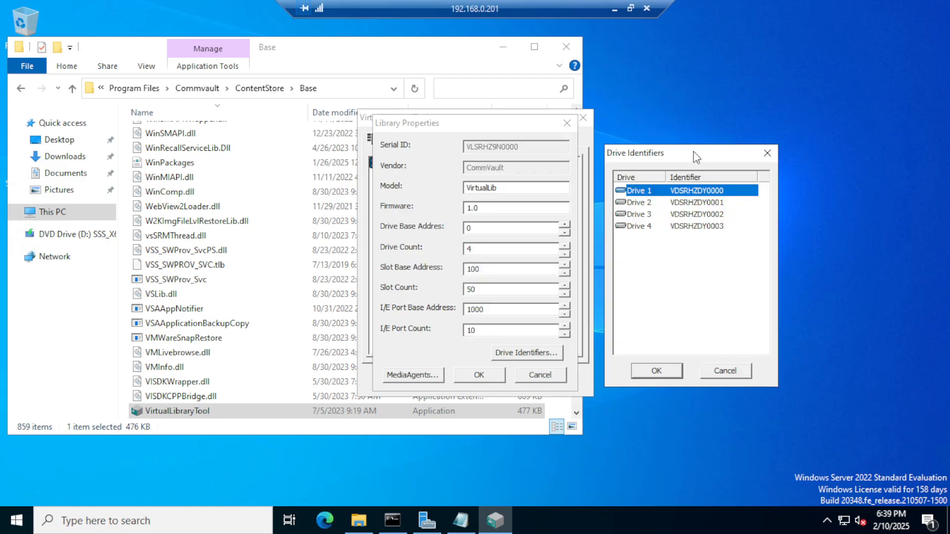
click(647, 207)
right_click(648, 208)
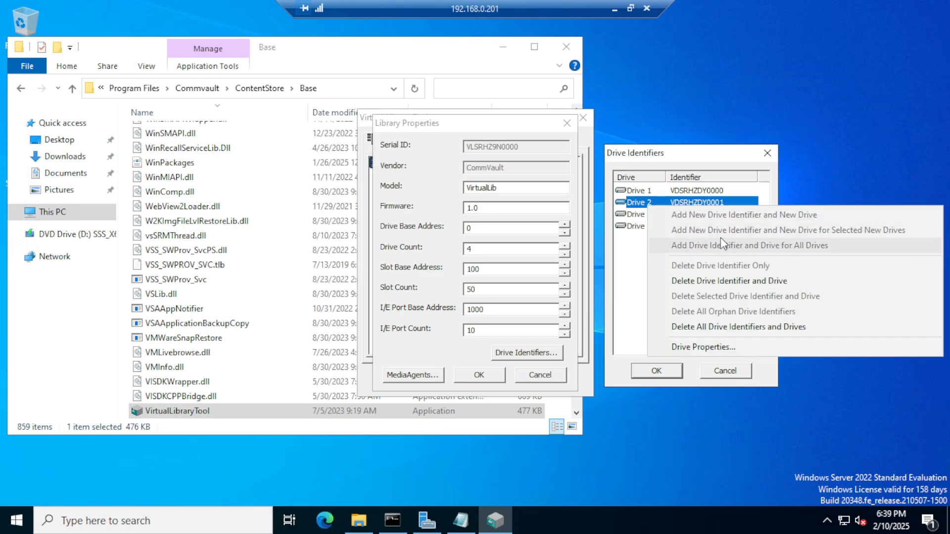
Step: Confirm the drive identifiers, create CommVault VirtualLib (VLSRHZ9N0000), and view its four VirtualDrives
click(715, 157)
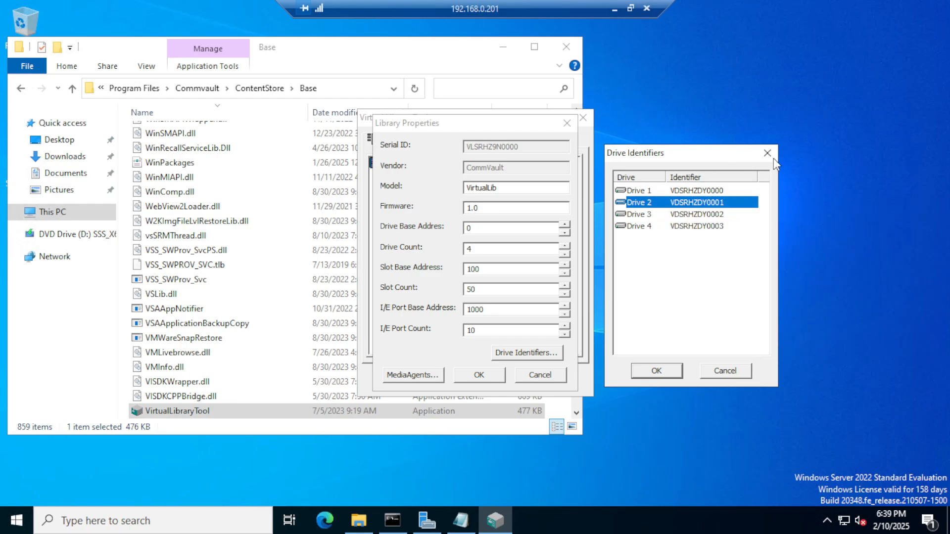
click(656, 371)
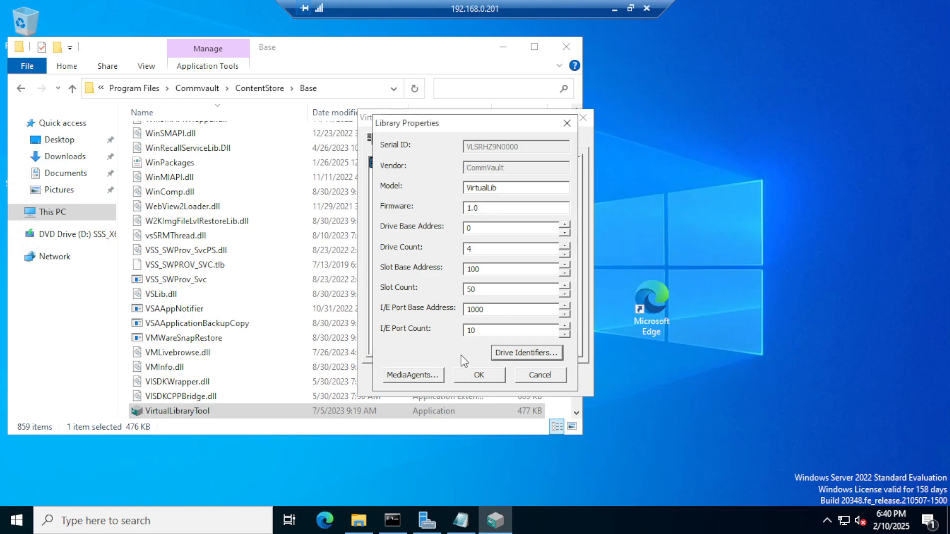
click(476, 376)
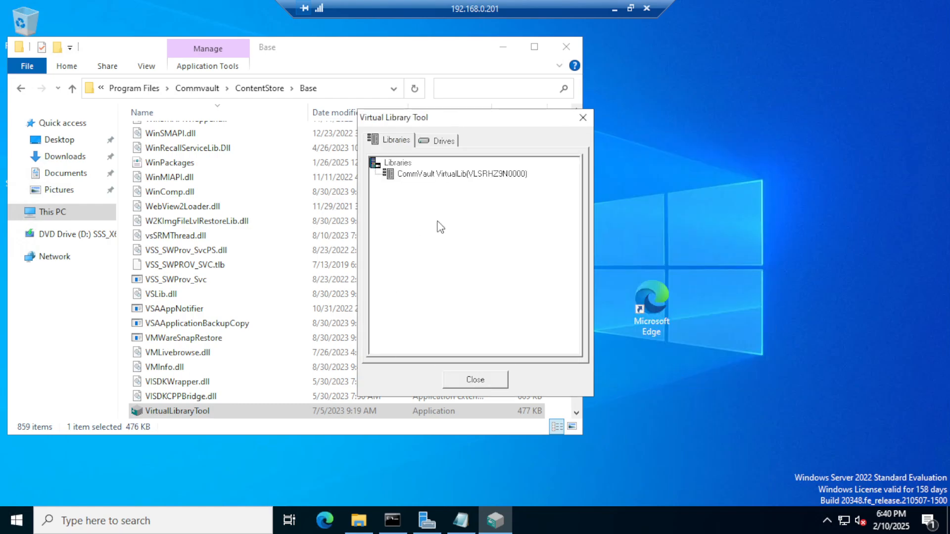
click(431, 178)
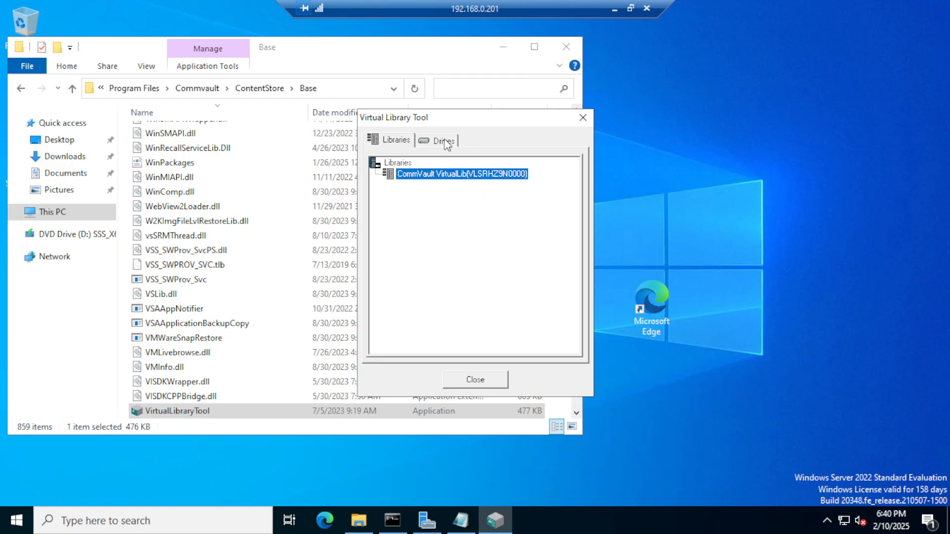
click(445, 141)
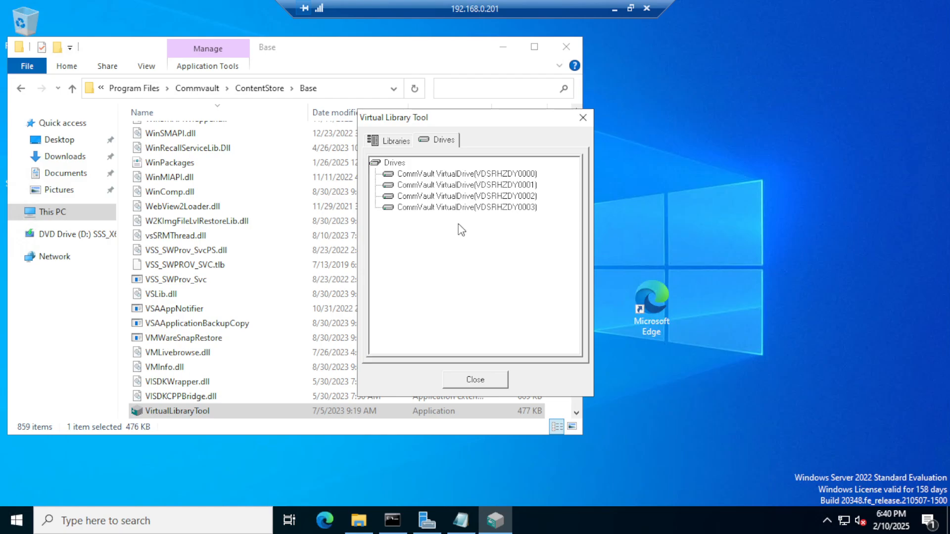
click(460, 519)
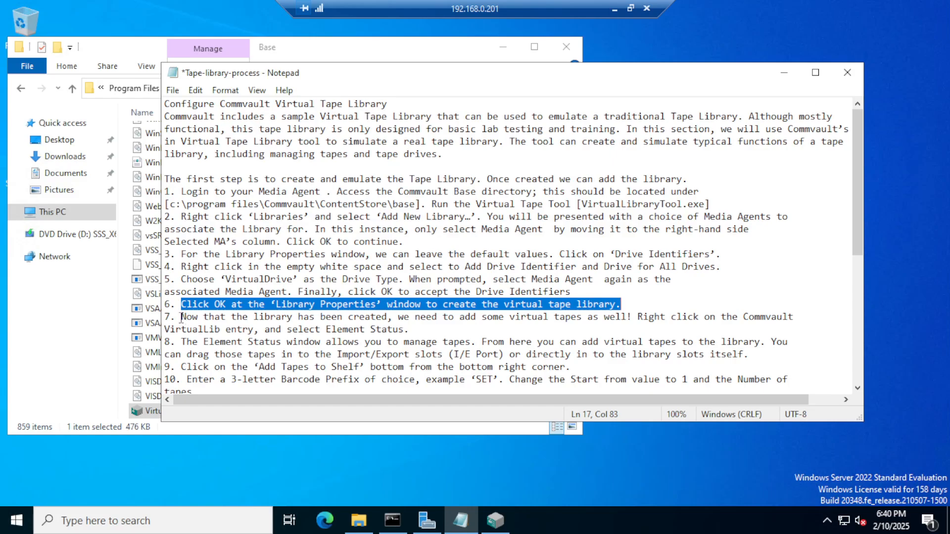
Step: Review step 7 in the notes, then select CommVault VirtualLib and view its drives
drag(181, 317, 639, 317)
click(441, 319)
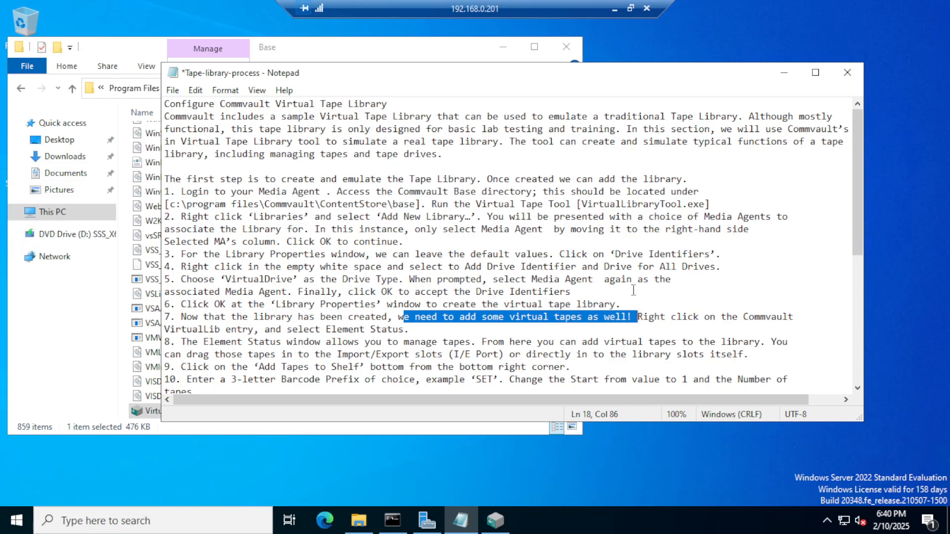
click(785, 72)
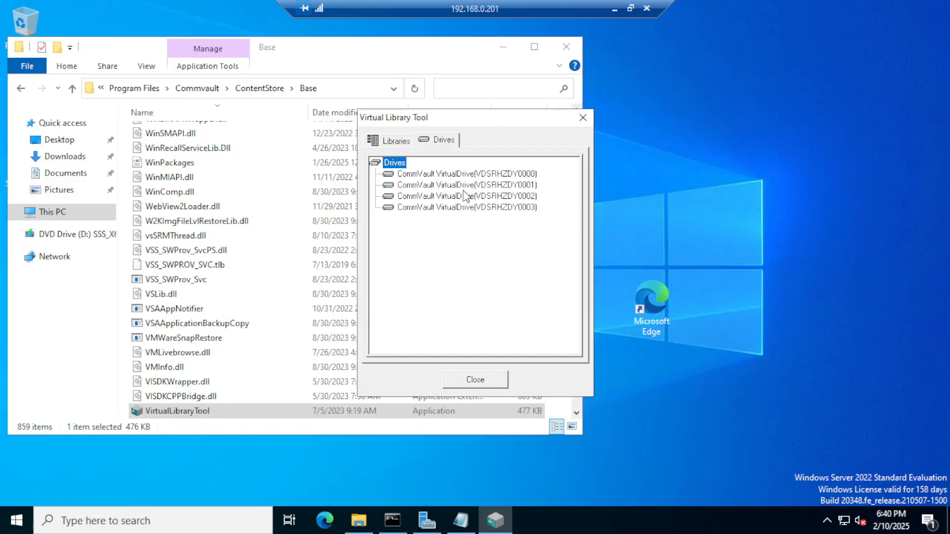
click(394, 143)
click(428, 174)
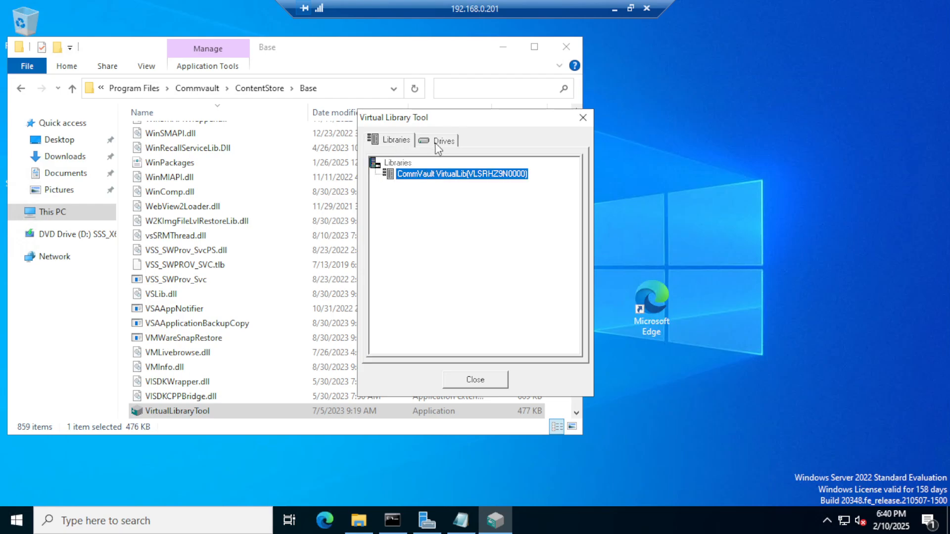
click(437, 144)
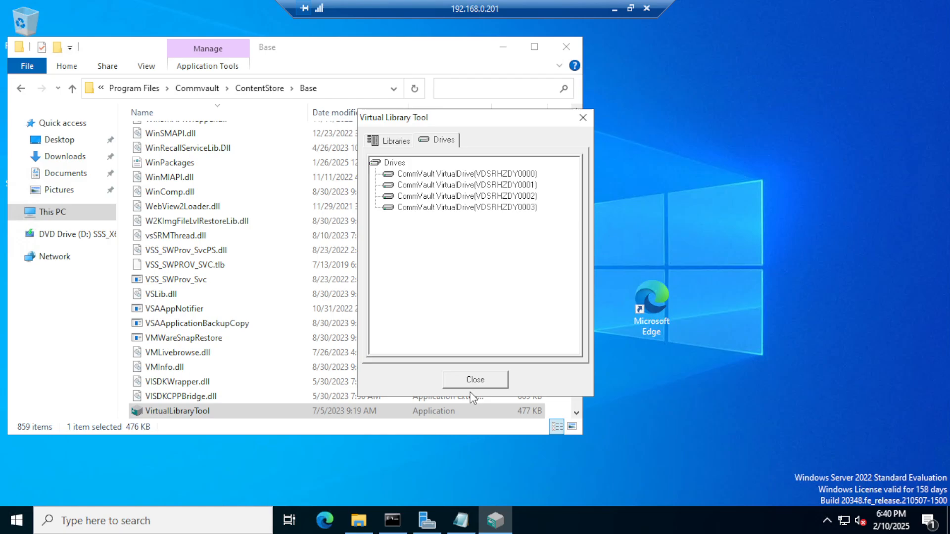
Step: Re-read step 7's VirtualLib entry wording and reselect CommVault VirtualLib in the Libraries list
click(460, 519)
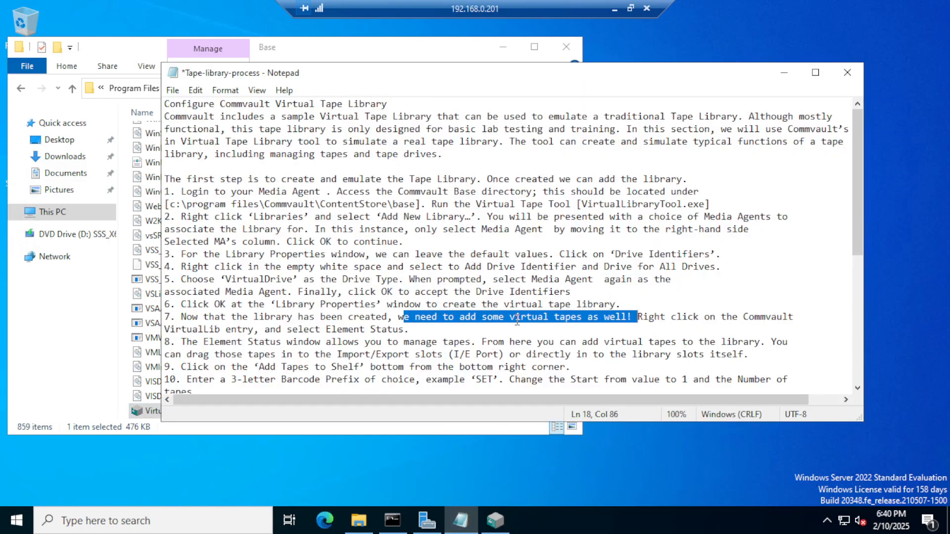
click(517, 320)
drag(510, 319, 553, 319)
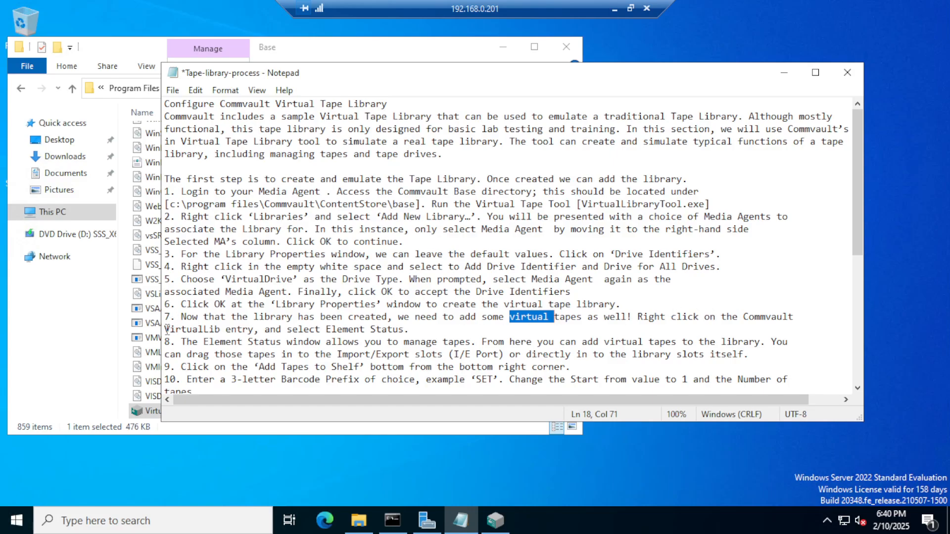
drag(166, 330, 249, 331)
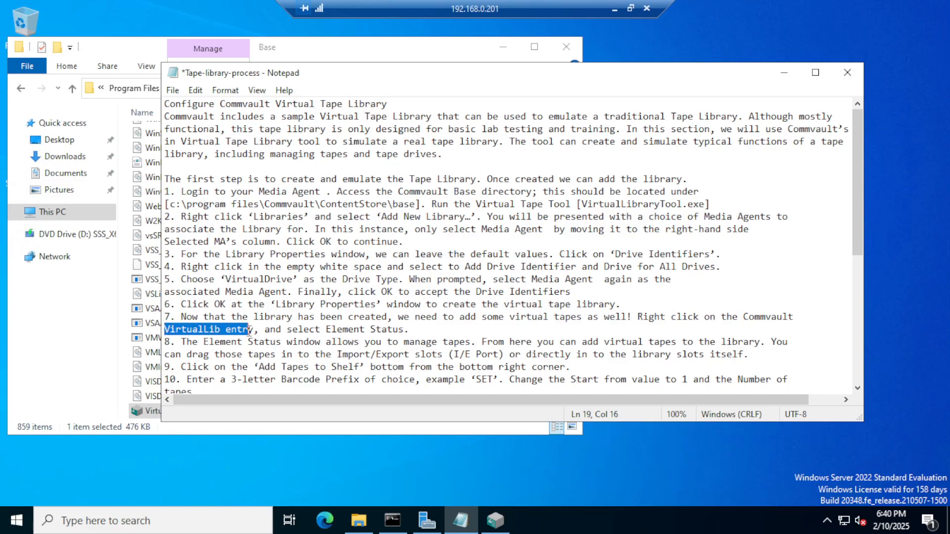
click(798, 72)
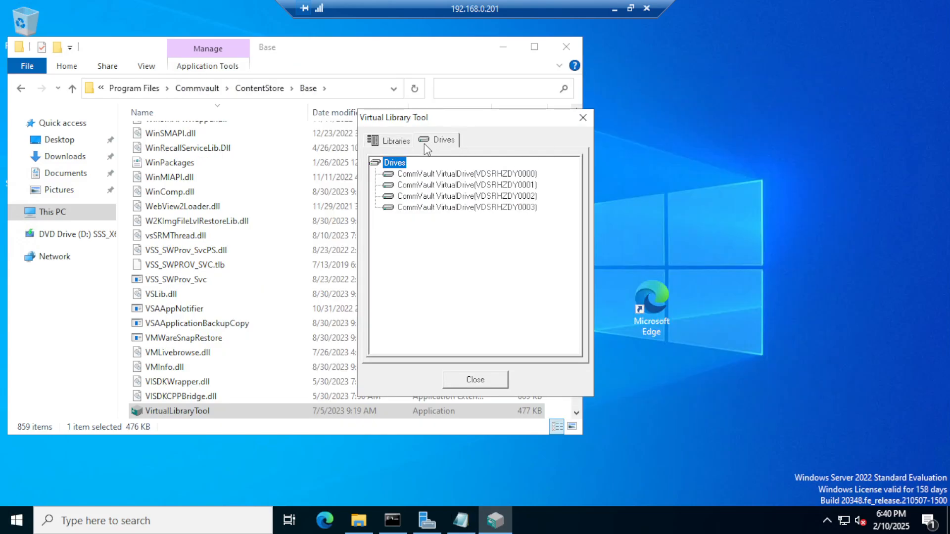
click(393, 140)
click(428, 177)
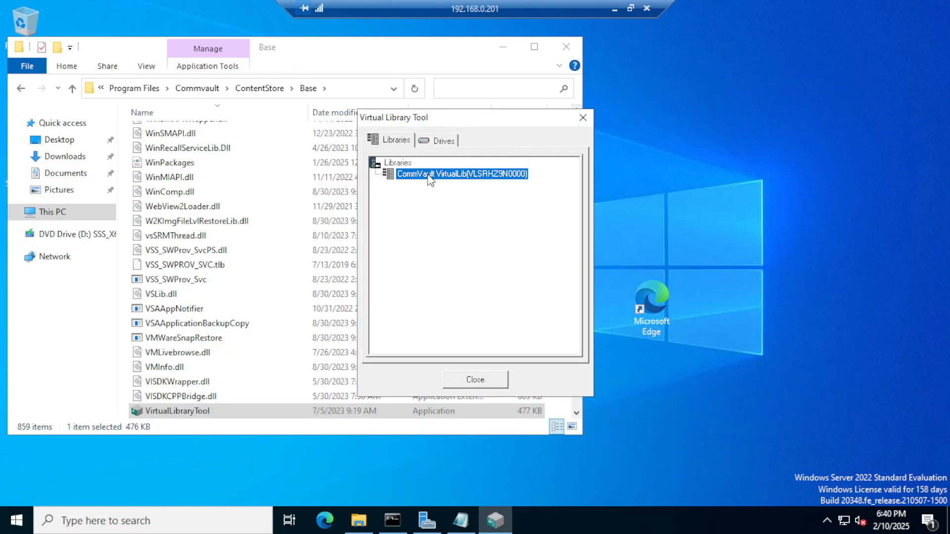
Step: Open Element Status for VirtualLib and check step 8's notes on managing and dragging tapes
right_click(429, 176)
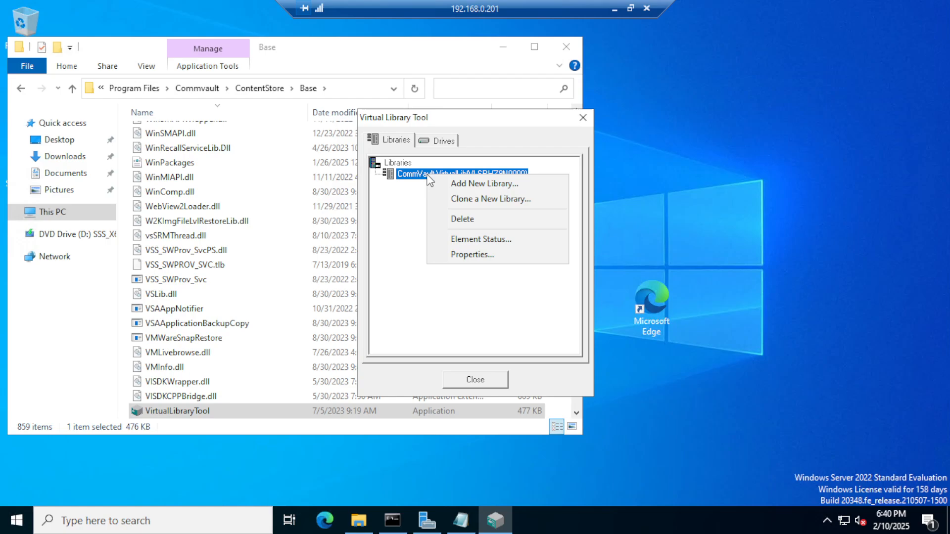
click(505, 238)
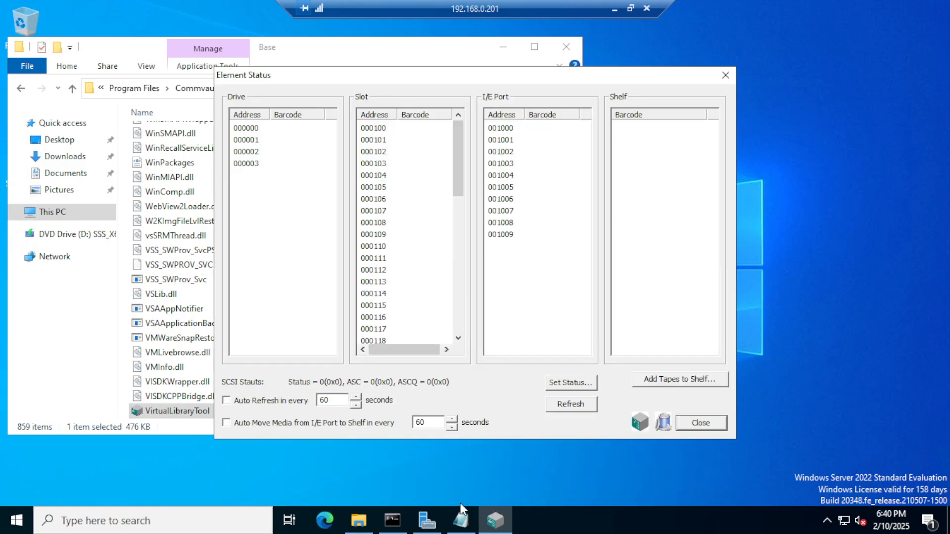
click(461, 518)
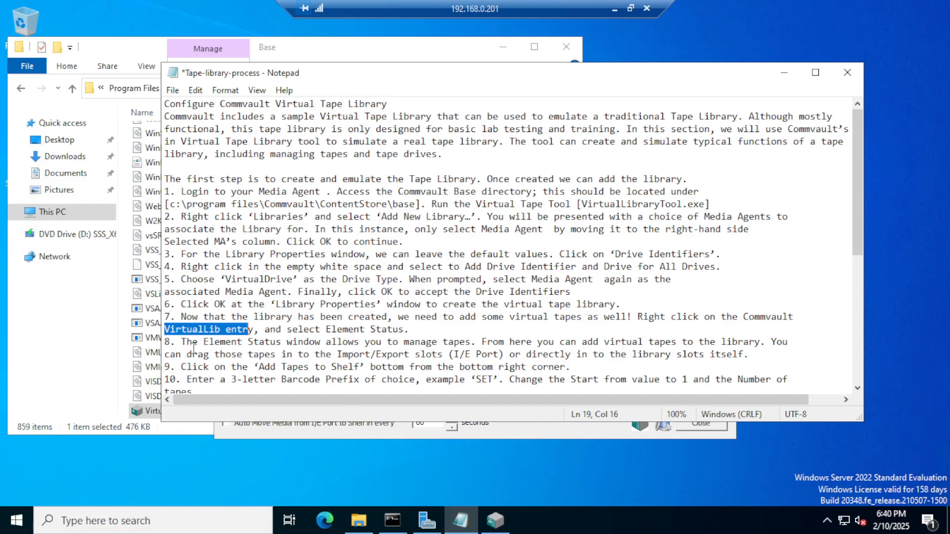
drag(184, 342, 765, 342)
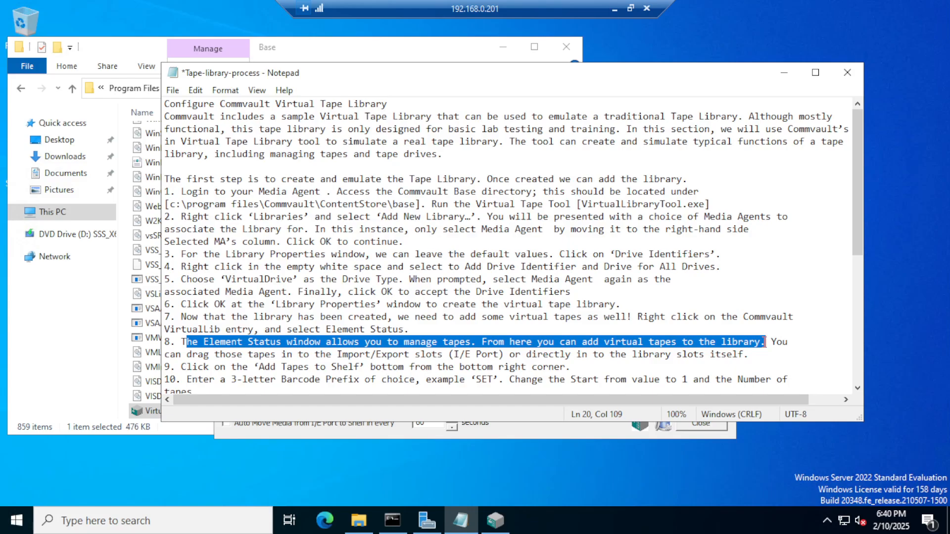
drag(175, 354, 751, 355)
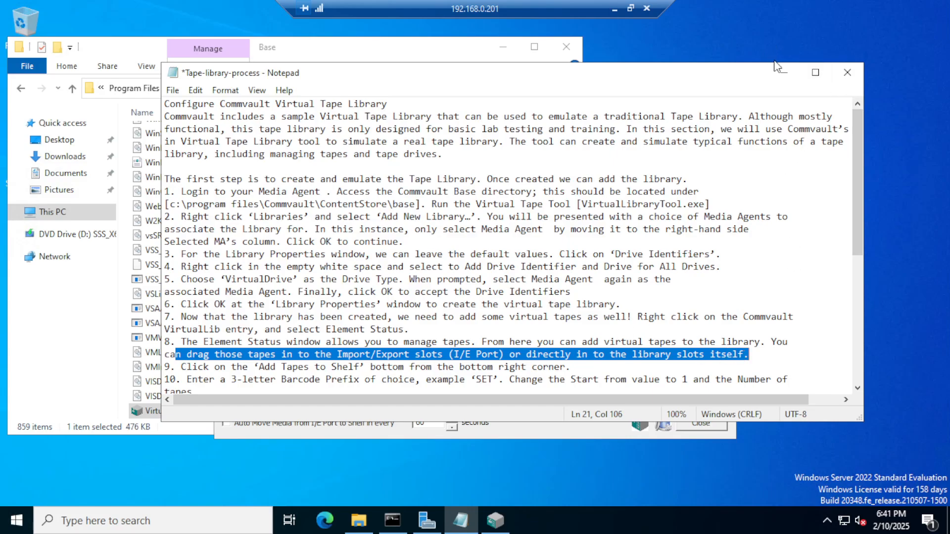
click(784, 72)
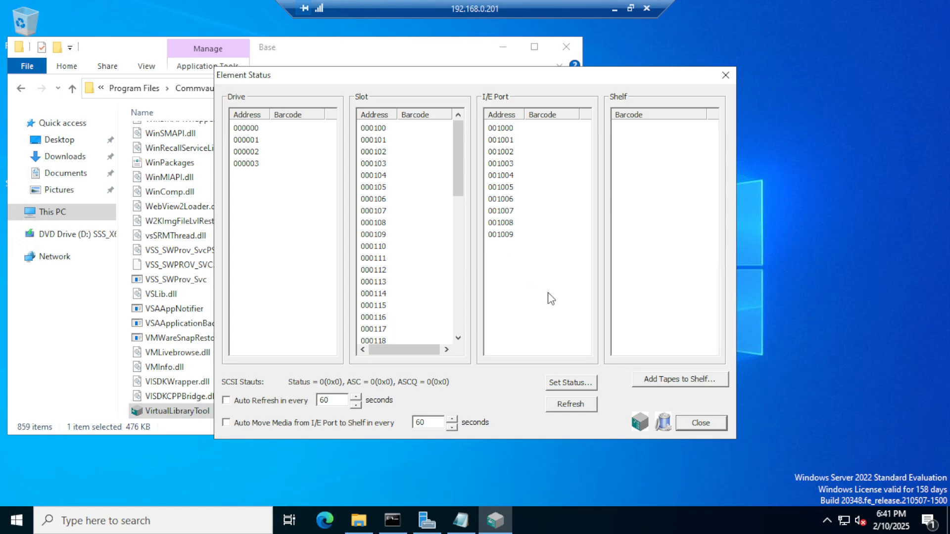
click(460, 519)
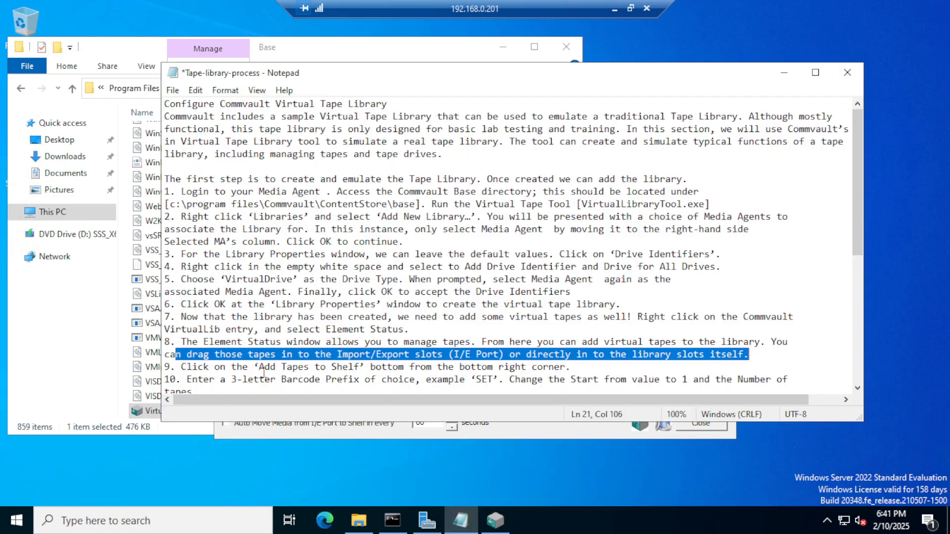
click(264, 368)
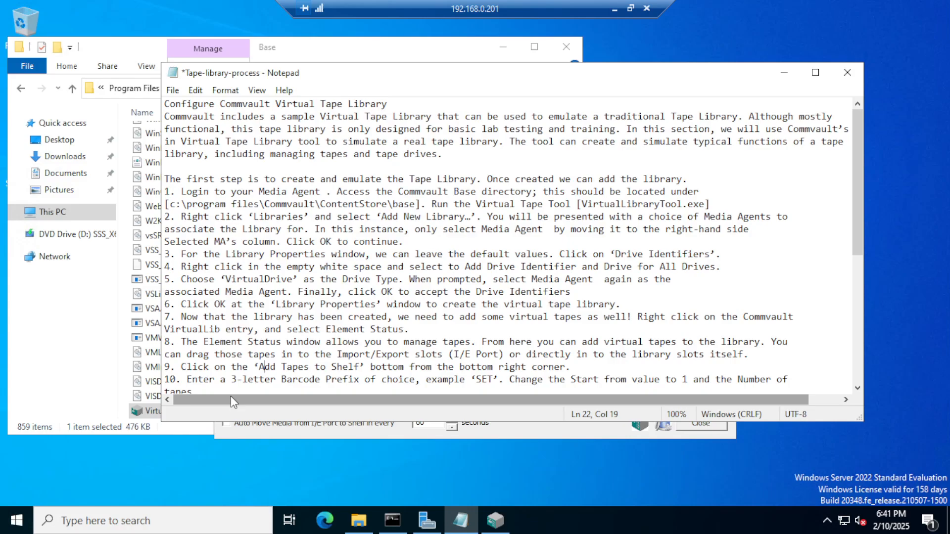
drag(270, 342, 757, 341)
click(504, 342)
drag(186, 355, 399, 355)
click(399, 355)
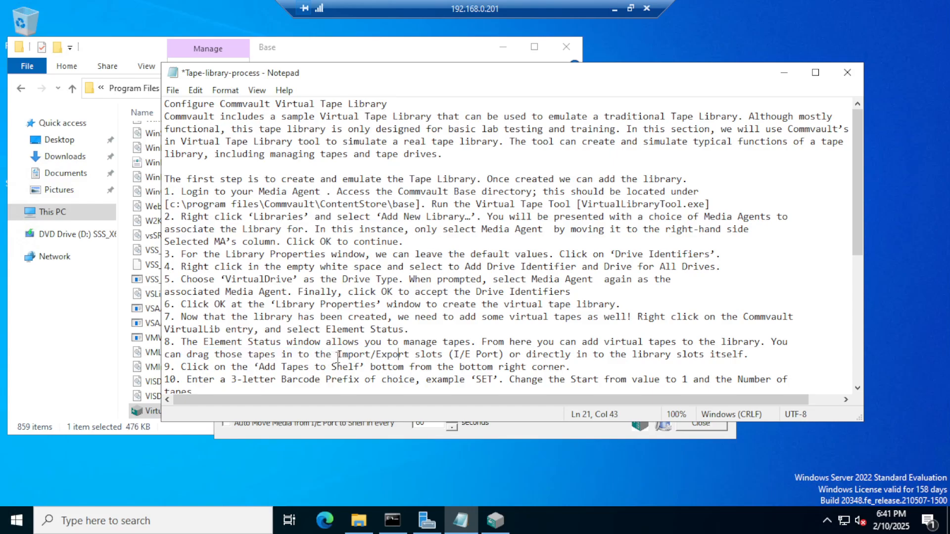
drag(338, 356, 489, 356)
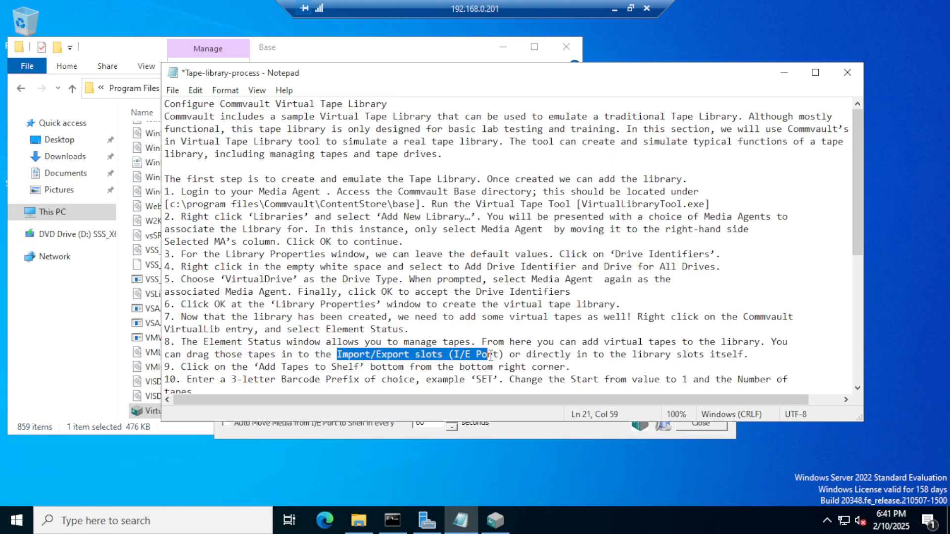
drag(549, 355, 752, 353)
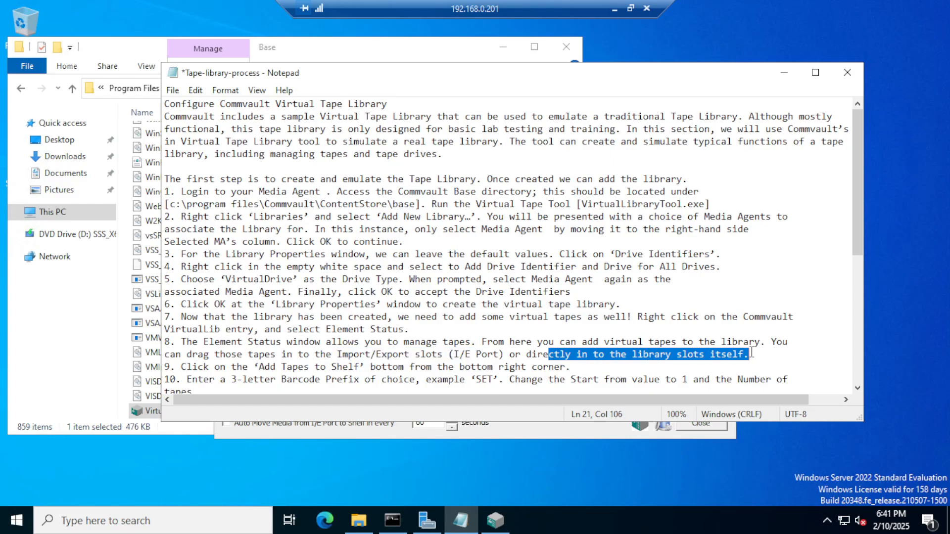
click(784, 73)
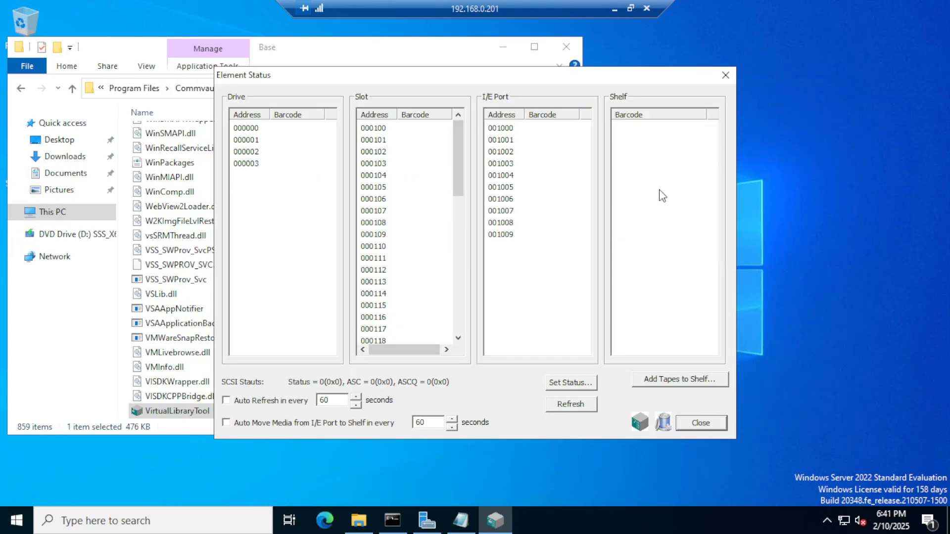
click(508, 129)
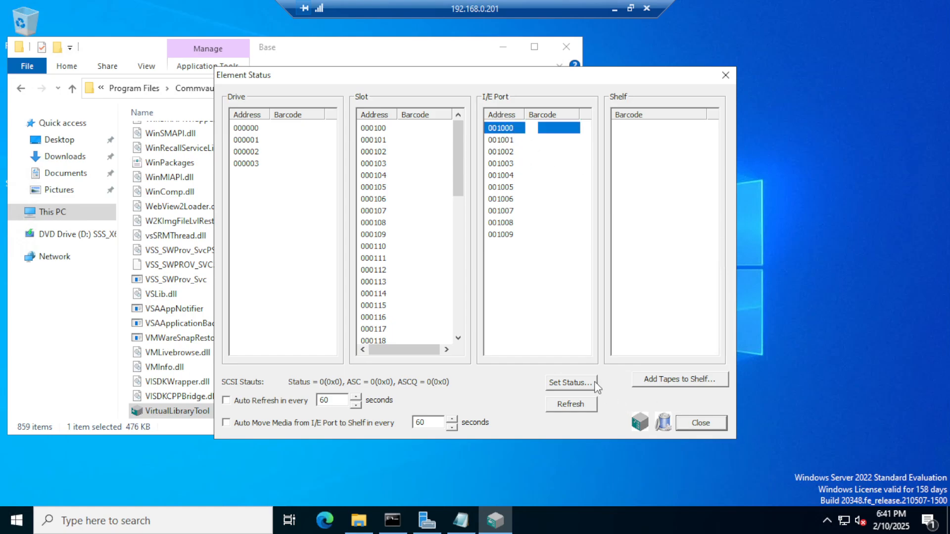
click(650, 150)
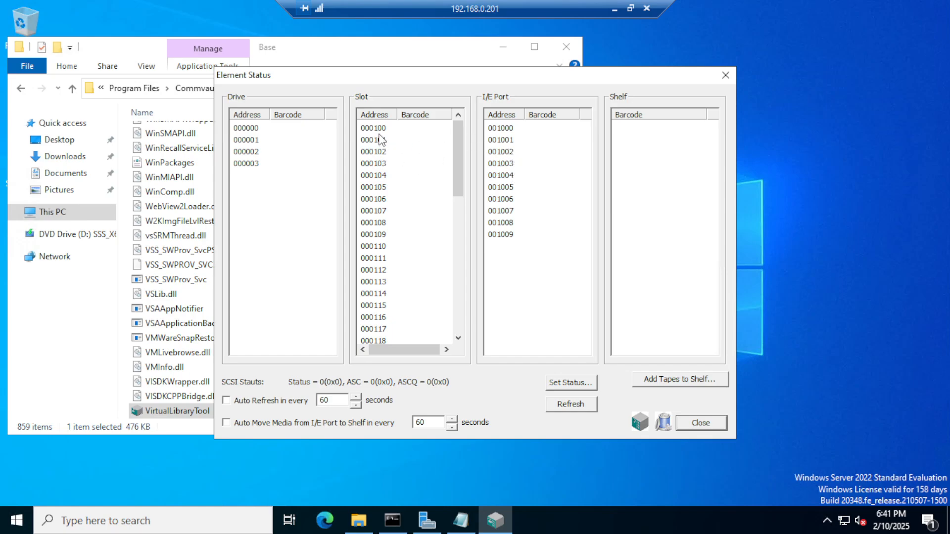
click(377, 132)
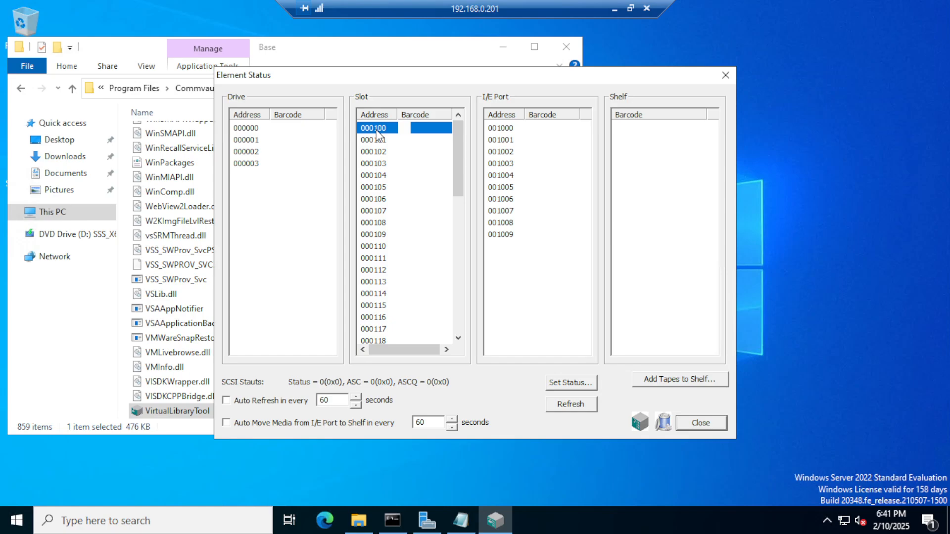
drag(377, 133, 500, 145)
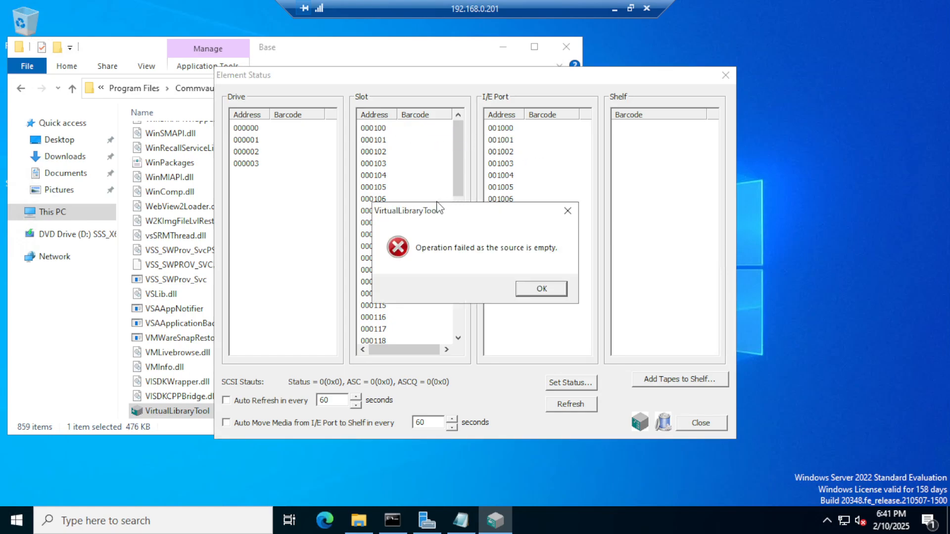
click(539, 290)
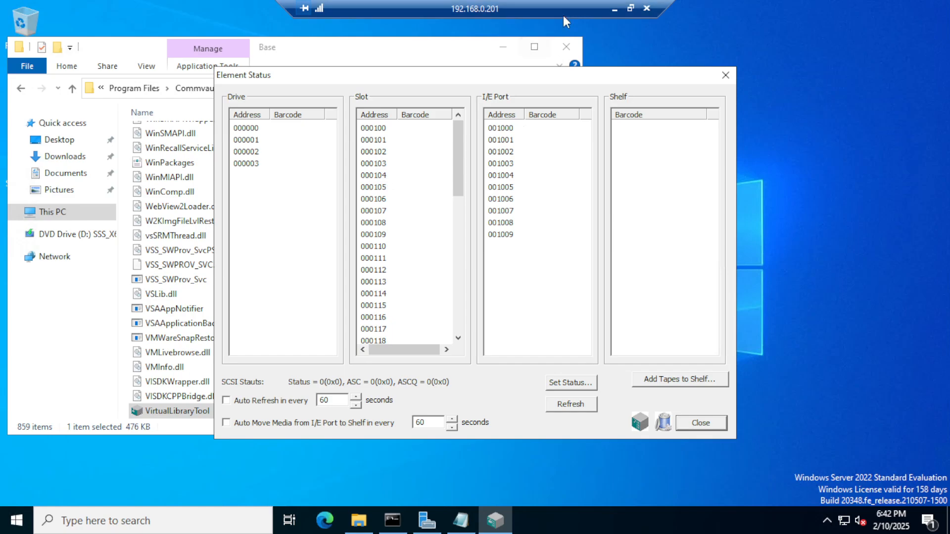
Step: Review step 8 in the notes about adding virtual tapes and moving them into slots
click(461, 520)
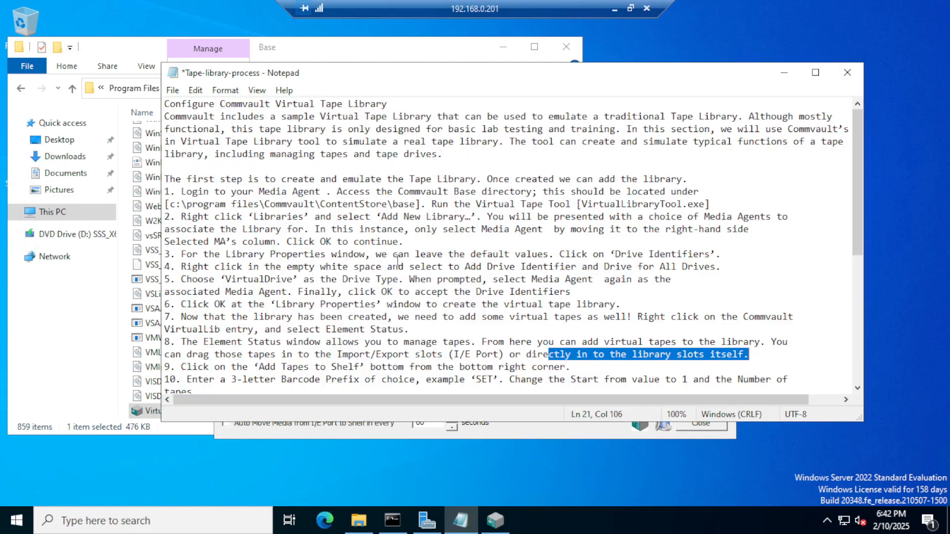
click(482, 342)
drag(493, 346, 706, 347)
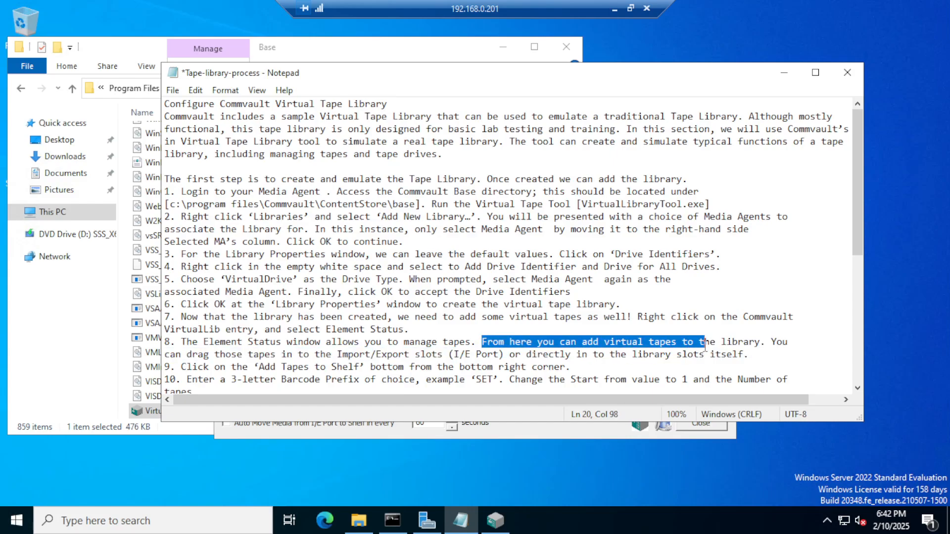
drag(219, 353, 772, 352)
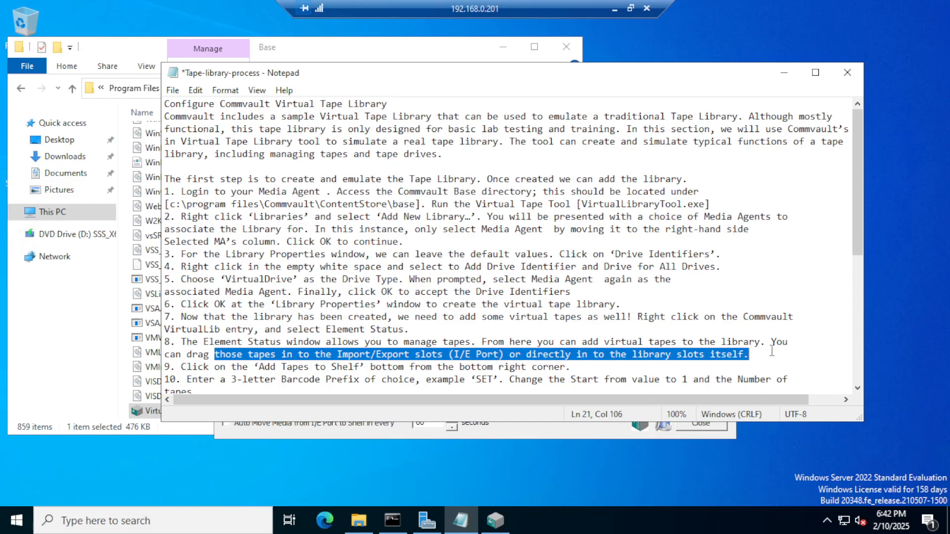
click(227, 367)
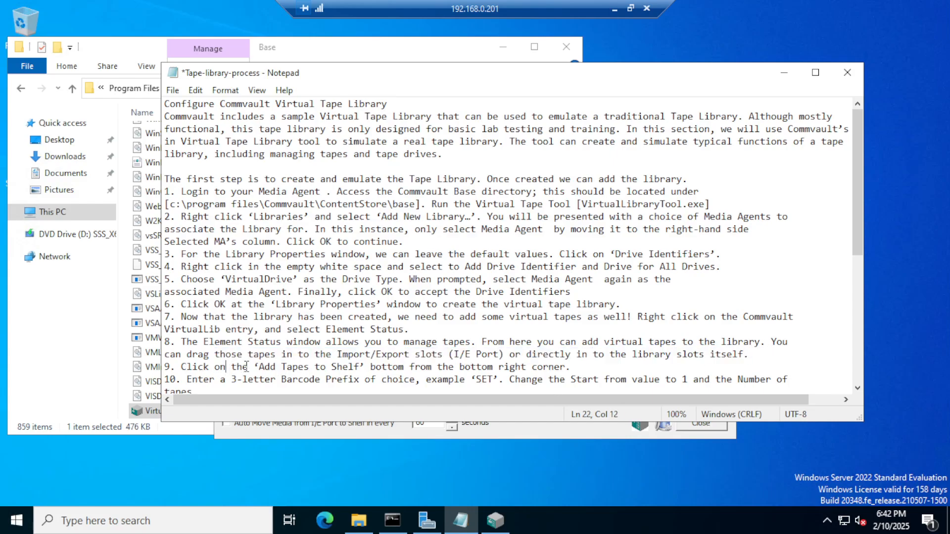
Step: Find step 9's Add Tapes to Shelf instruction, then set the notes aside
scroll(240, 367, down, 2)
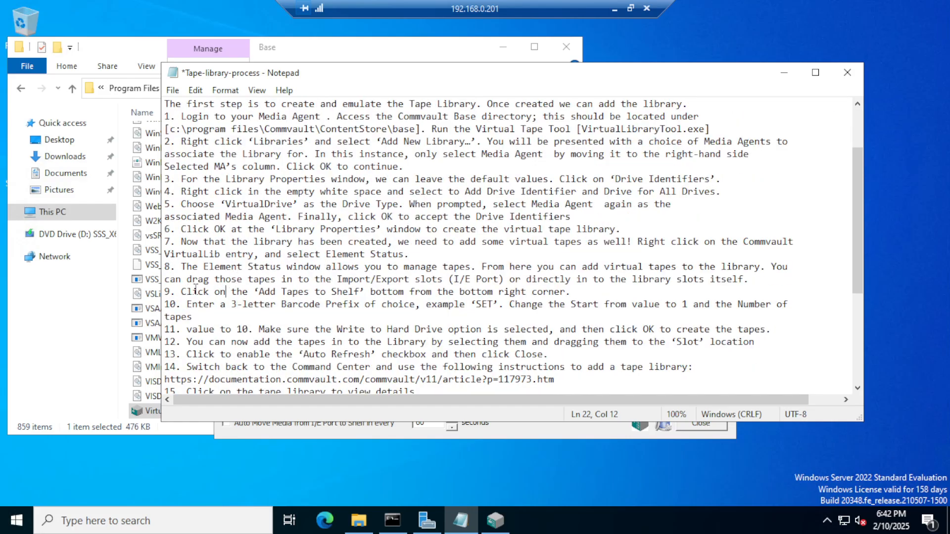
drag(254, 291, 371, 293)
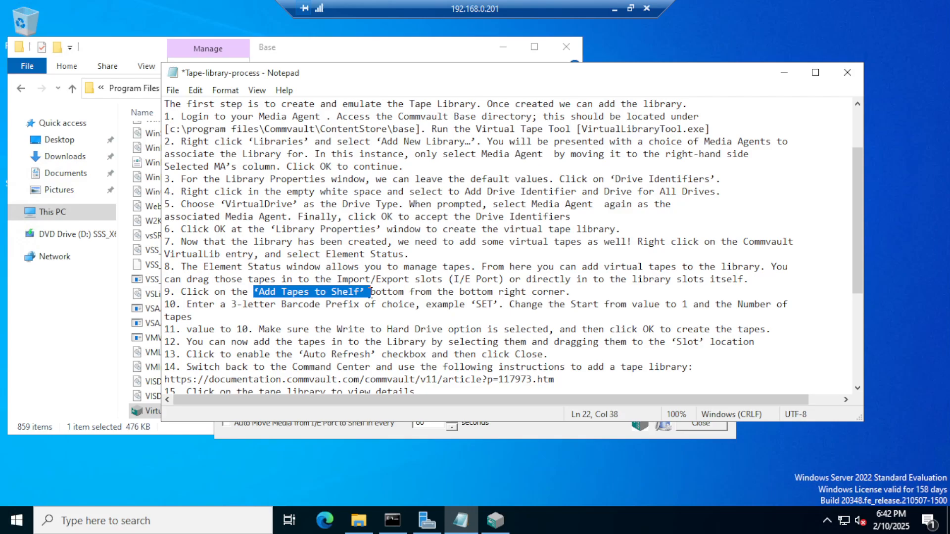
click(322, 291)
drag(256, 291, 361, 292)
click(783, 72)
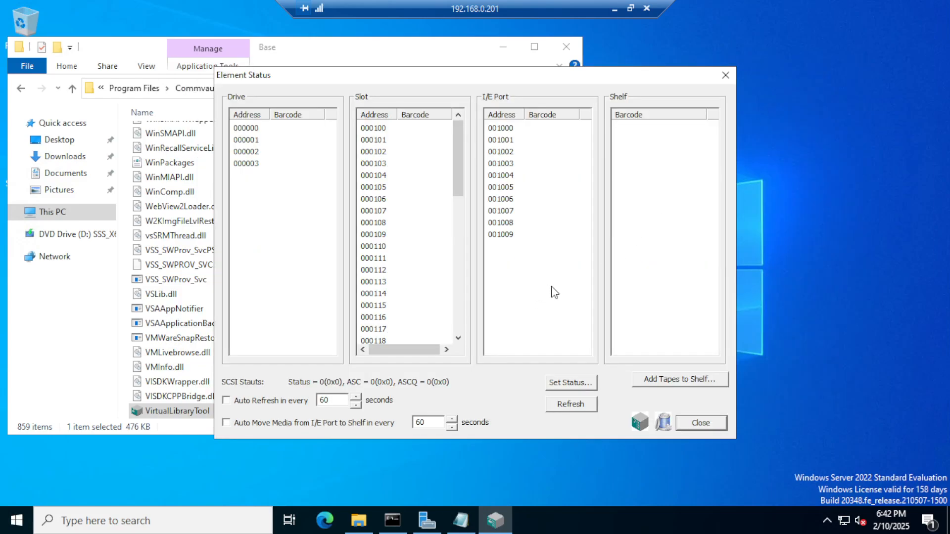
Step: Open Add Tapes to Shelf and review step 10's barcode prefix and start-at-1 instructions
click(702, 379)
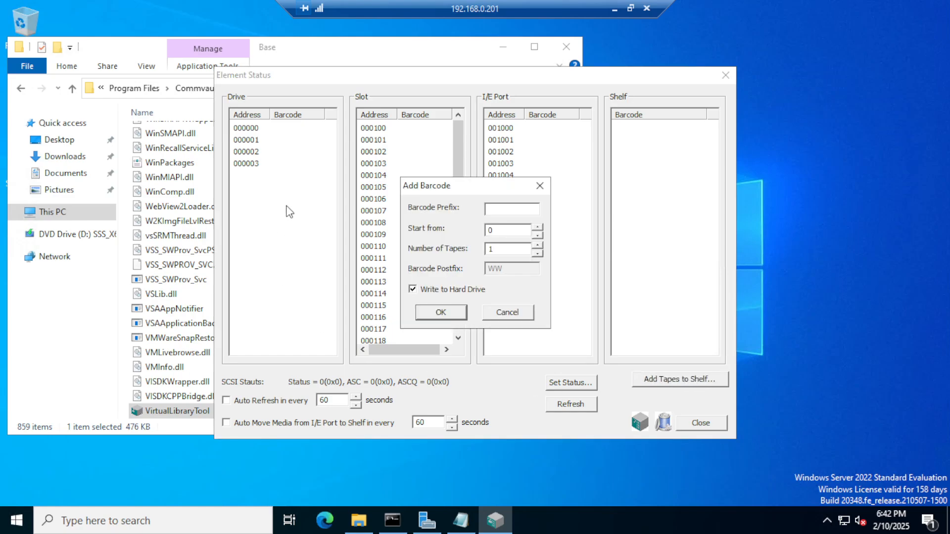
click(461, 520)
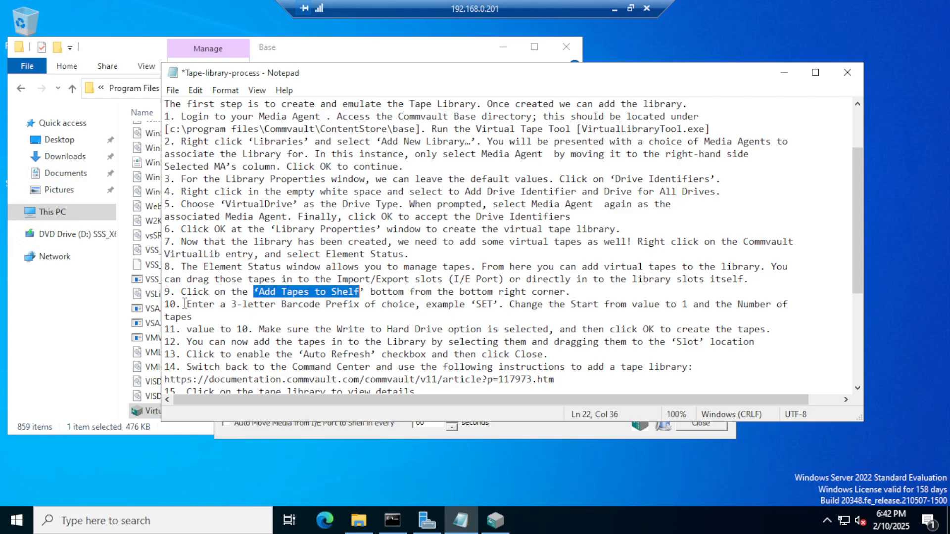
drag(187, 306, 427, 306)
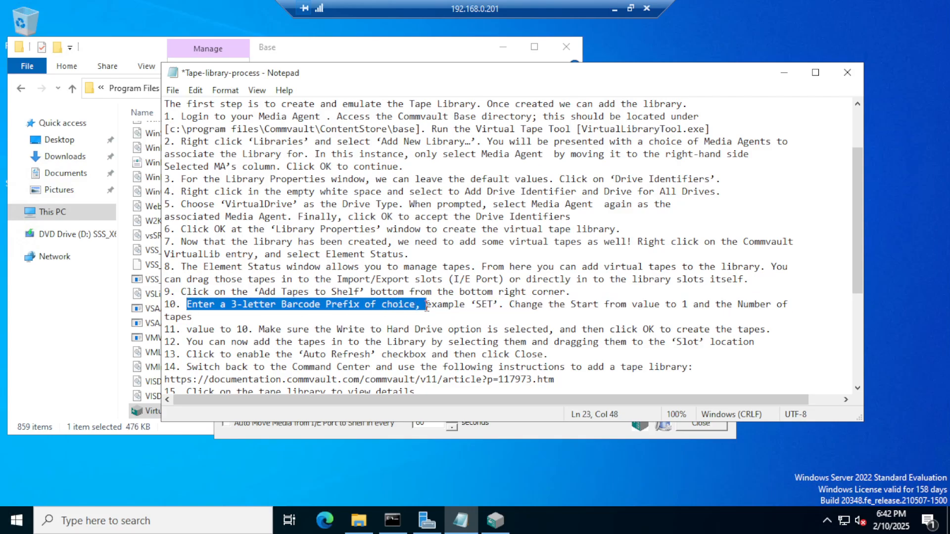
click(539, 303)
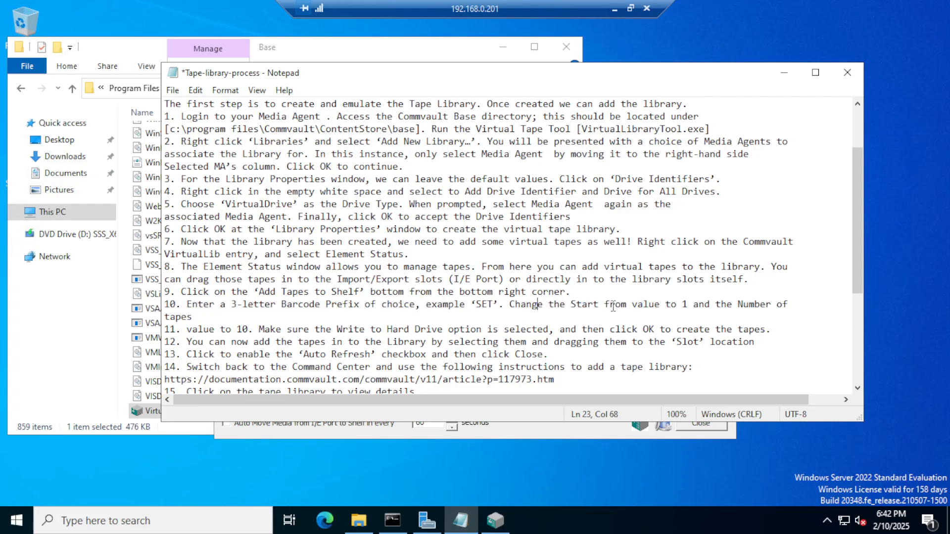
drag(632, 306, 739, 303)
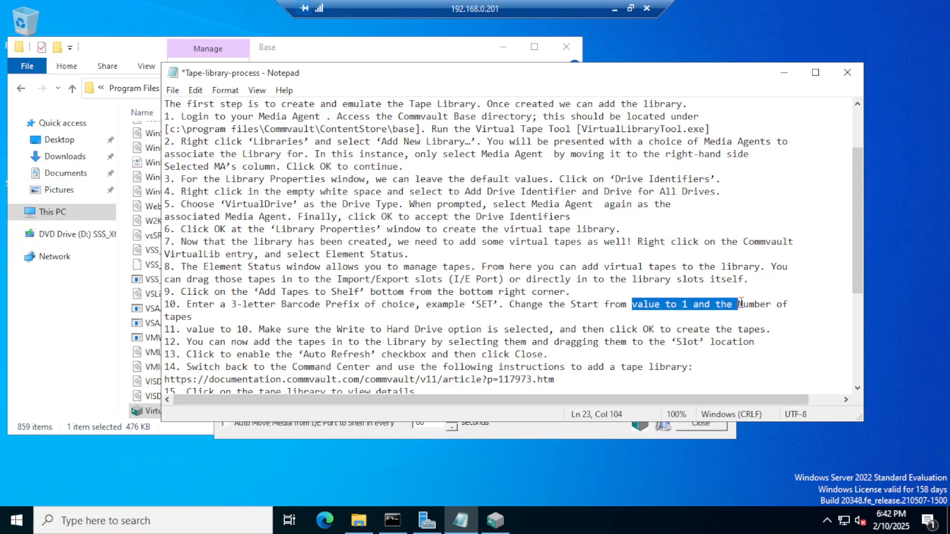
click(525, 304)
drag(510, 304, 694, 310)
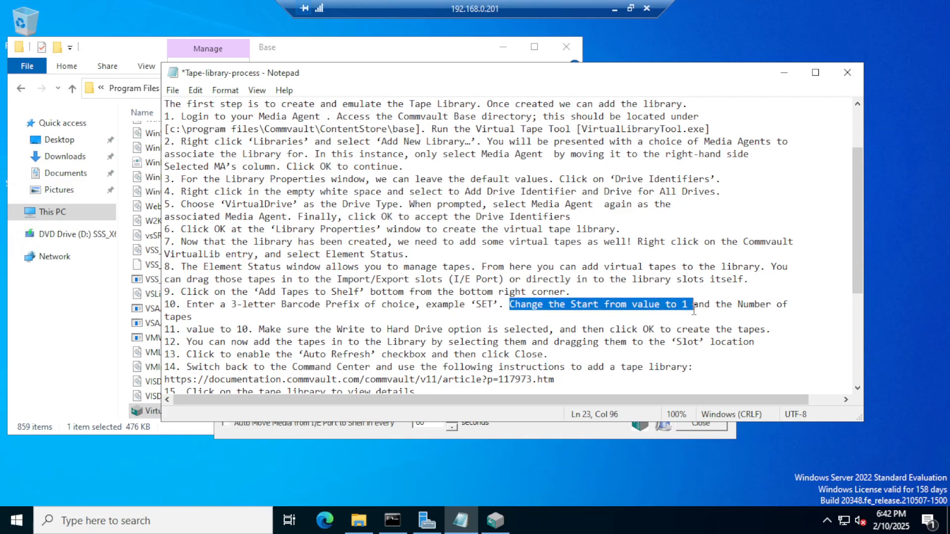
click(790, 76)
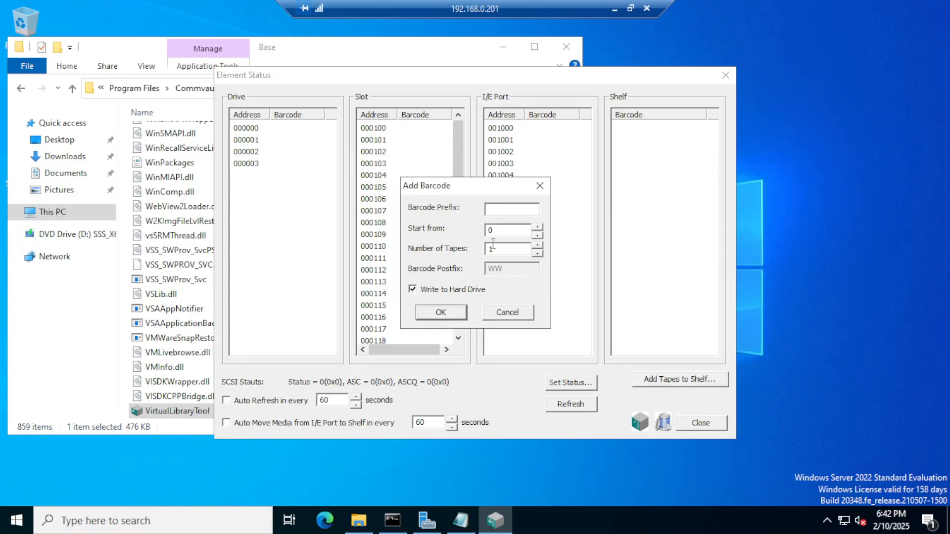
Step: Enter Start from 1, Number of Tapes 10 and Barcode Prefix SET
double_click(506, 230)
text(1)
drag(510, 253, 467, 253)
text(10)
click(510, 211)
text(SET)
Step: Keep Write to Hard Drive checked and create tapes SET001WW–SET010WW on the shelf
click(460, 519)
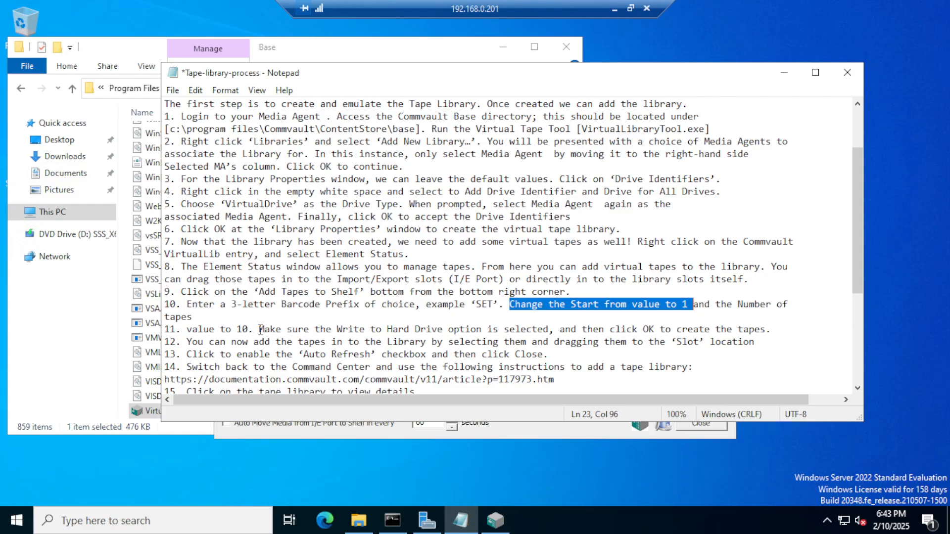
drag(259, 329, 772, 329)
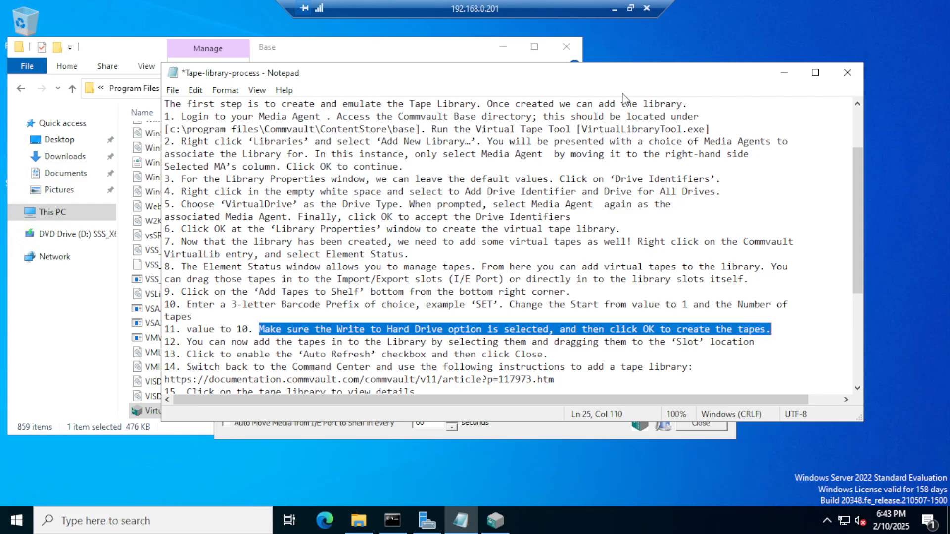
click(495, 519)
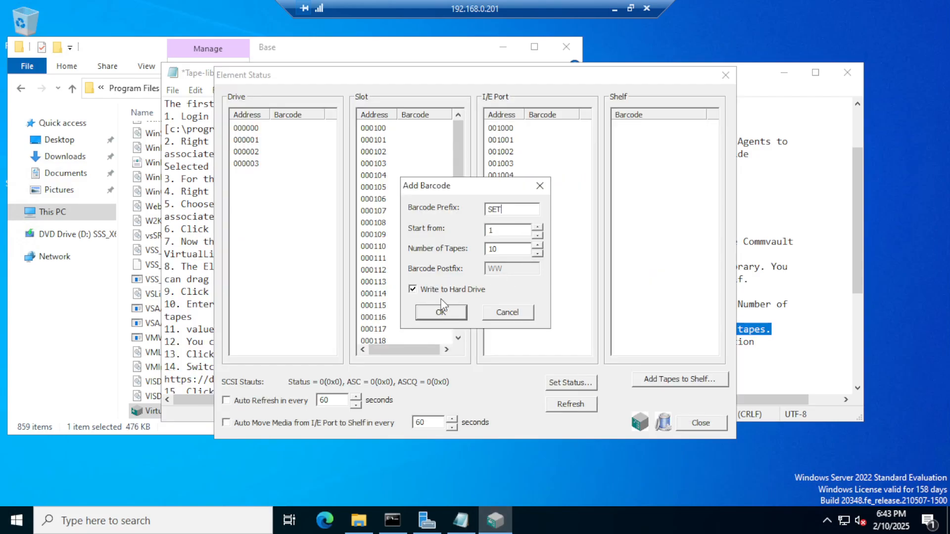
click(434, 314)
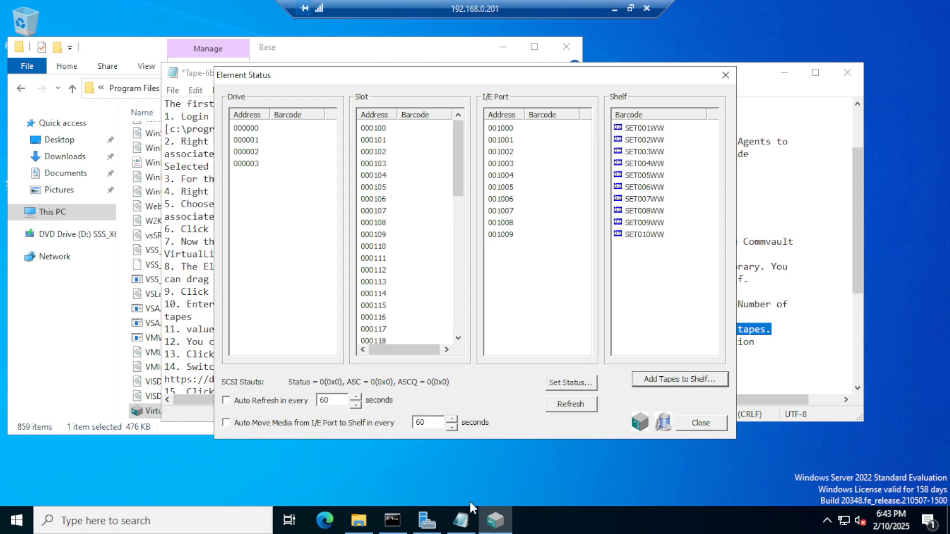
Step: Following step 12, drag SET001WW into slot 000100 and SET002WW–SET010WW into the library slots
click(452, 523)
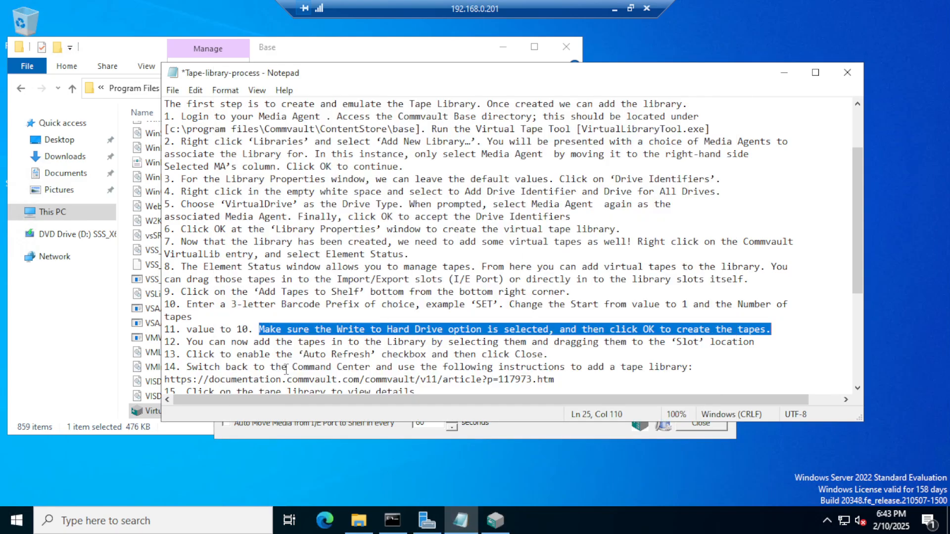
scroll(230, 346, down, 2)
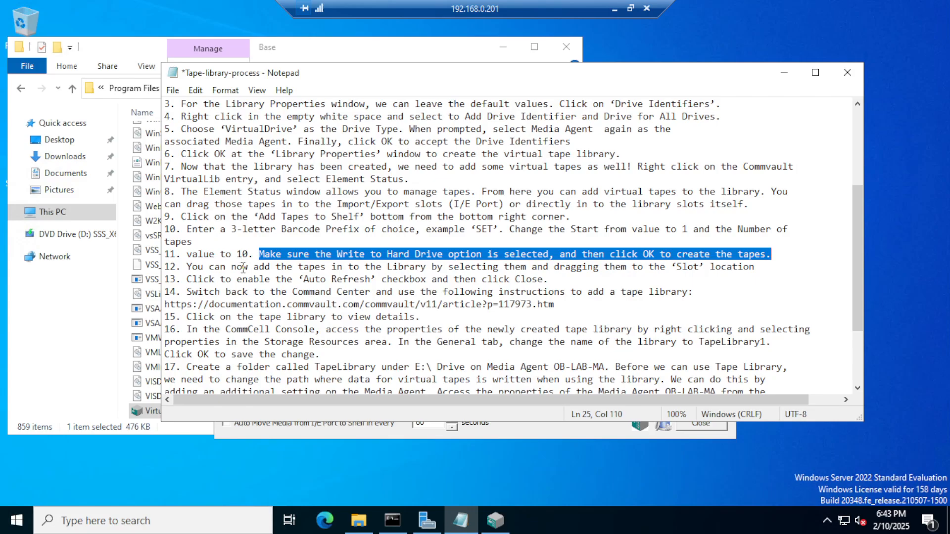
drag(243, 268, 756, 269)
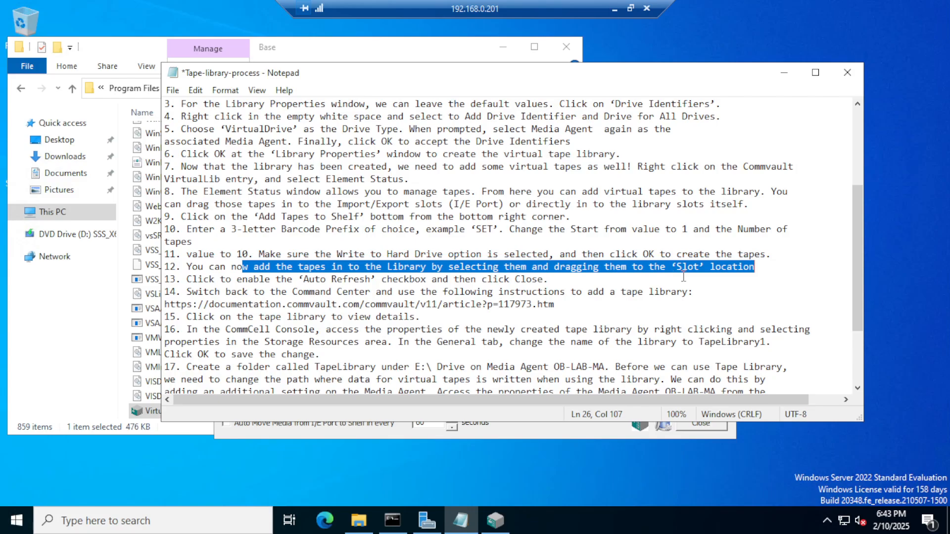
click(783, 73)
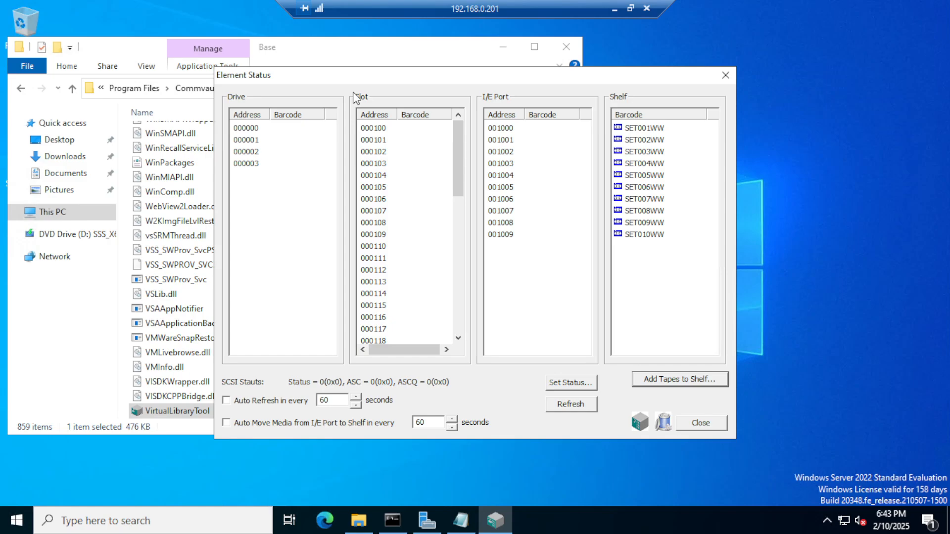
drag(653, 131, 428, 133)
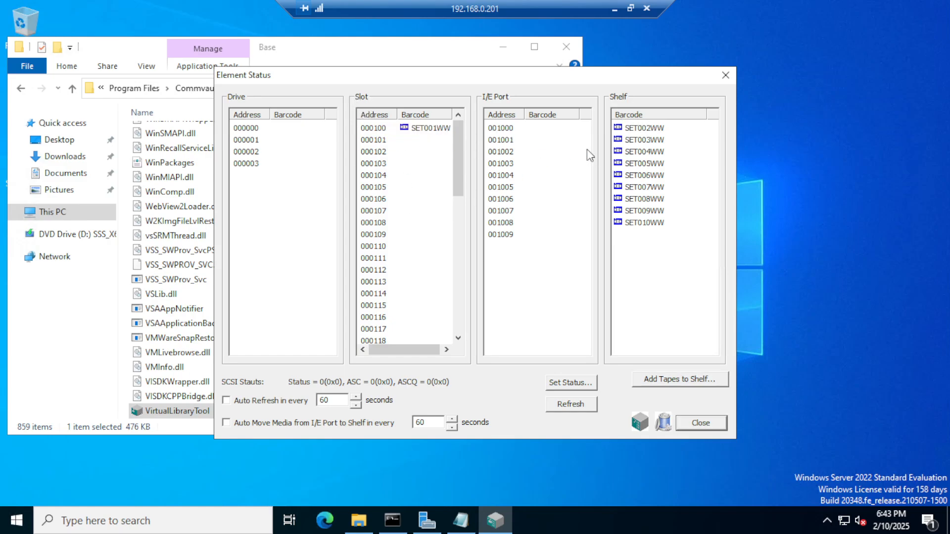
click(660, 130)
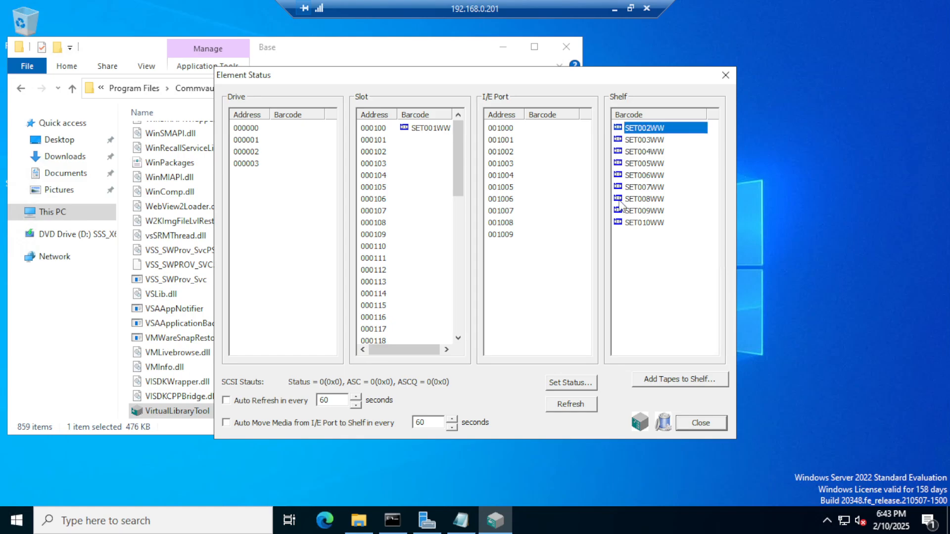
shift+click(650, 223)
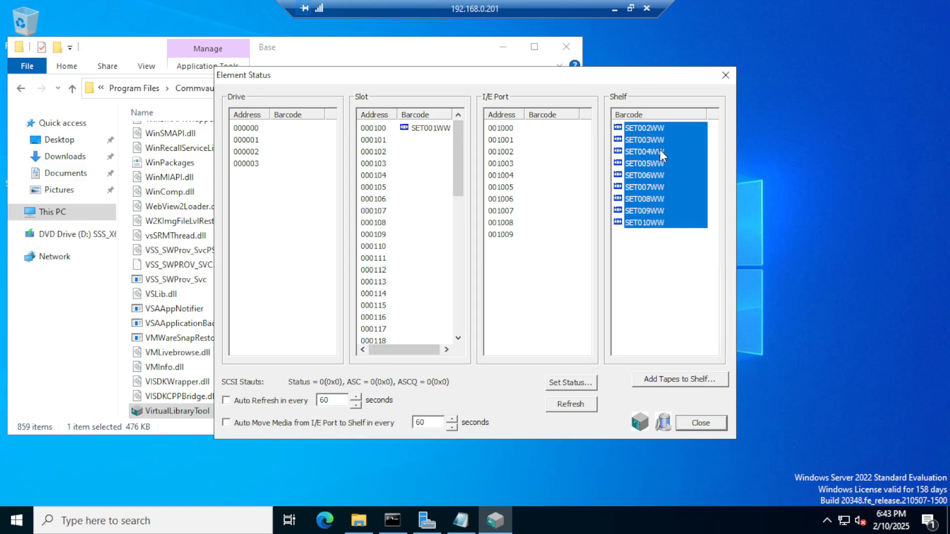
drag(660, 150, 433, 188)
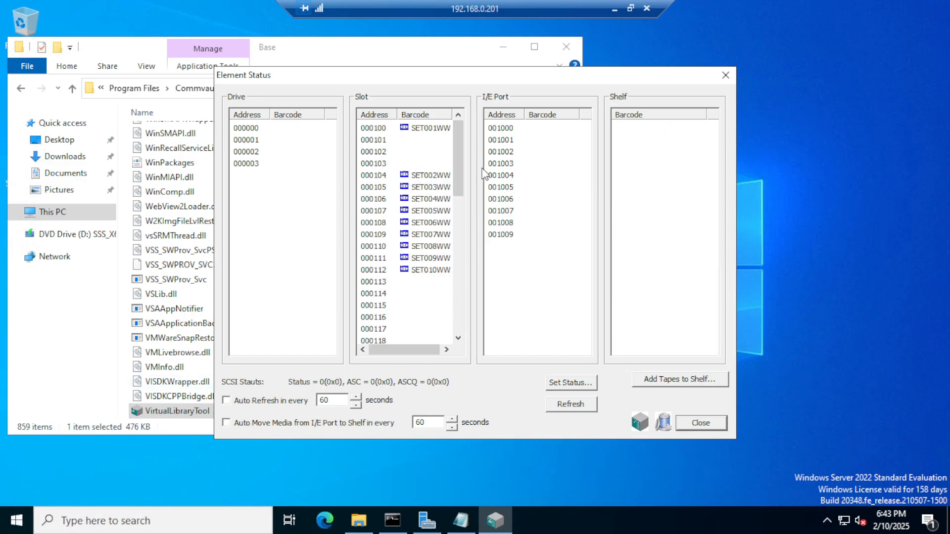
Step: Shift the slotted tapes upward, moving SET005WW–SET010WW closer to the top slots
click(434, 177)
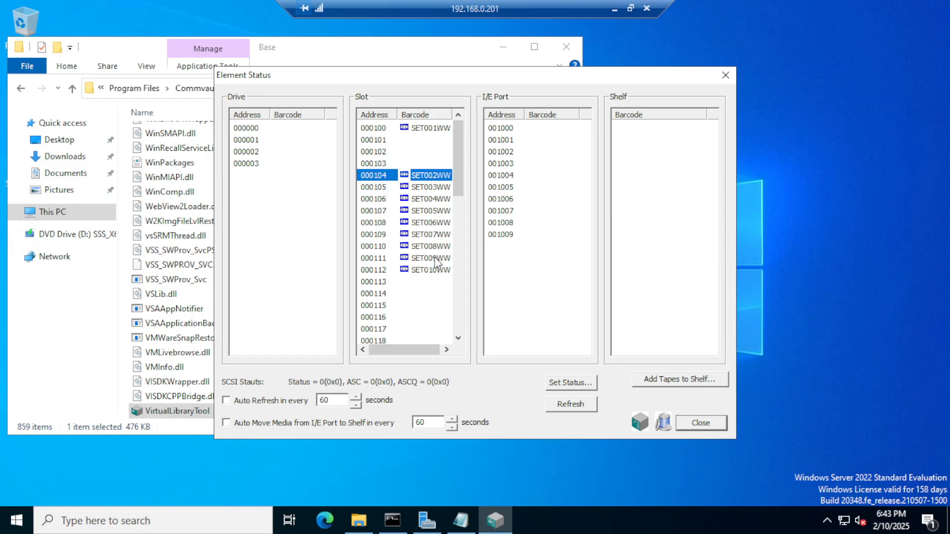
shift+click(434, 270)
drag(431, 182, 429, 144)
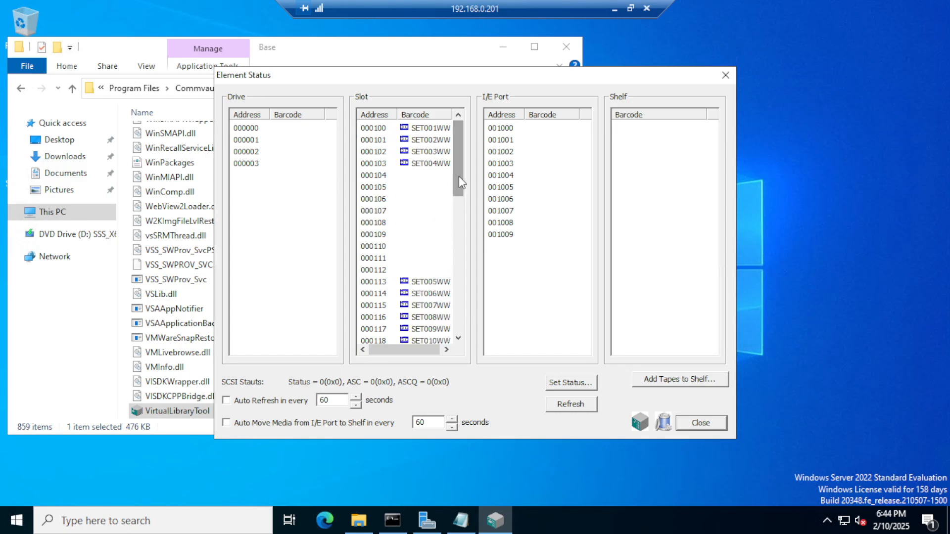
drag(460, 168, 458, 198)
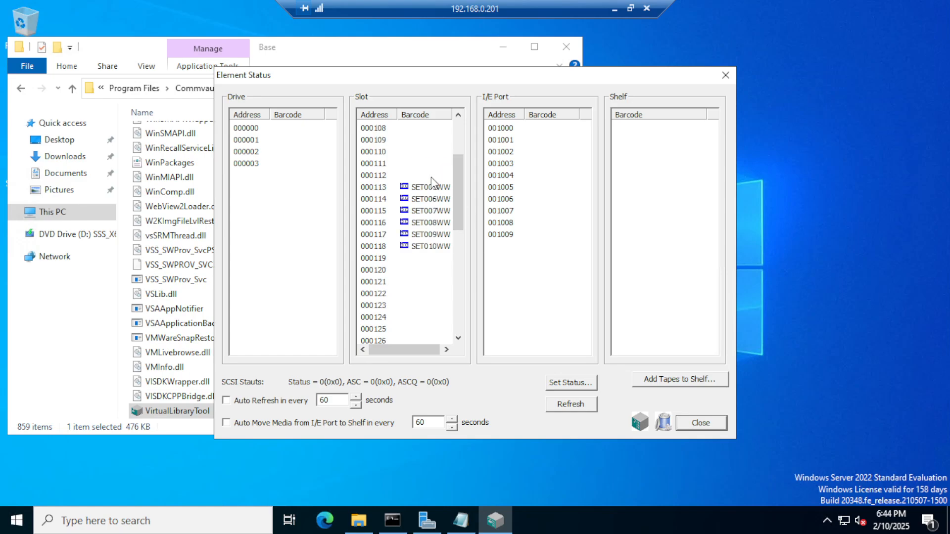
click(437, 187)
shift+click(430, 245)
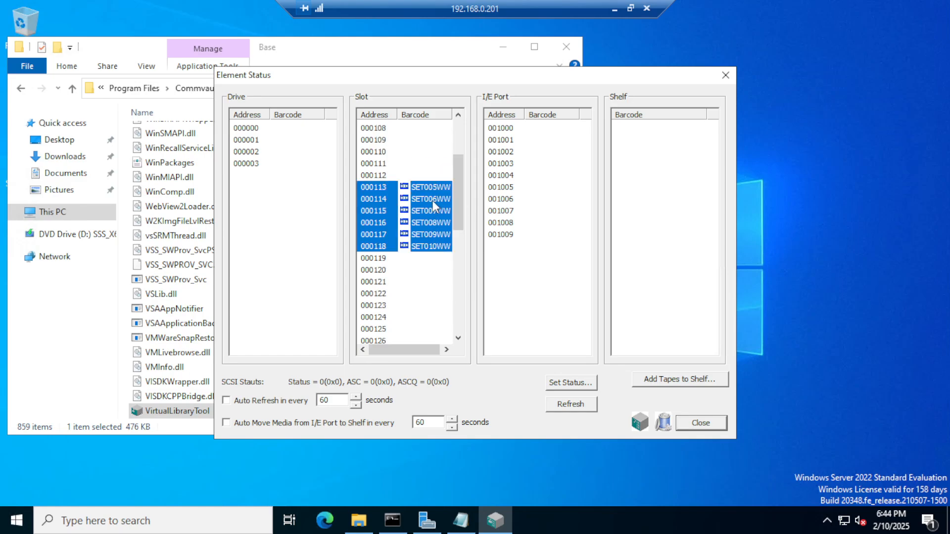
drag(434, 211, 429, 147)
drag(458, 191, 459, 155)
Step: Place SET005WW–SET008WW in slots 000104–000107 and SET009WW–SET010WW in 000108–000109
click(429, 213)
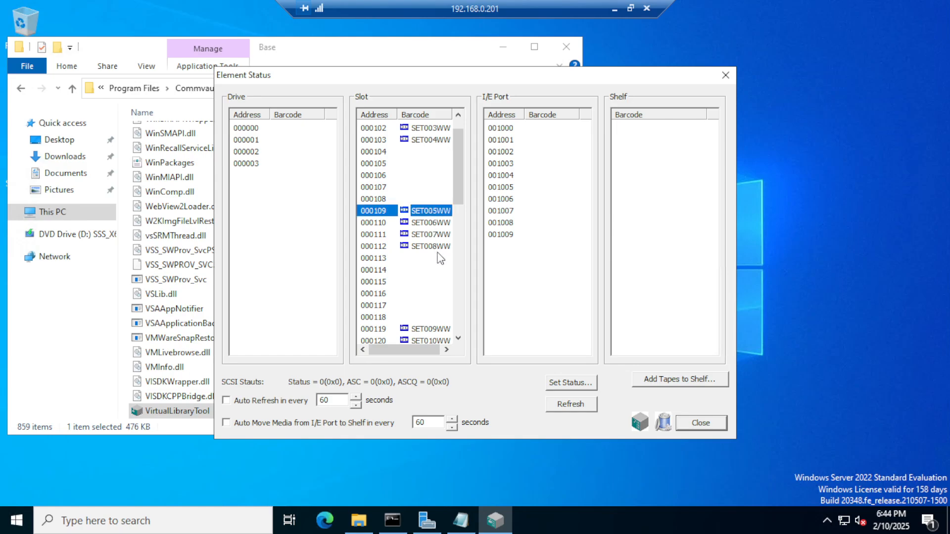
shift+click(437, 246)
drag(434, 222, 429, 151)
mouse_move(458, 198)
mouse_down()
mouse_move(456, 238)
mouse_move(455, 205)
mouse_up()
click(428, 267)
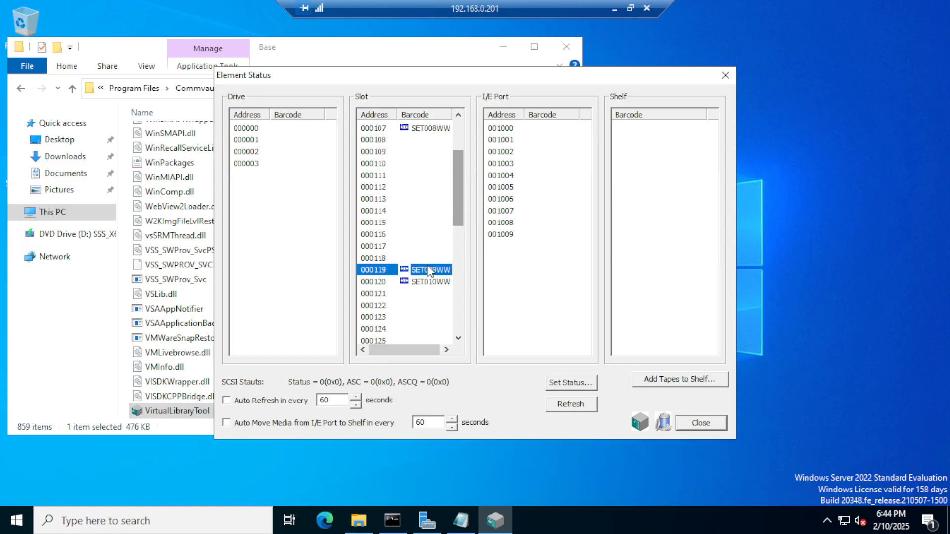
shift+click(427, 283)
drag(434, 190, 425, 139)
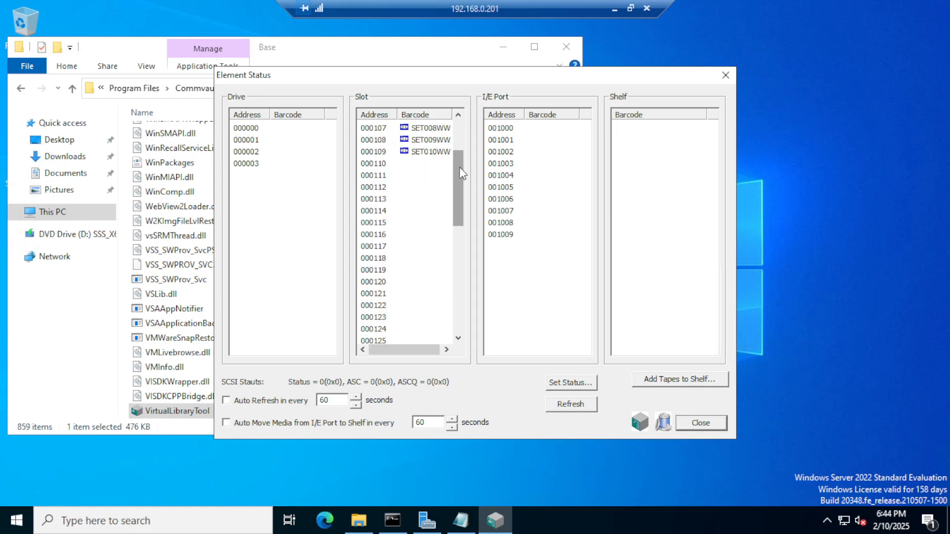
drag(463, 173, 463, 144)
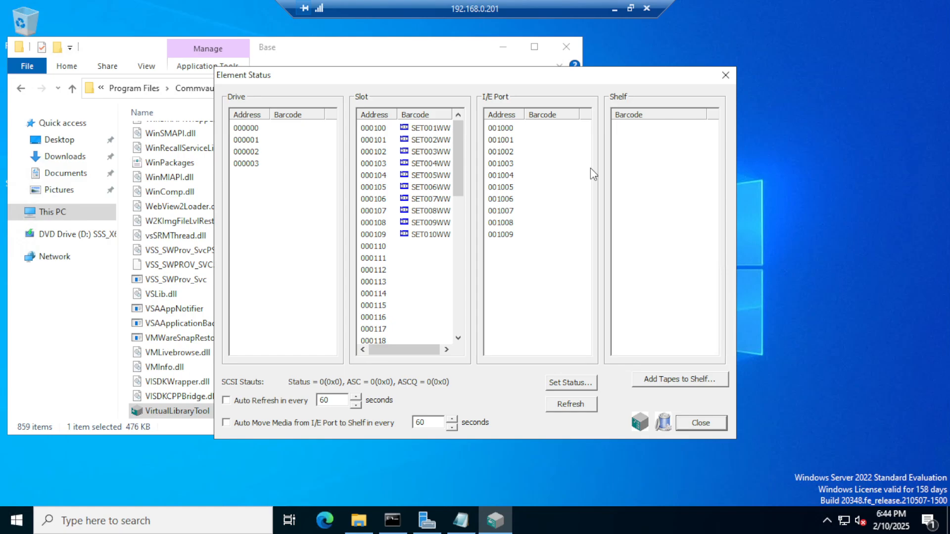
Step: Following step 13, enable Auto Refresh every 60 seconds and close Element Status
click(460, 520)
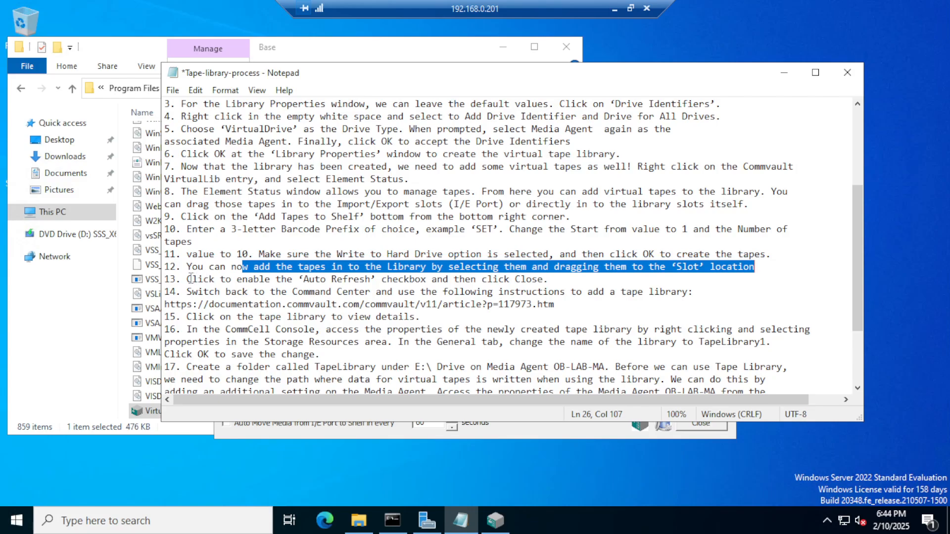
drag(189, 278, 548, 279)
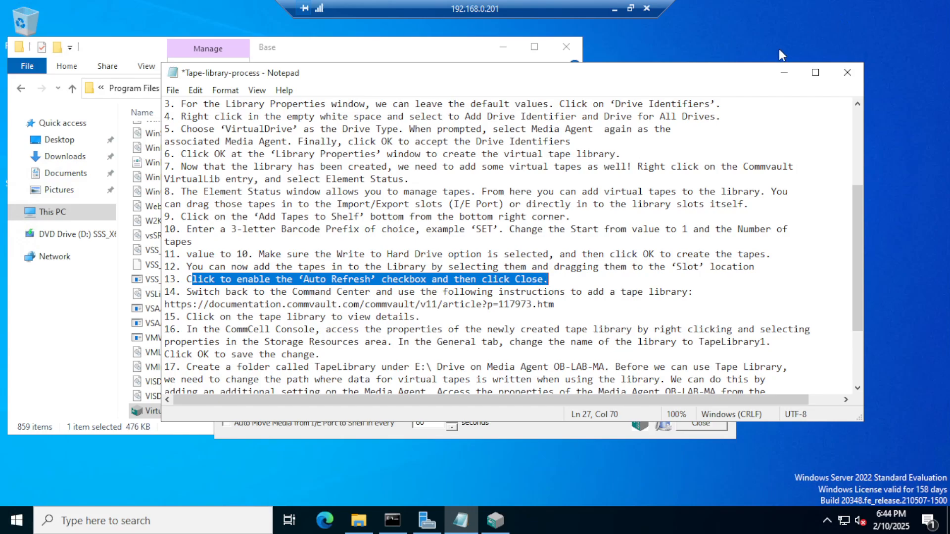
click(785, 71)
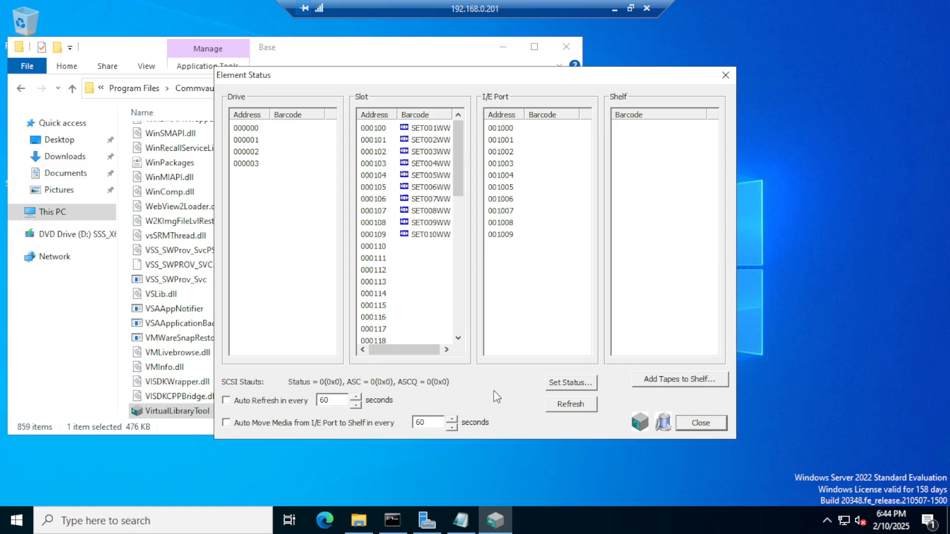
click(226, 401)
click(708, 421)
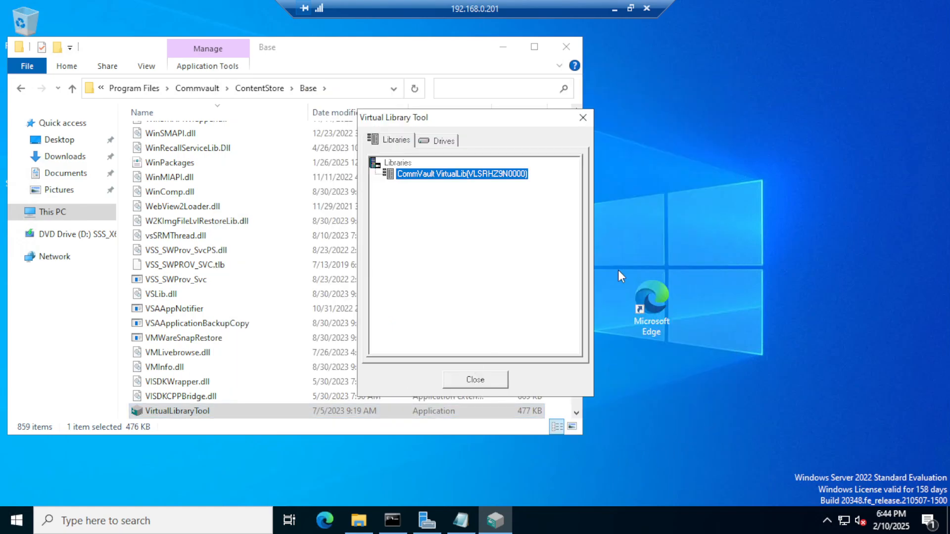
click(460, 520)
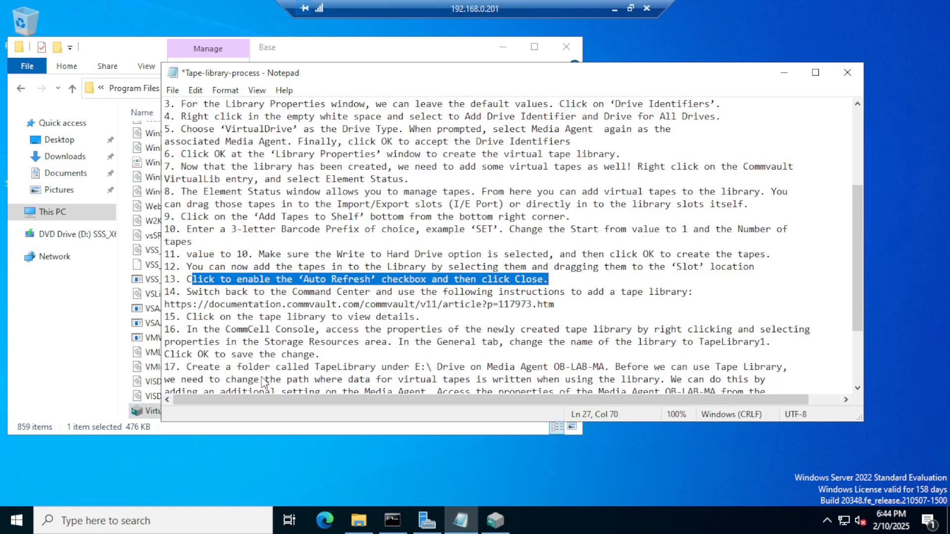
Step: Mark step 14 about the Command Center and restore the 192.168.0.201 remote session
drag(187, 291, 689, 291)
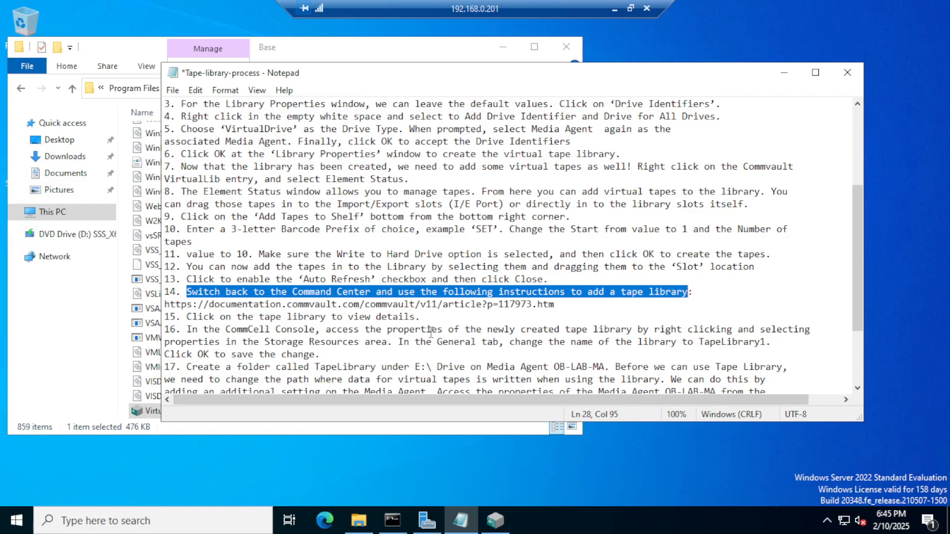
scroll(431, 333, down, 1)
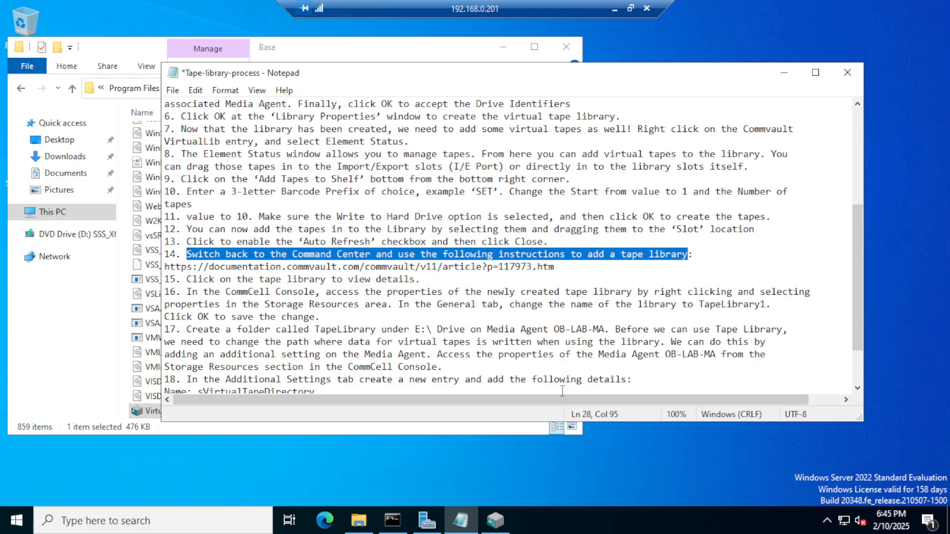
click(614, 9)
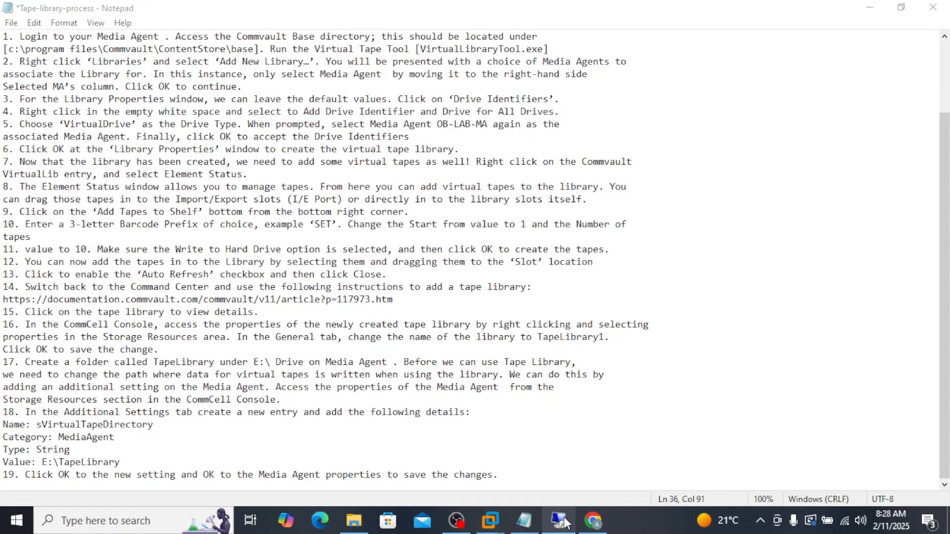
mouse_move(558, 520)
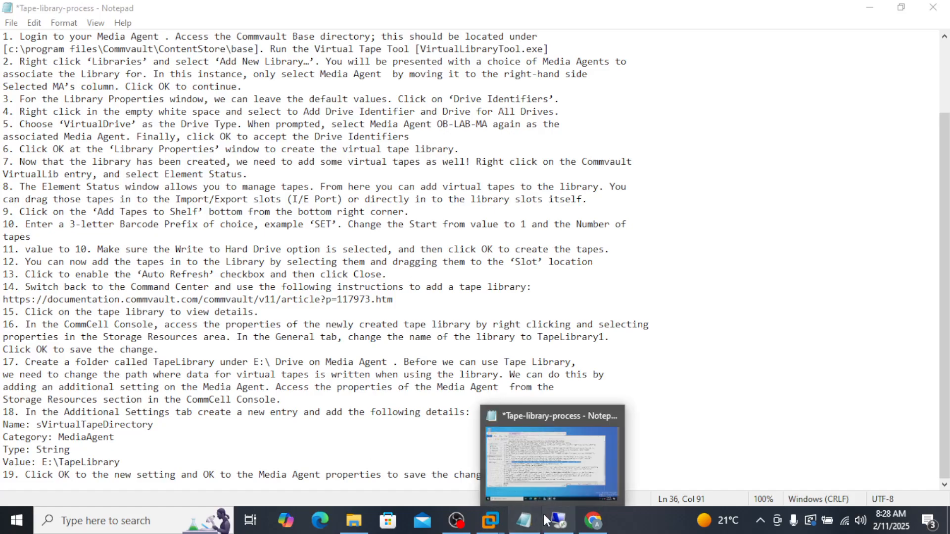
click(554, 457)
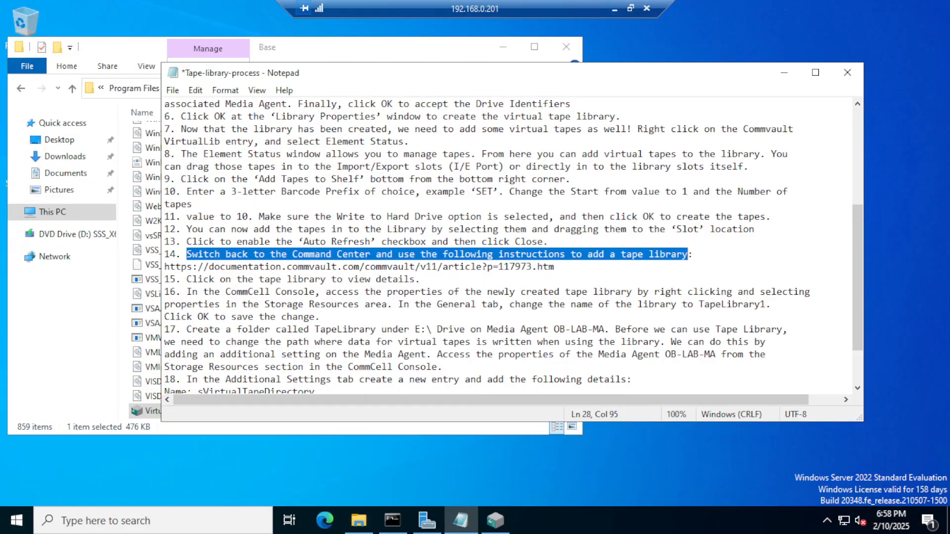
click(392, 341)
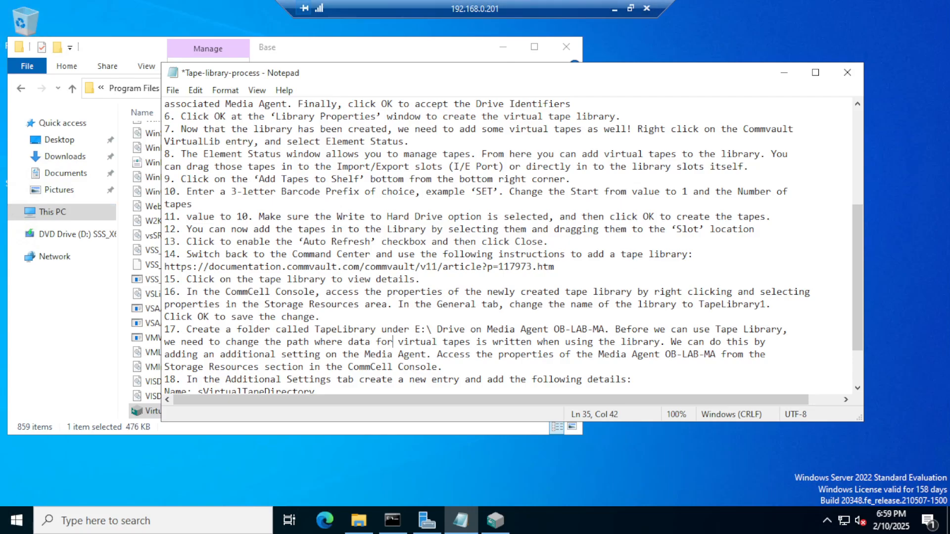
Step: Resize the remote session to a window and back to full screen, refocusing the notes
click(630, 8)
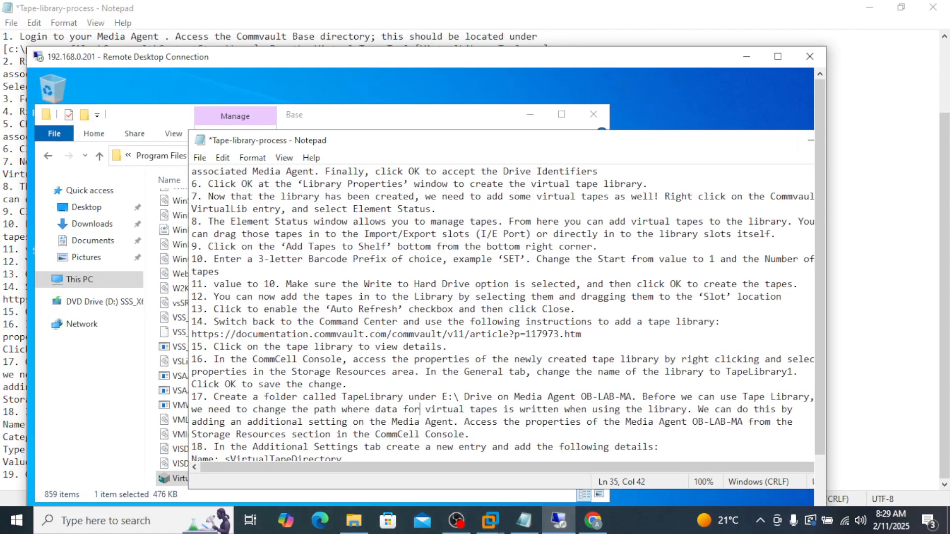
click(456, 521)
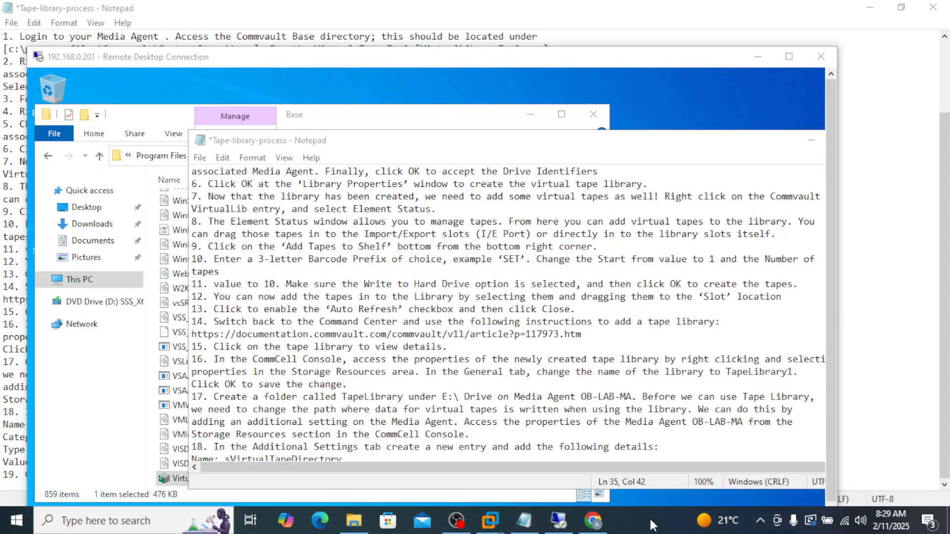
click(791, 57)
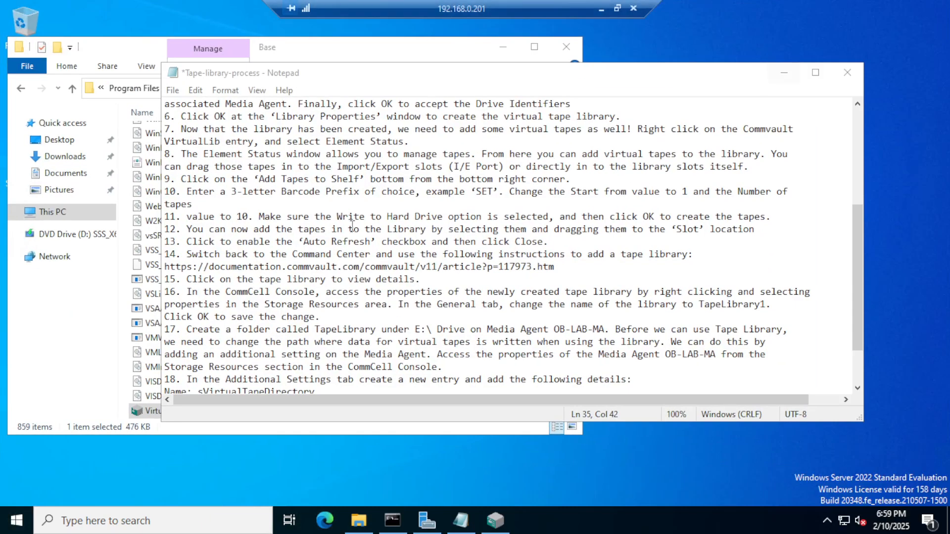
click(346, 200)
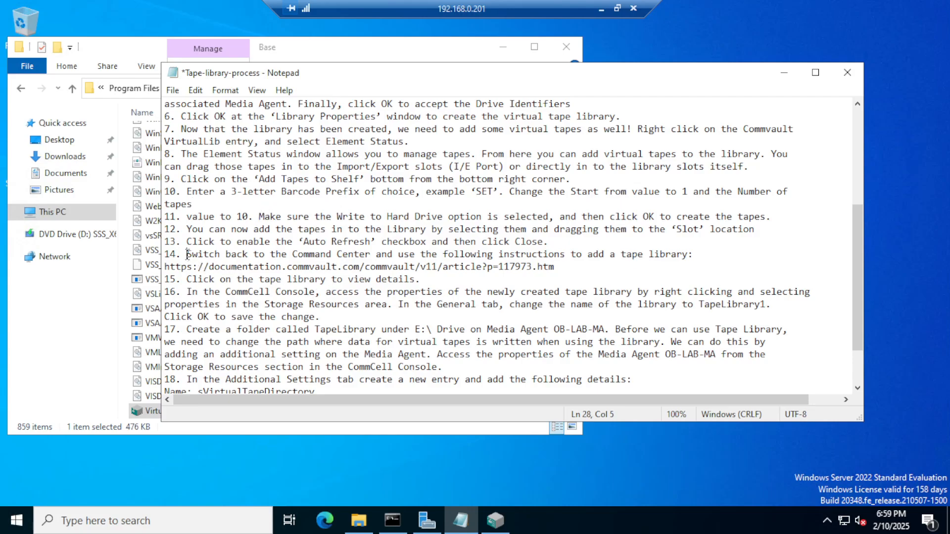
Step: Re-mark the step 14 line, then switch to the Commserve virtual machine
drag(187, 254, 693, 258)
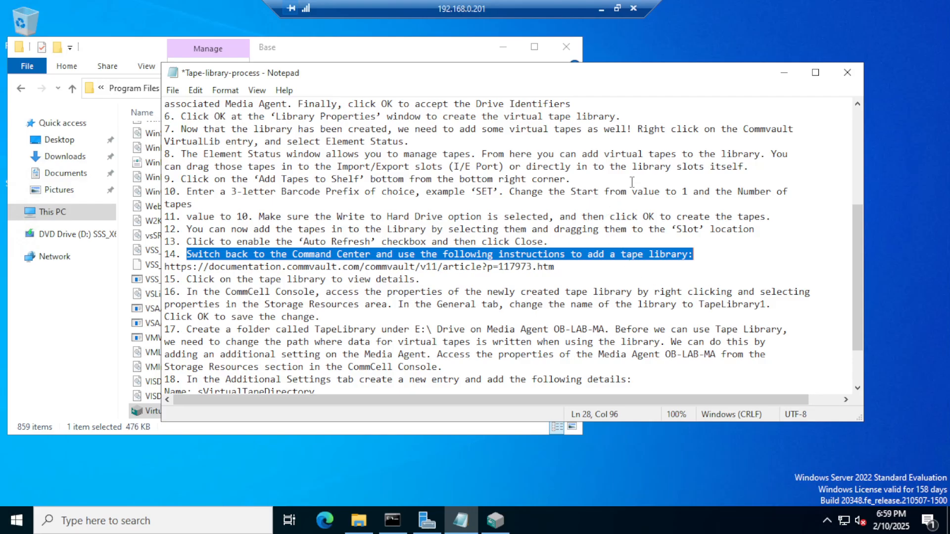
click(602, 10)
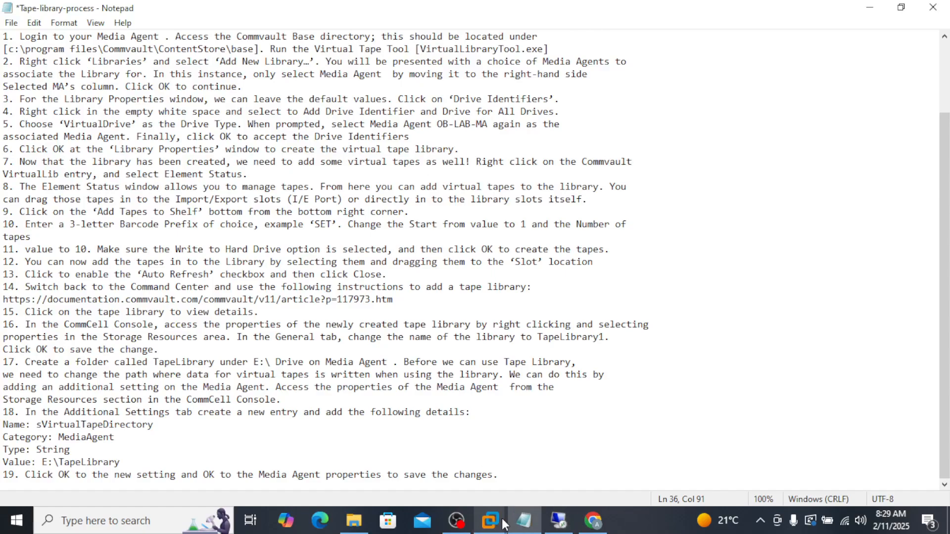
mouse_move(489, 520)
click(406, 455)
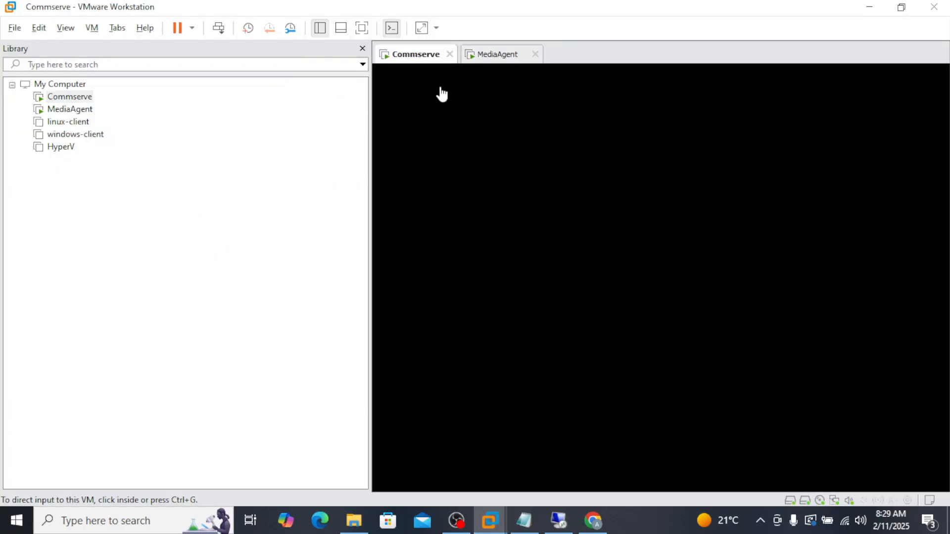
Step: End the remote desktop session to 192.168.0.201
click(563, 528)
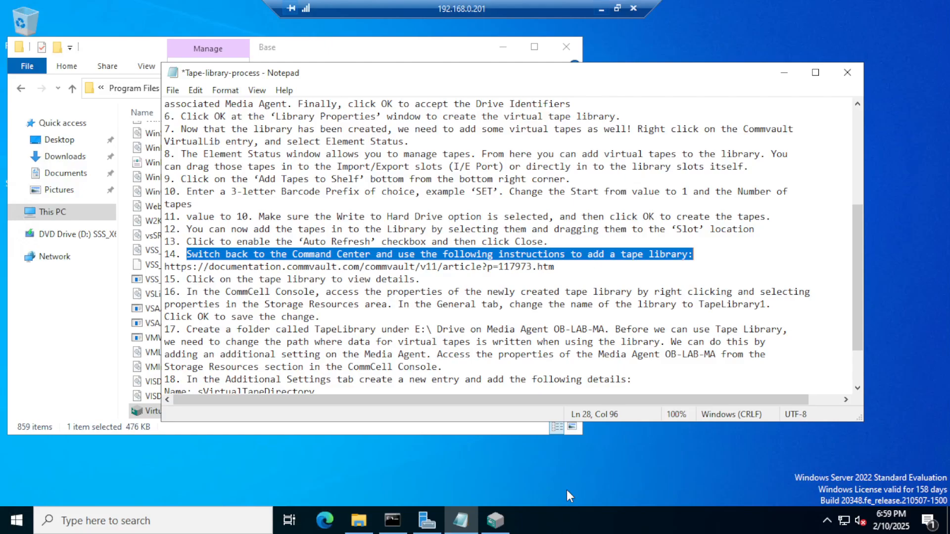
click(633, 8)
click(520, 292)
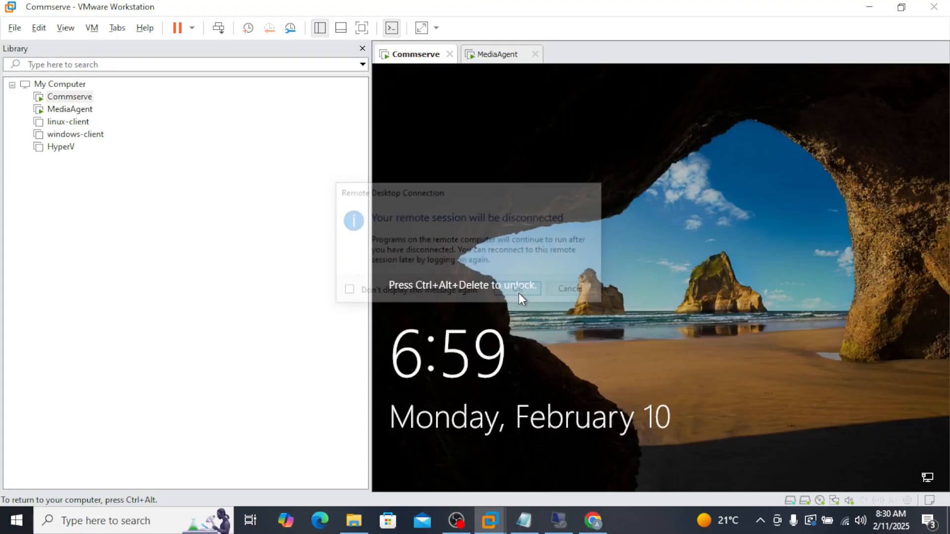
Step: Launch Remote Desktop Connection and connect to 192.168.0.200 instead
click(141, 517)
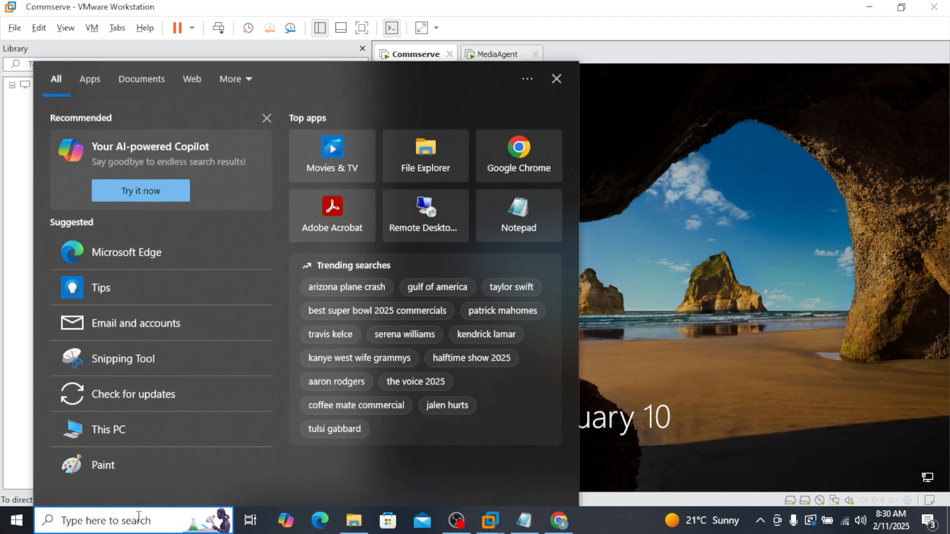
text(RDP)
click(185, 137)
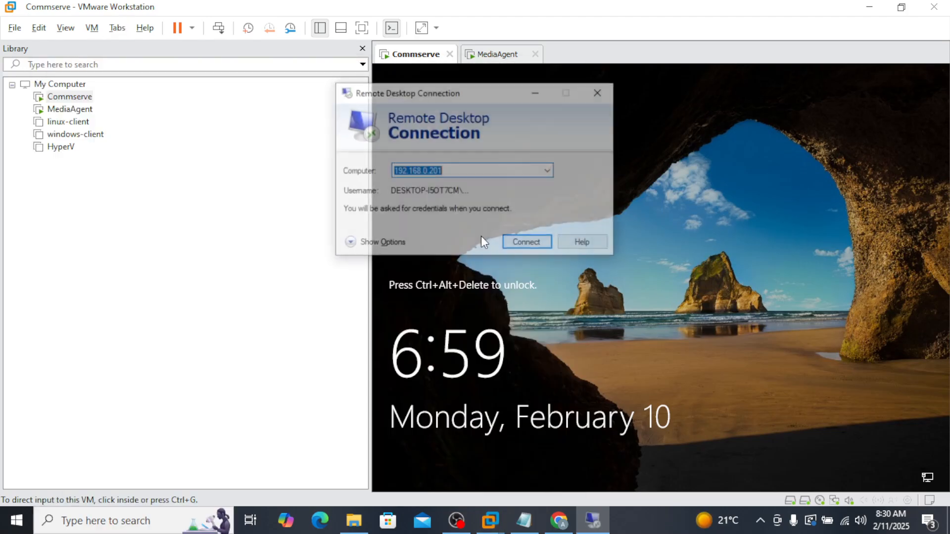
click(462, 172)
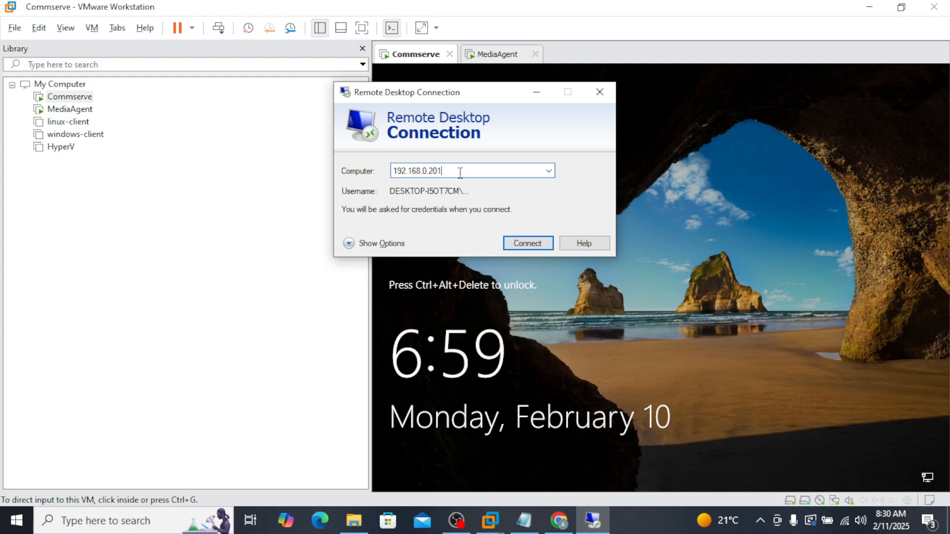
key(BackSpace)
text(0)
click(535, 246)
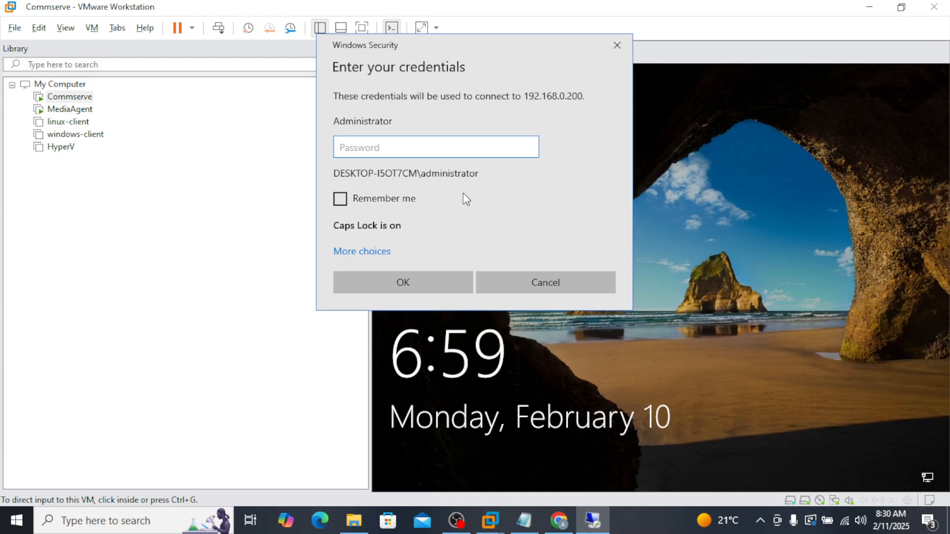
Step: Enter the administrator password and accept the certificate warning
key(Caps_Lock)
text(p)
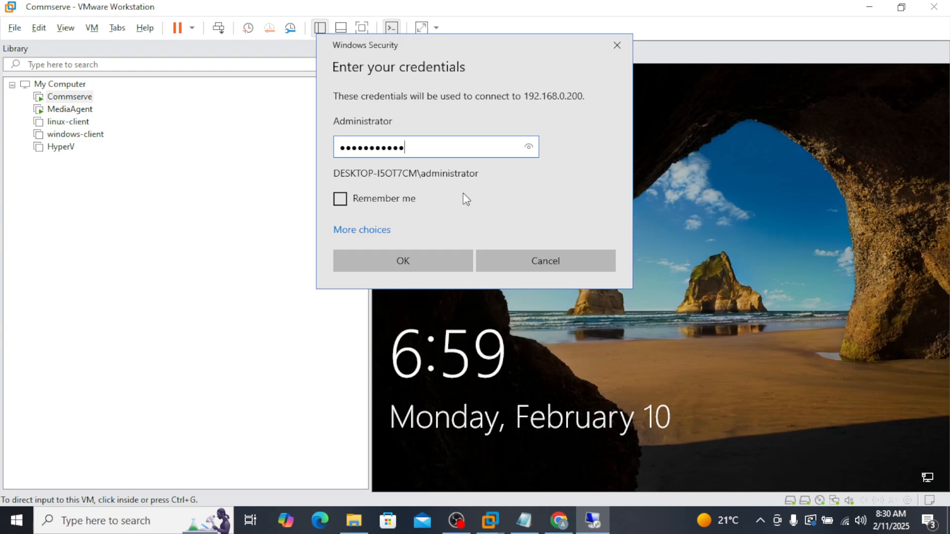
key(Return)
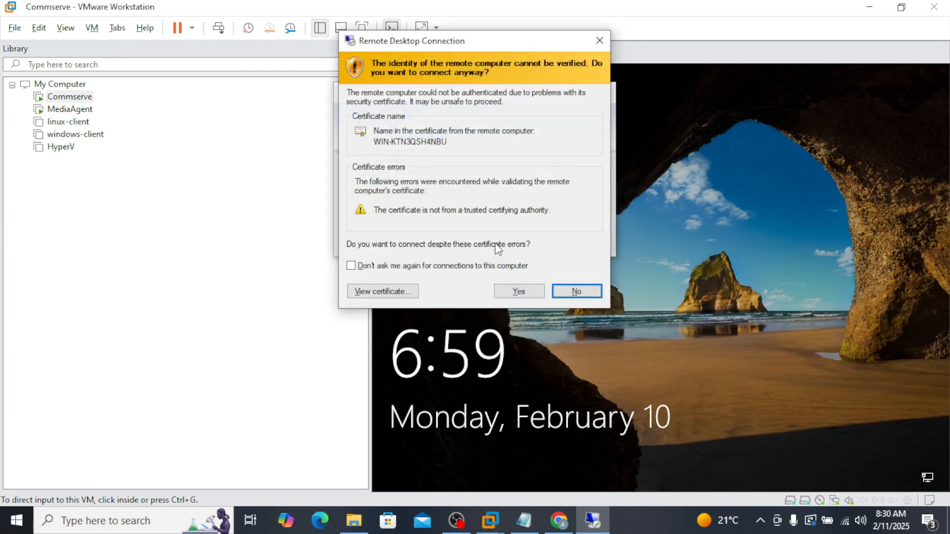
click(532, 290)
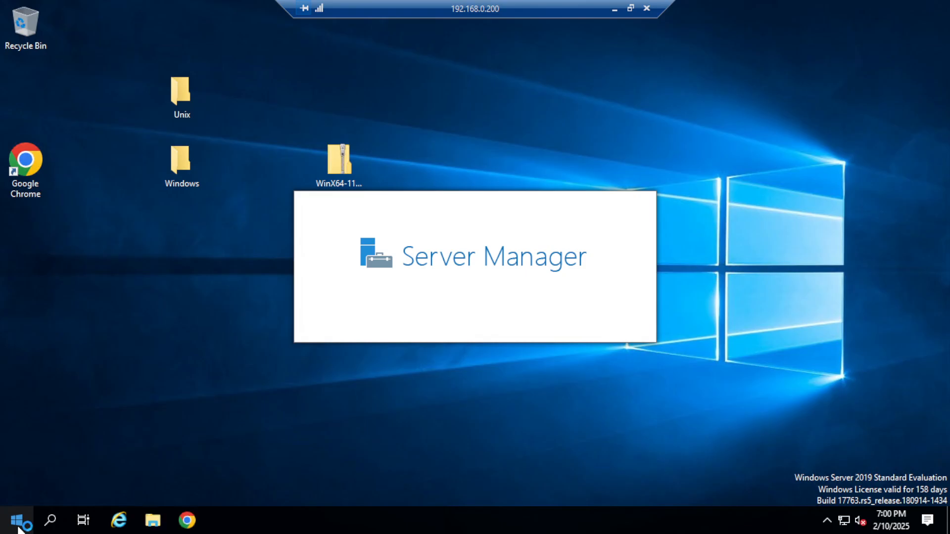
Step: Start Commvault Command Center from the Commvault group in the Start menu
click(18, 524)
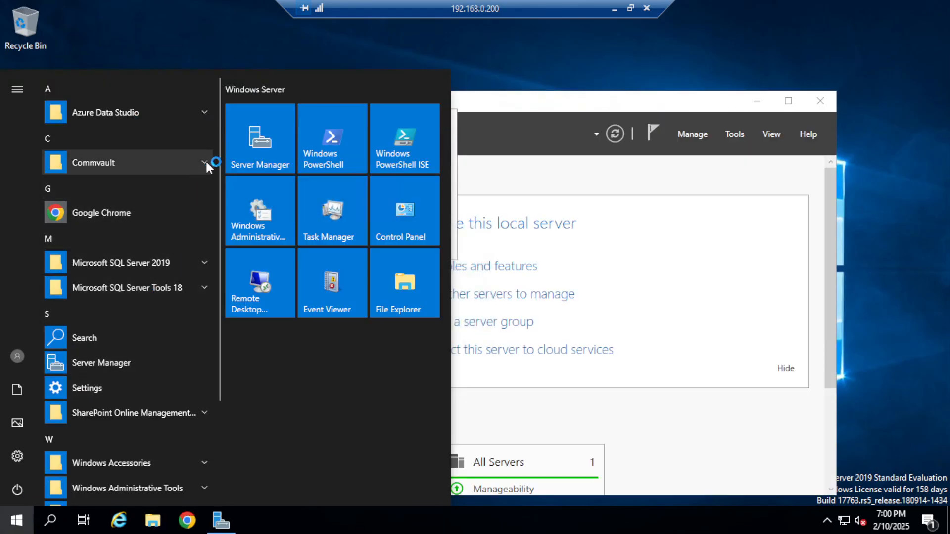
click(206, 161)
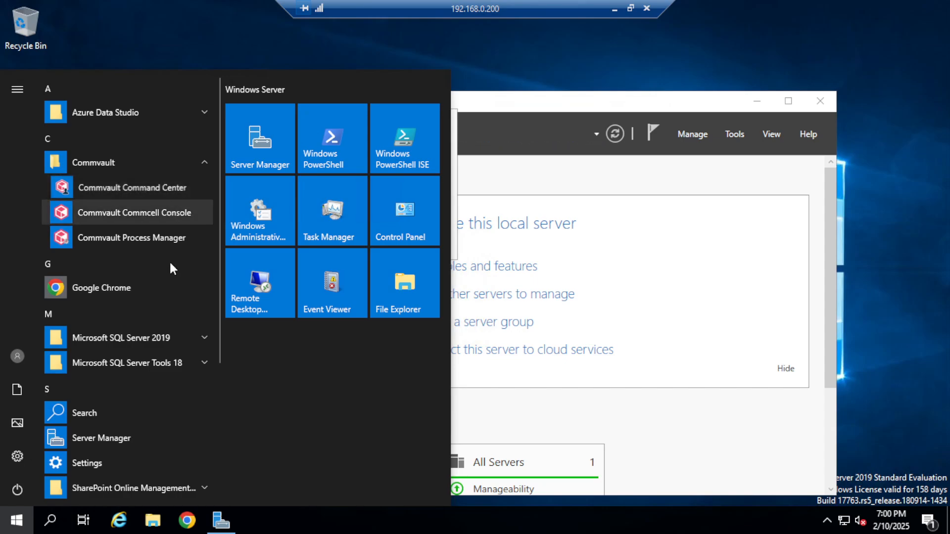
click(19, 526)
click(20, 527)
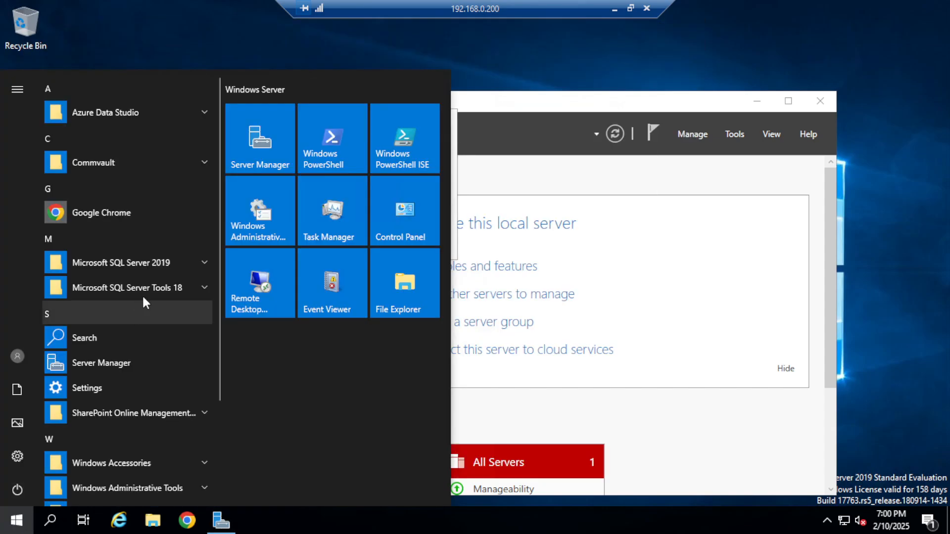
click(205, 163)
click(170, 189)
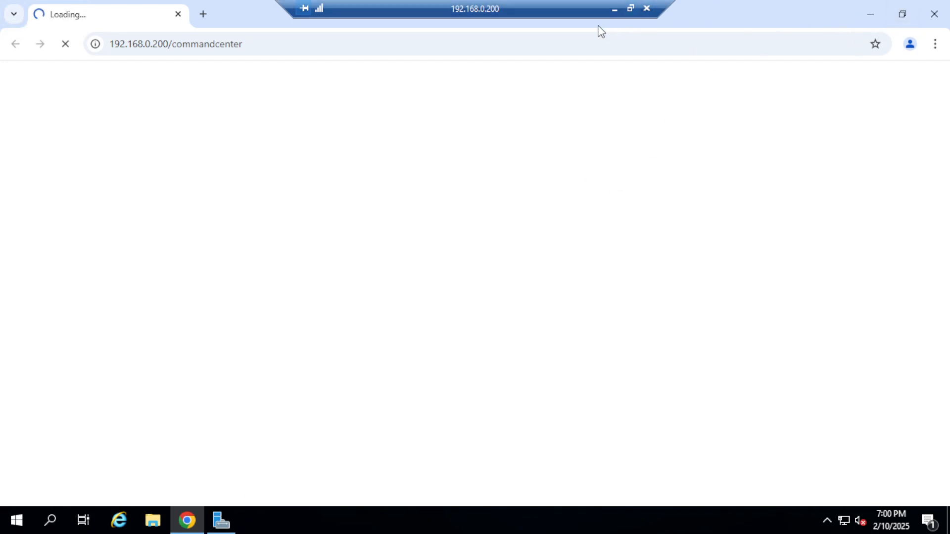
Step: Copy the Tape-library-process file from the host's class-videos folder
click(615, 9)
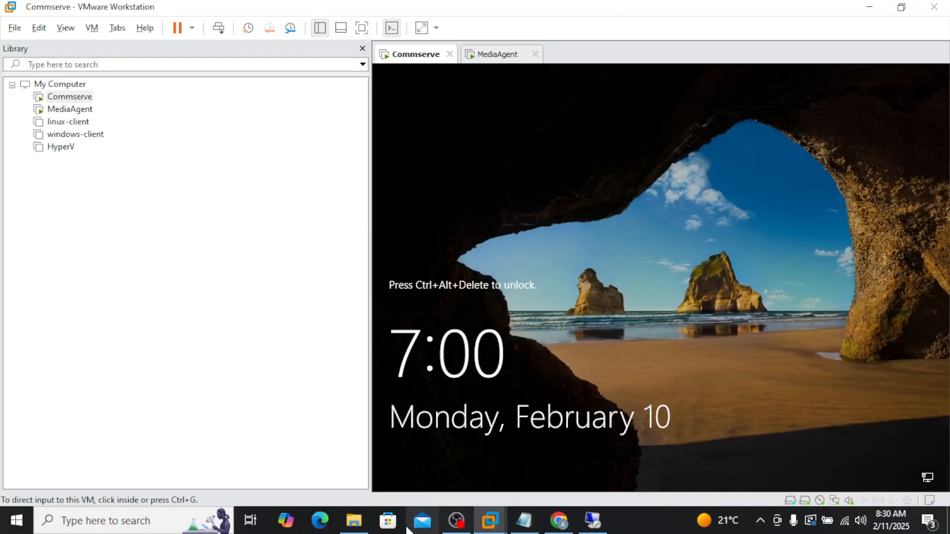
click(353, 525)
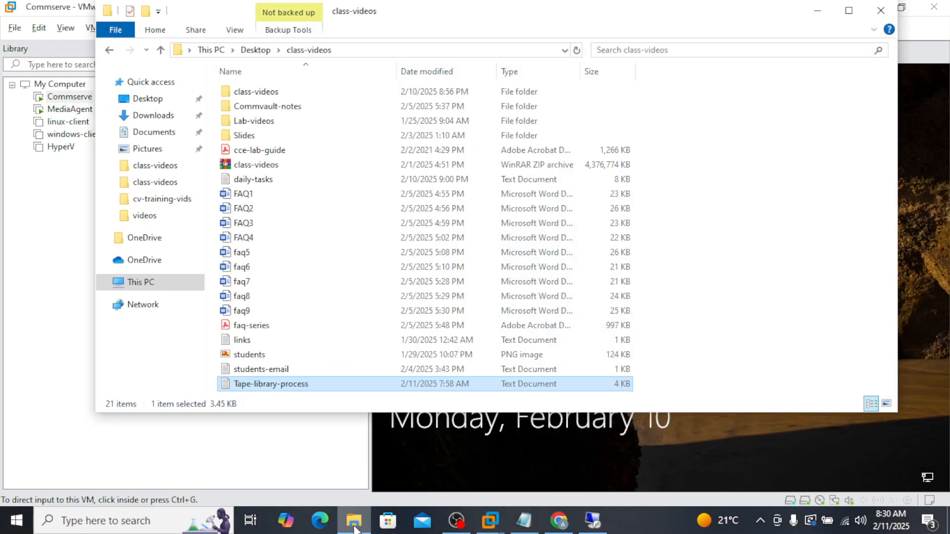
right_click(312, 385)
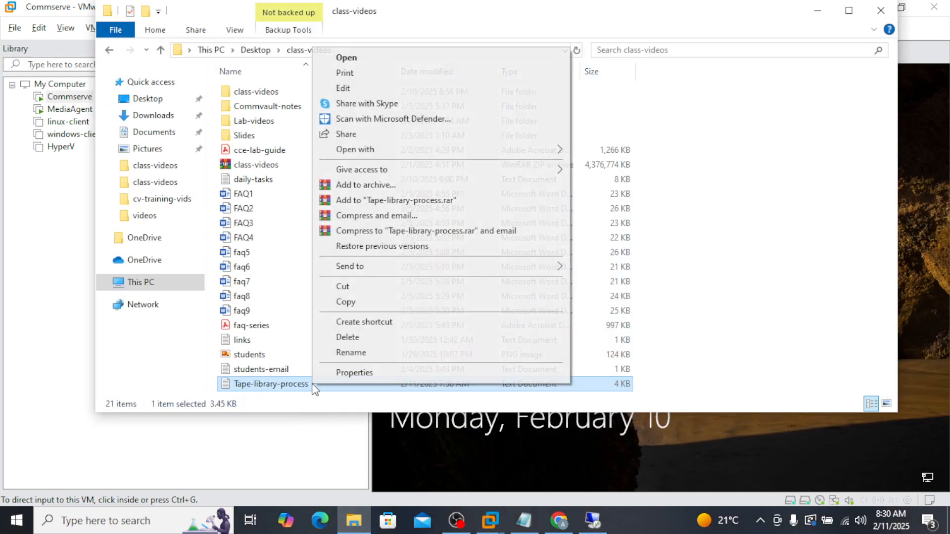
click(366, 299)
Step: Paste the file onto the 192.168.0.200 desktop, close Server Manager and restore Chrome
click(593, 521)
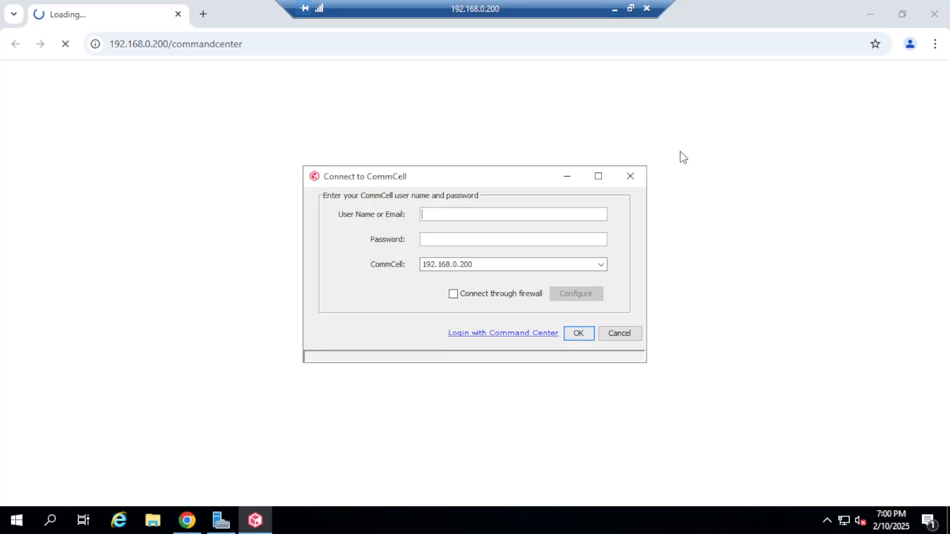
click(870, 15)
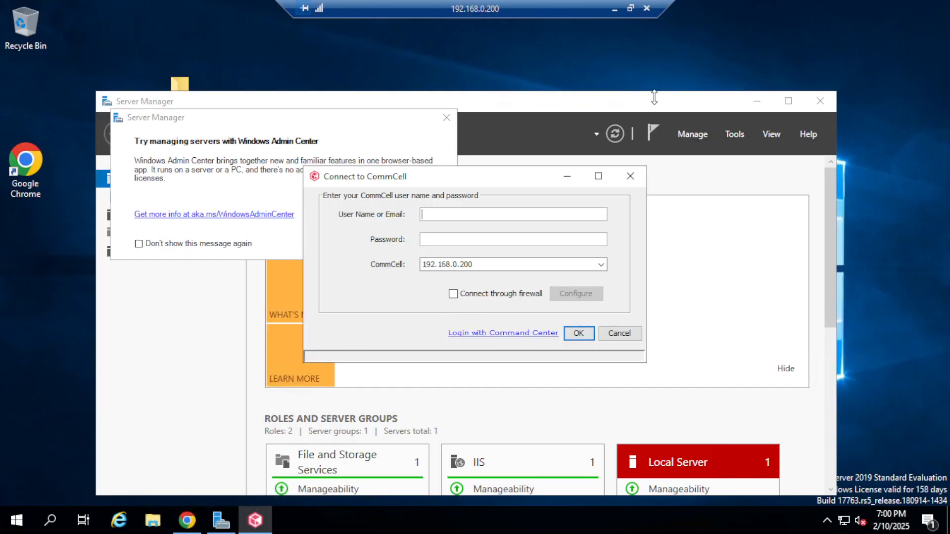
right_click(676, 55)
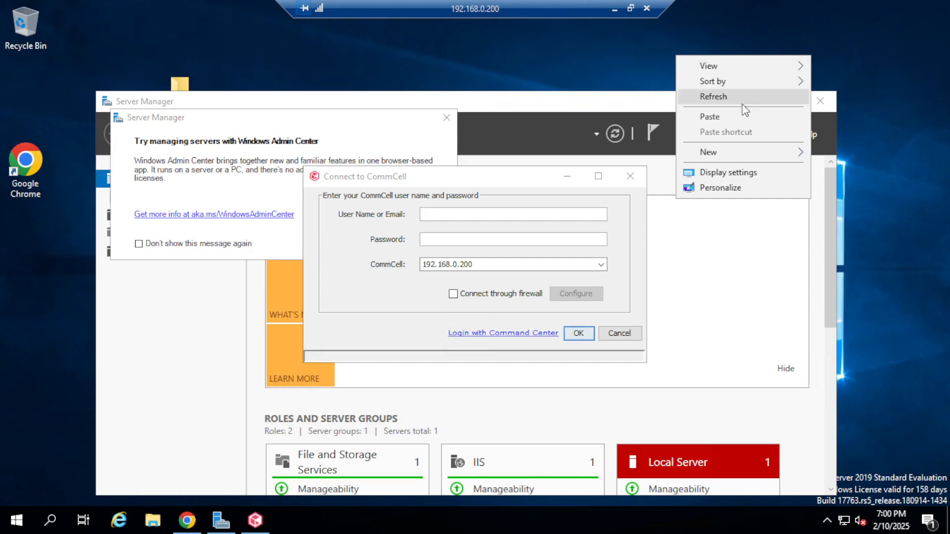
click(716, 114)
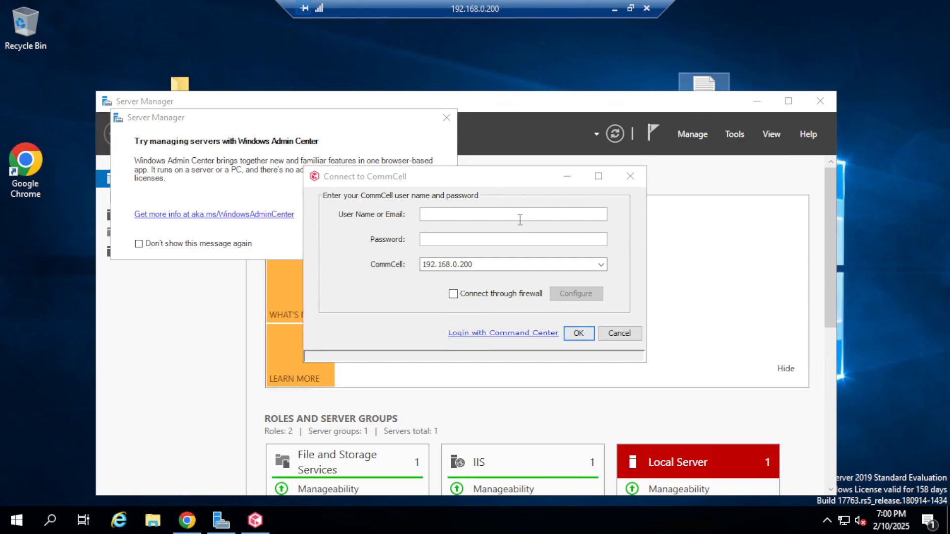
click(820, 102)
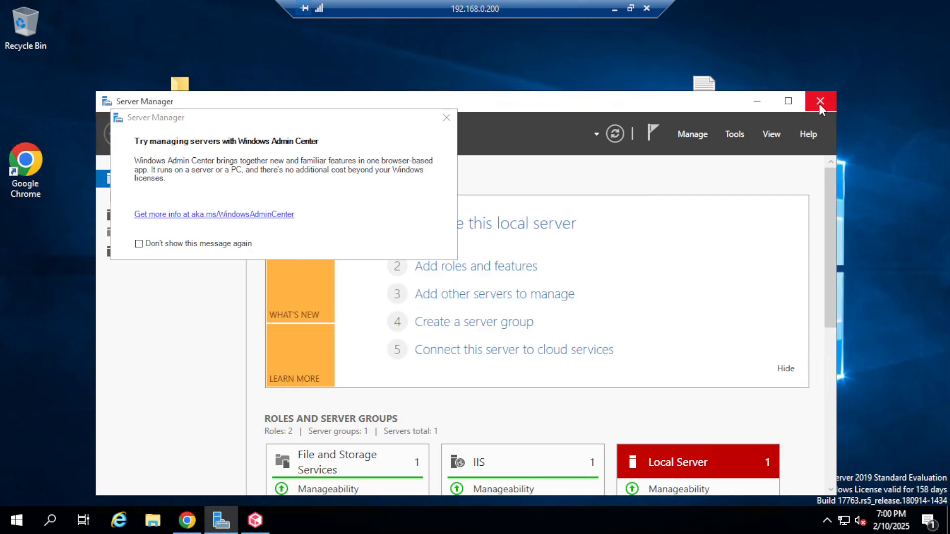
click(193, 519)
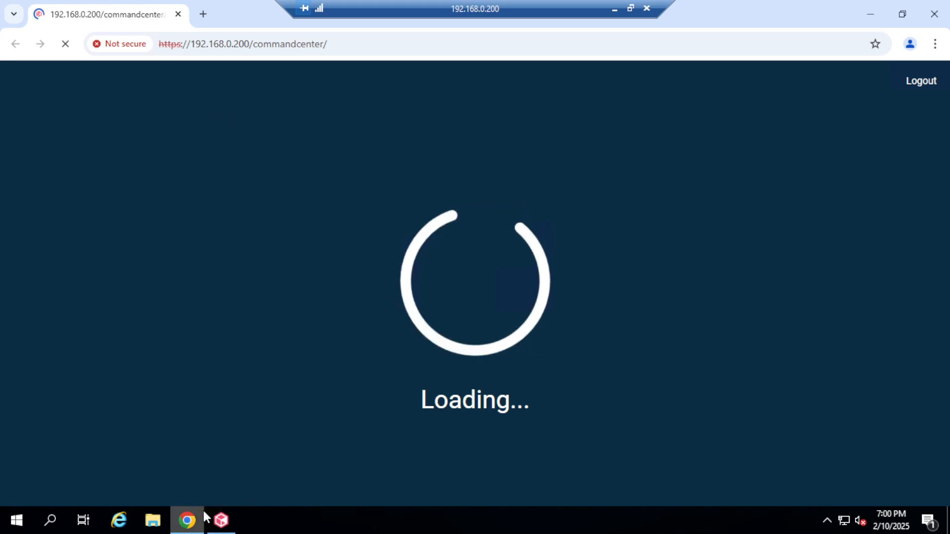
Step: Minimize the CommCell login dialog and dismiss the license reminder
click(223, 520)
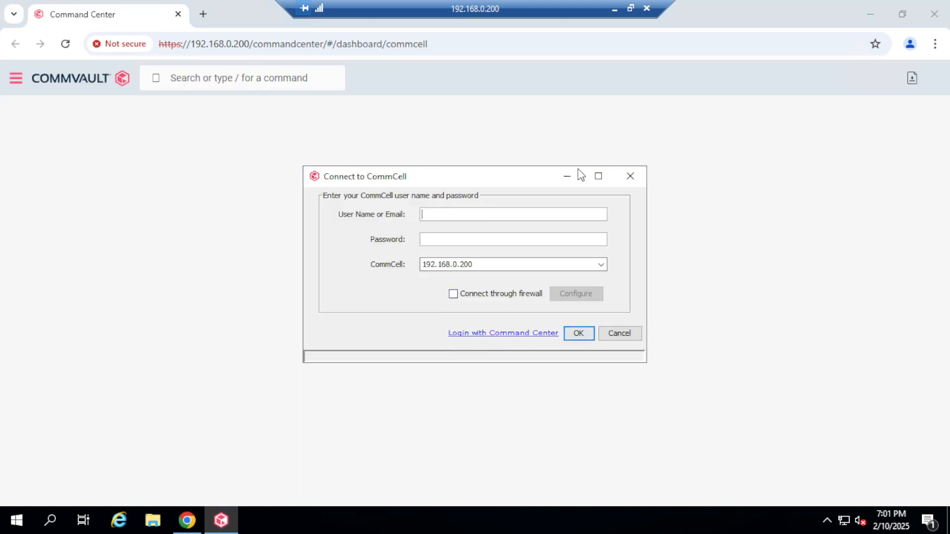
click(567, 176)
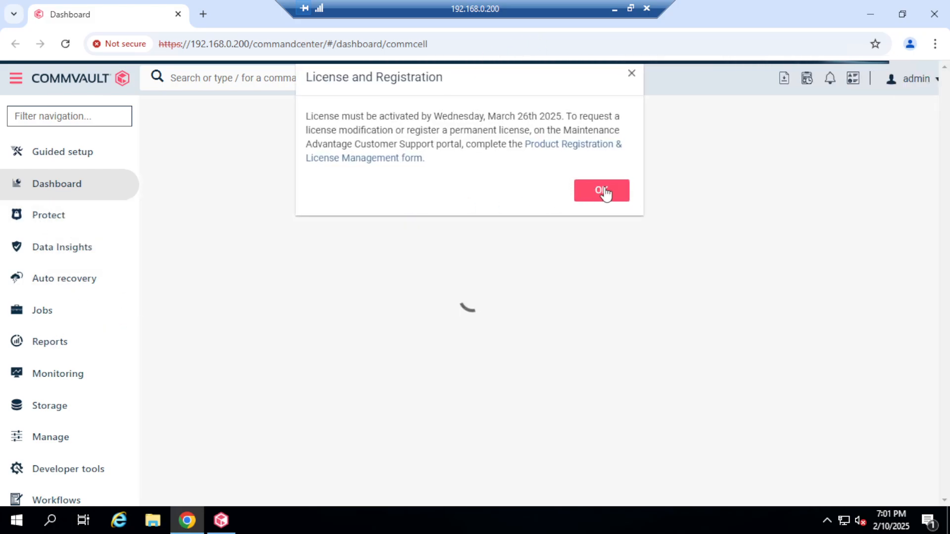
click(601, 190)
Step: Go to Storage > Tape and start adding a new tape library
scroll(74, 371, down, 1)
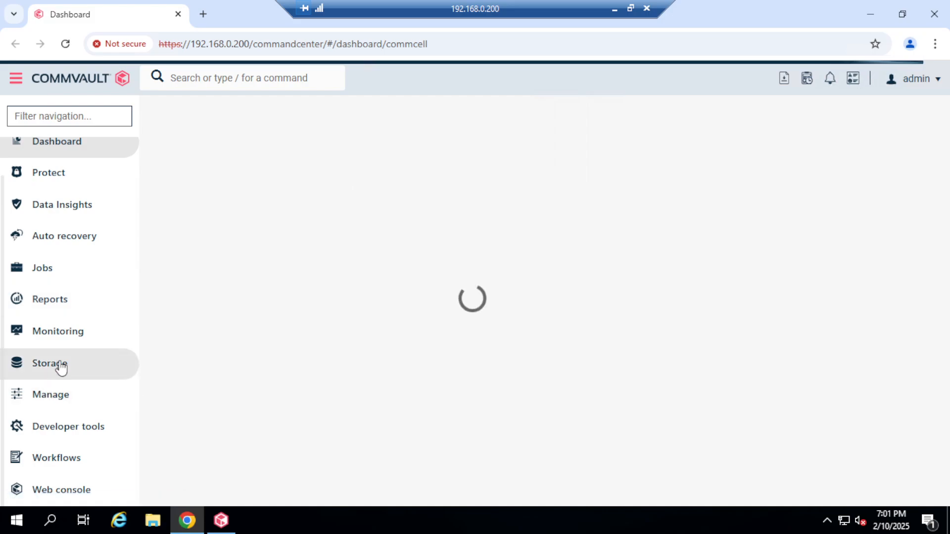
click(58, 365)
scroll(59, 452, down, 2)
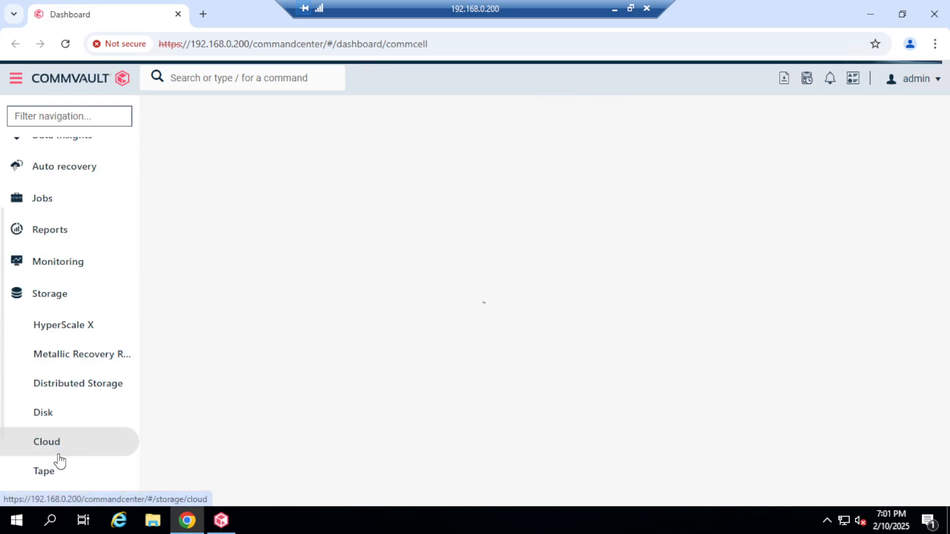
click(43, 474)
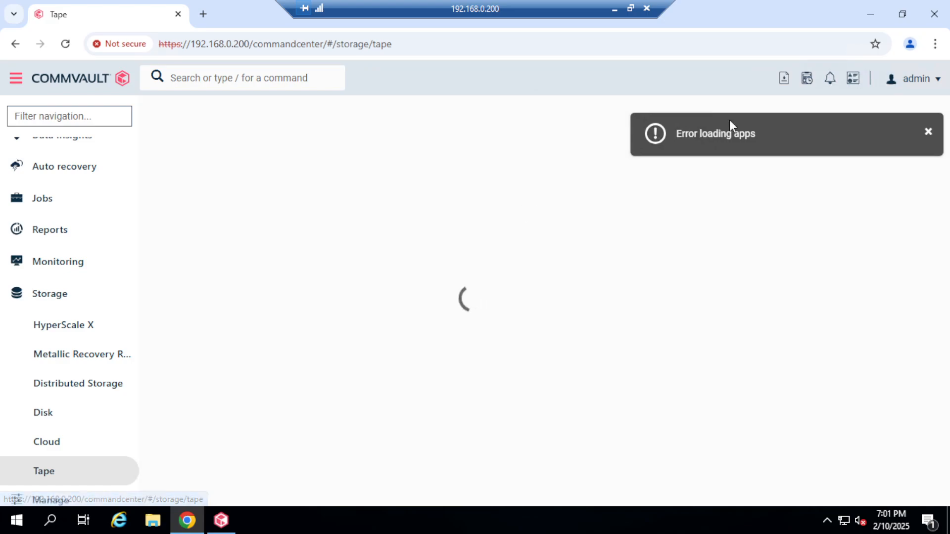
click(929, 134)
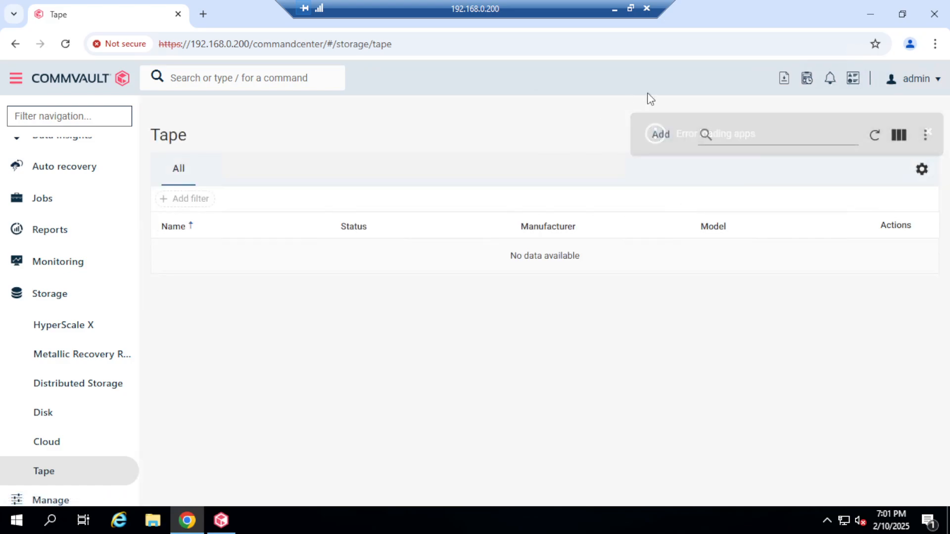
click(659, 138)
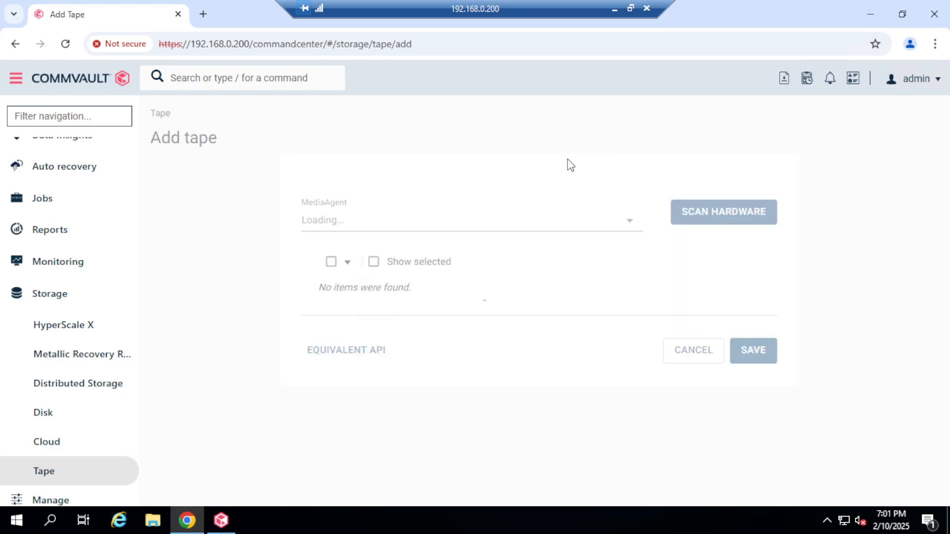
Step: Scan windows-MediaAgent and save the VirtualLib library with all four drives selected
click(636, 229)
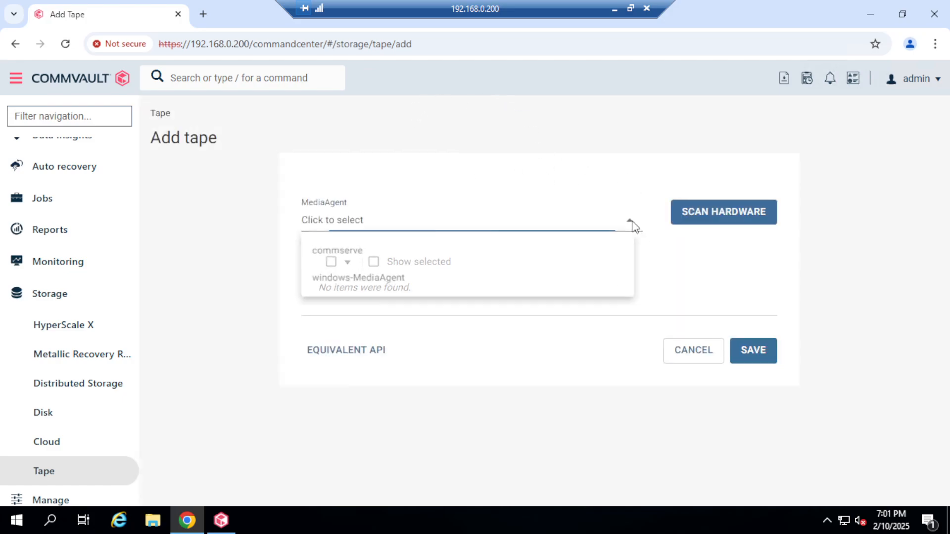
click(410, 291)
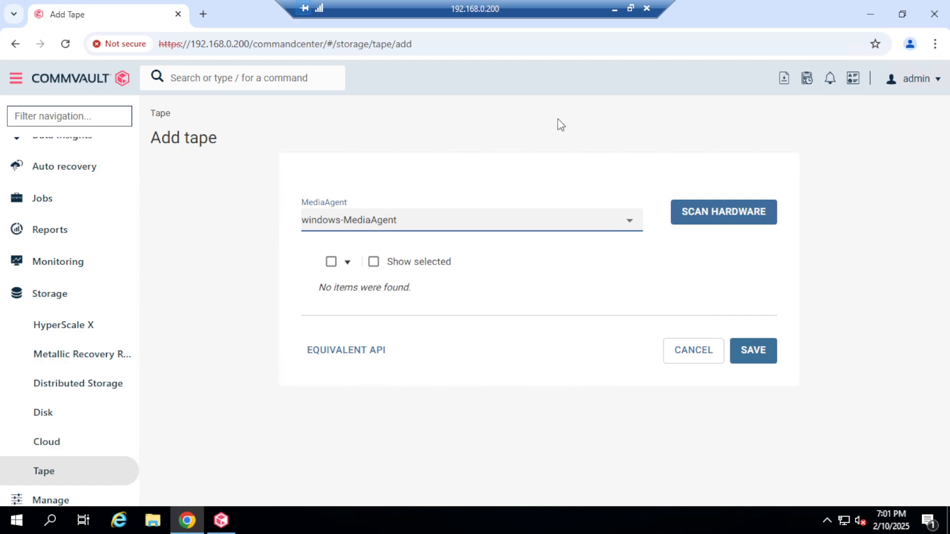
click(748, 221)
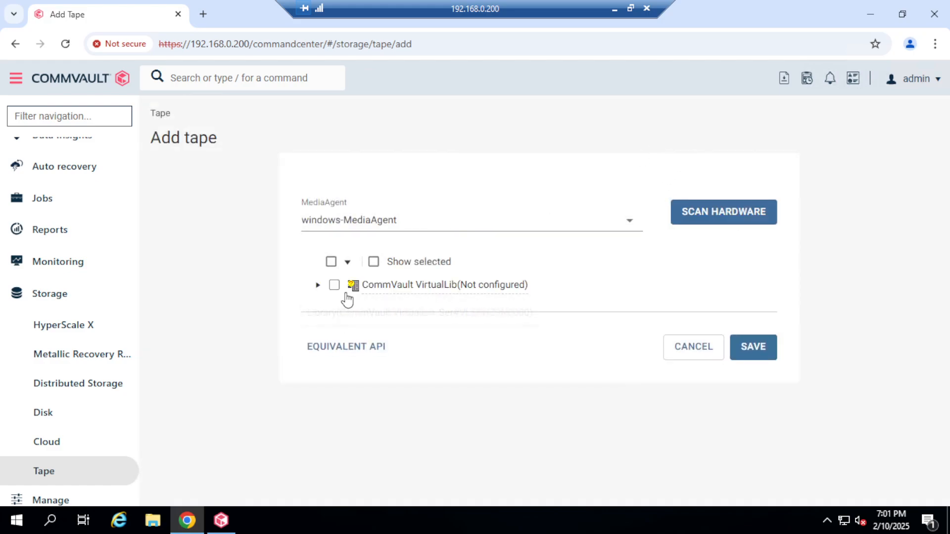
mouse_move(489, 296)
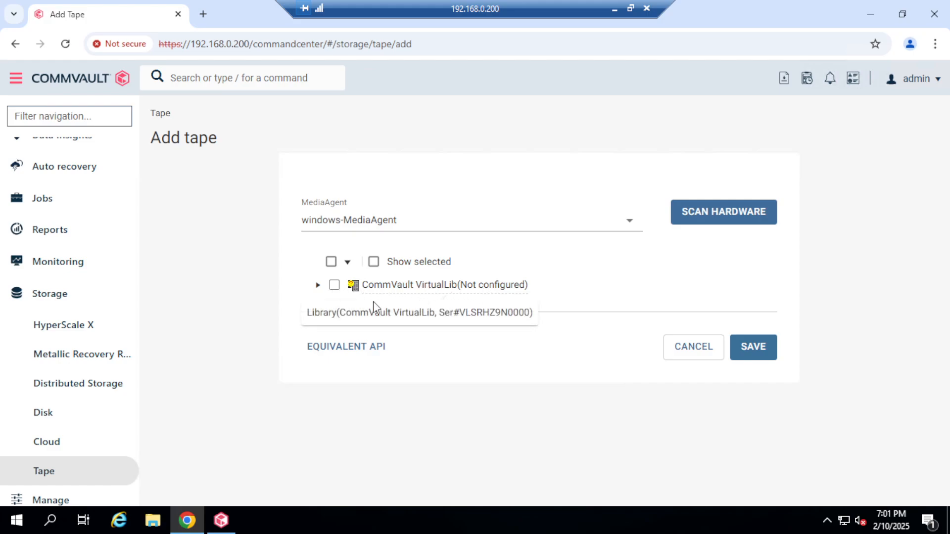
click(318, 286)
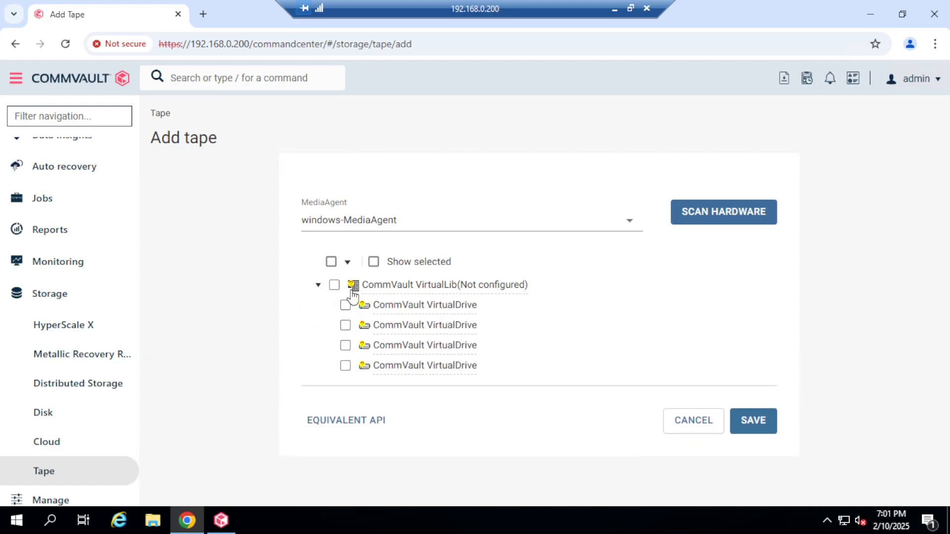
click(335, 285)
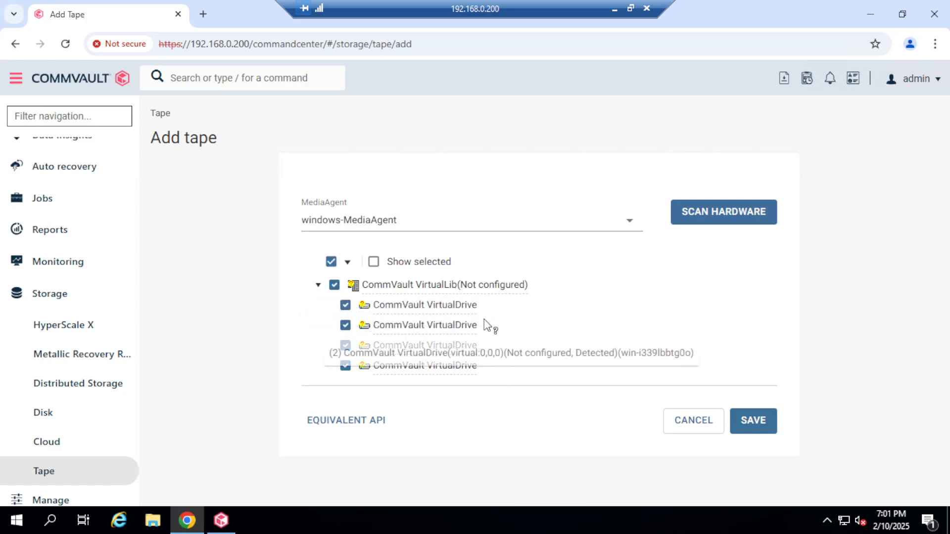
click(751, 421)
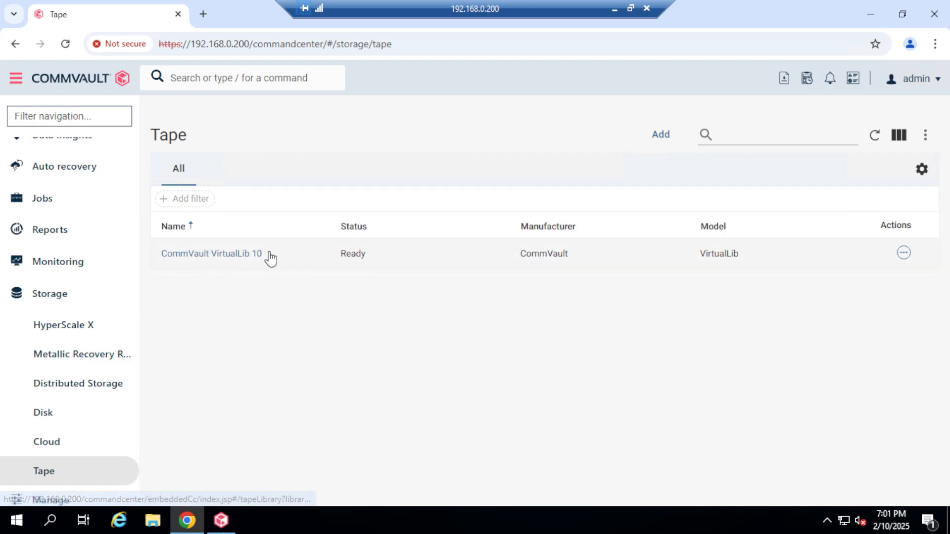
Step: Open CommVault VirtualLib 10 and inspect its first virtual drive's details
click(190, 254)
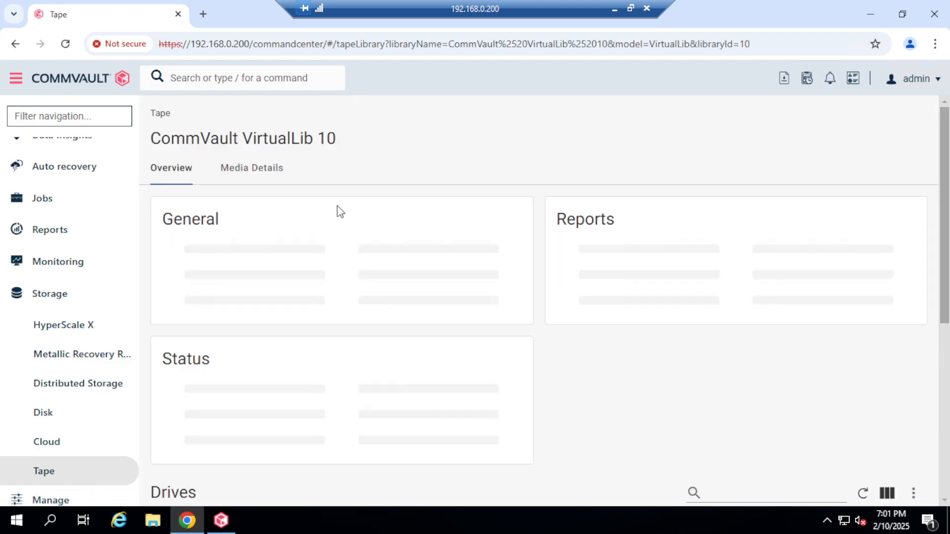
scroll(517, 349, down, 7)
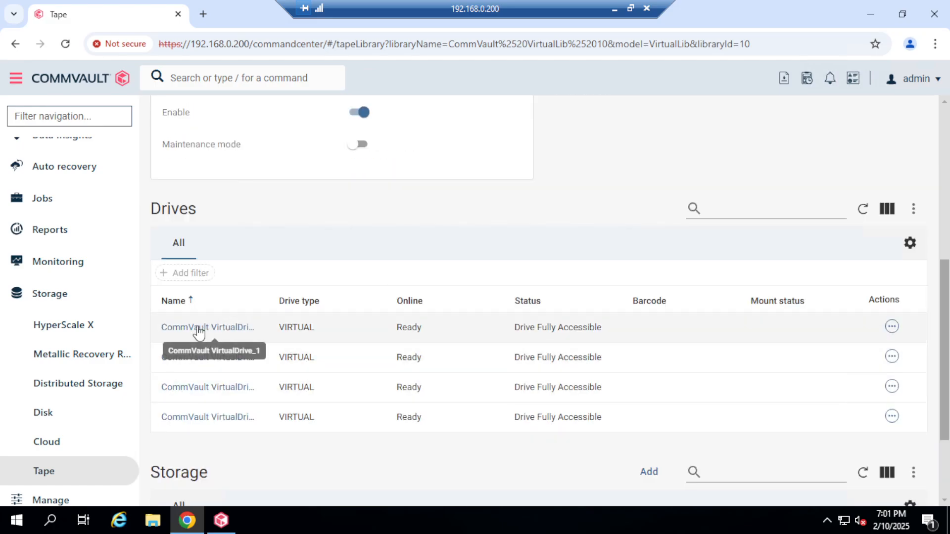
click(209, 334)
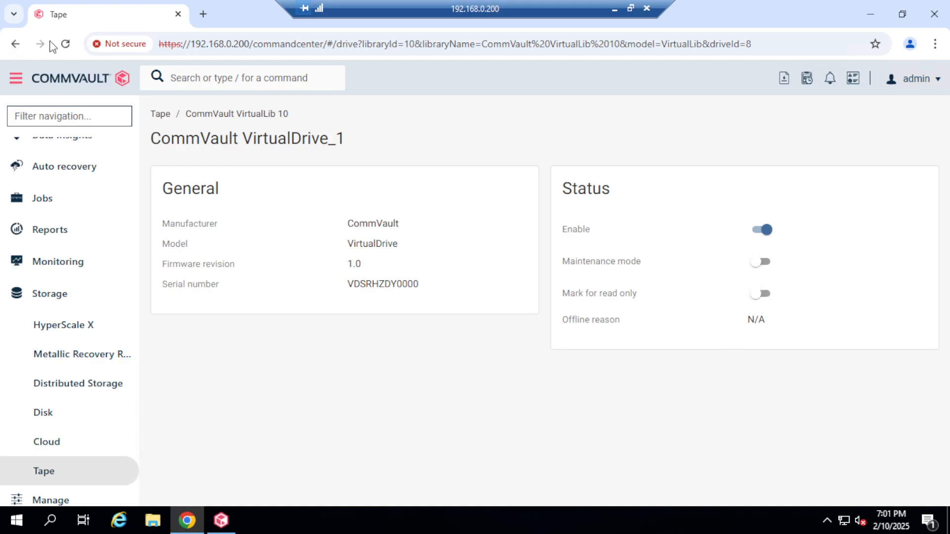
click(15, 46)
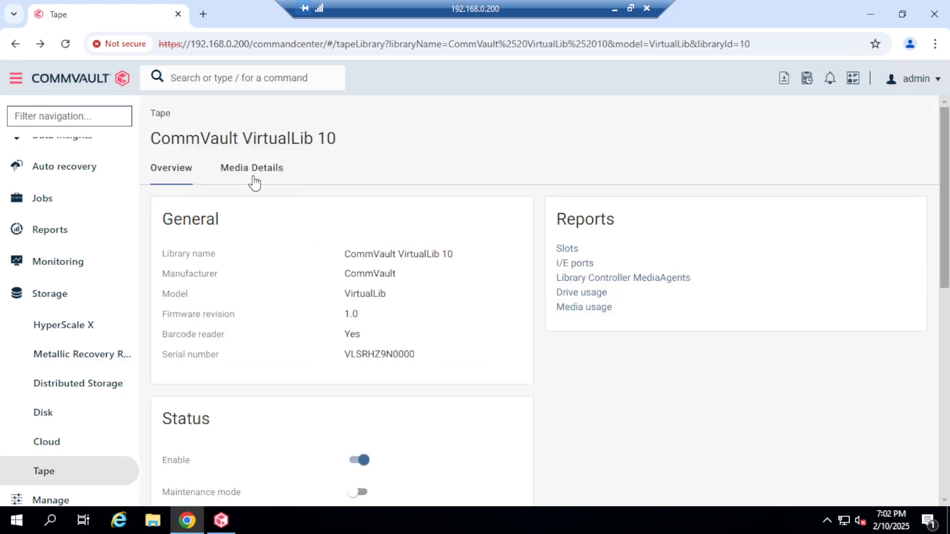
Step: Review the Media Details tab: 10 total media, 10 spare, none assigned
scroll(324, 306, down, 10)
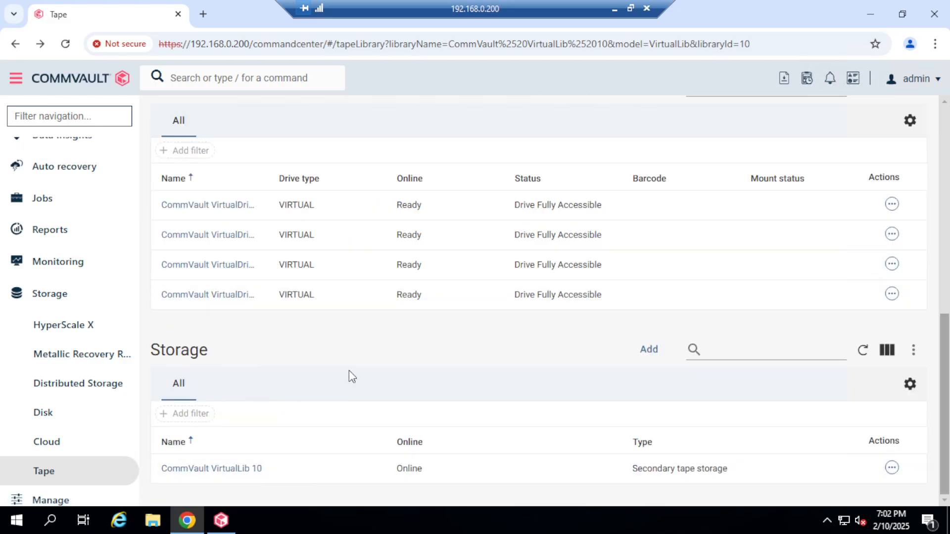
scroll(348, 370, up, 10)
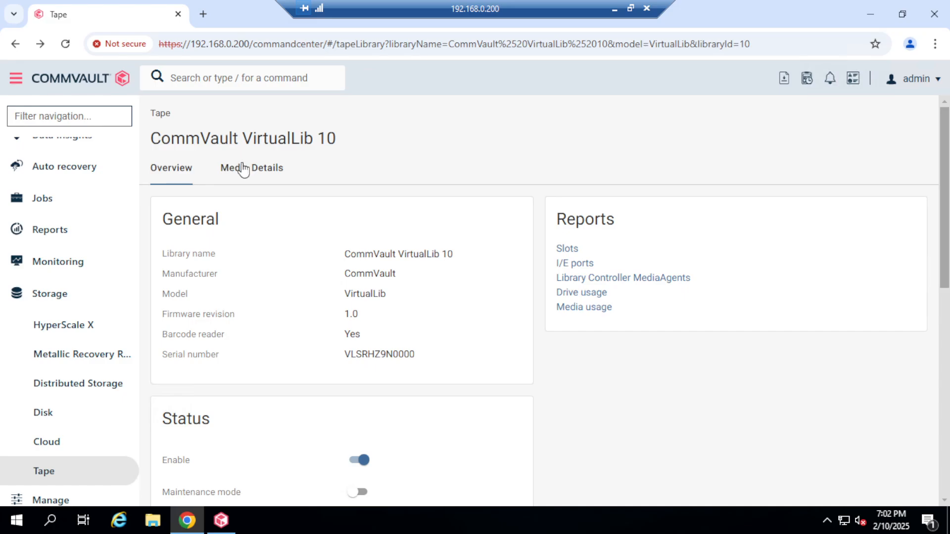
click(247, 166)
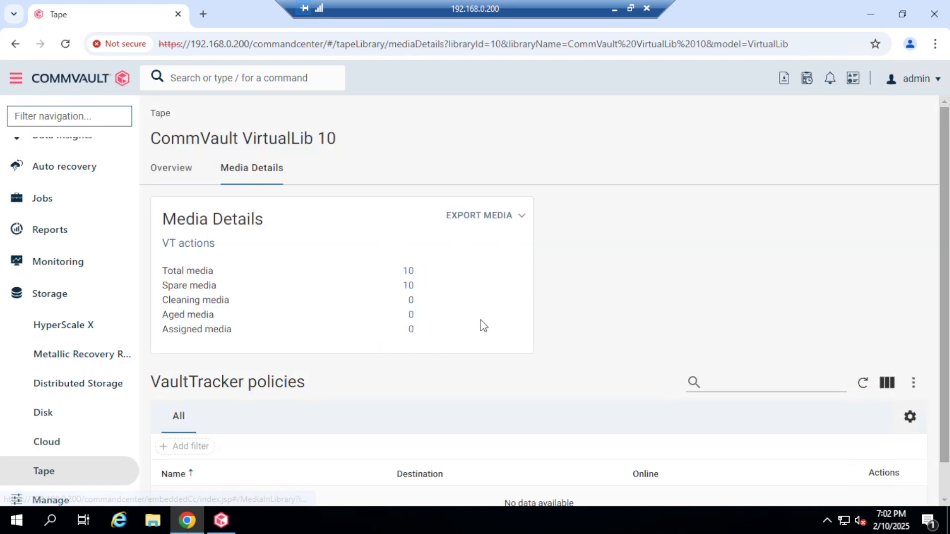
scroll(480, 325, down, 1)
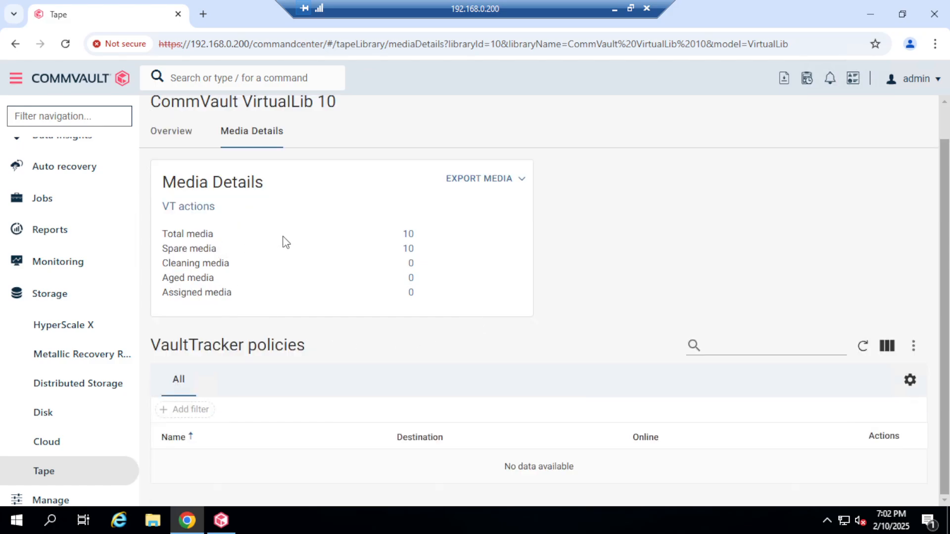
drag(182, 263, 233, 258)
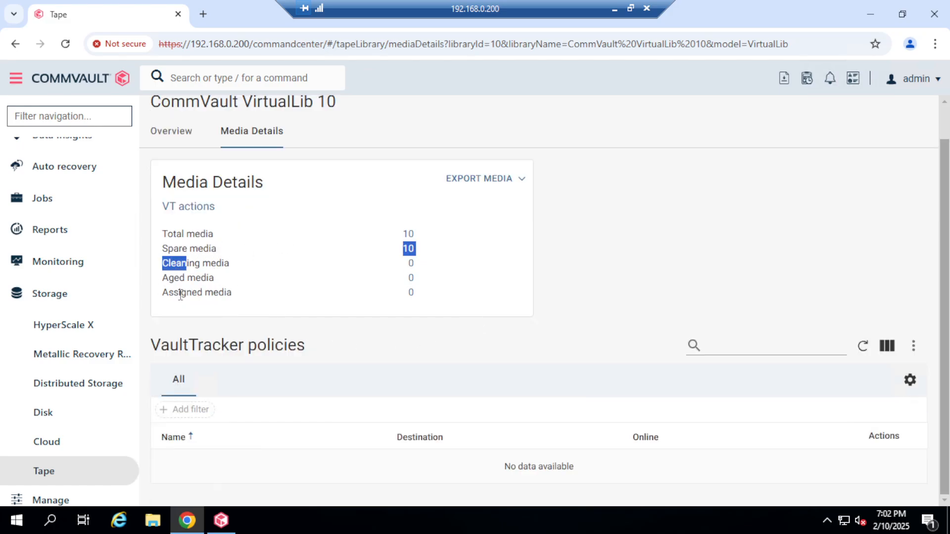
drag(175, 294, 221, 294)
click(237, 298)
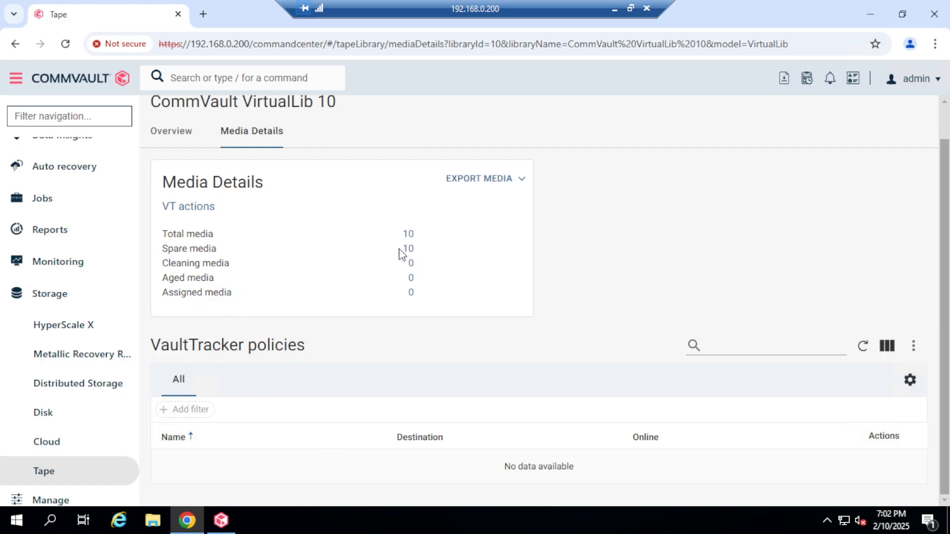
Step: Open the Tape-library-process notes maximized and highlight steps 14 to 16
click(870, 14)
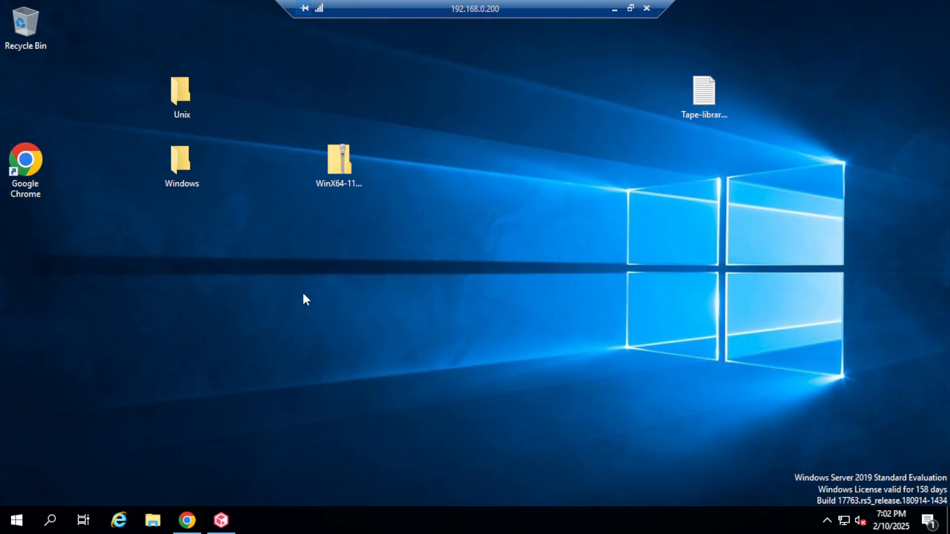
double_click(714, 97)
click(594, 102)
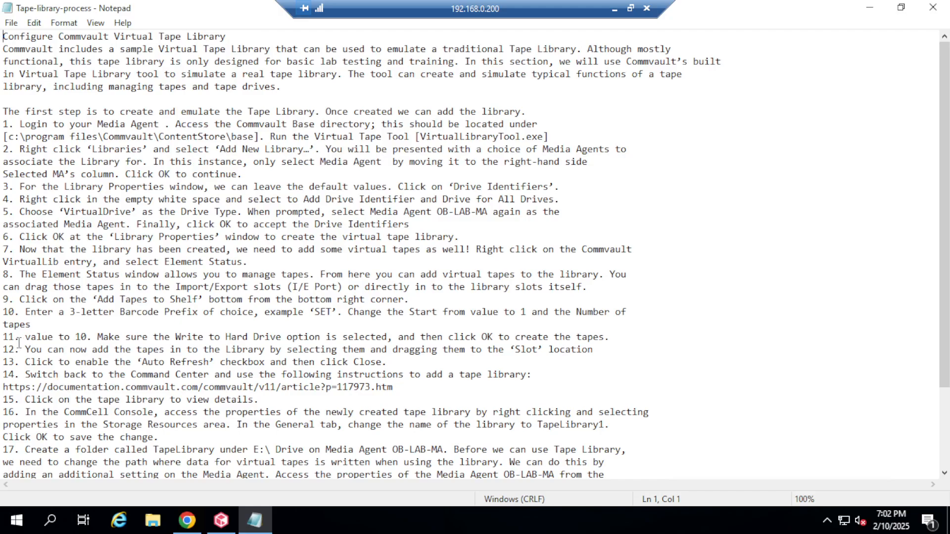
scroll(45, 425, down, 2)
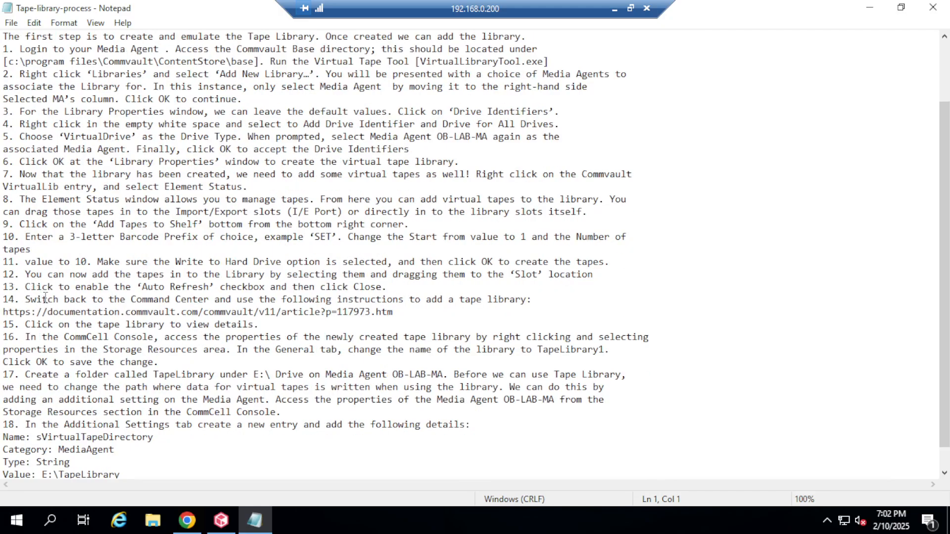
drag(25, 299, 199, 299)
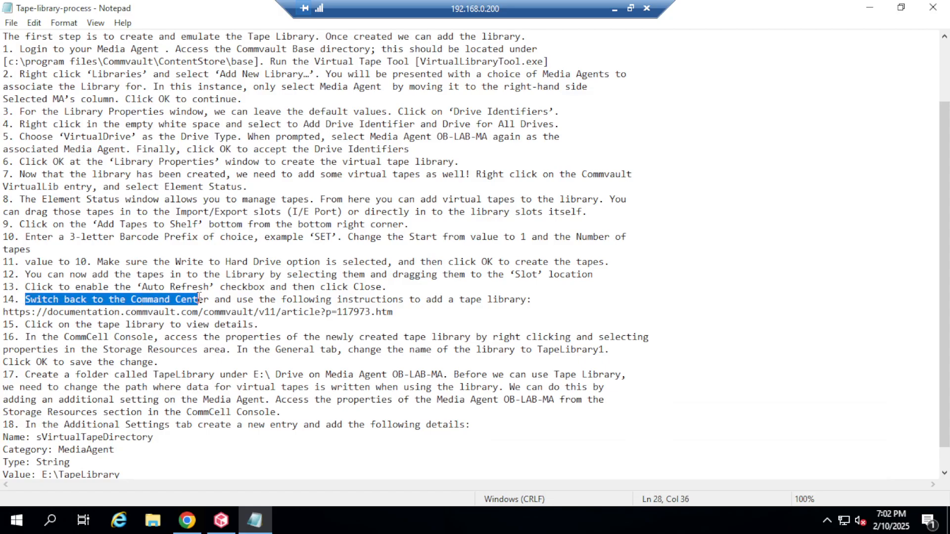
drag(24, 324, 263, 320)
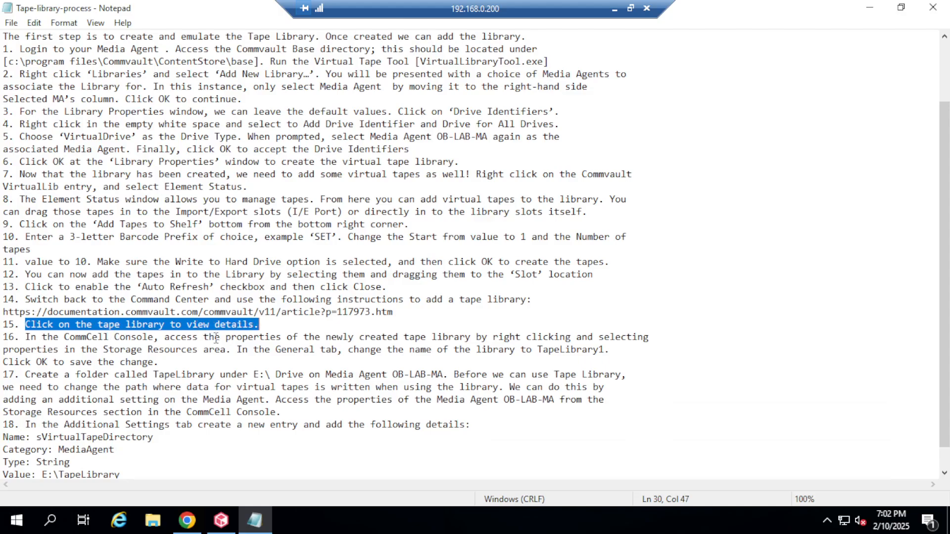
drag(164, 338, 600, 365)
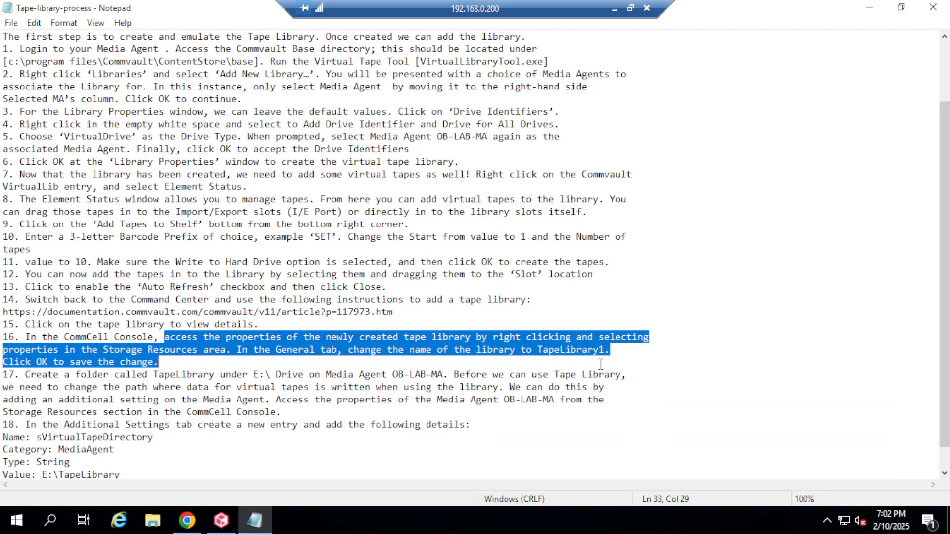
click(460, 350)
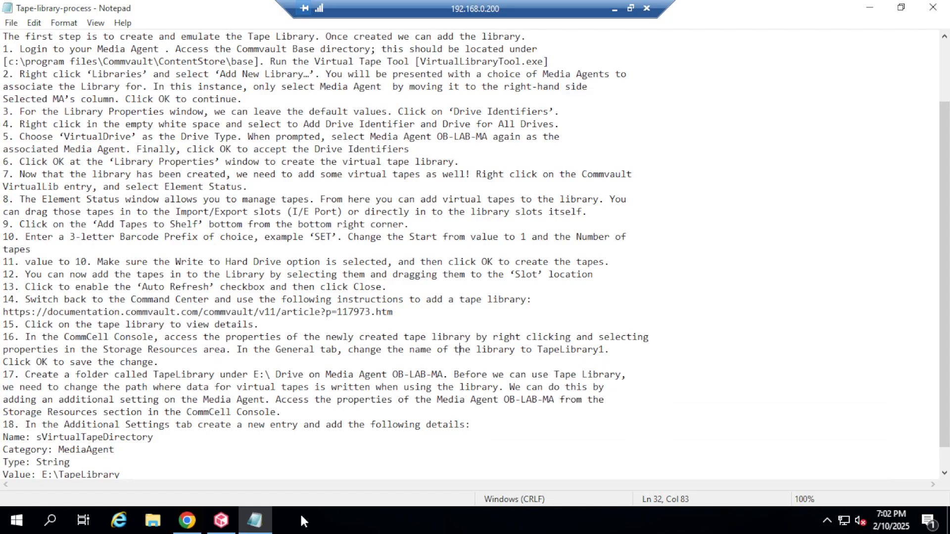
Step: Enter the user name in the CommCell login dialog
click(221, 519)
click(454, 216)
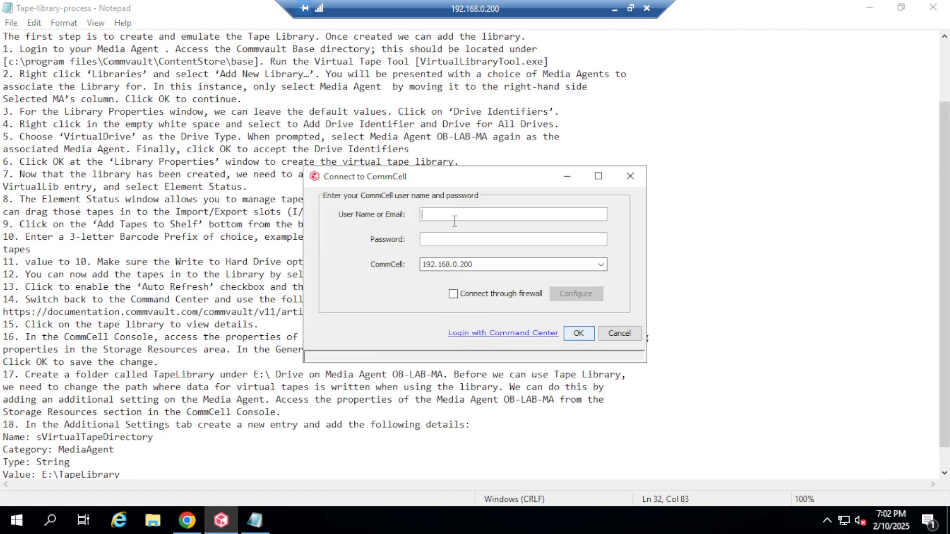
text(admin)
Step: Clear the invalid-login error and retype the password to sign in to CommCell Console
key(Return)
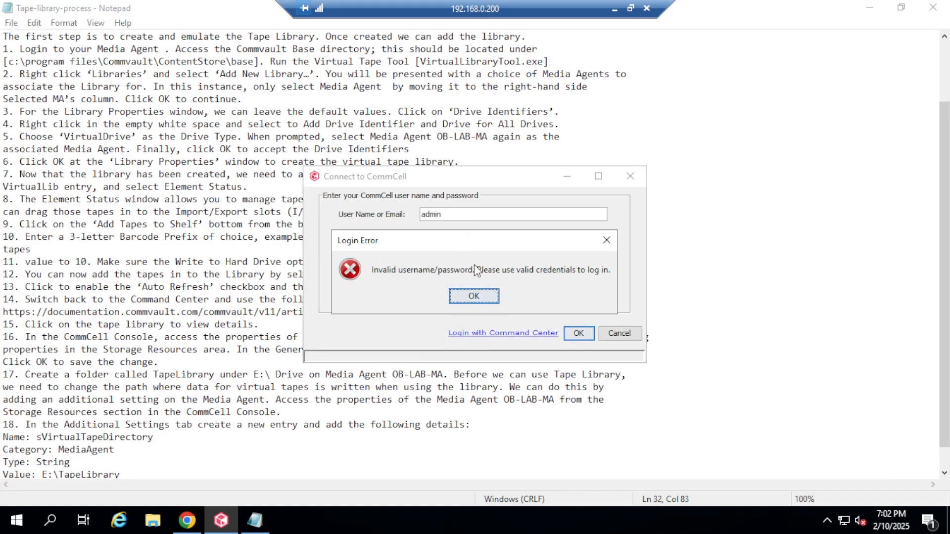
click(494, 300)
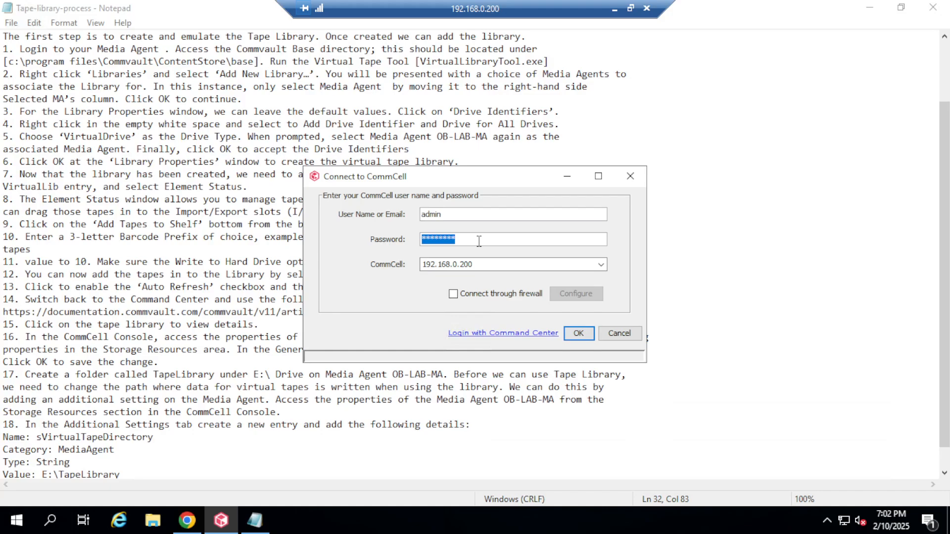
text(**********)
key(Return)
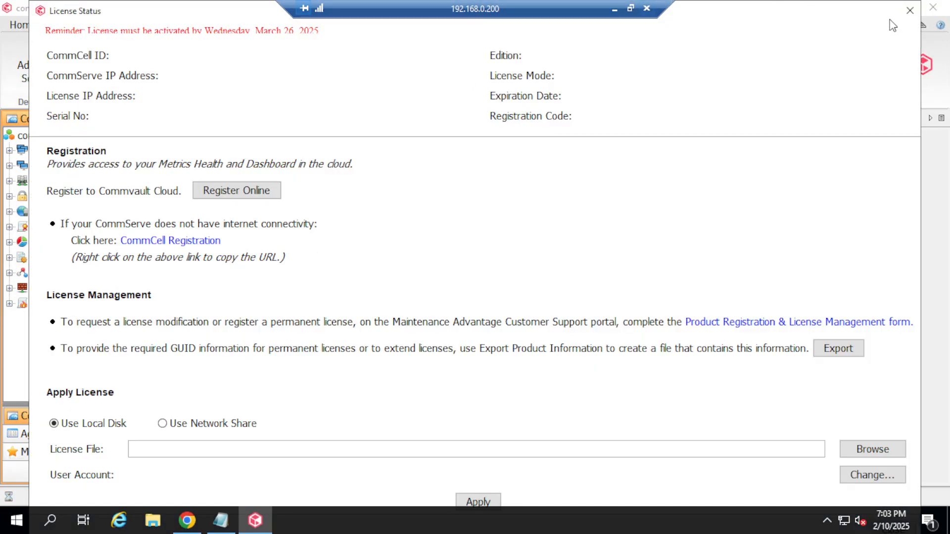
Step: Show Storage Resources > Libraries, select CommVault VirtualLib 10, then switch to the notes
click(909, 10)
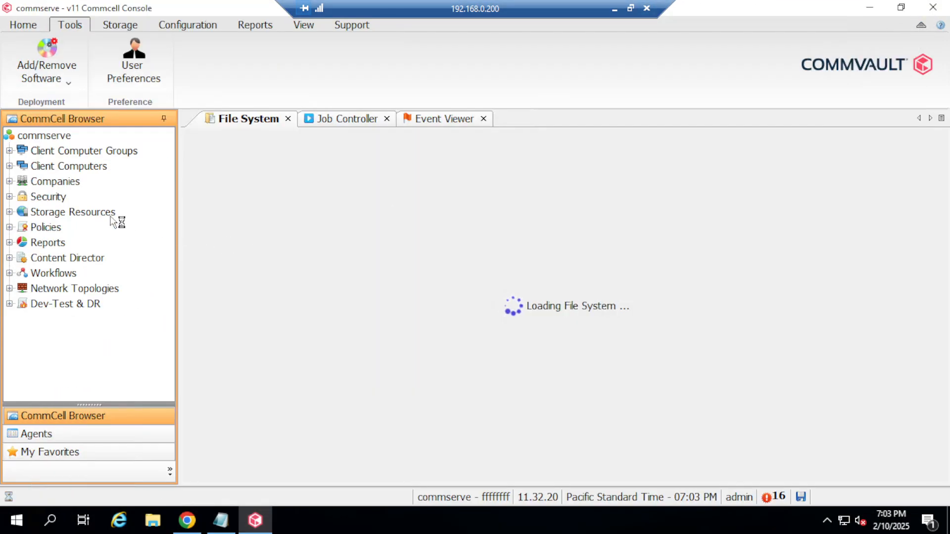
click(10, 211)
click(70, 259)
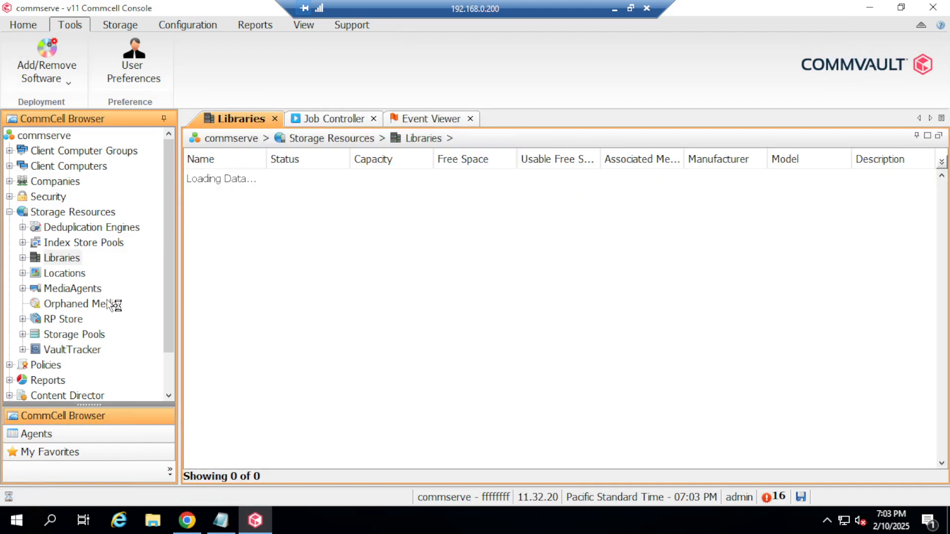
double_click(265, 156)
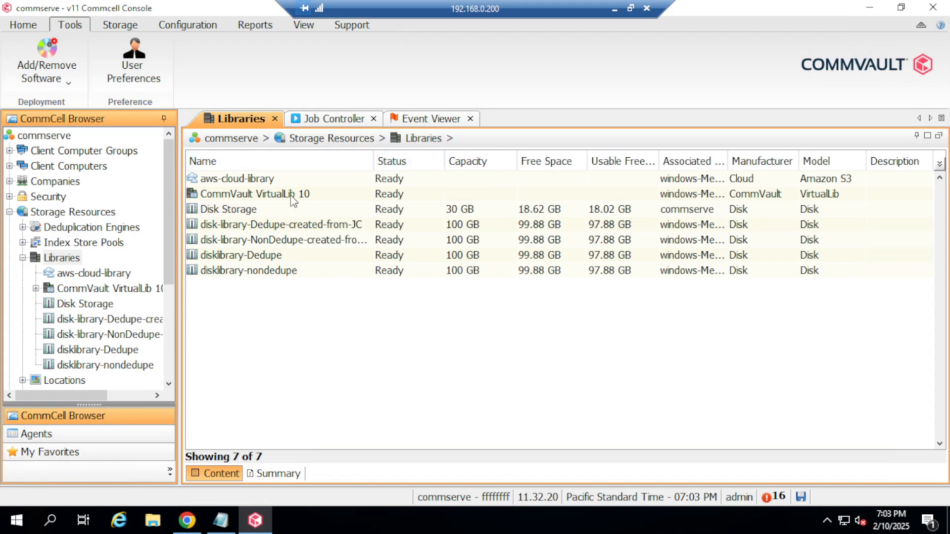
click(311, 195)
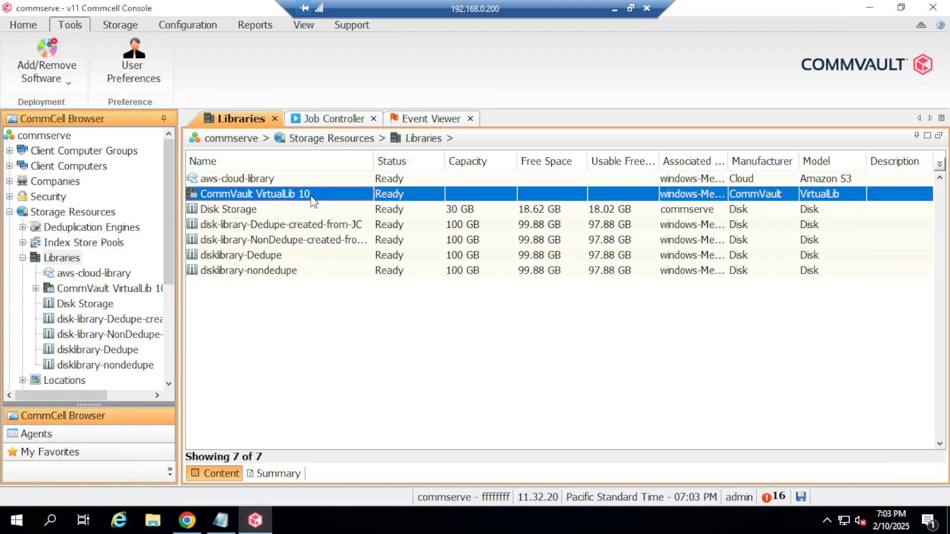
click(221, 520)
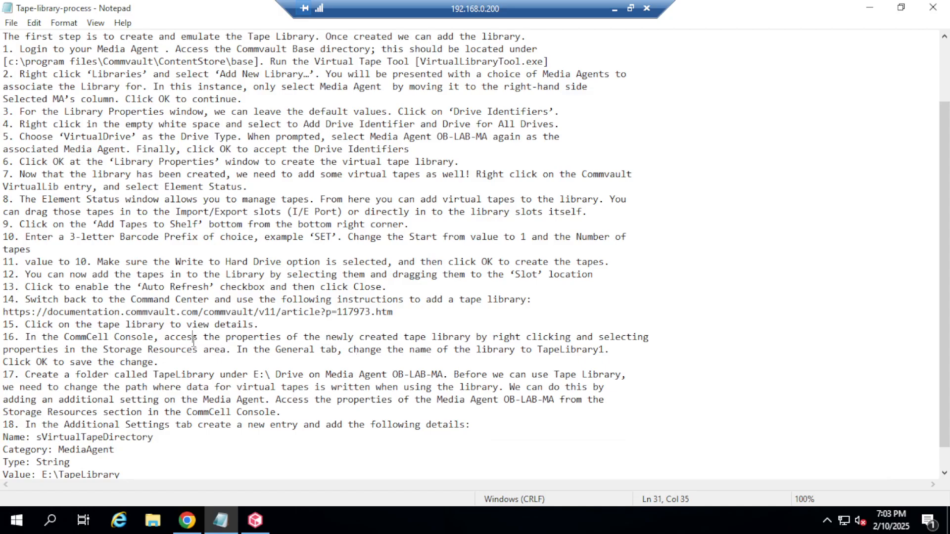
Step: Highlight step 16 on opening library properties, then go back to CommCell Console
drag(193, 339, 585, 340)
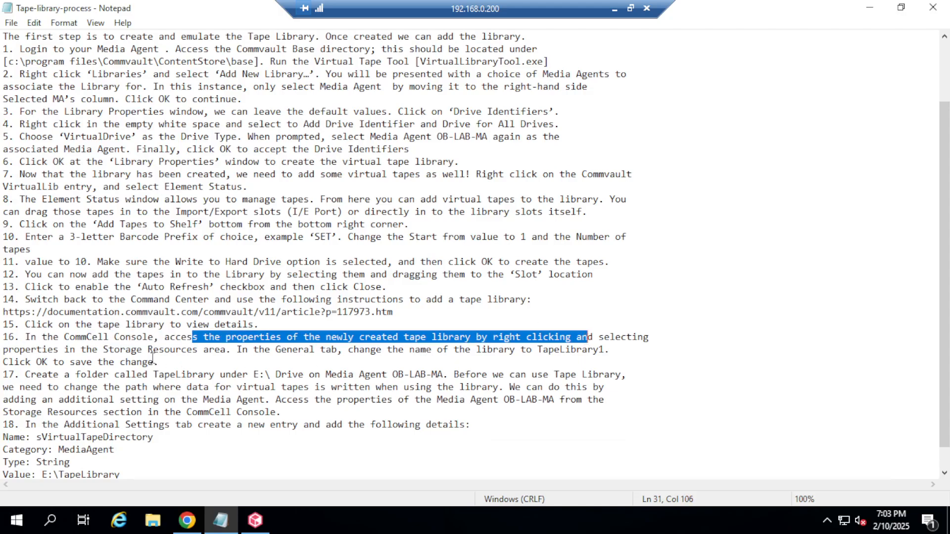
drag(8, 350, 227, 349)
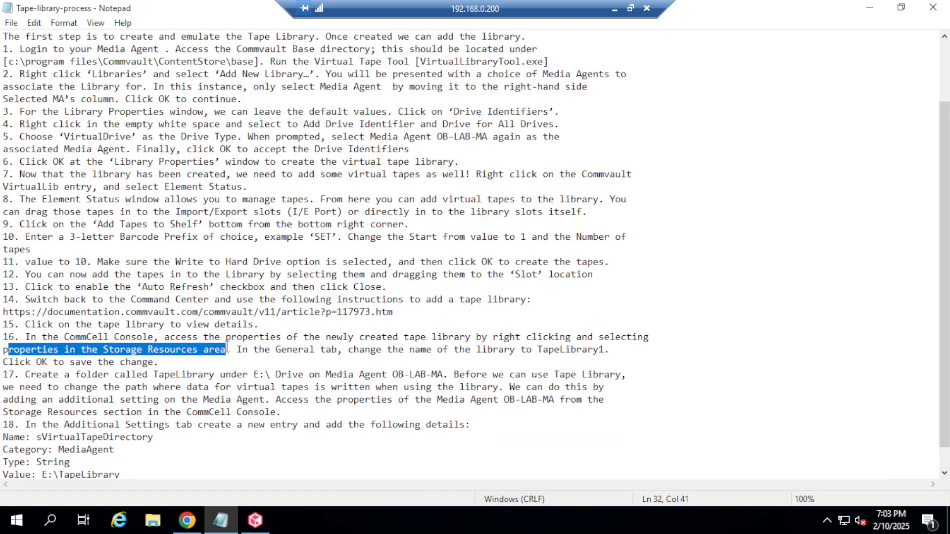
click(255, 520)
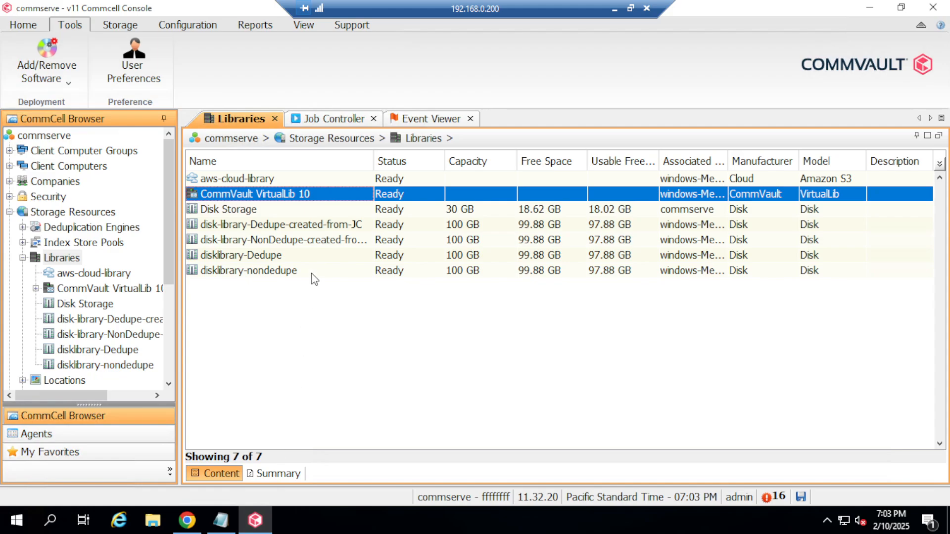
Step: Change the CommVault VirtualLib 10 library name to Tapelibrary1 in its Properties and confirm
right_click(293, 198)
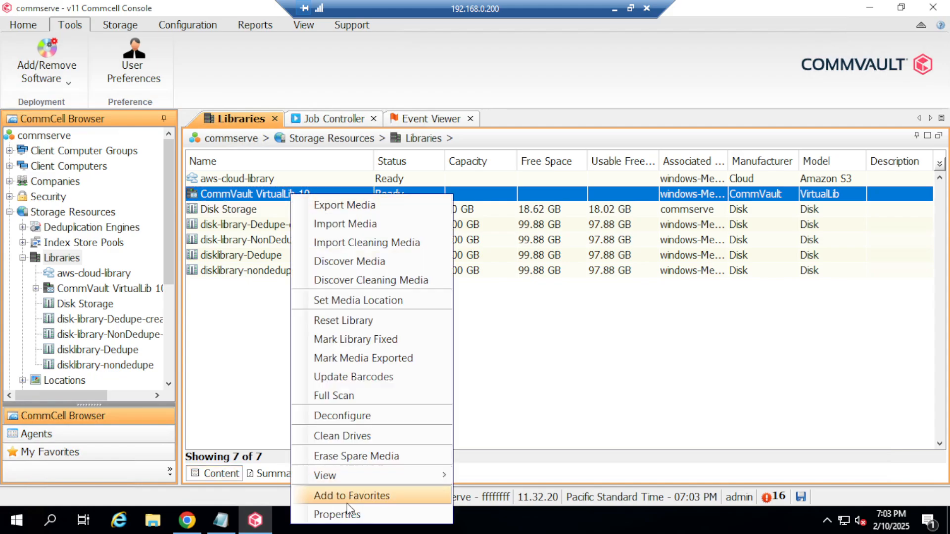
click(321, 513)
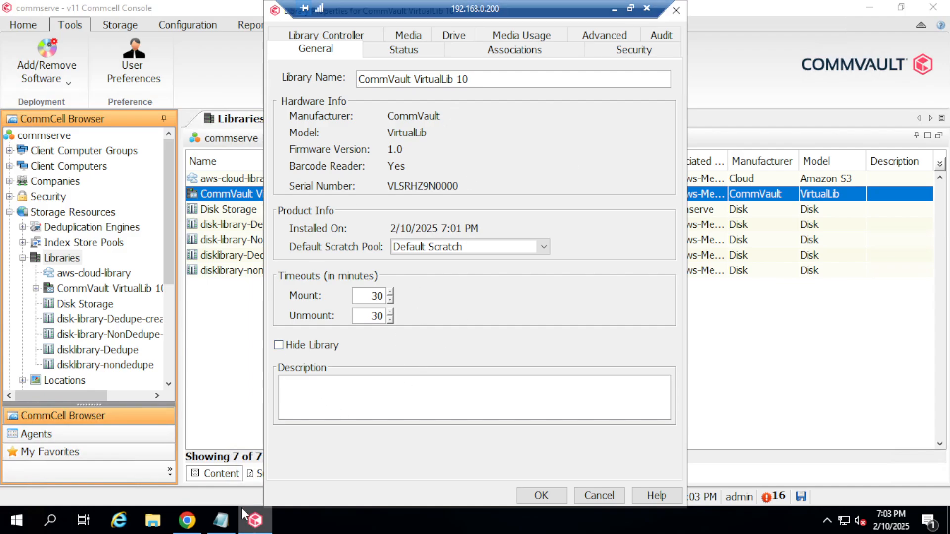
click(224, 519)
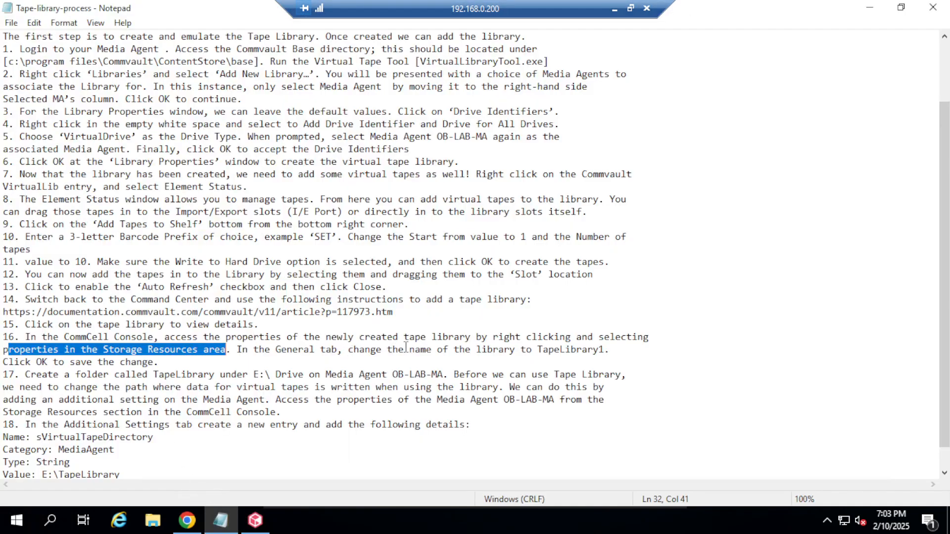
click(254, 519)
click(498, 83)
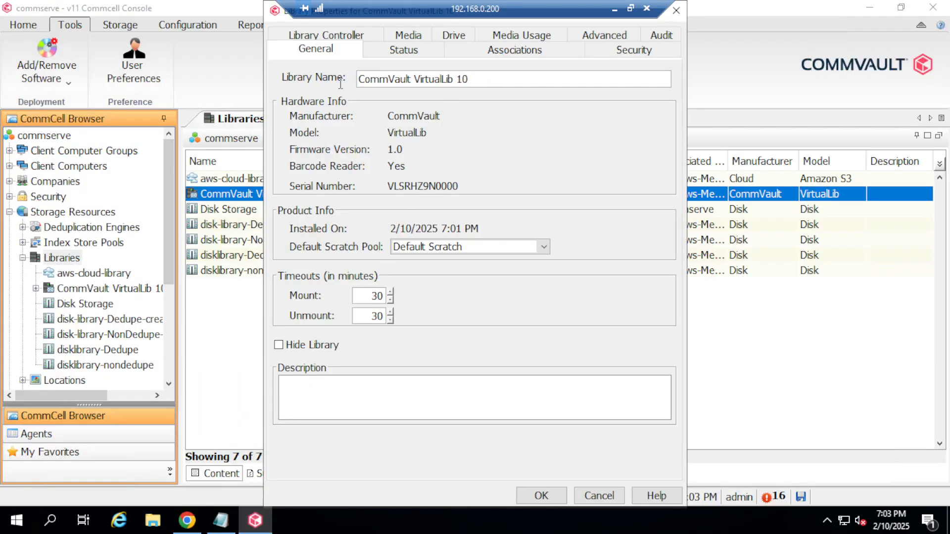
key(ctrl+a)
text(Ta)
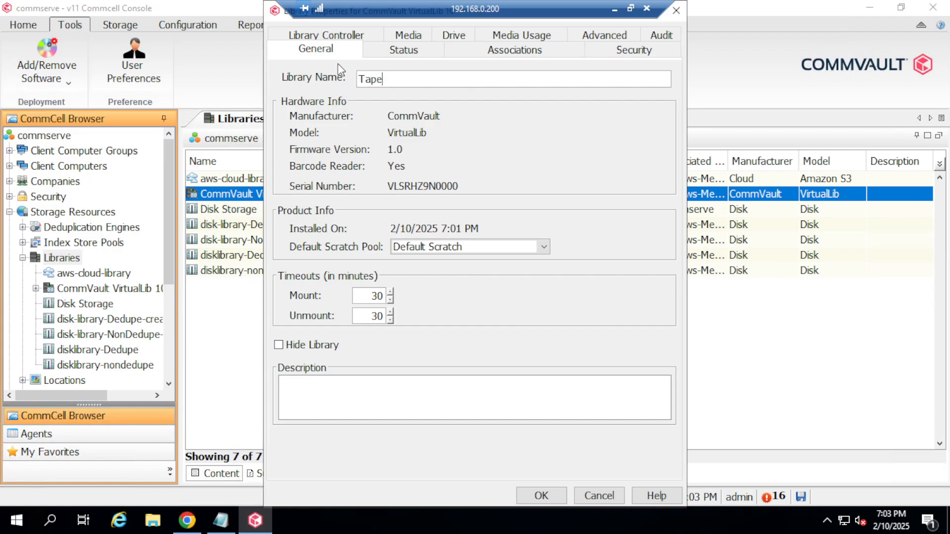
text(pelibrary1)
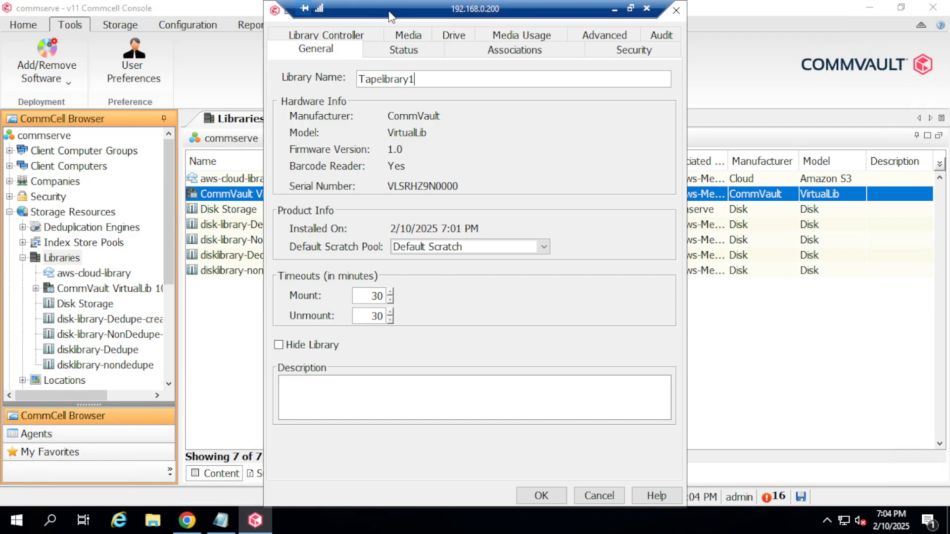
drag(262, 4, 296, 105)
drag(497, 108, 553, 73)
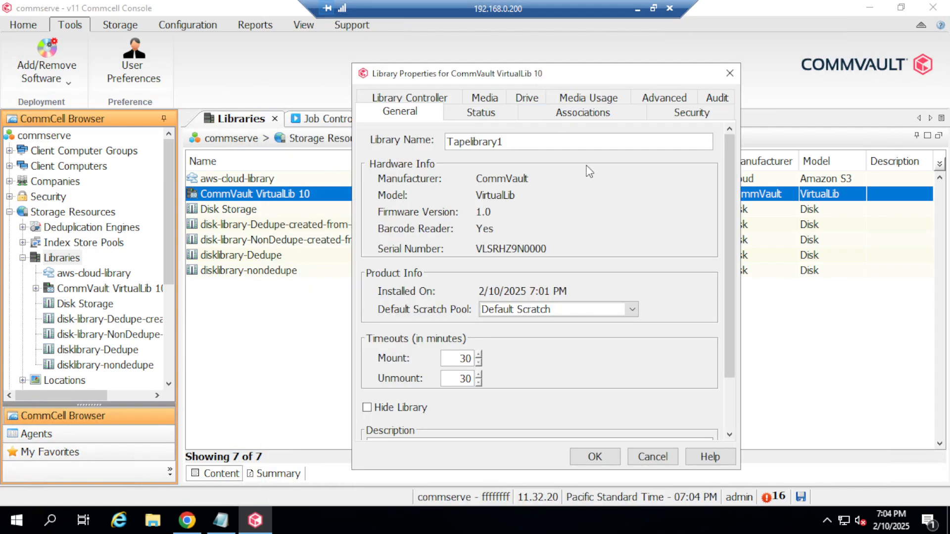
click(598, 459)
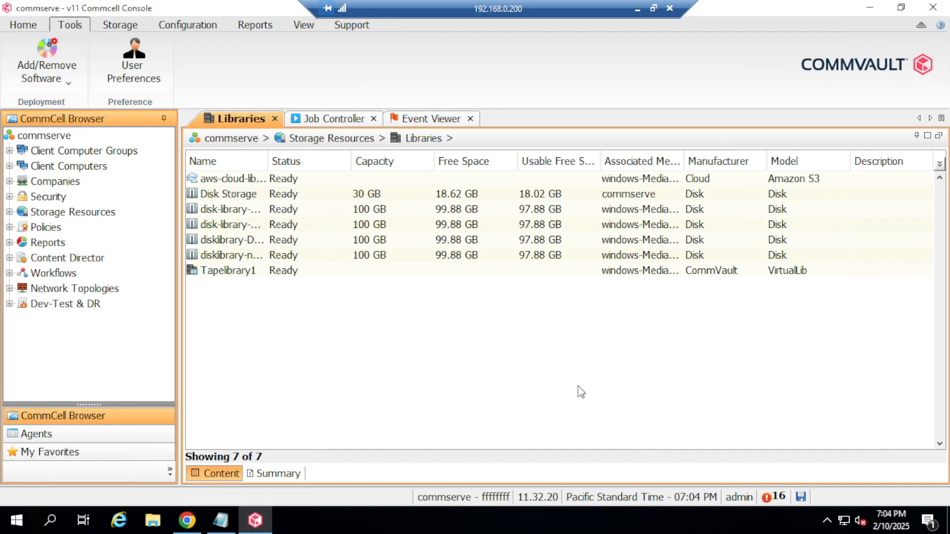
Step: In the Notepad notes, delete 'OB-LAB-MA' from step 17's TapeLibrary folder instruction
click(221, 520)
scroll(169, 370, down, 1)
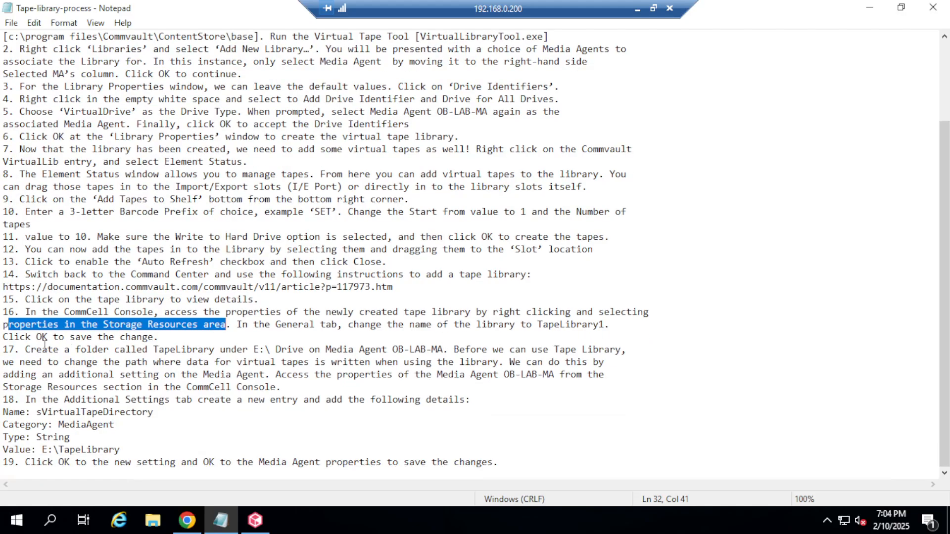
drag(30, 351, 275, 350)
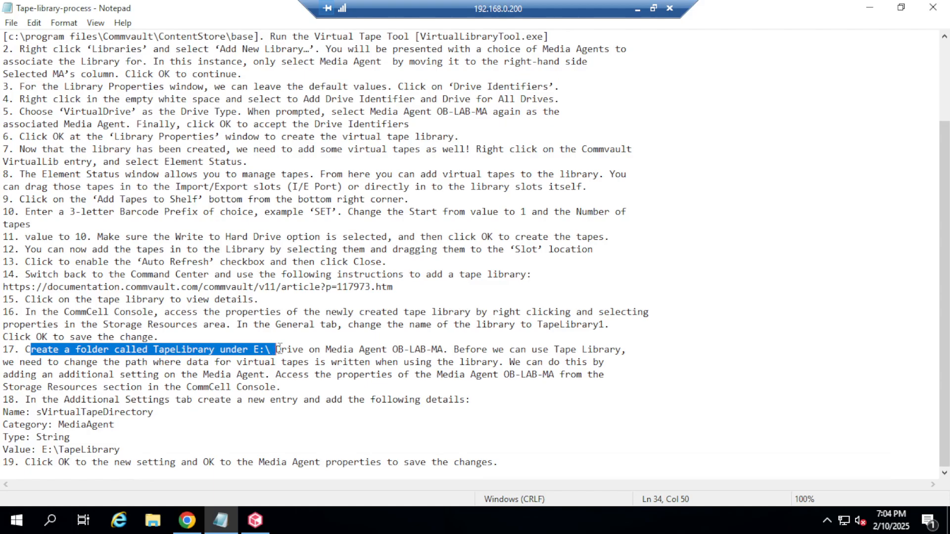
drag(395, 350, 444, 350)
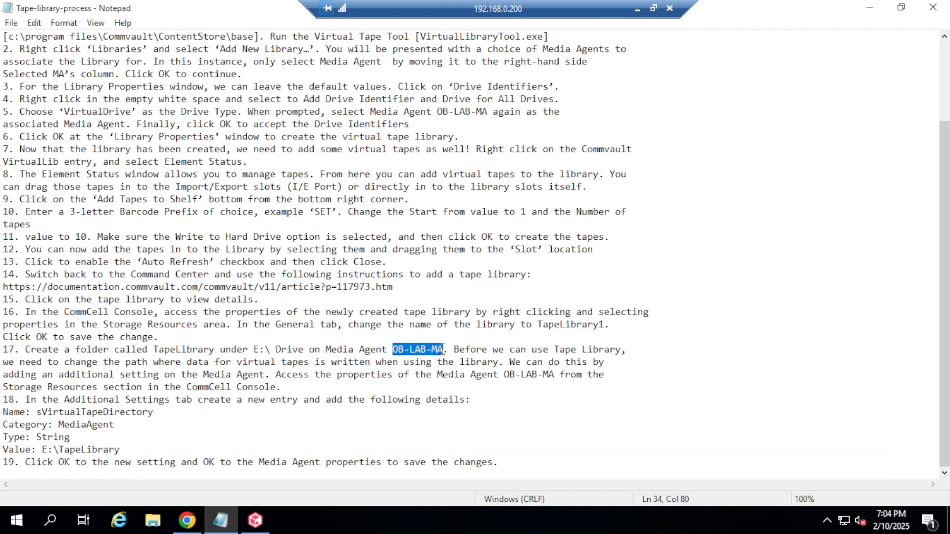
key(Delete)
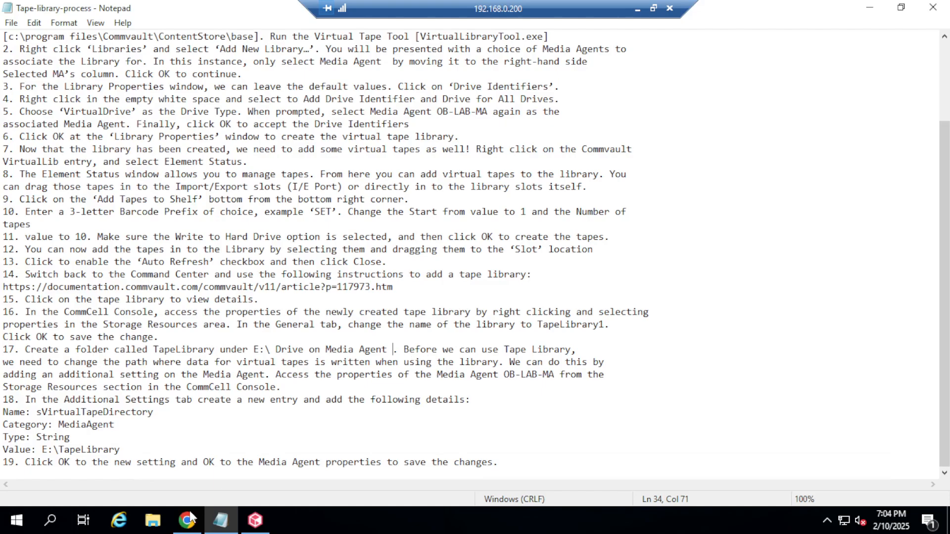
Step: Open the CV-Data (E:) drive under This PC in File Explorer
click(152, 520)
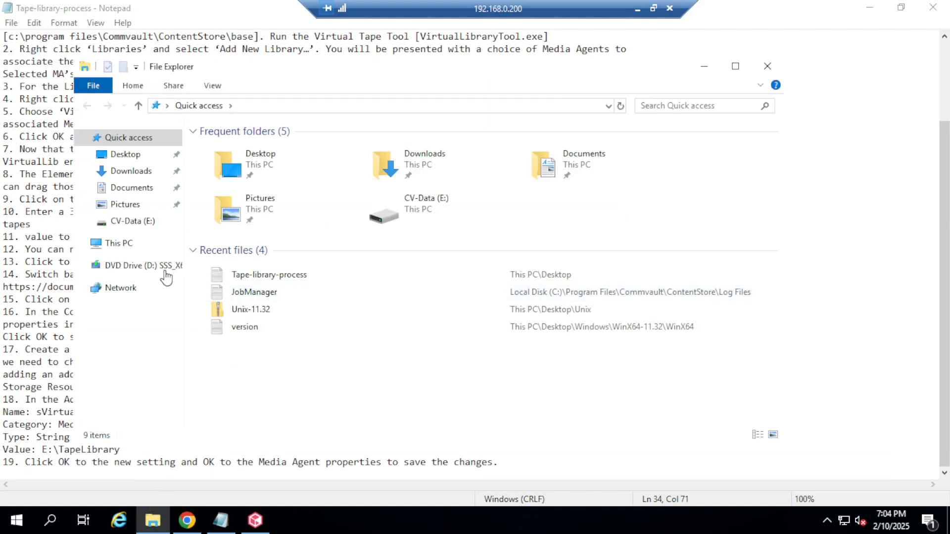
click(122, 249)
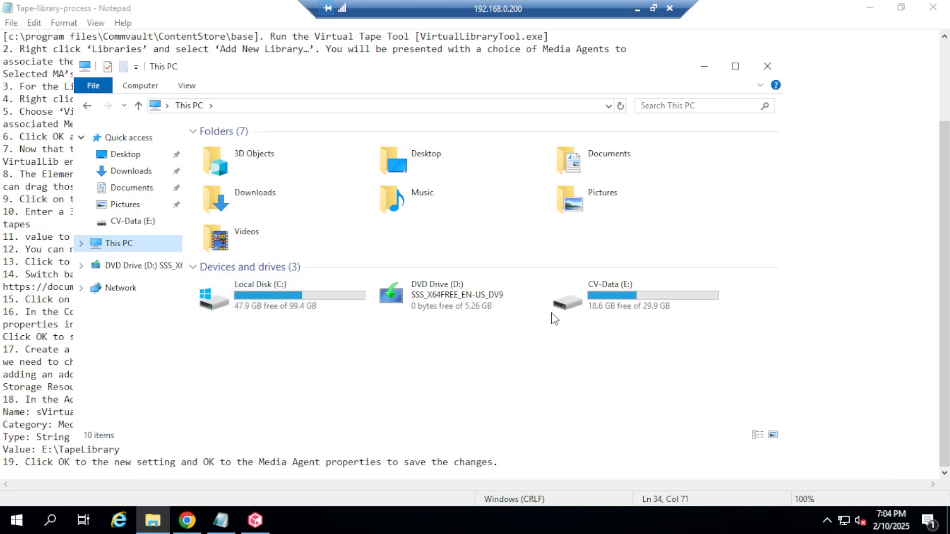
click(647, 305)
double_click(647, 304)
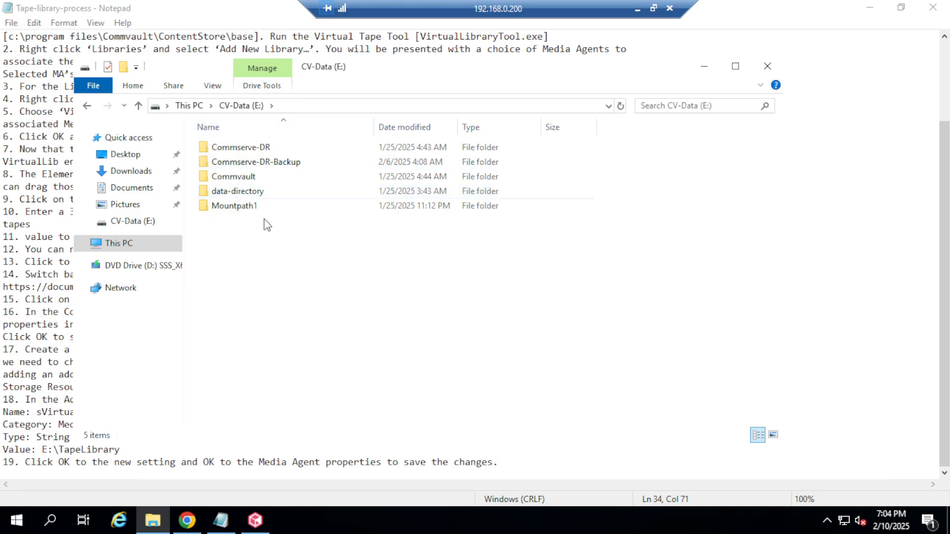
Step: Create a new folder named TapeLibrary on E: and open it
right_click(284, 256)
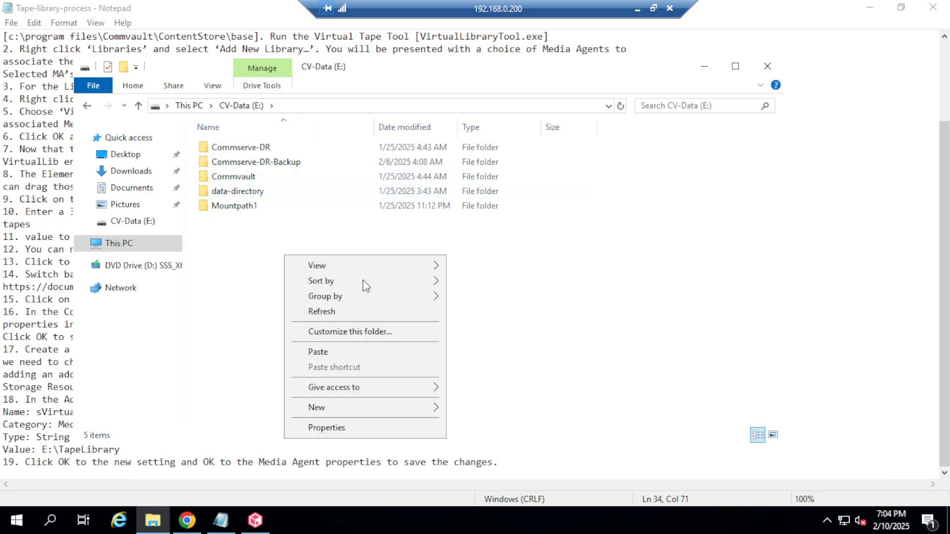
mouse_move(405, 408)
click(470, 409)
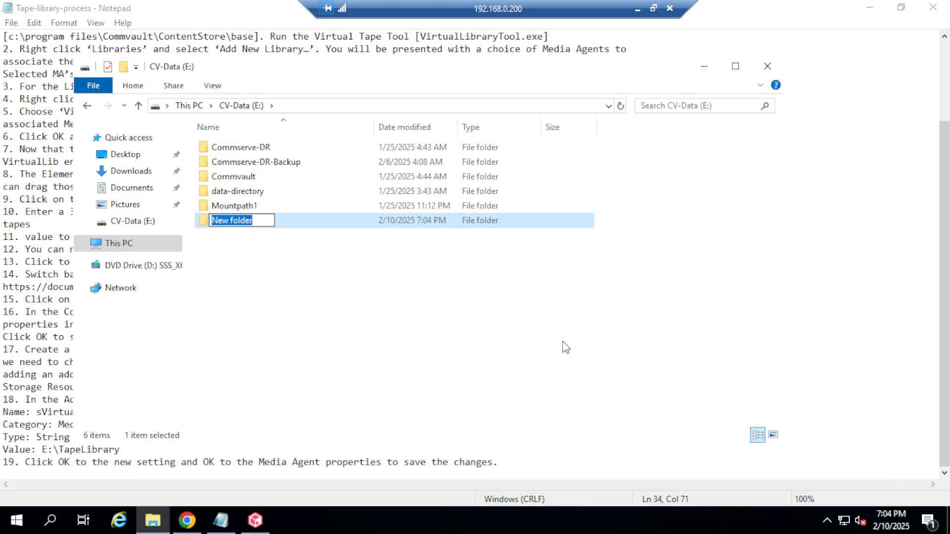
text(Tape)
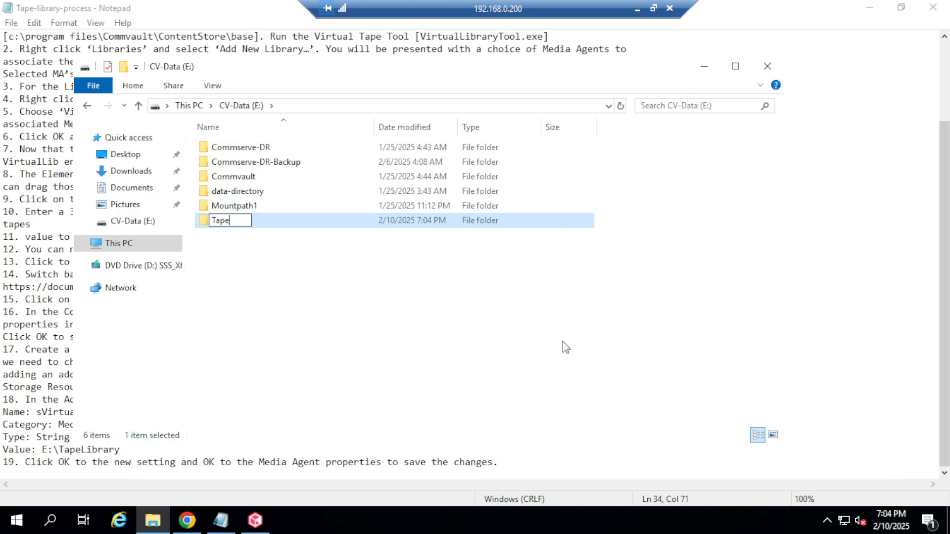
text(Library)
click(557, 346)
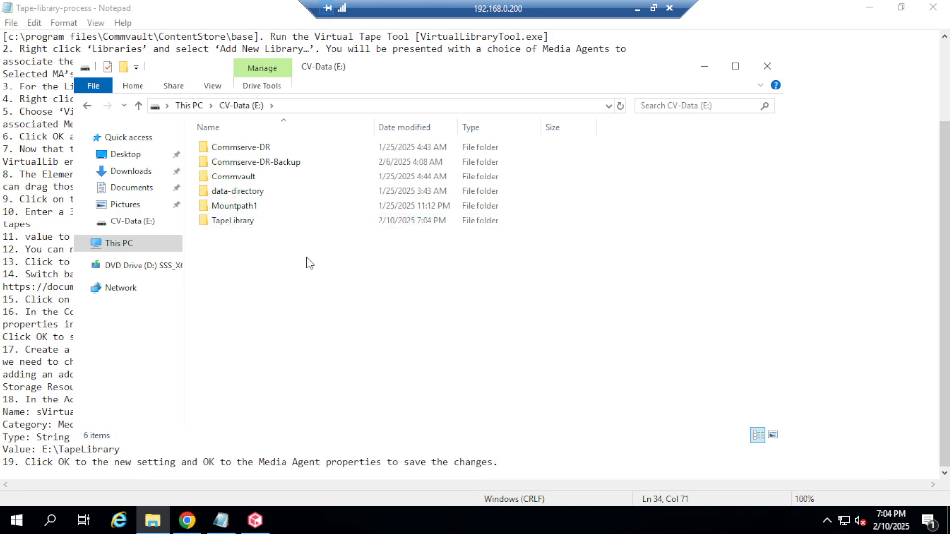
click(257, 225)
double_click(257, 225)
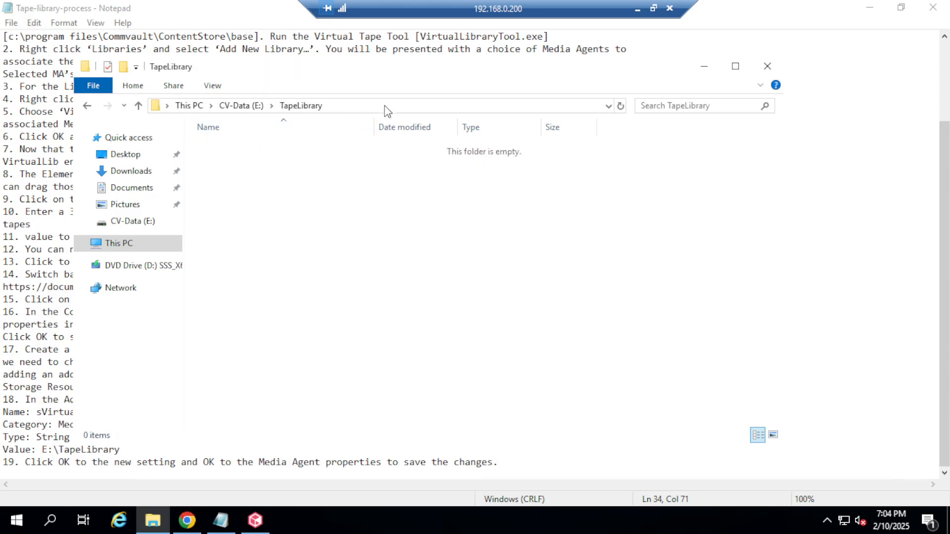
click(42, 361)
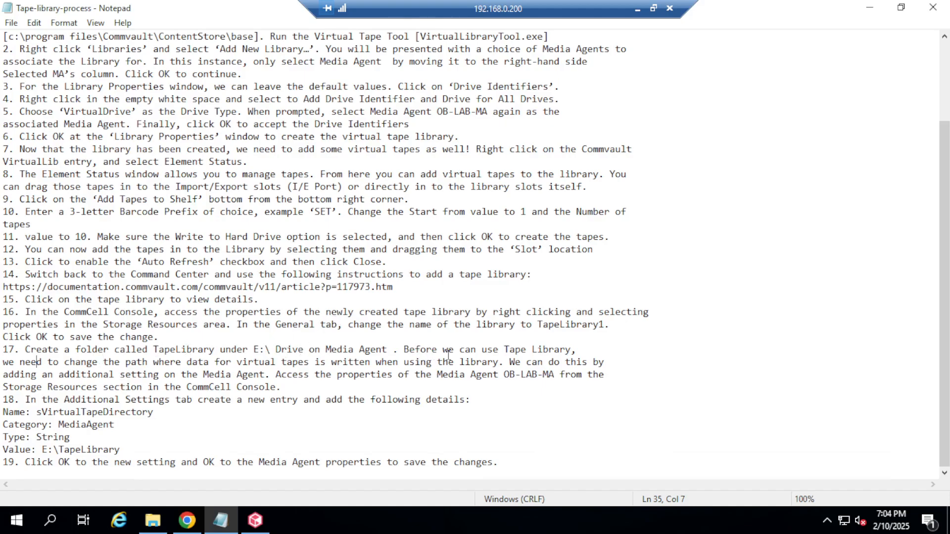
Step: Delete 'OB-LAB-MA' from step 17's sentence about the Media Agent properties
drag(408, 349, 577, 350)
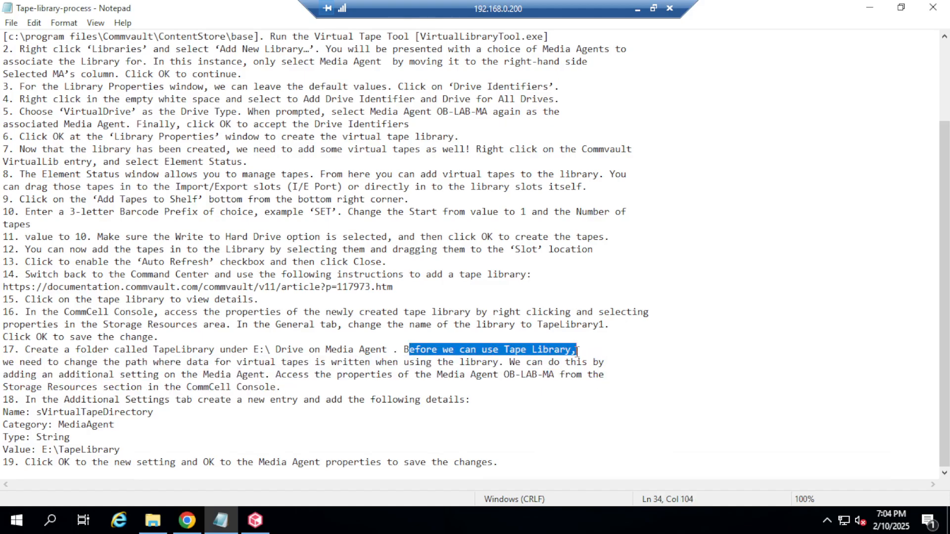
drag(127, 361, 504, 358)
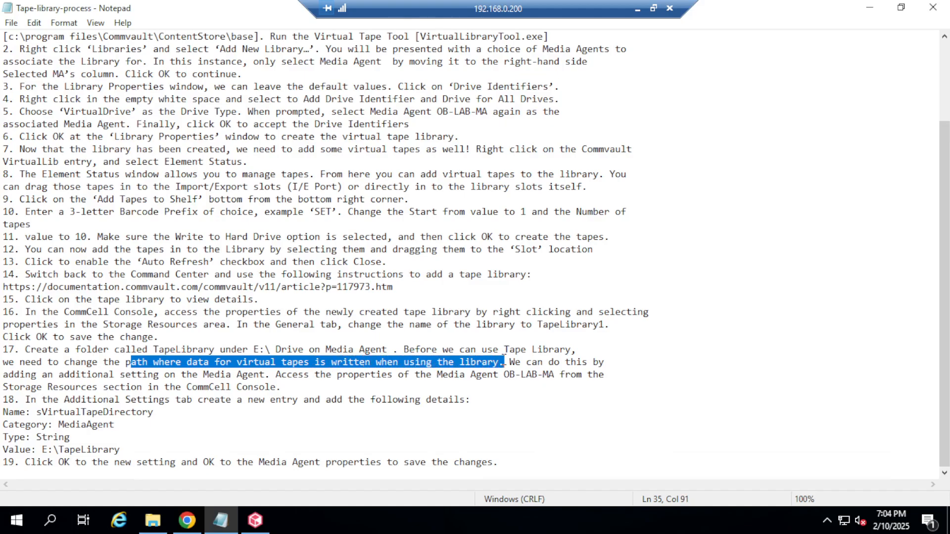
drag(66, 375, 394, 376)
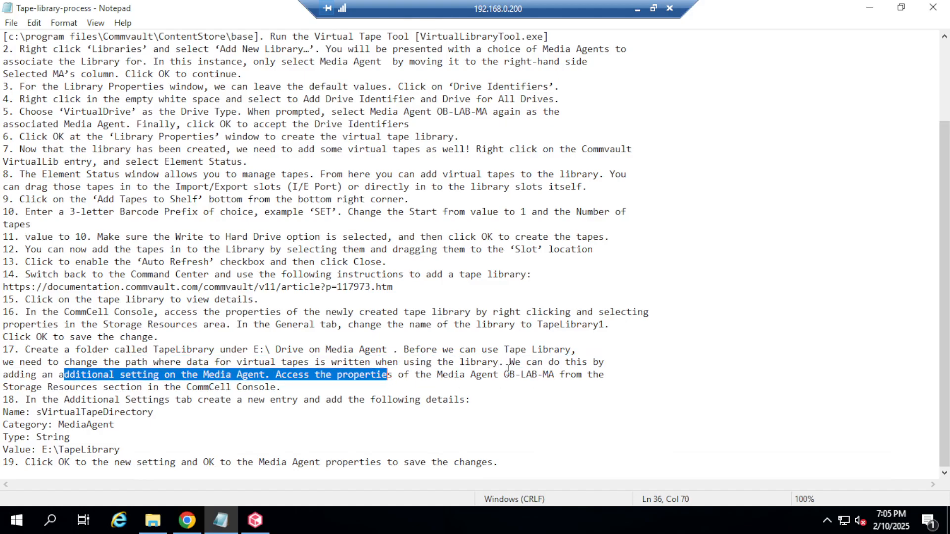
drag(504, 375, 559, 376)
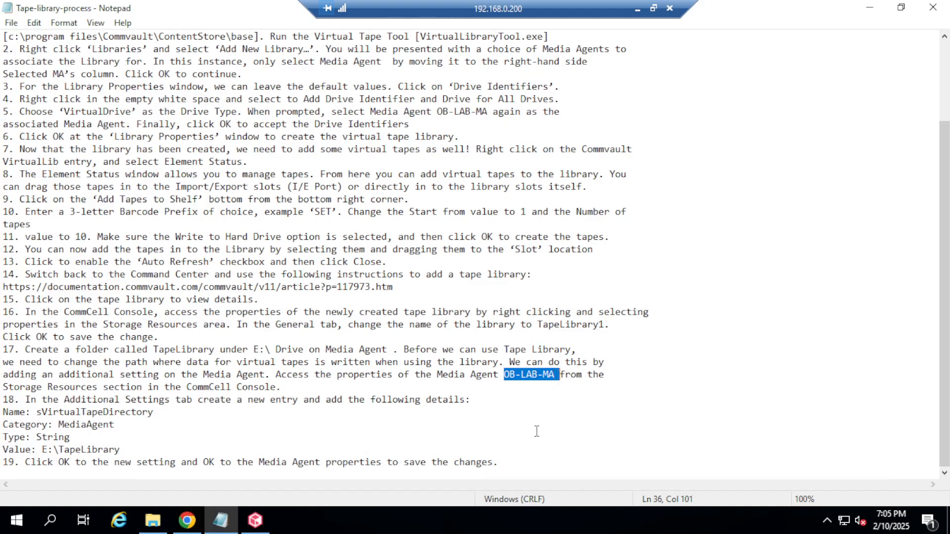
key(Delete)
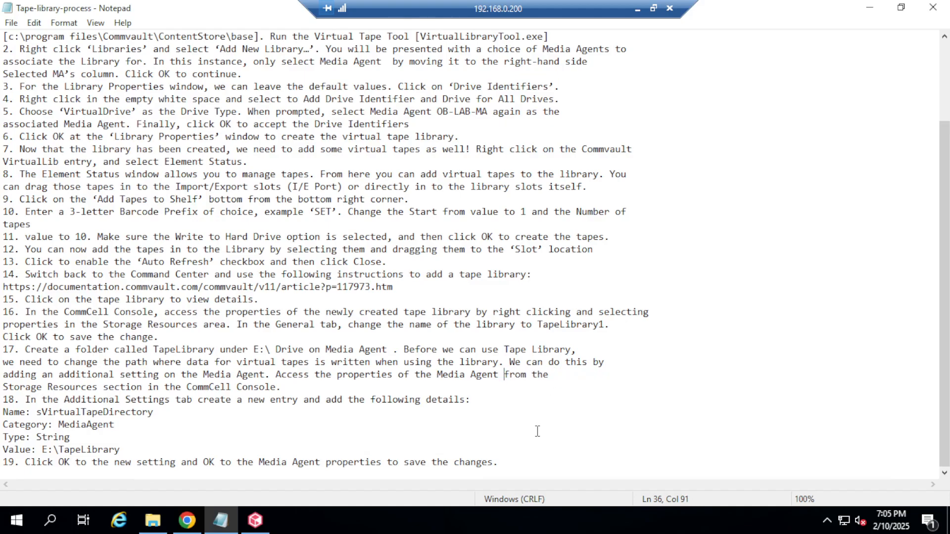
Step: Open Properties for windows-MediaAgent under Storage Resources > MediaAgents in the CommCell Browser
click(254, 520)
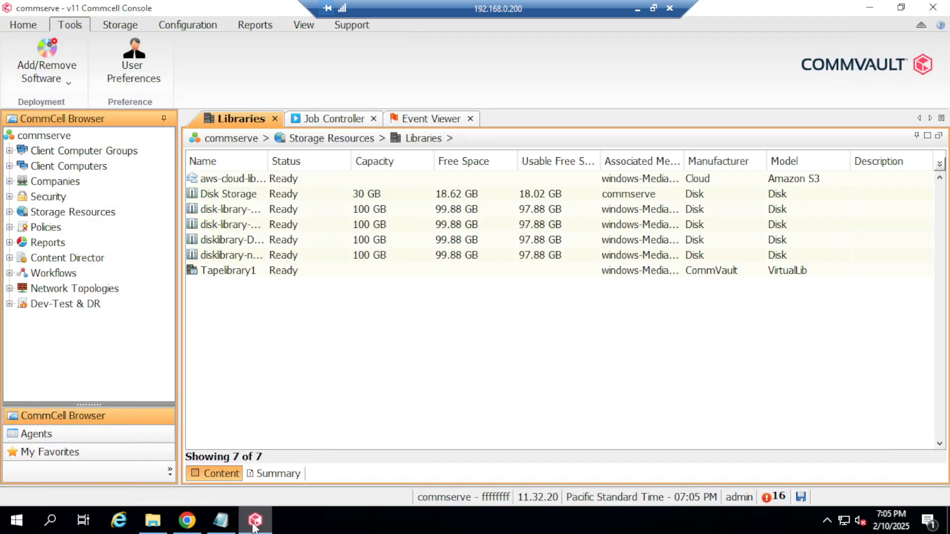
click(69, 213)
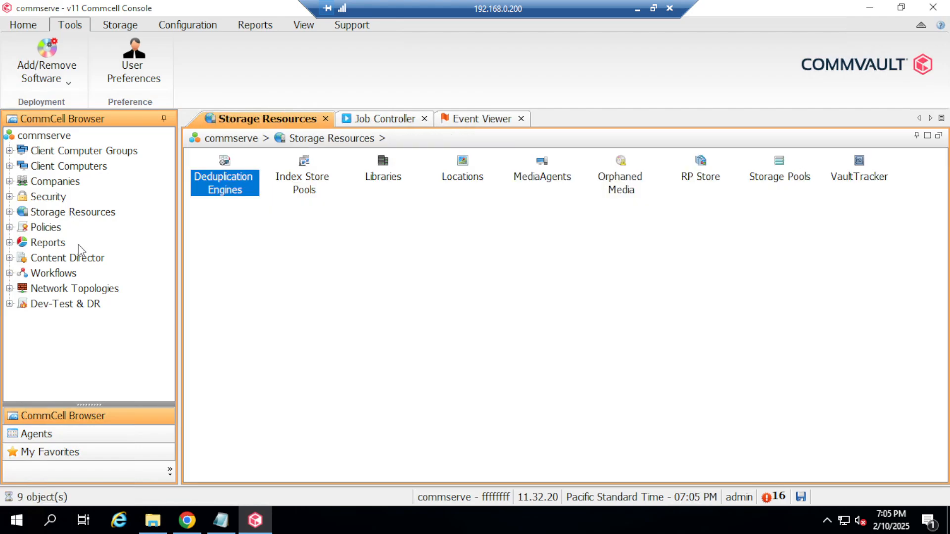
click(9, 212)
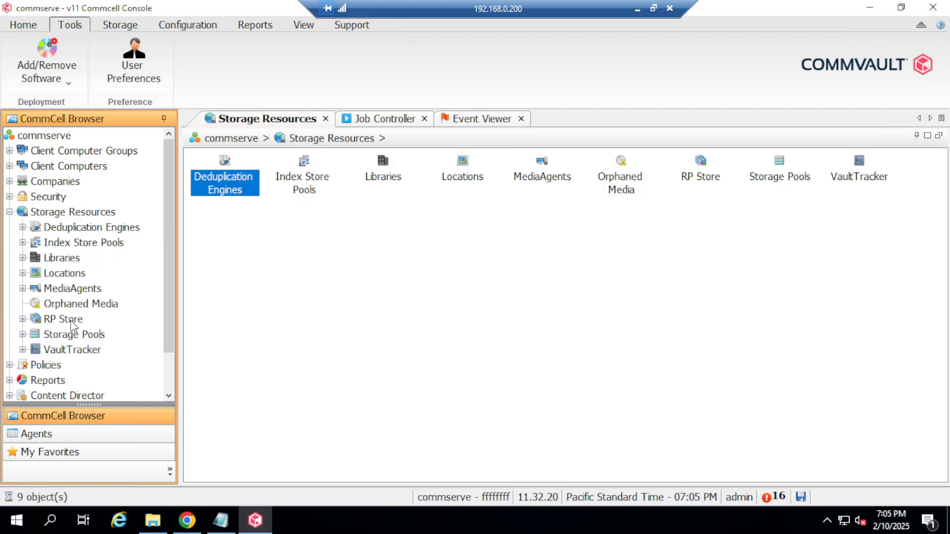
click(23, 288)
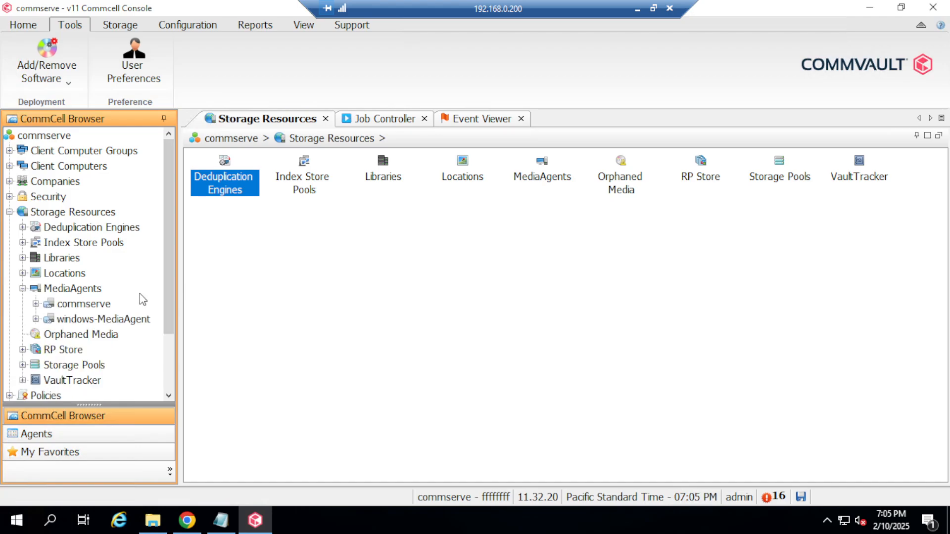
click(106, 319)
right_click(124, 324)
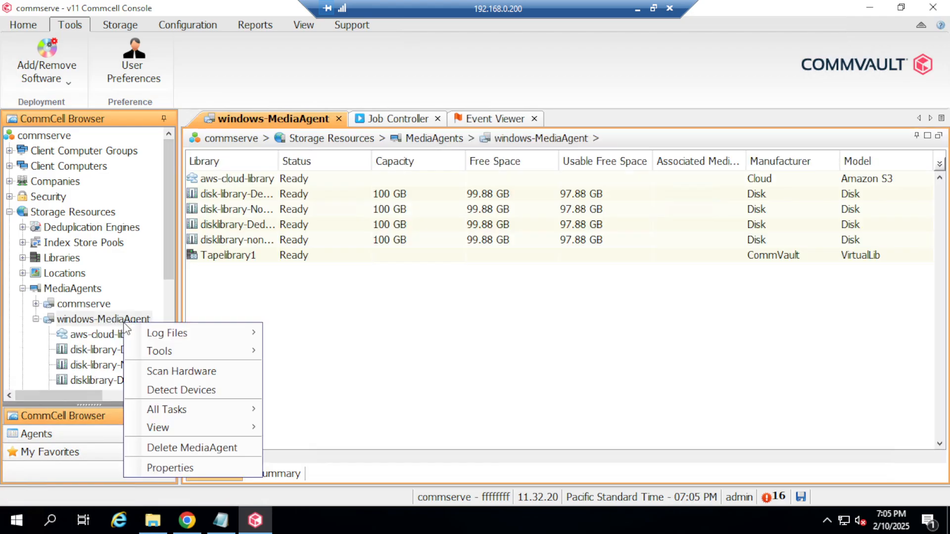
click(189, 468)
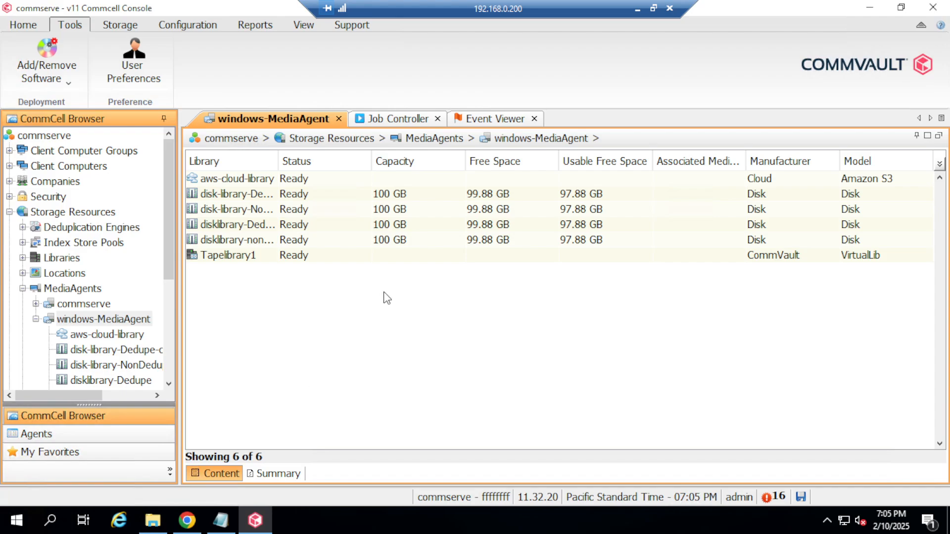
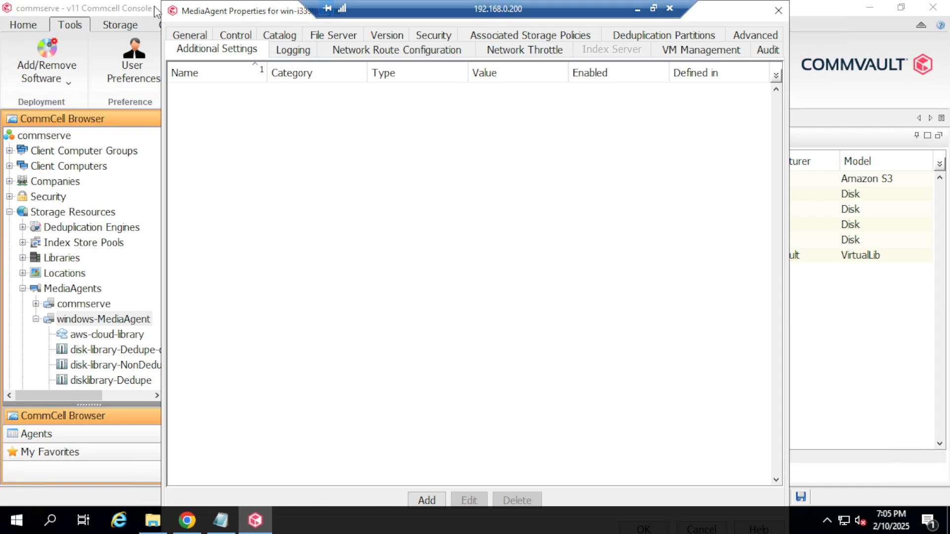
Step: Start a new additional setting on windows-MediaAgent and paste sVirtualTapeDirectory as its name
drag(164, 2, 199, 75)
drag(352, 88, 363, 56)
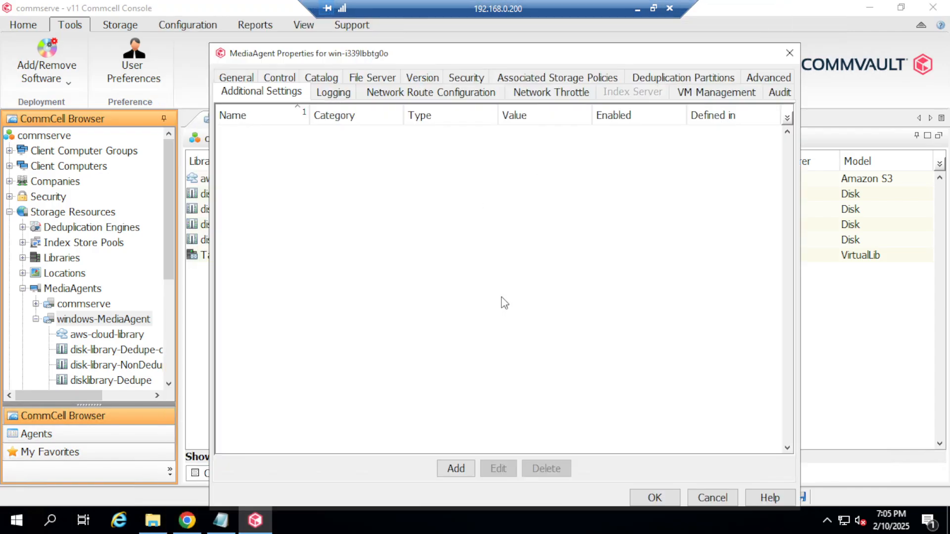
click(457, 469)
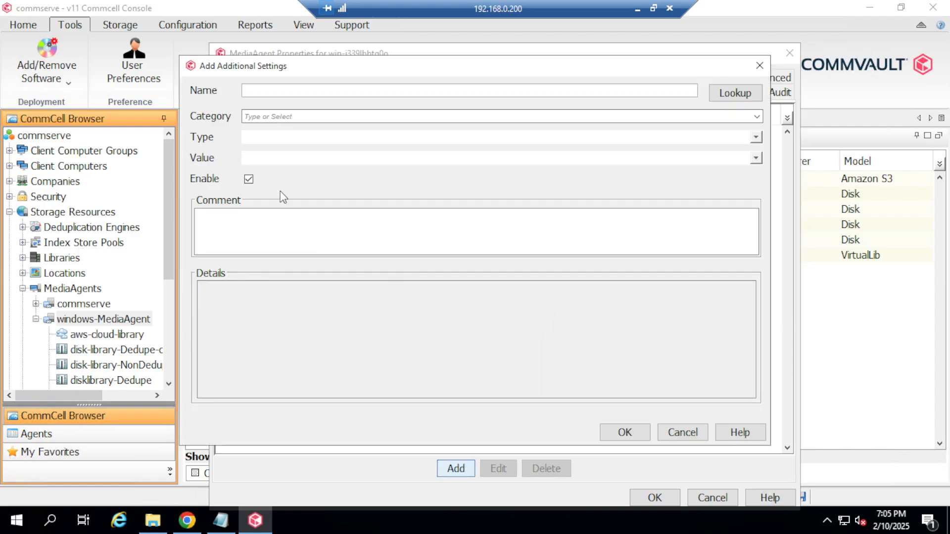
click(221, 520)
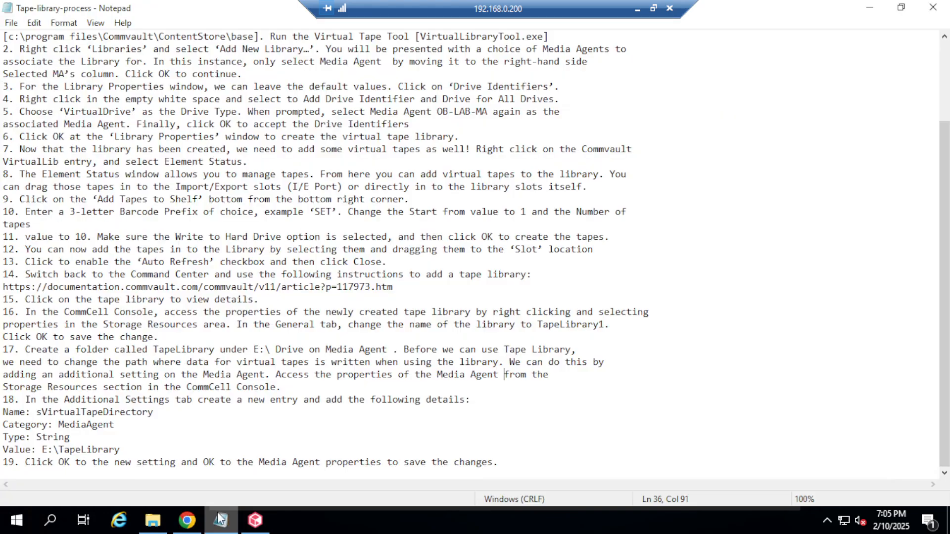
drag(37, 408, 136, 409)
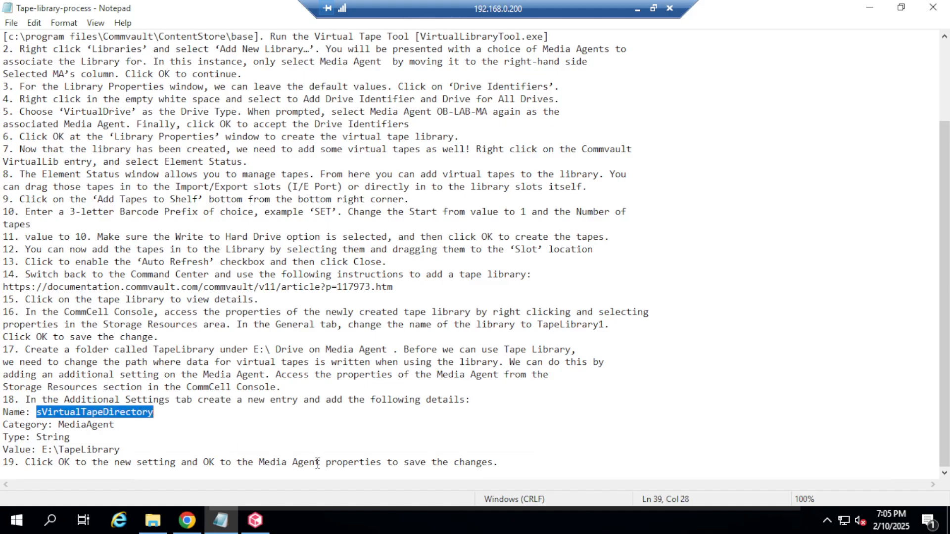
click(255, 519)
text(sVirtualTapeDirectory)
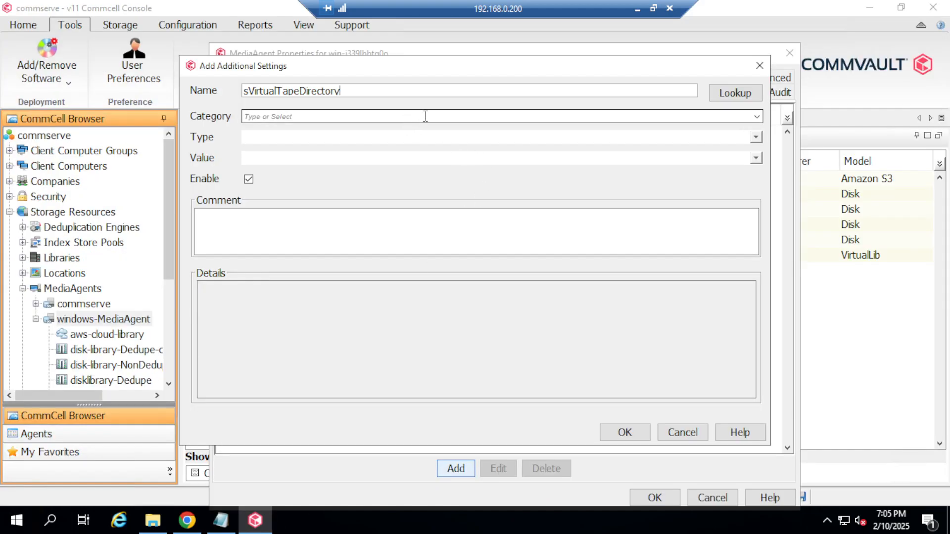
Step: Search the known-settings lookup for sVirtualTapeDirectory, cancel it, and move to the Category field
click(729, 99)
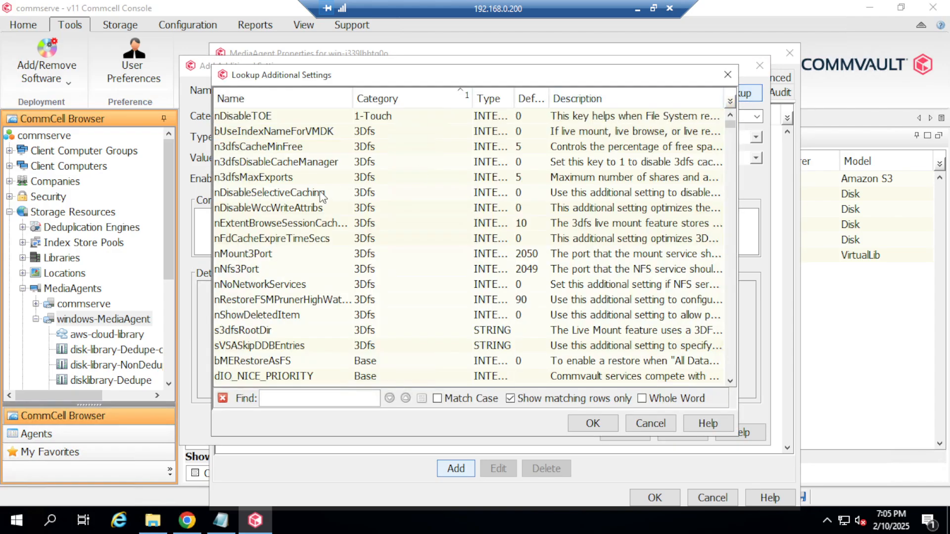
click(267, 402)
text(sVirtualTapeDirectory)
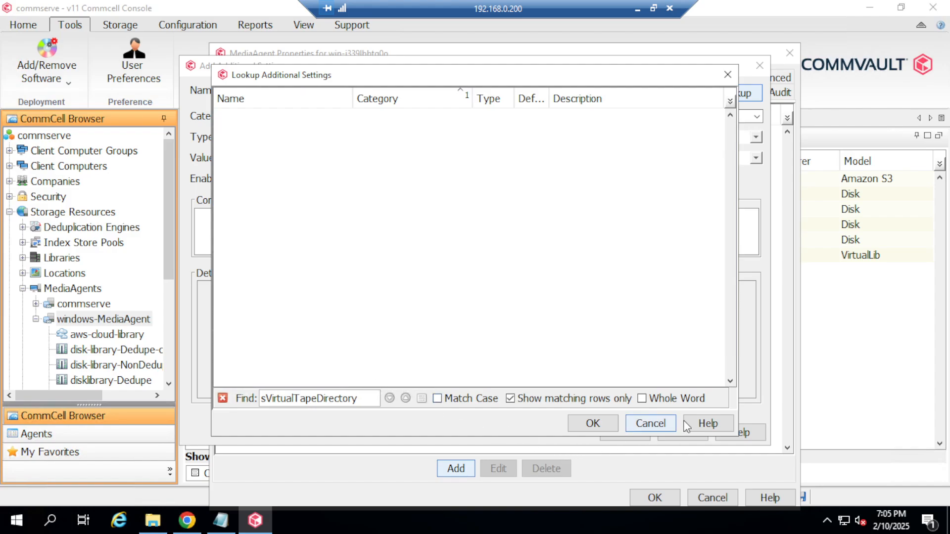
click(661, 424)
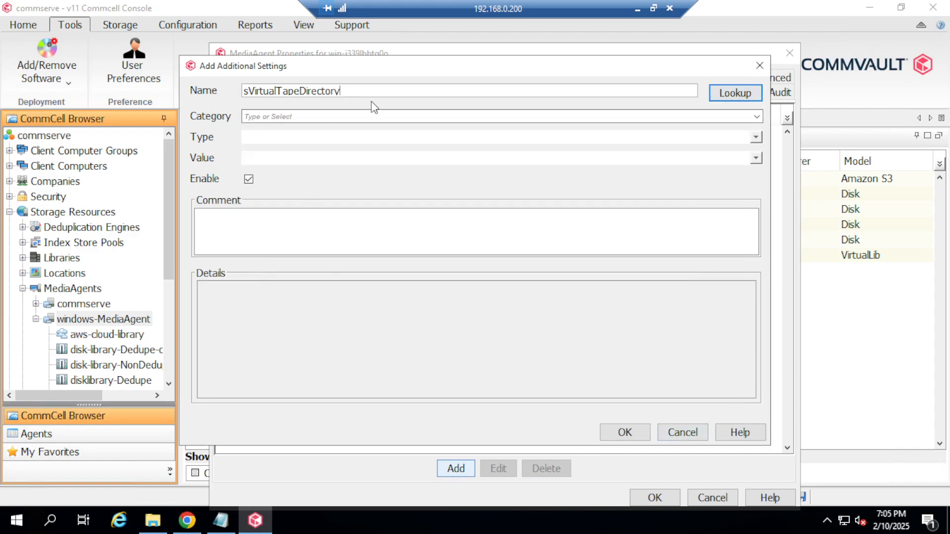
click(353, 115)
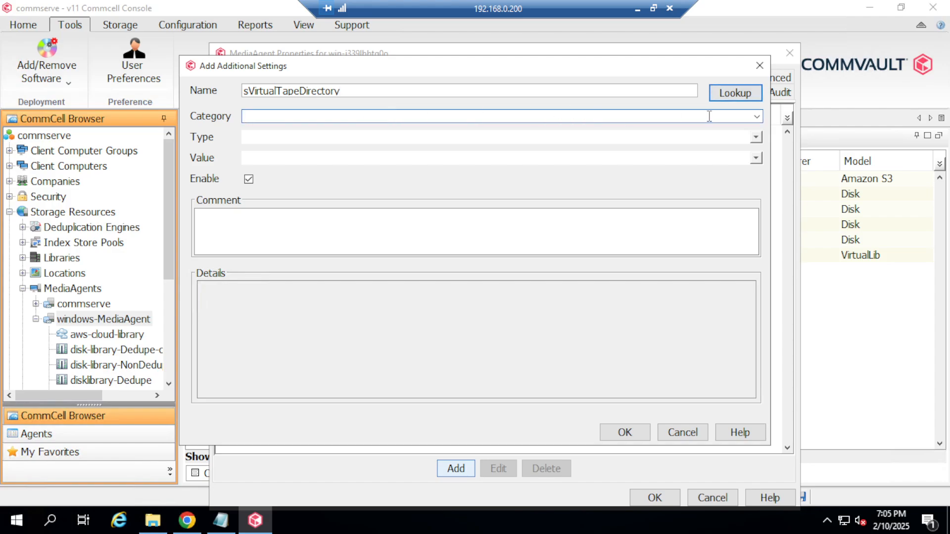
Step: Set the setting's category to MediaAgent, type to STRING and value to E:\TapeLibrary
click(756, 117)
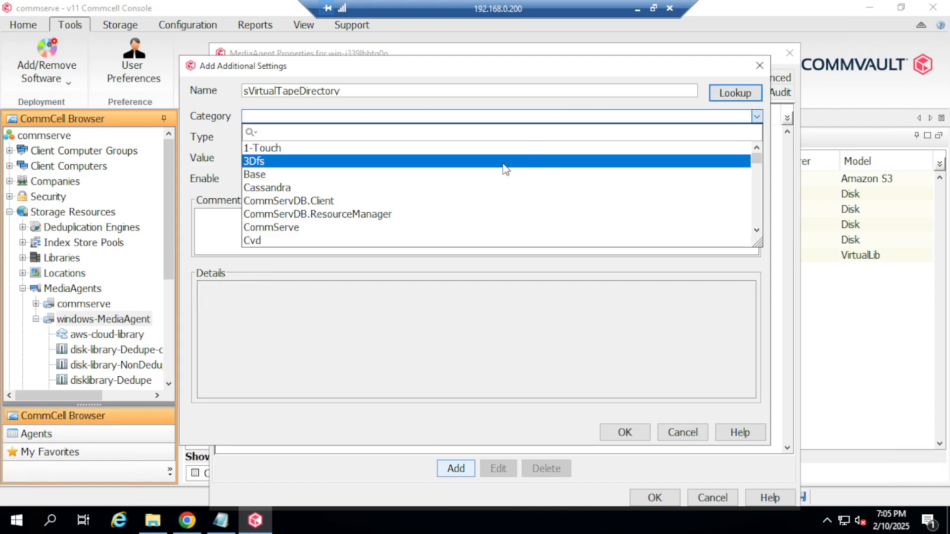
text(med)
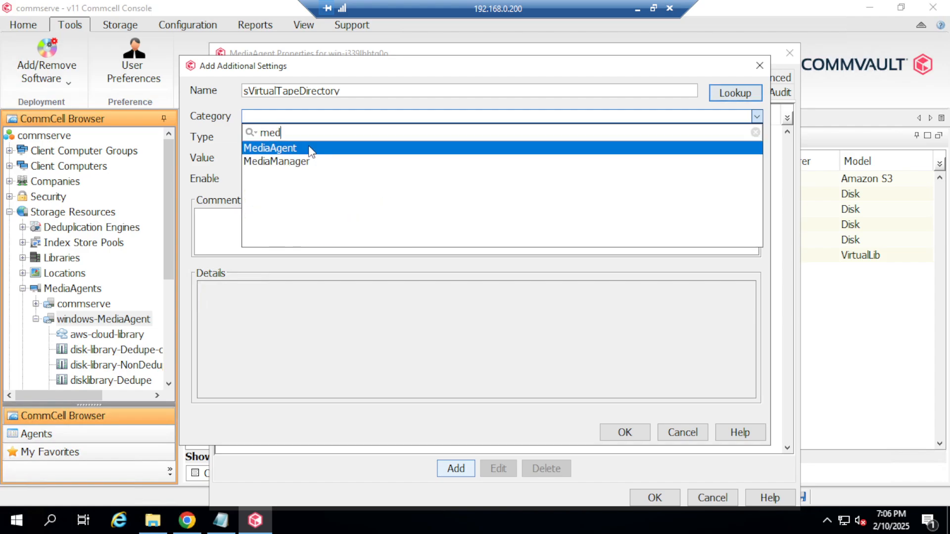
click(310, 148)
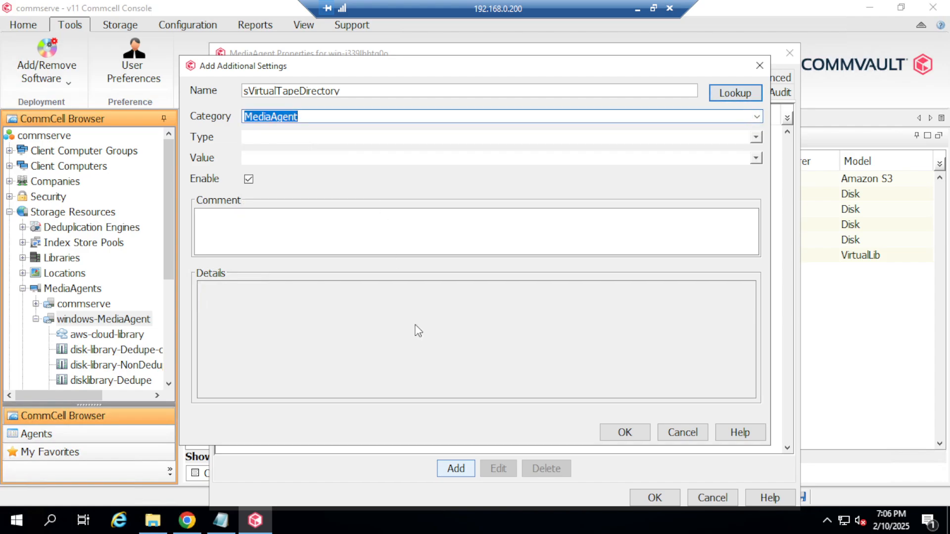
click(220, 520)
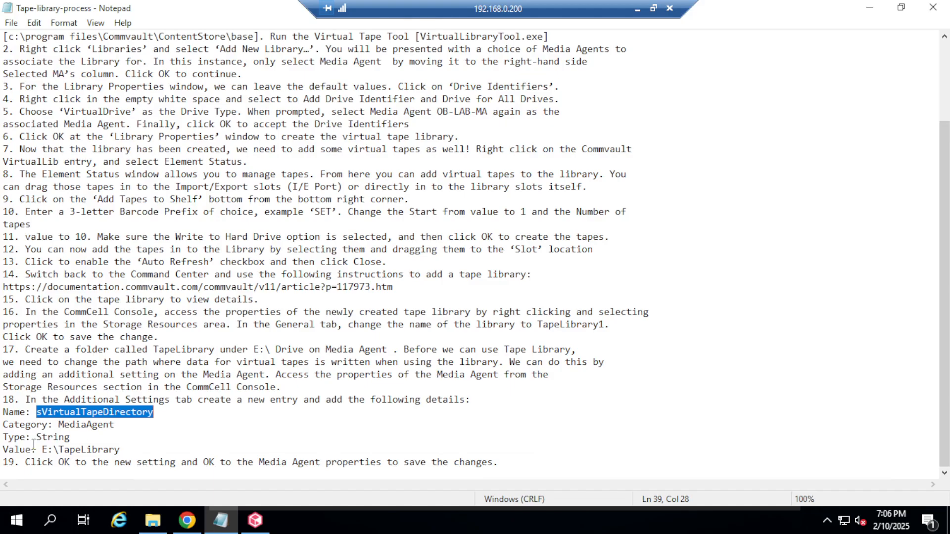
drag(43, 449, 125, 450)
key(ctrl+c)
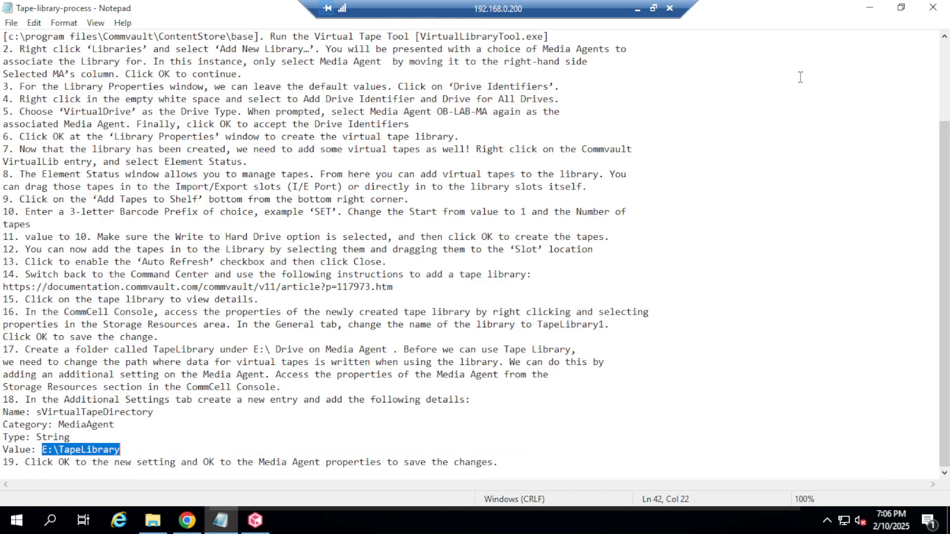
click(869, 7)
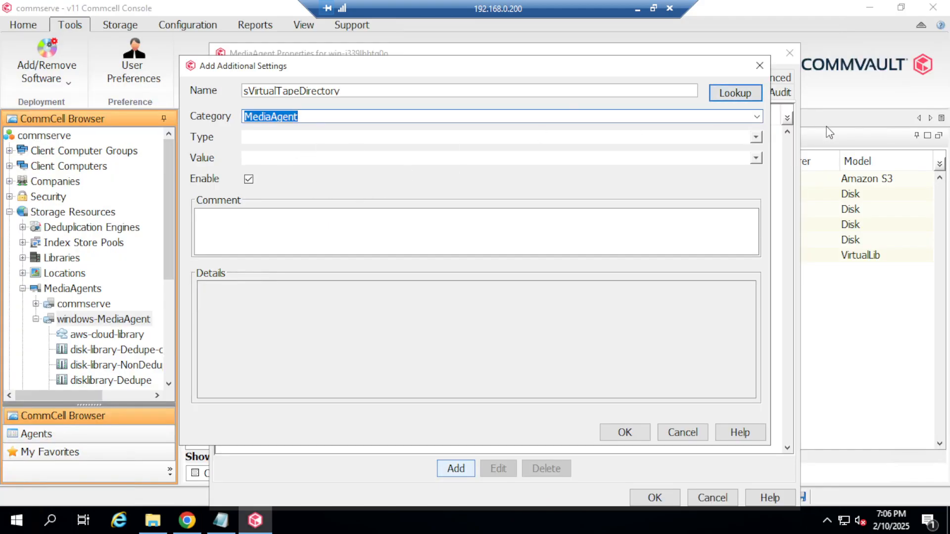
click(756, 138)
click(271, 210)
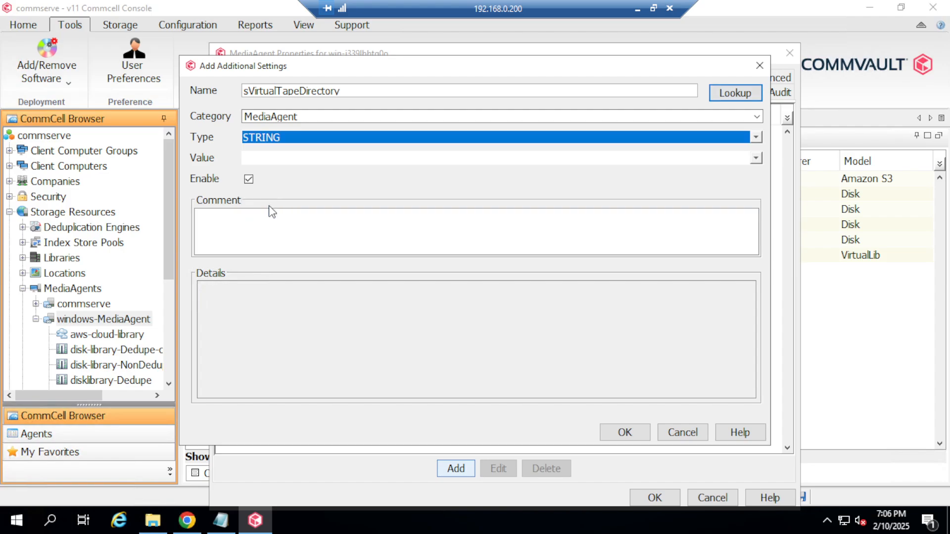
click(296, 159)
key(ctrl+v)
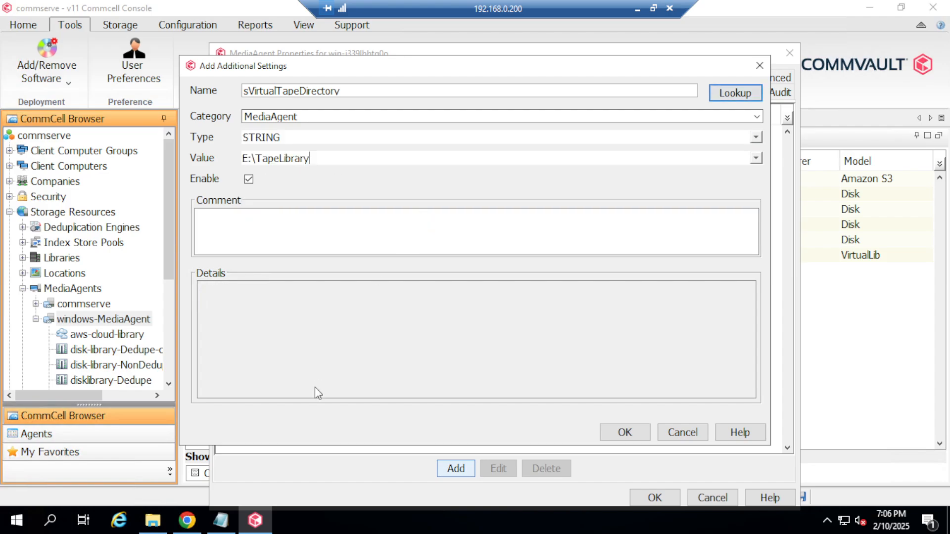
Step: Check that the entered value matches the TapeLibrary folder's path, E:\TapeLibrary
click(167, 520)
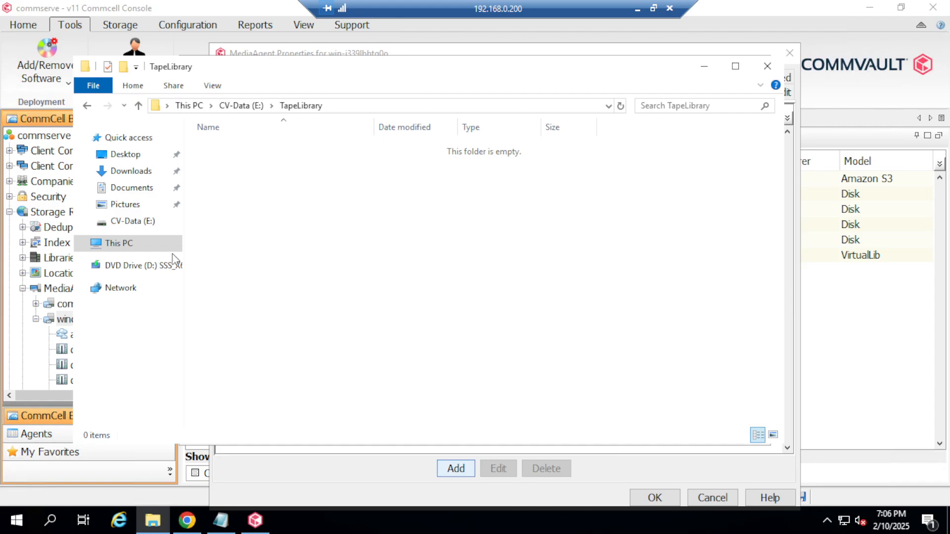
click(373, 108)
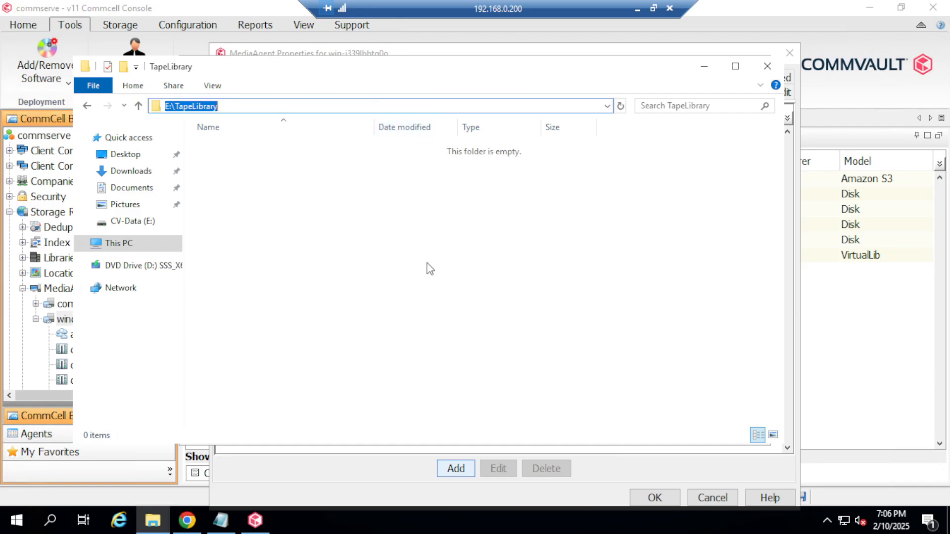
click(704, 66)
drag(333, 157, 232, 162)
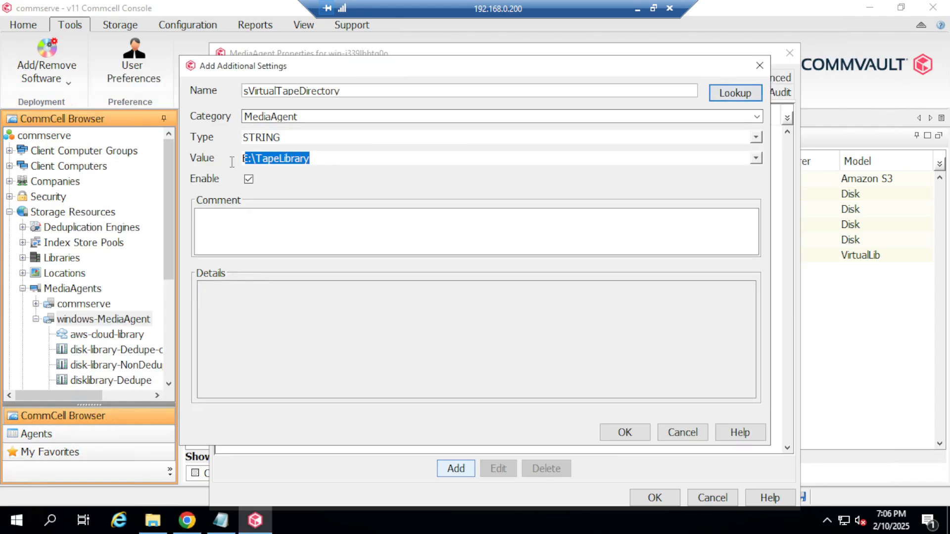
click(295, 248)
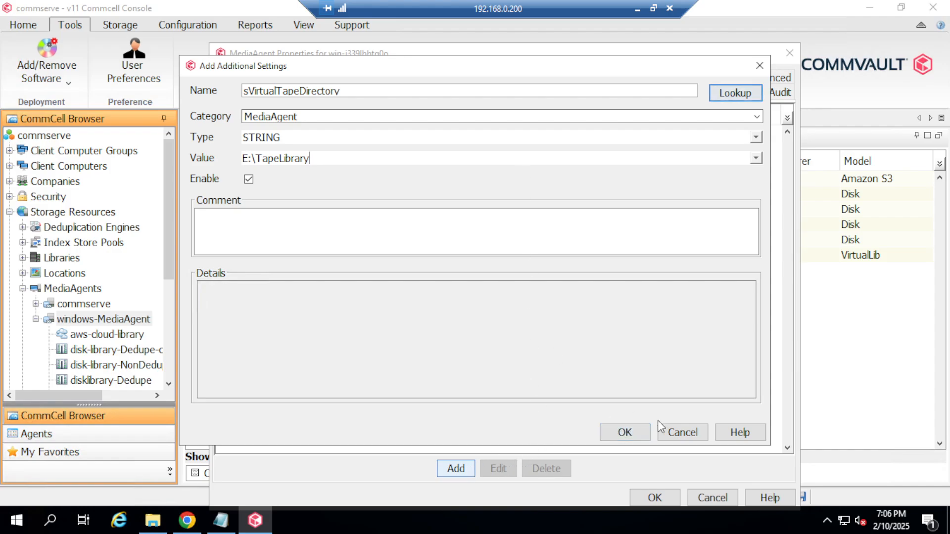
Step: Add the required comment 'vtl' and save the sVirtualTapeDirectory setting
click(625, 432)
click(476, 262)
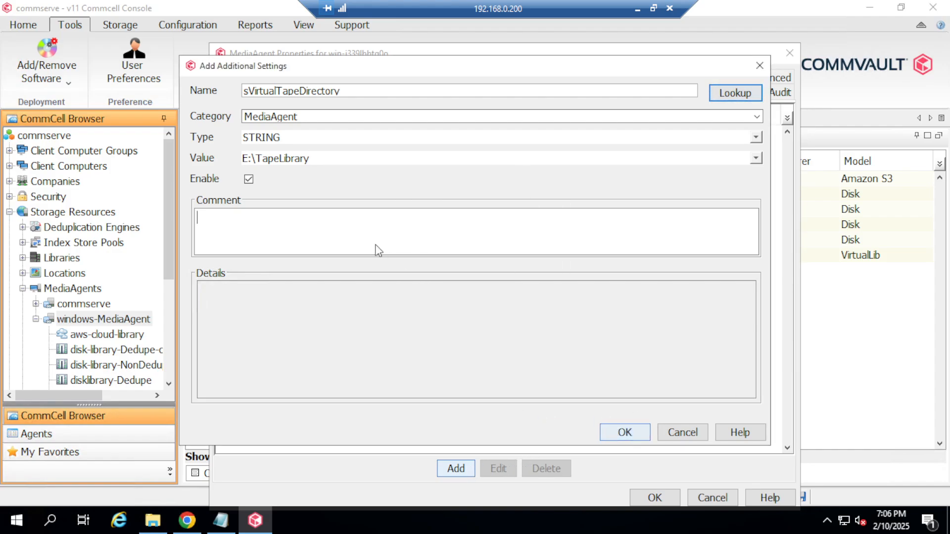
text(v)
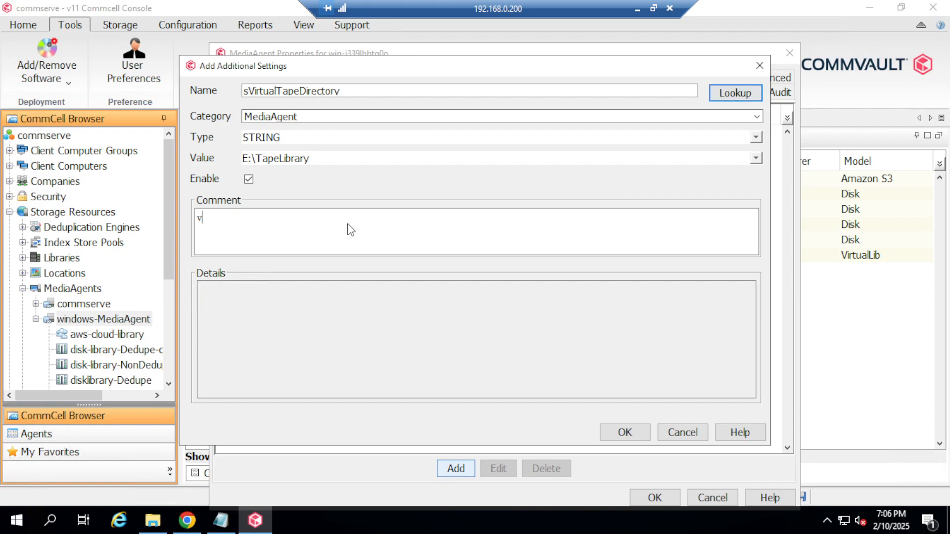
text(tl)
click(625, 432)
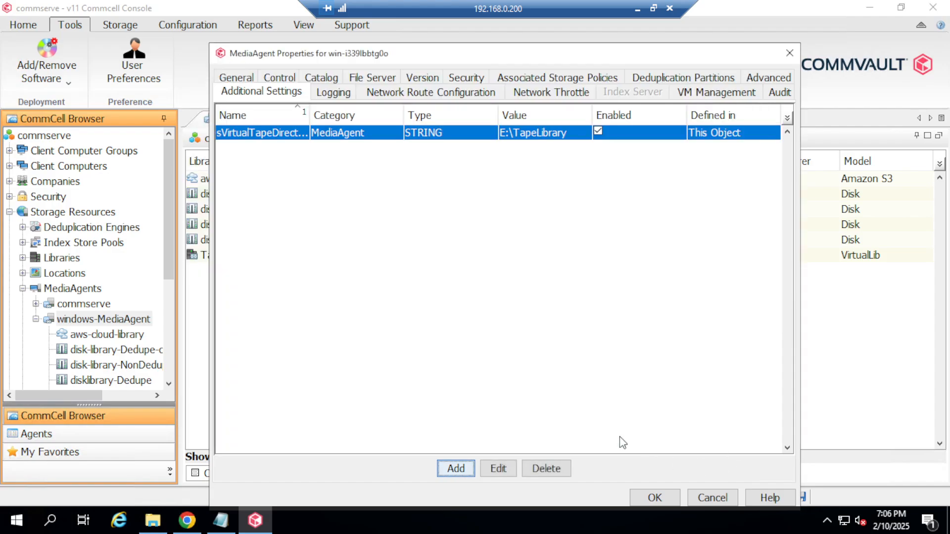
Step: Save the windows-MediaAgent properties and autofit the Library column to show full names like Tapelibrary1
click(657, 498)
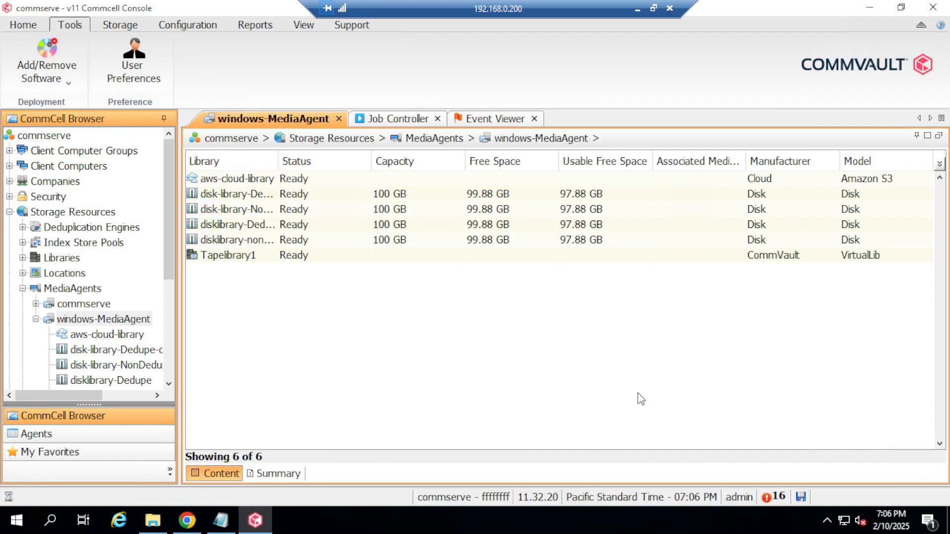
click(220, 519)
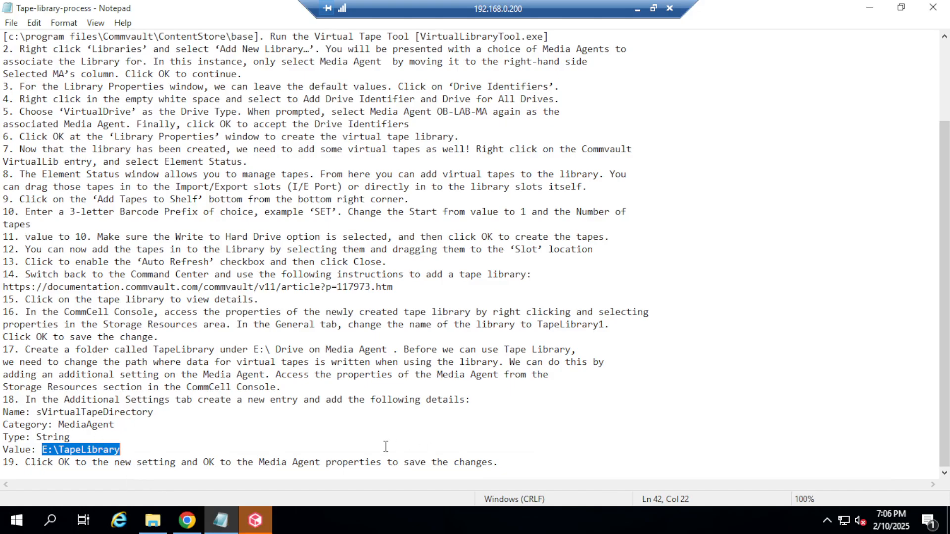
click(93, 462)
drag(93, 463, 500, 463)
click(501, 463)
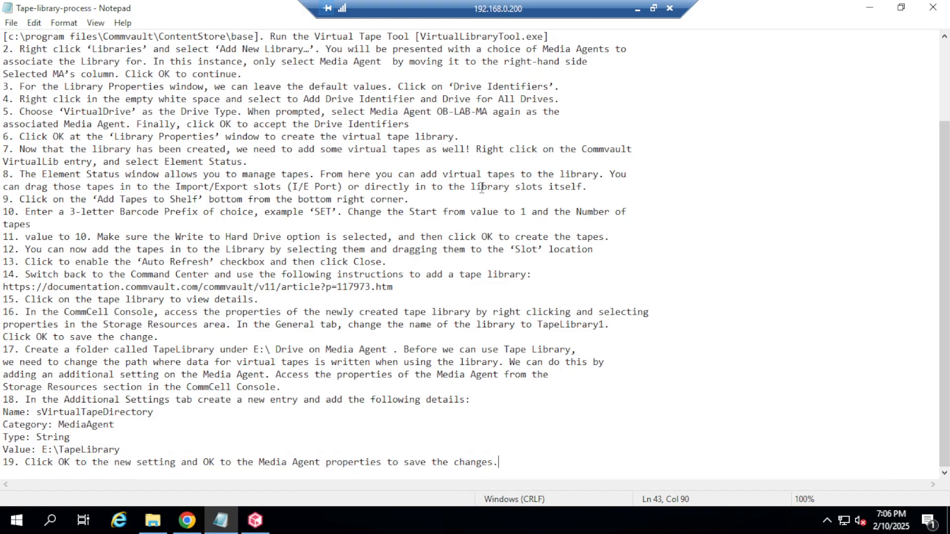
click(255, 520)
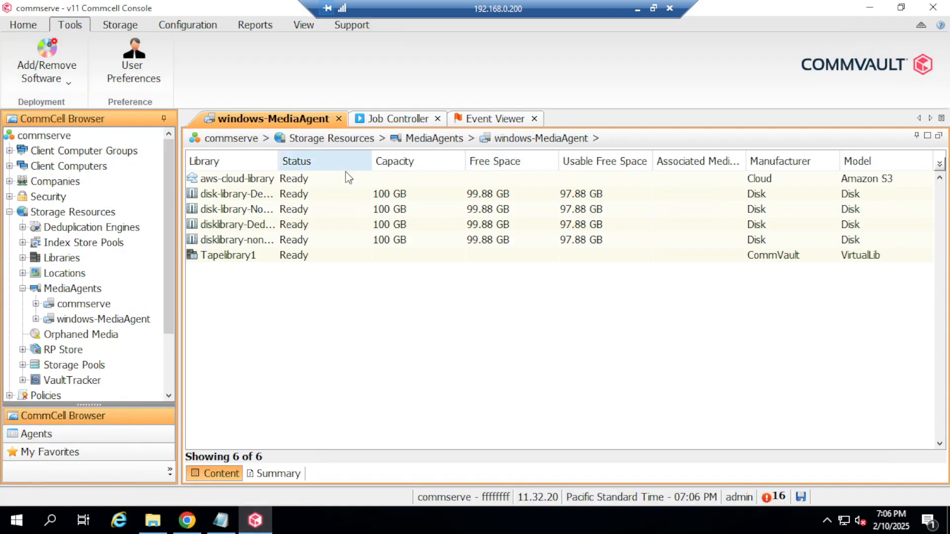
double_click(277, 157)
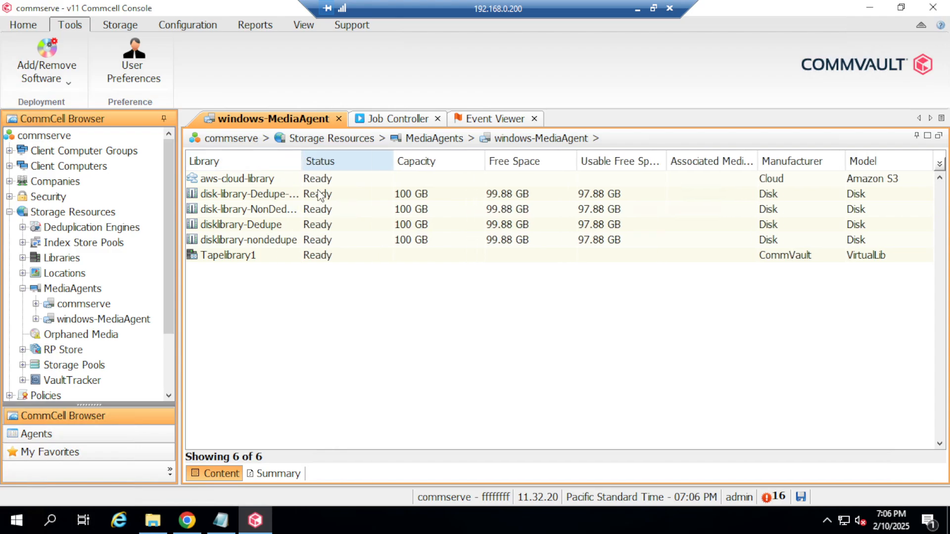
Step: Open windows-client from Protect > File servers, return to the list, then minimise Remote Desktop
click(187, 521)
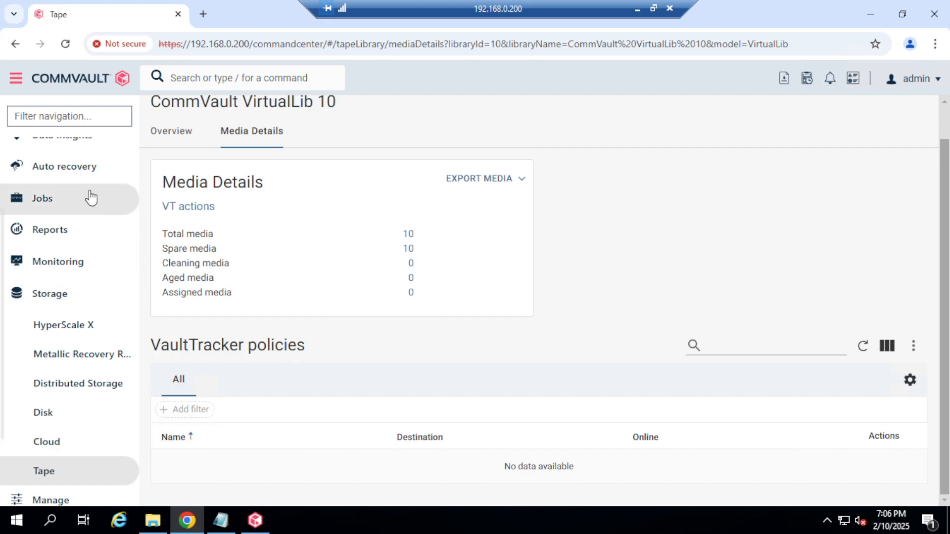
scroll(94, 201, up, 3)
click(64, 223)
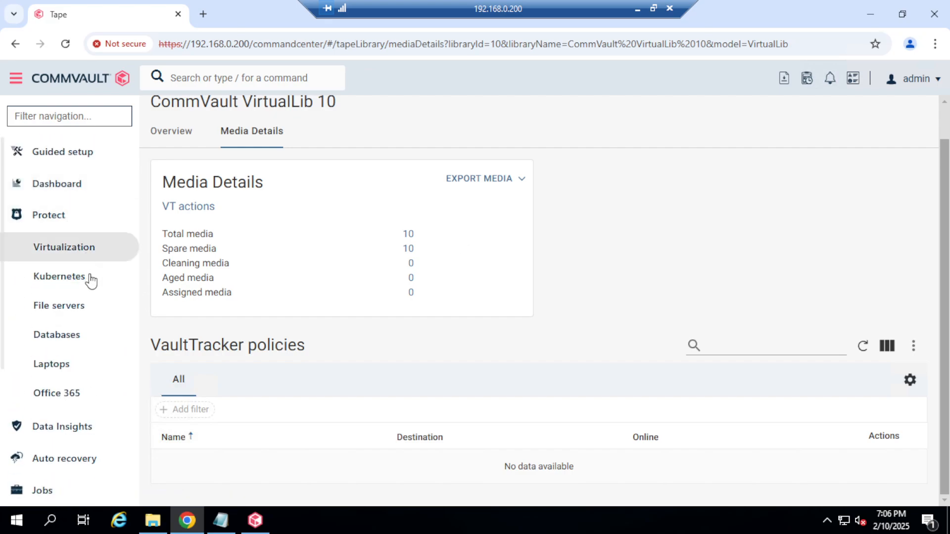
click(70, 314)
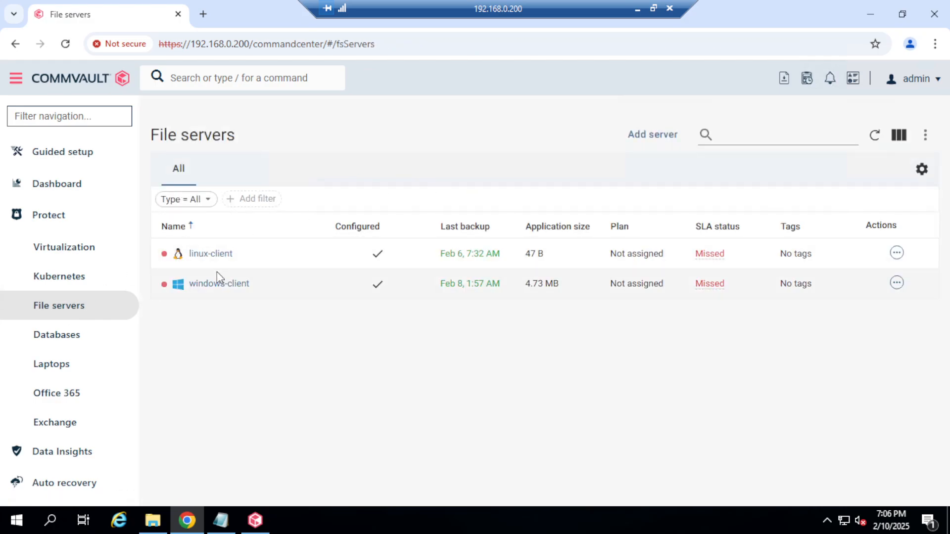
click(218, 284)
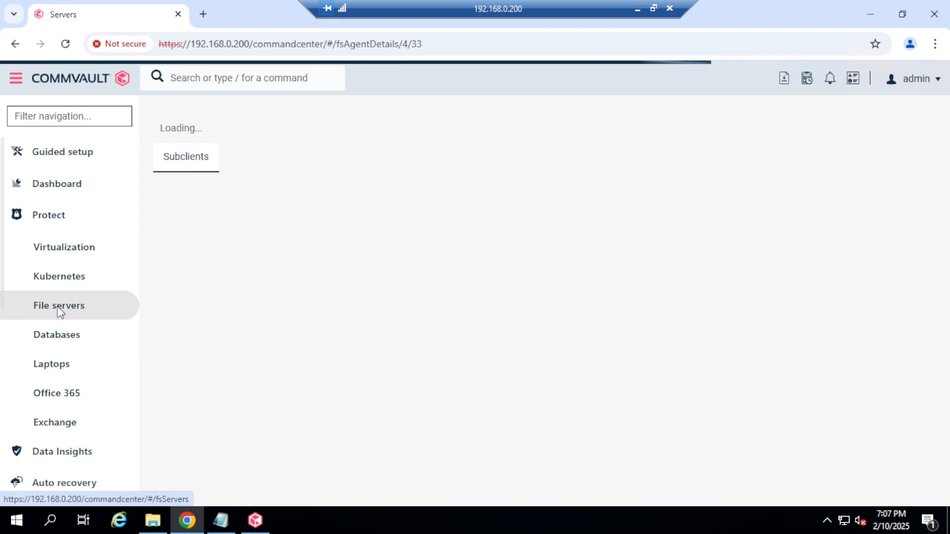
click(35, 307)
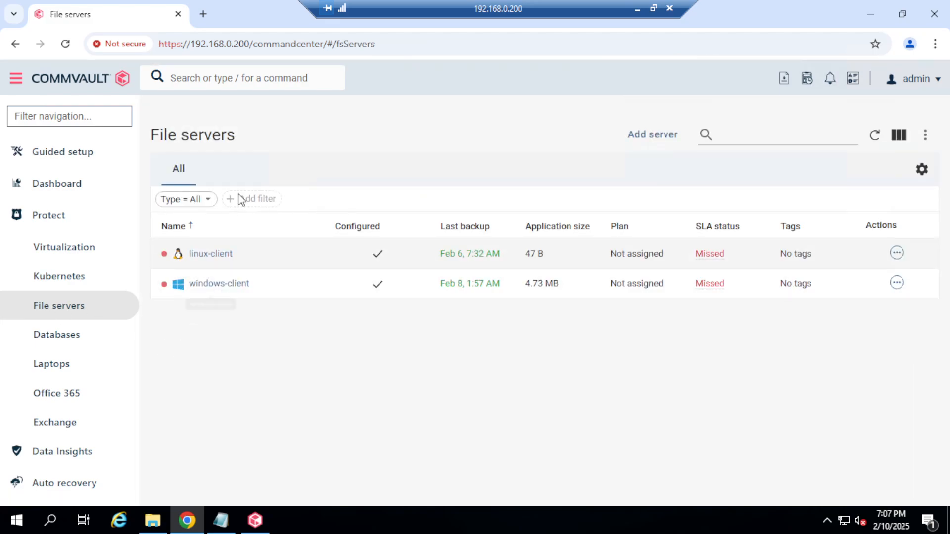
click(637, 10)
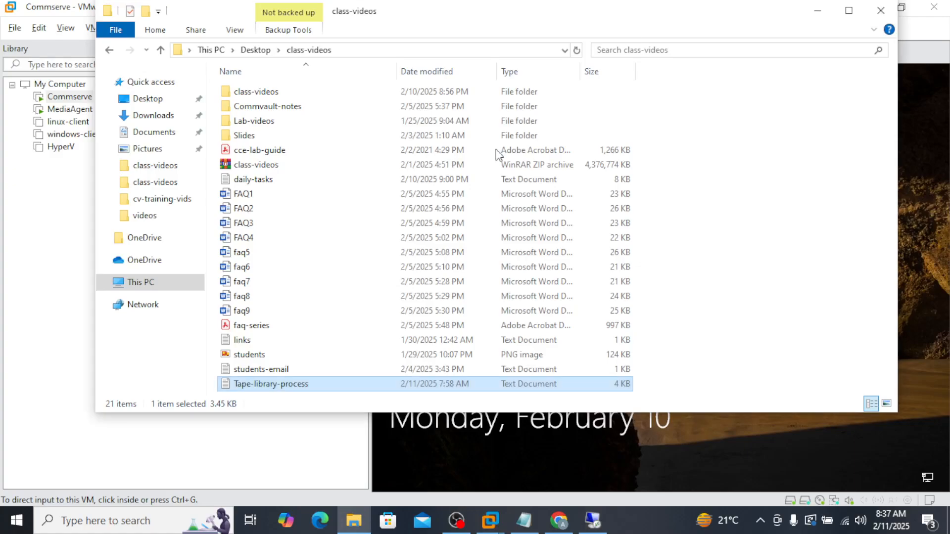
Step: Open the windows-client VM console in VMware Workstation, then return to the Remote Desktop session
mouse_move(490, 520)
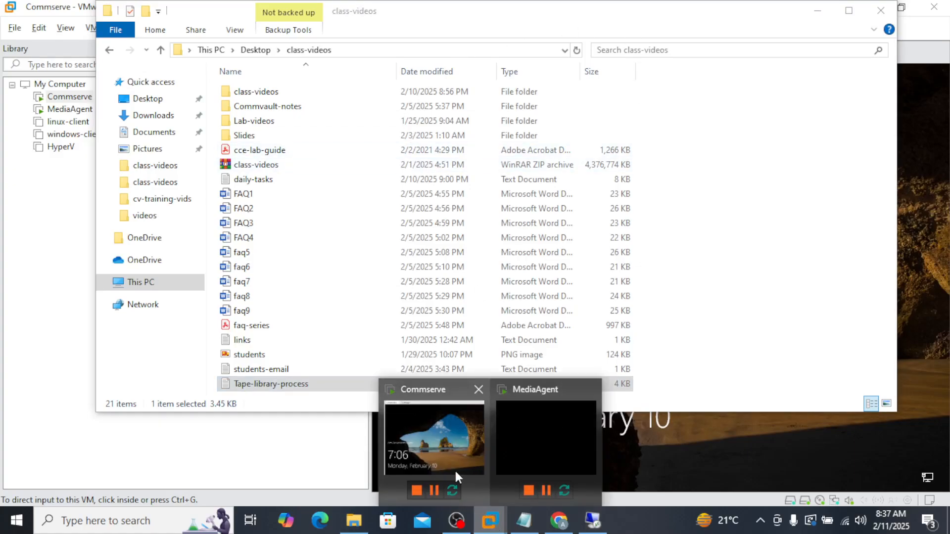
click(454, 468)
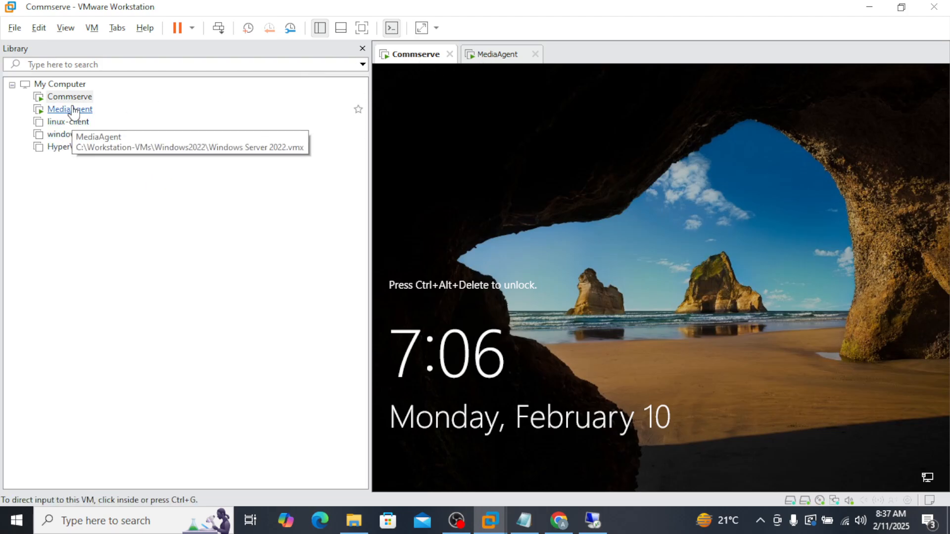
click(75, 134)
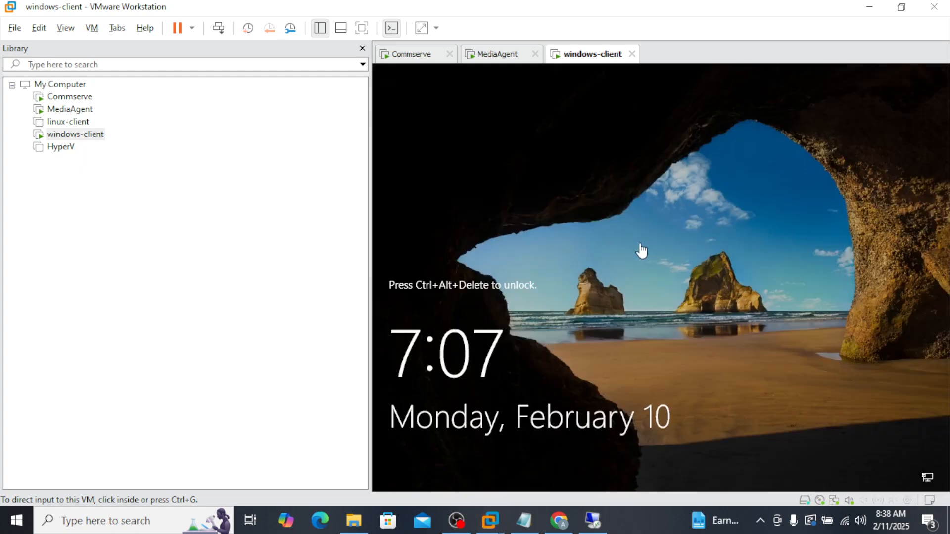
click(594, 520)
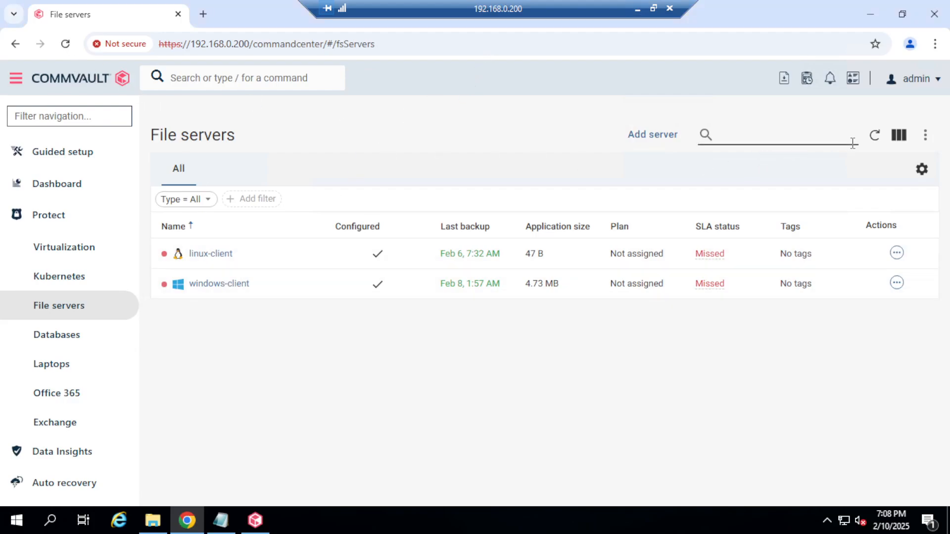
Step: Reload the File servers list and open windows-client to see its subclients, including test
click(875, 136)
click(217, 284)
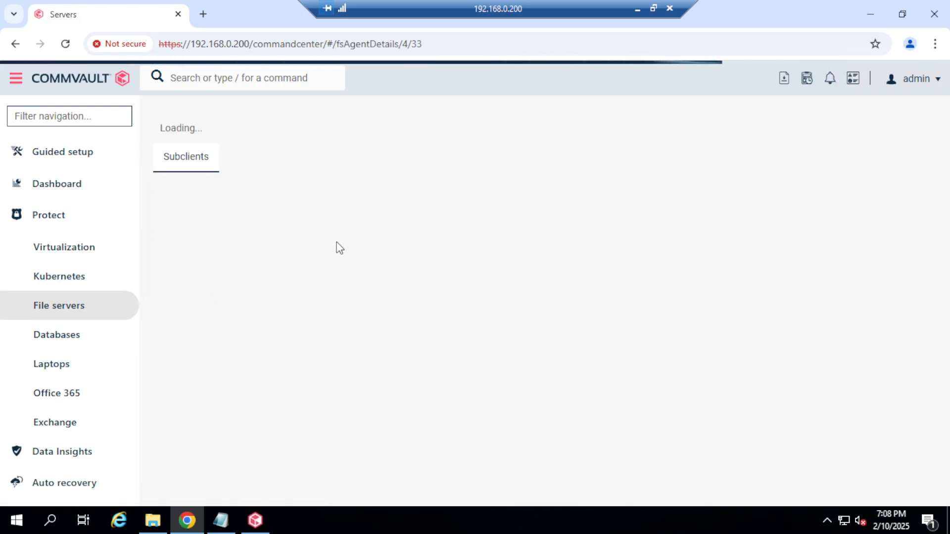
scroll(339, 334, down, 8)
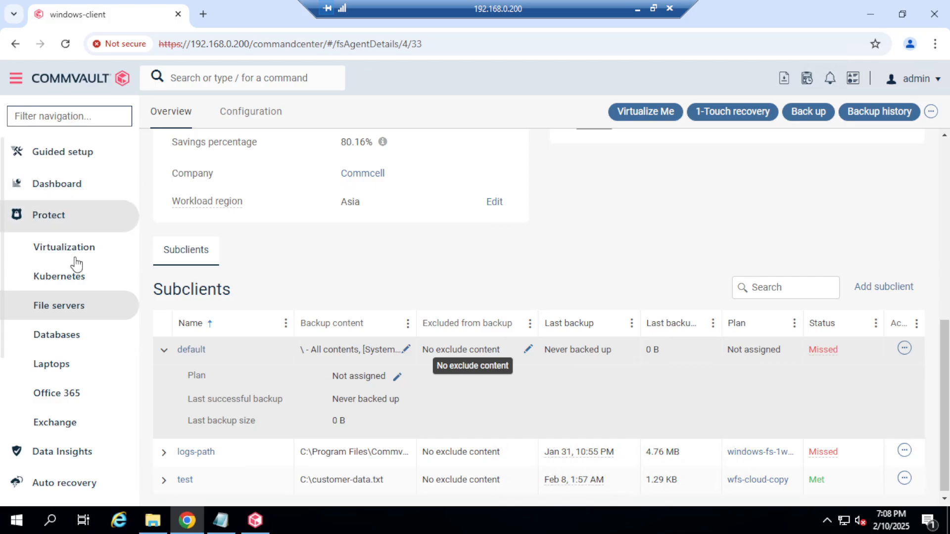
Step: Go to the Plans page under Manage in the left navigation
click(23, 220)
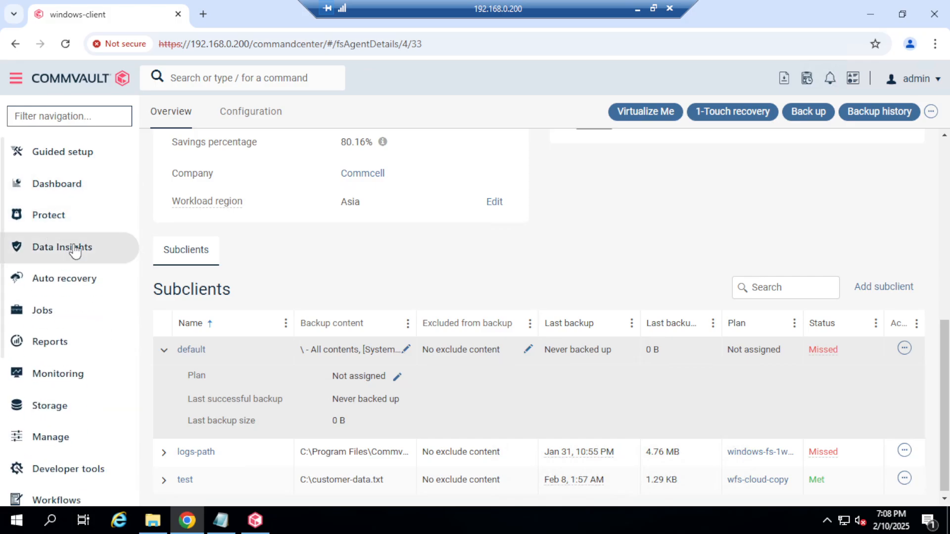
click(24, 441)
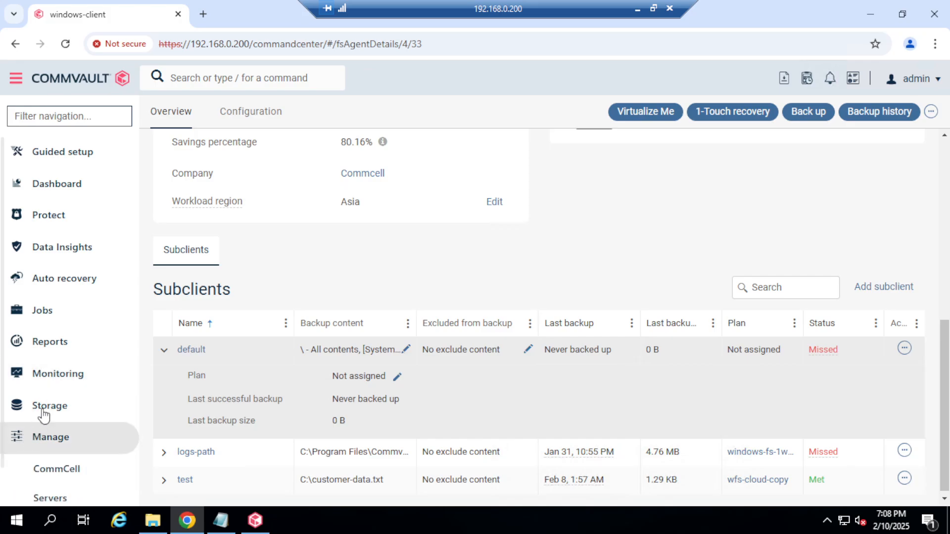
scroll(60, 376, down, 4)
click(79, 401)
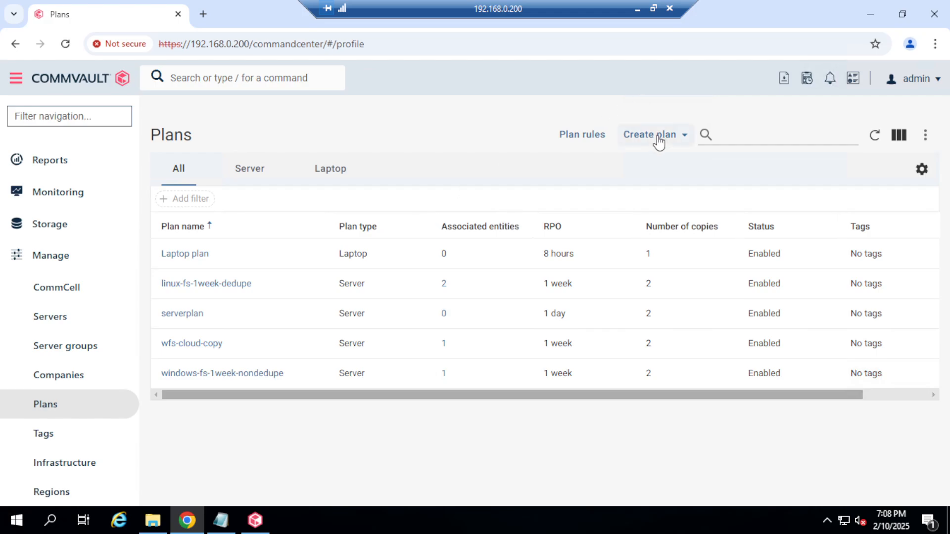
Step: Create a Server backup plan named wfs-tape-copy and continue to Backup Destinations
click(658, 138)
click(655, 161)
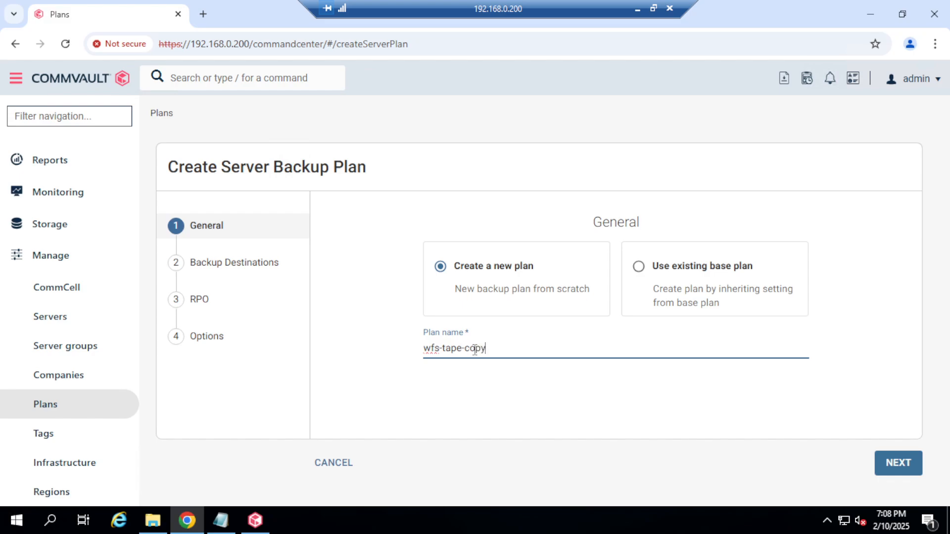
click(898, 462)
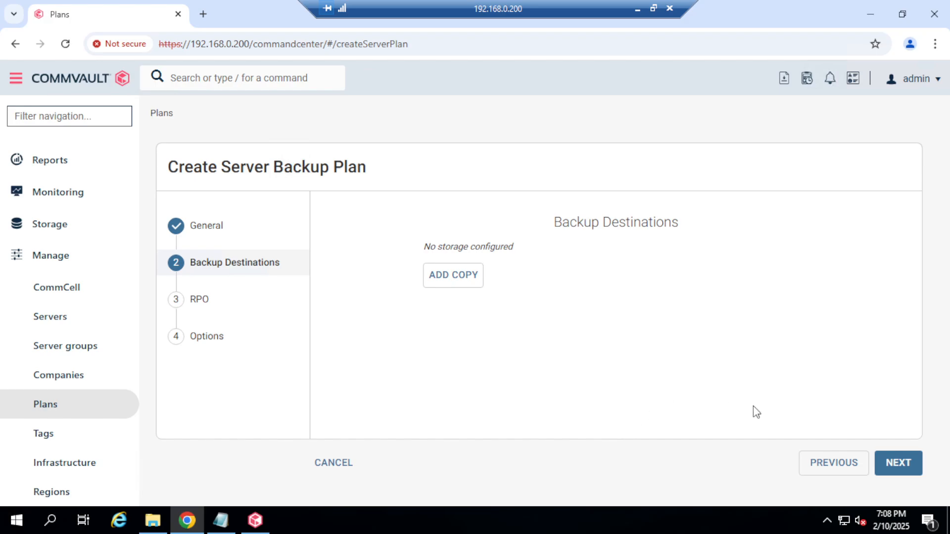
Step: Add a Primary copy on the CommVault VirtualLib 10 tape storage, retained for 1 week
click(430, 286)
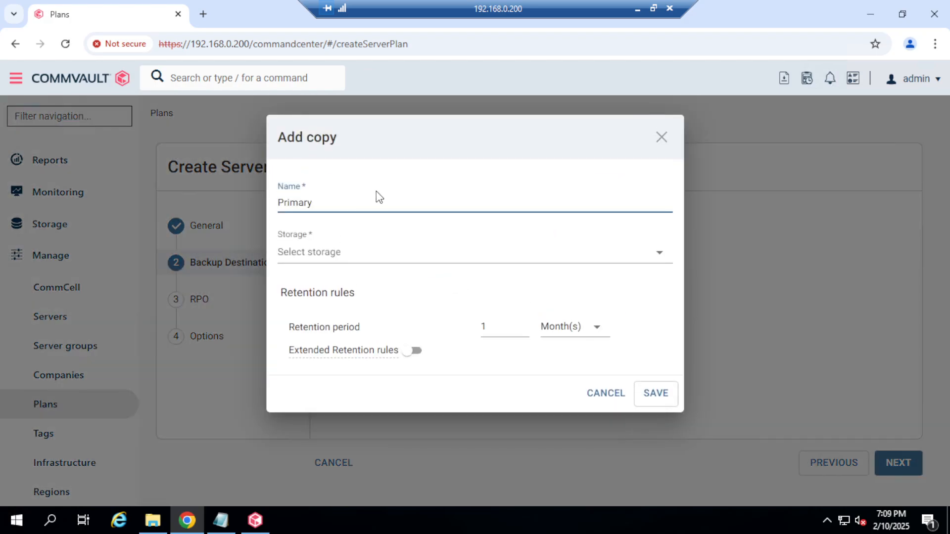
click(375, 250)
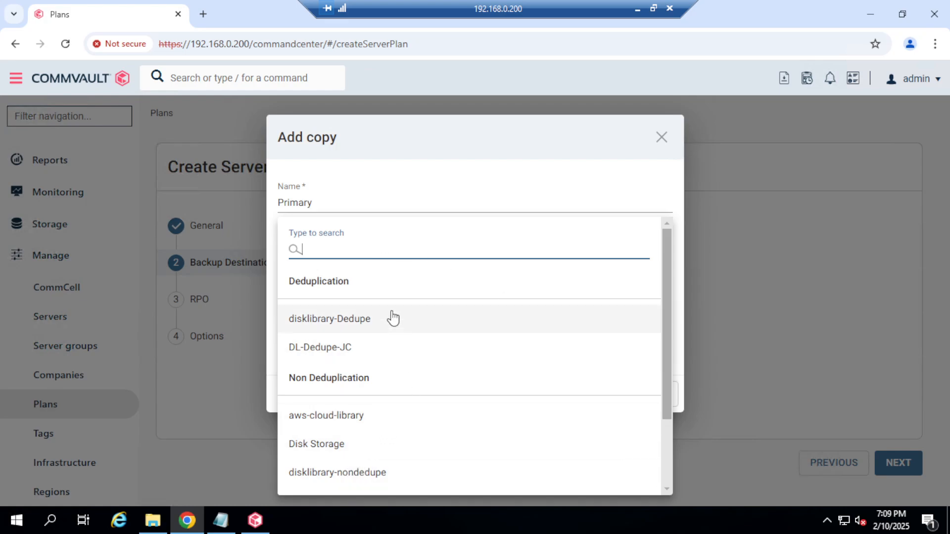
scroll(489, 361, down, 2)
scroll(494, 364, up, 2)
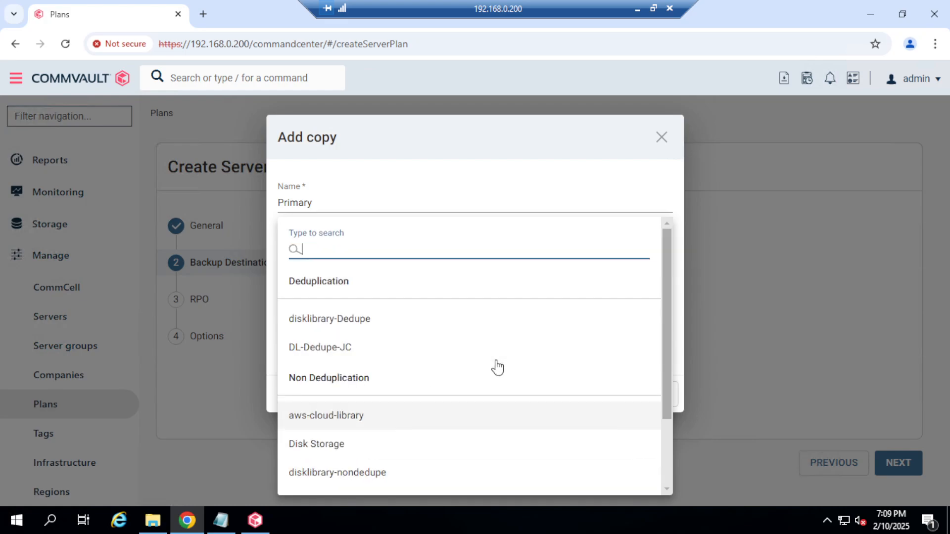
scroll(512, 372, down, 2)
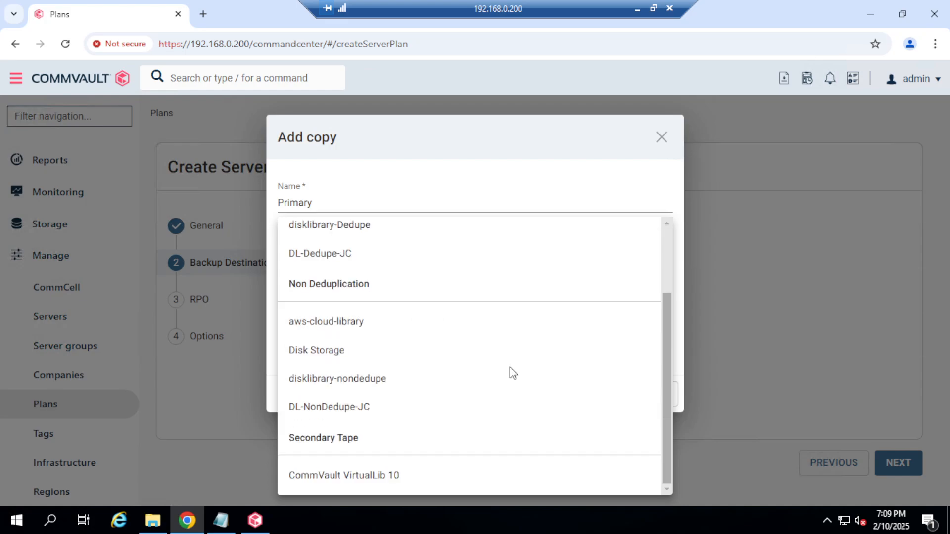
click(374, 480)
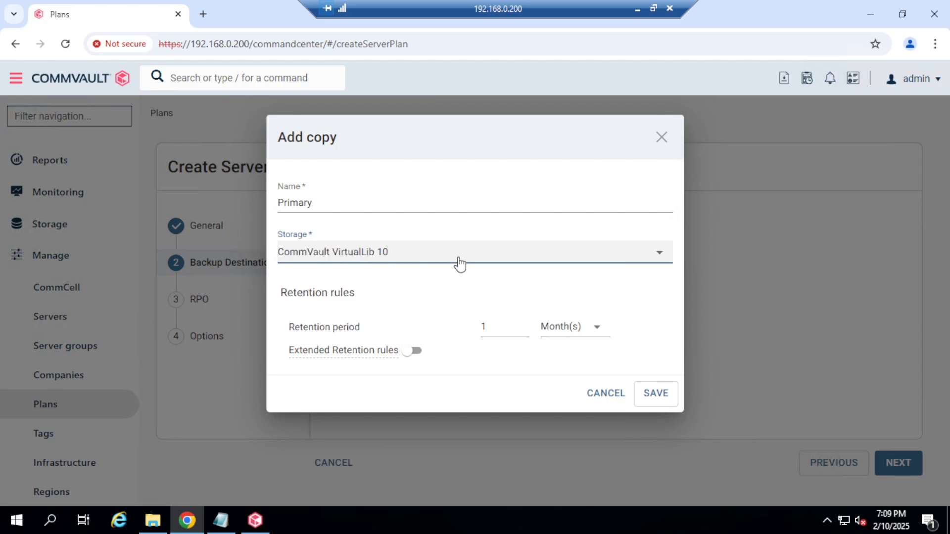
click(599, 331)
click(572, 387)
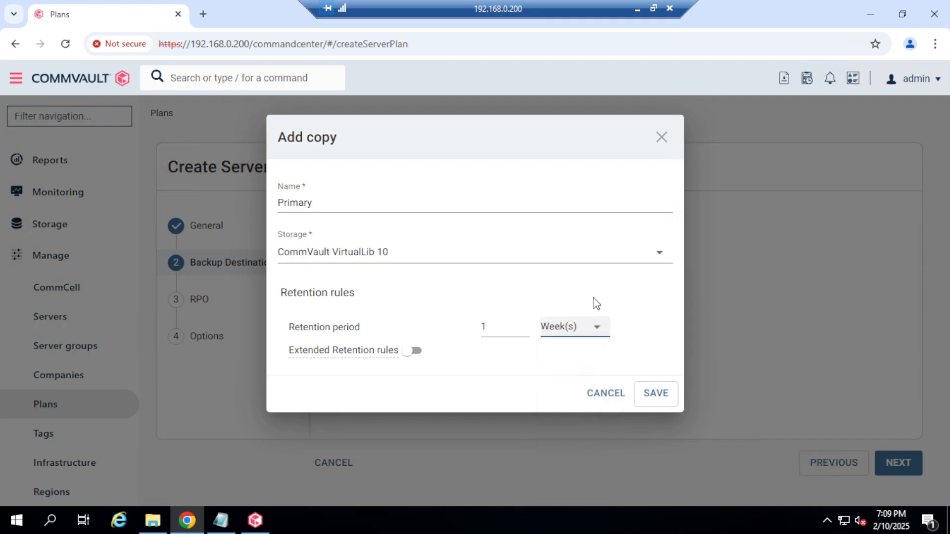
click(656, 395)
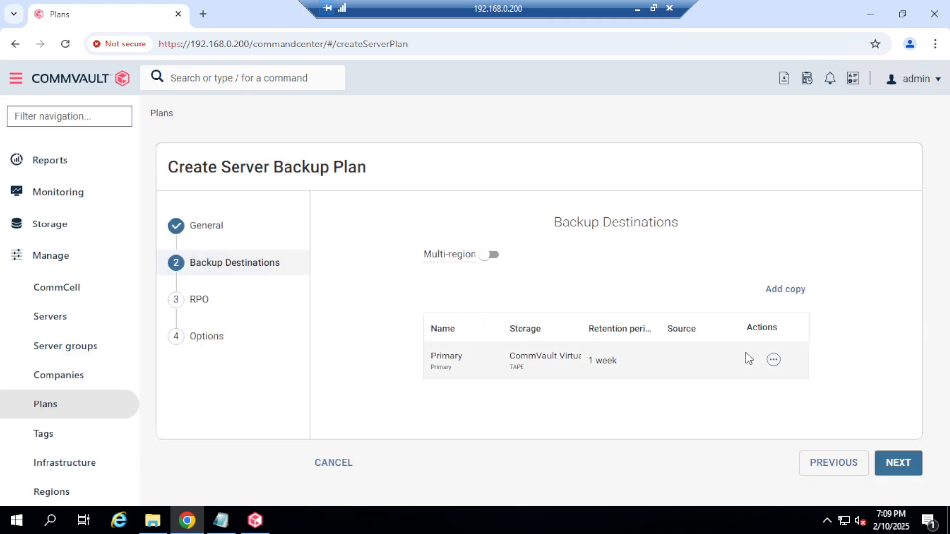
Step: Keep the default RPO schedule and options, and submit the wfs-tape-copy plan
click(885, 467)
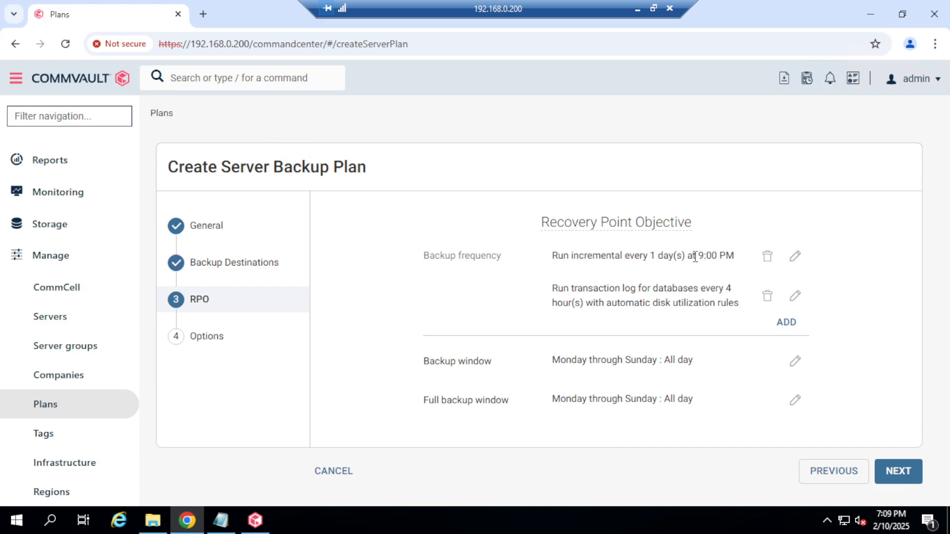
click(896, 472)
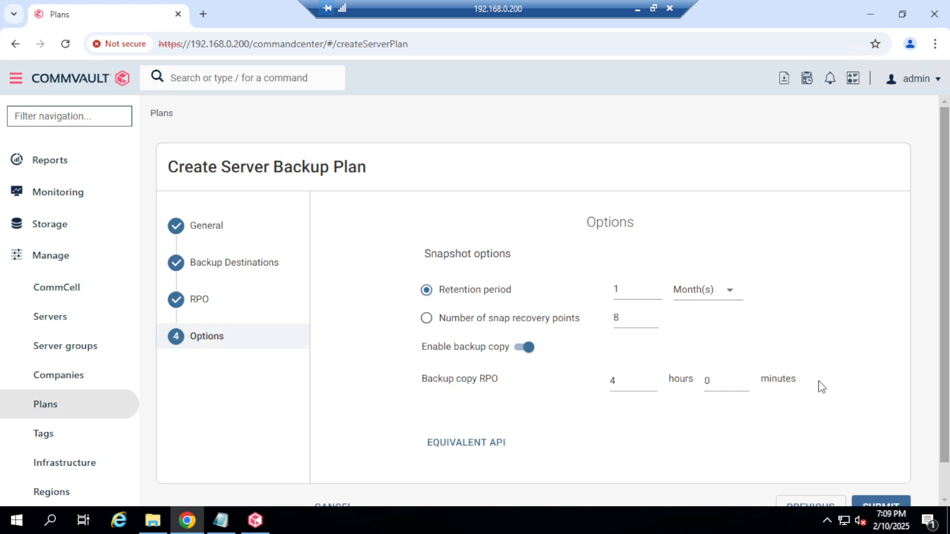
scroll(854, 435, down, 1)
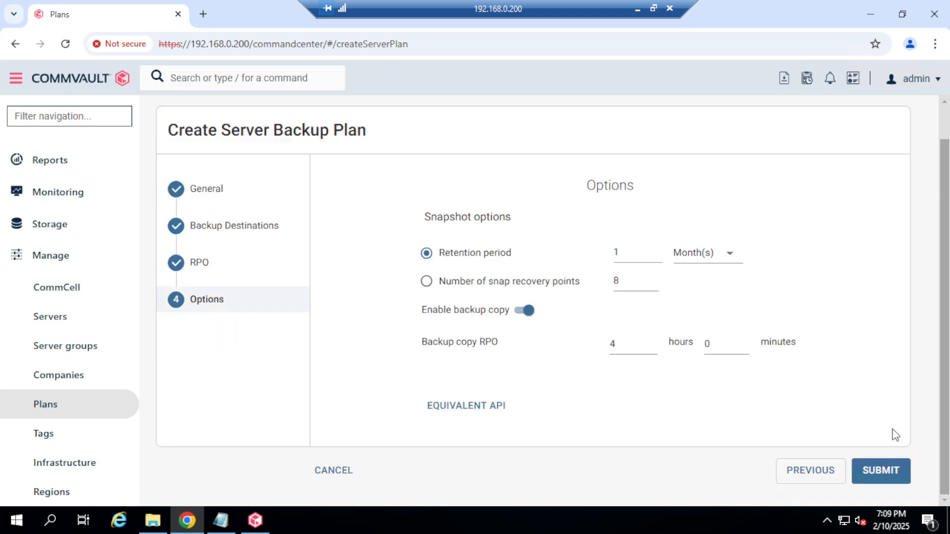
click(884, 472)
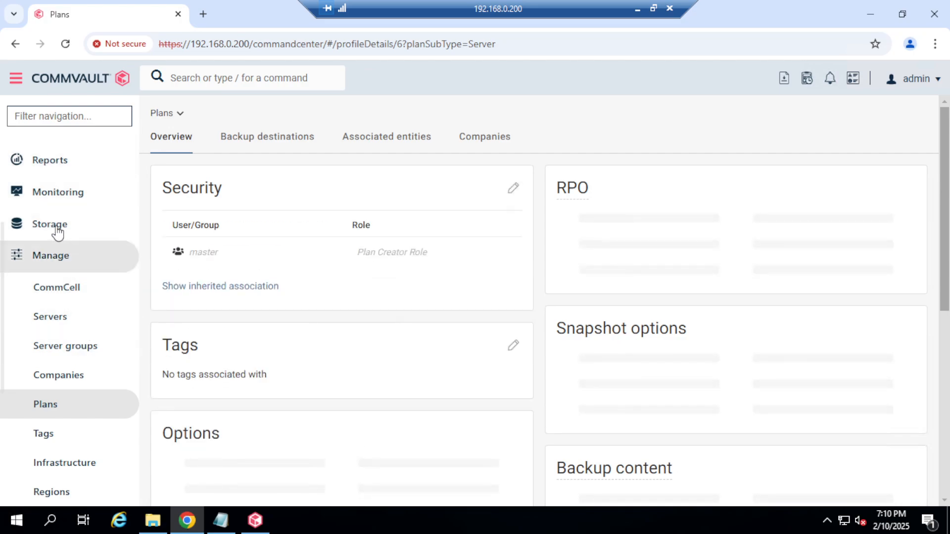
Step: Open the test subclient from windows-client's Subclients list under Protect > File servers
scroll(47, 233, up, 4)
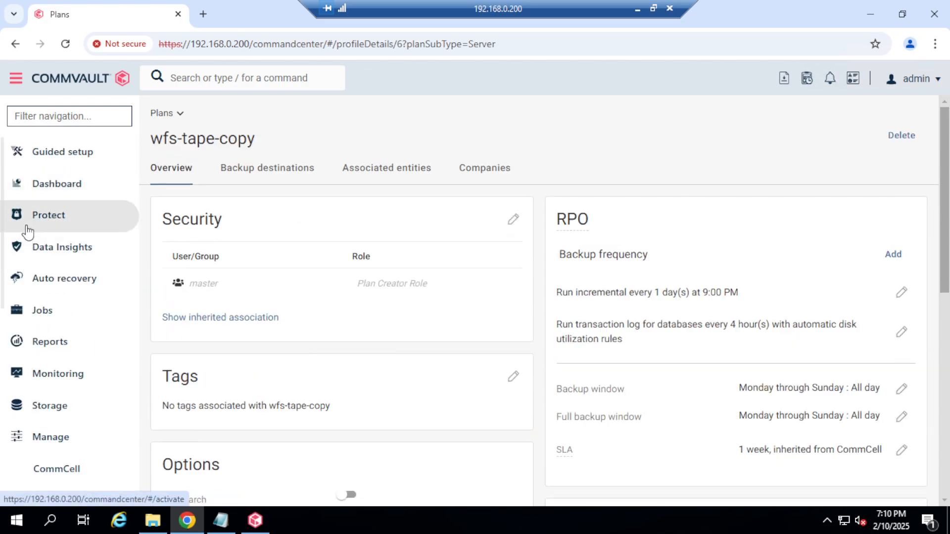
click(24, 224)
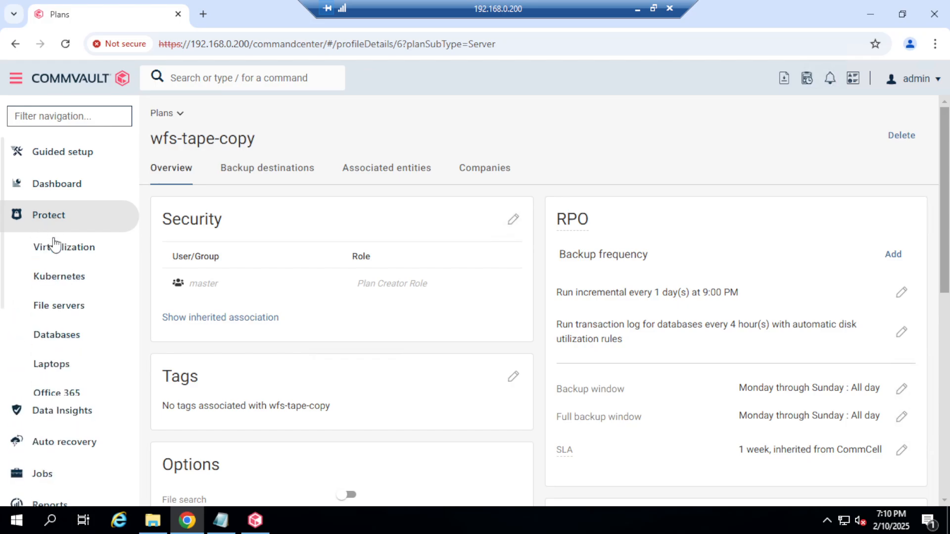
click(68, 316)
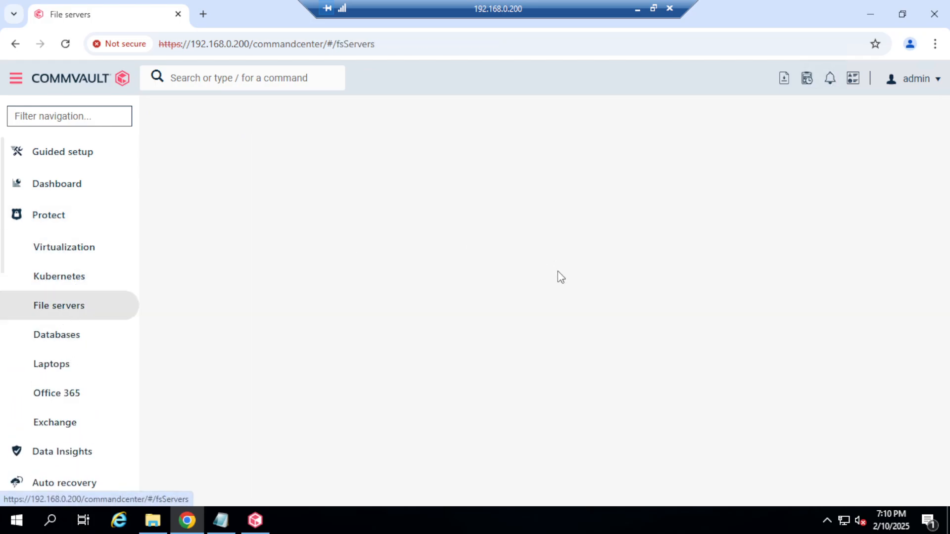
click(219, 283)
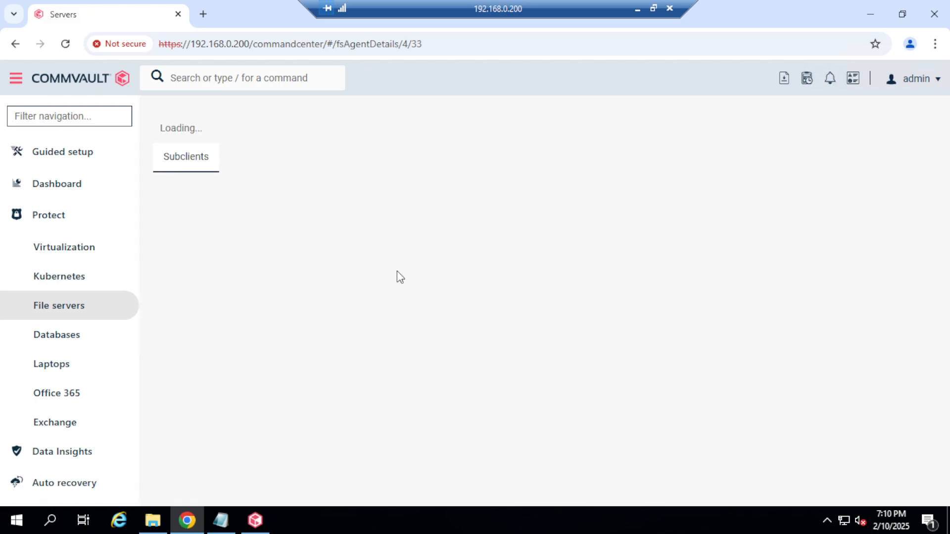
scroll(370, 323, down, 6)
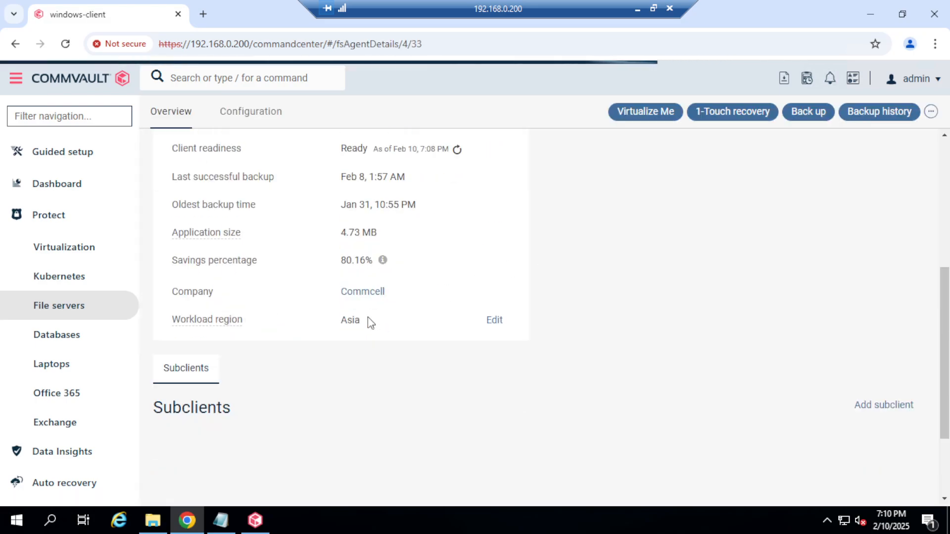
scroll(370, 323, down, 2)
click(185, 476)
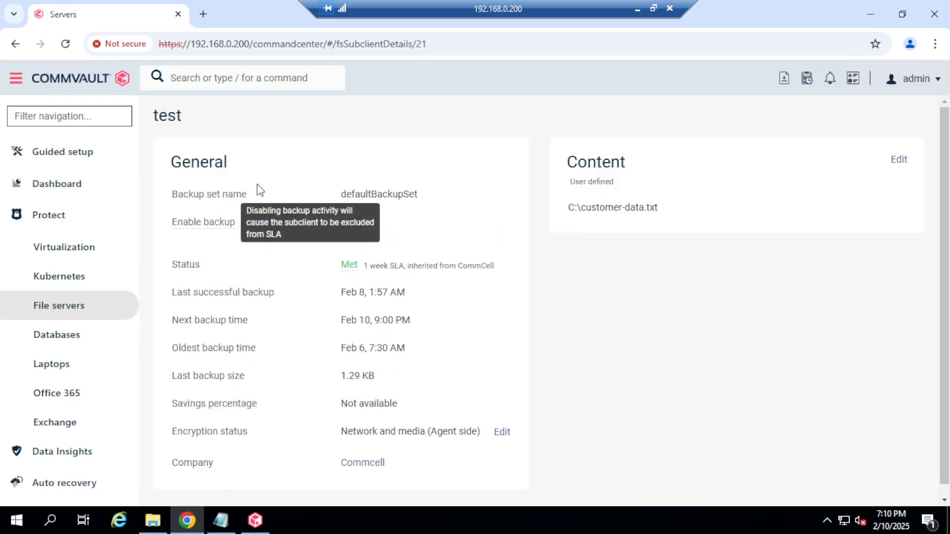
scroll(240, 346, down, 1)
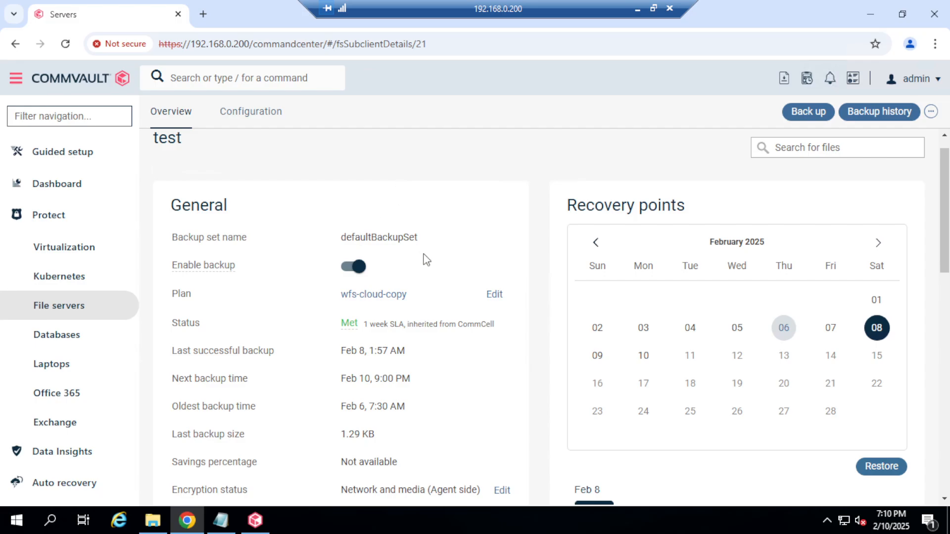
Step: Switch the test subclient's plan from wfs-cloud-copy to wfs-tape-copy and save it
click(494, 294)
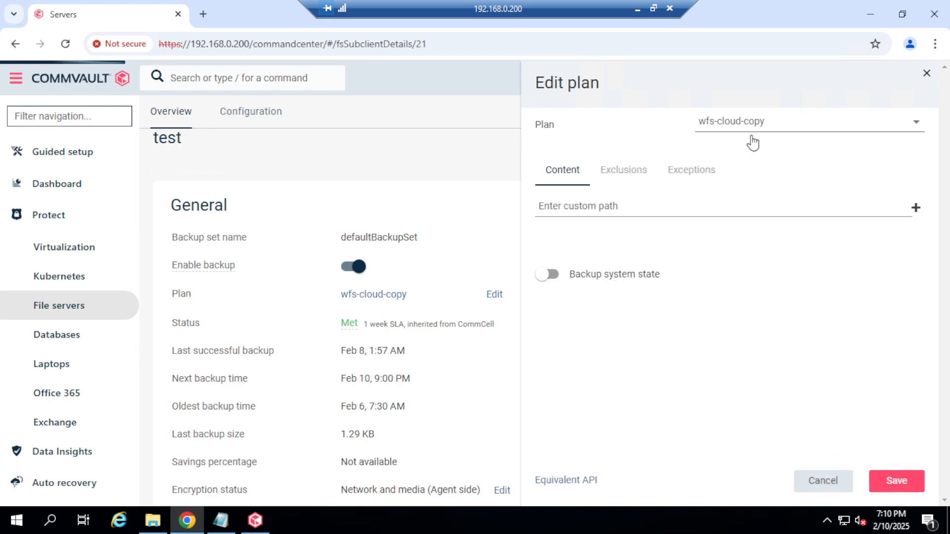
click(916, 125)
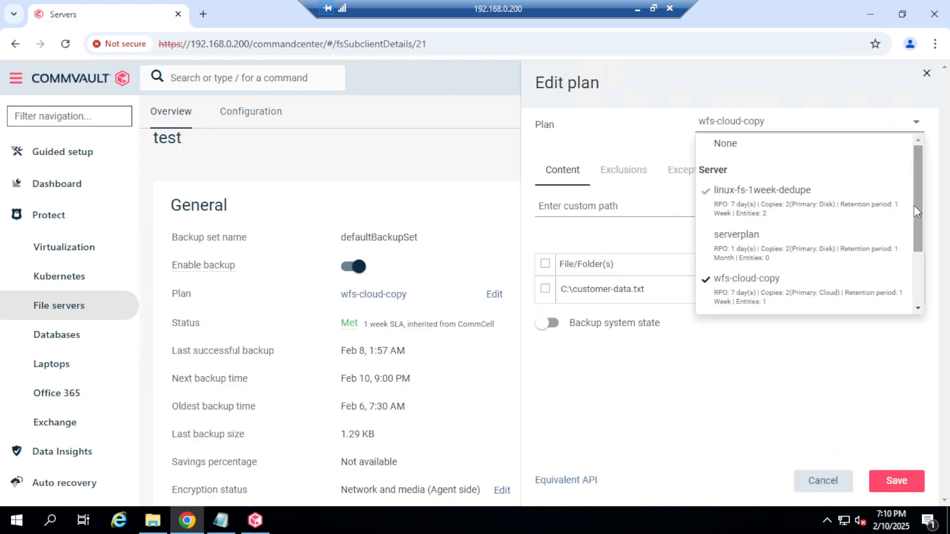
drag(916, 206, 928, 243)
click(780, 265)
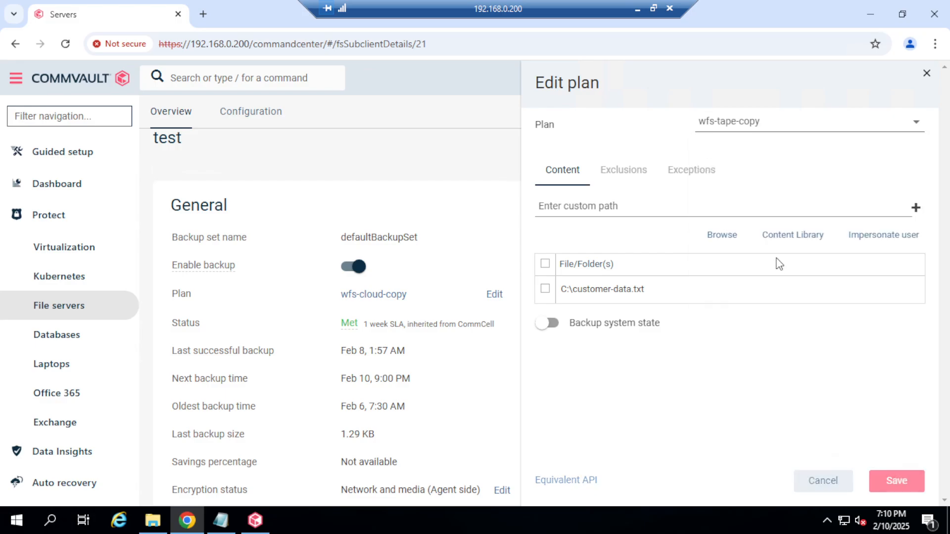
click(892, 481)
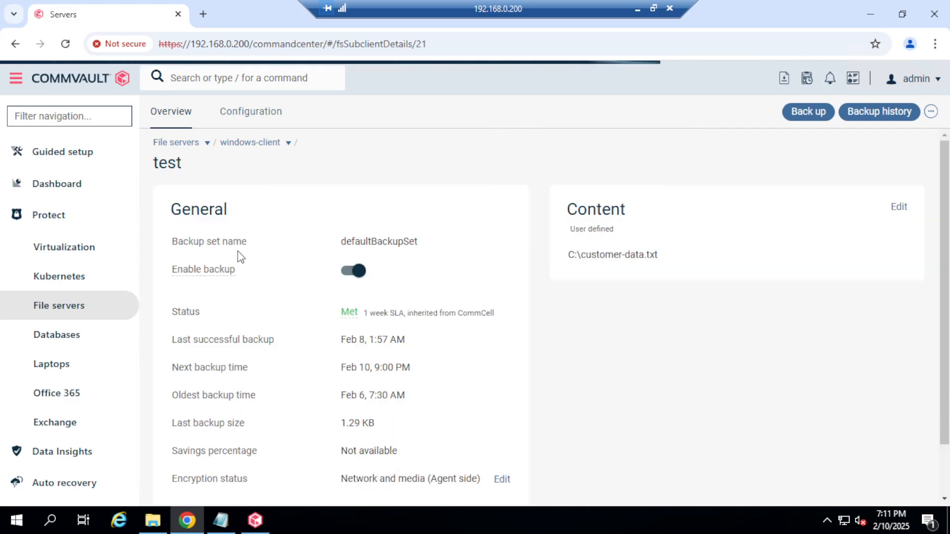
scroll(399, 384, down, 2)
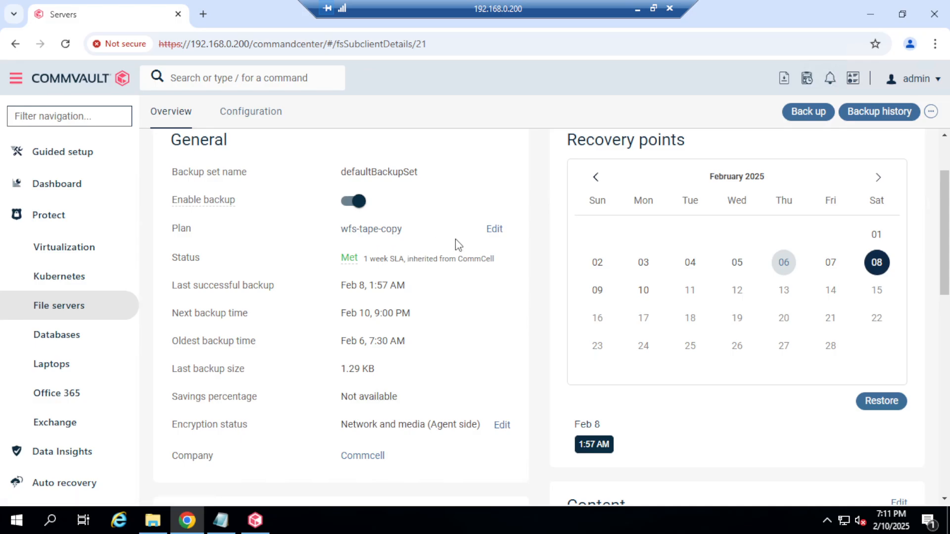
scroll(721, 285, up, 2)
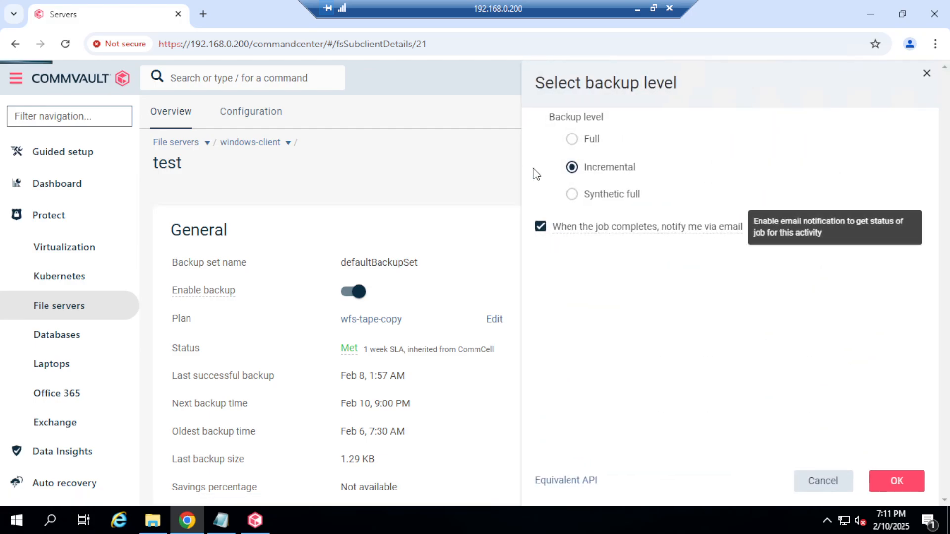
Step: Start a Full backup of the test subclient and open job 1032's details
click(596, 141)
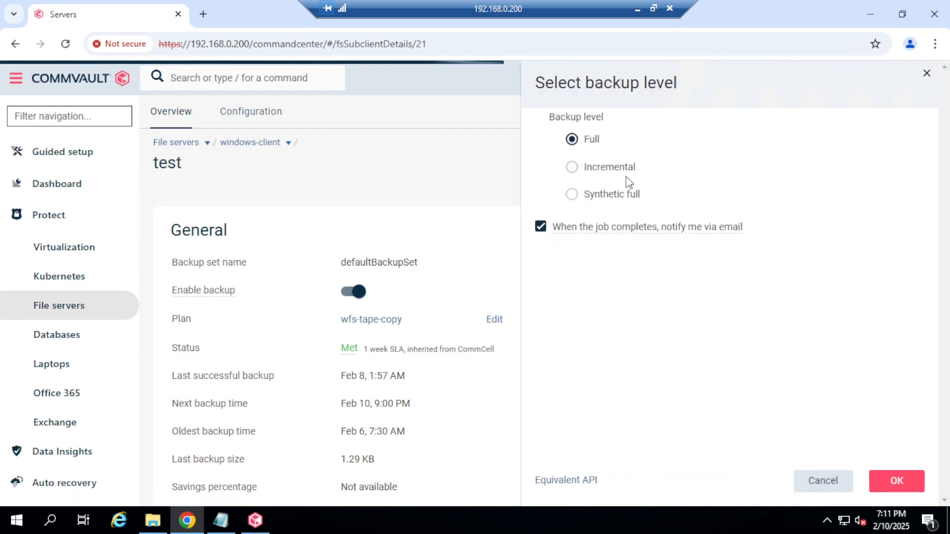
click(893, 478)
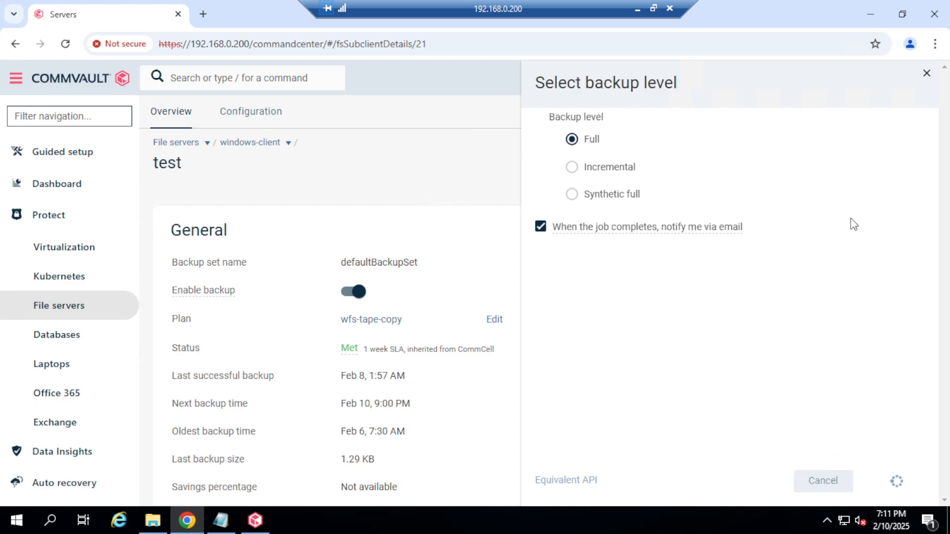
click(722, 144)
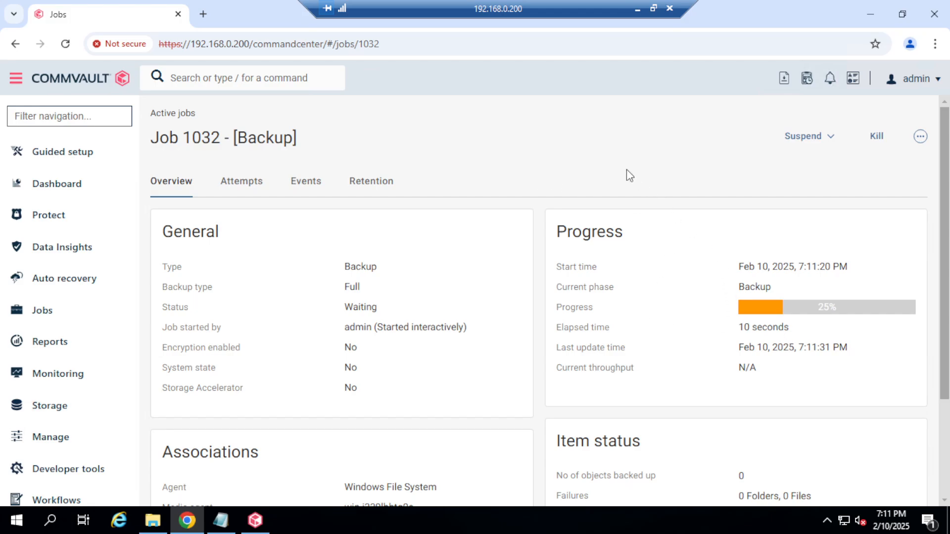
scroll(365, 312, down, 3)
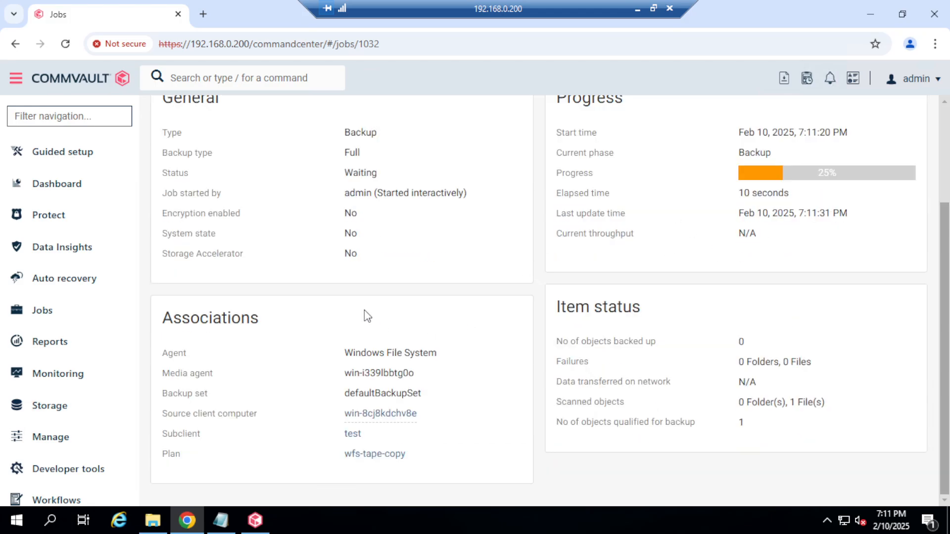
scroll(305, 210, up, 3)
click(256, 186)
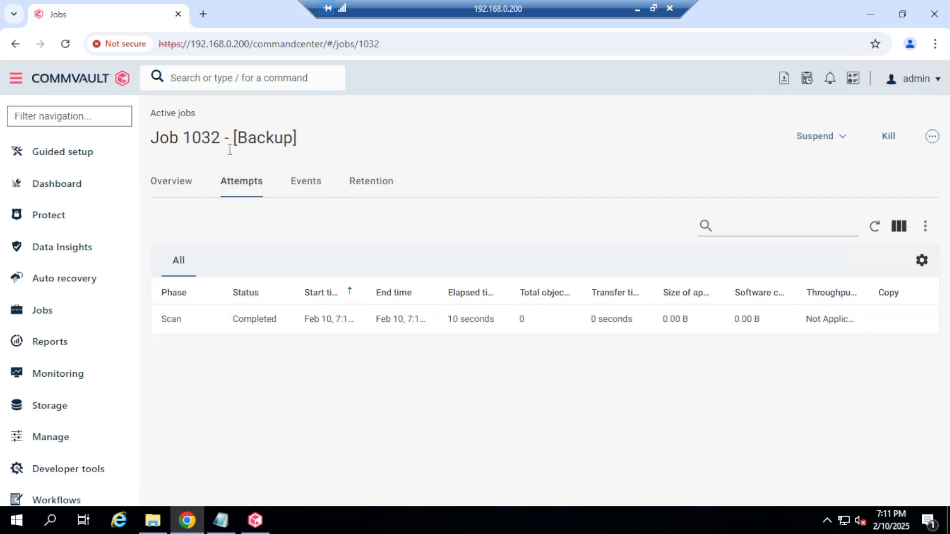
click(168, 193)
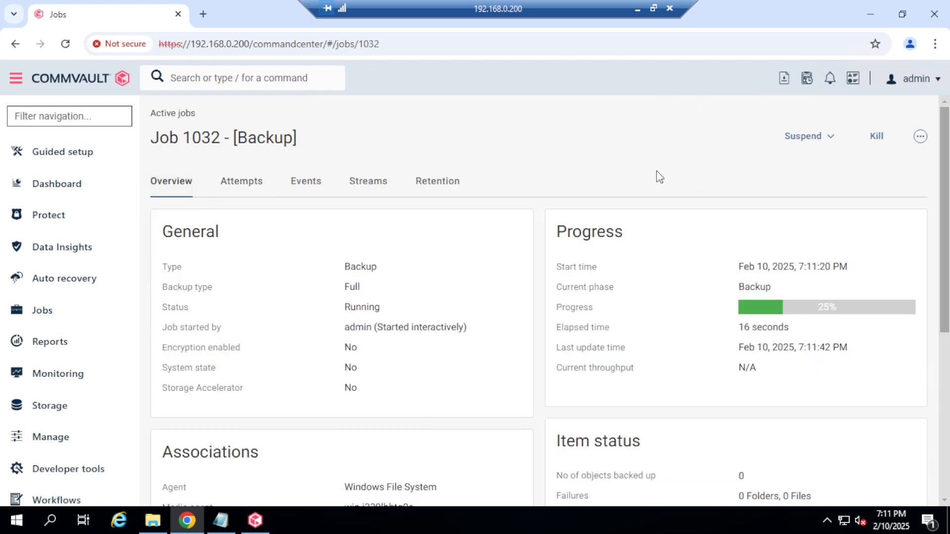
click(244, 186)
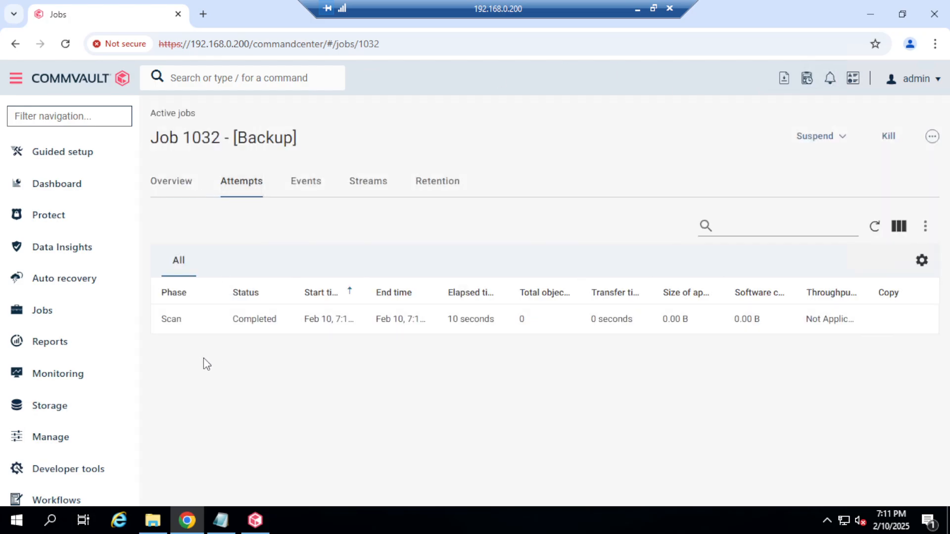
click(175, 195)
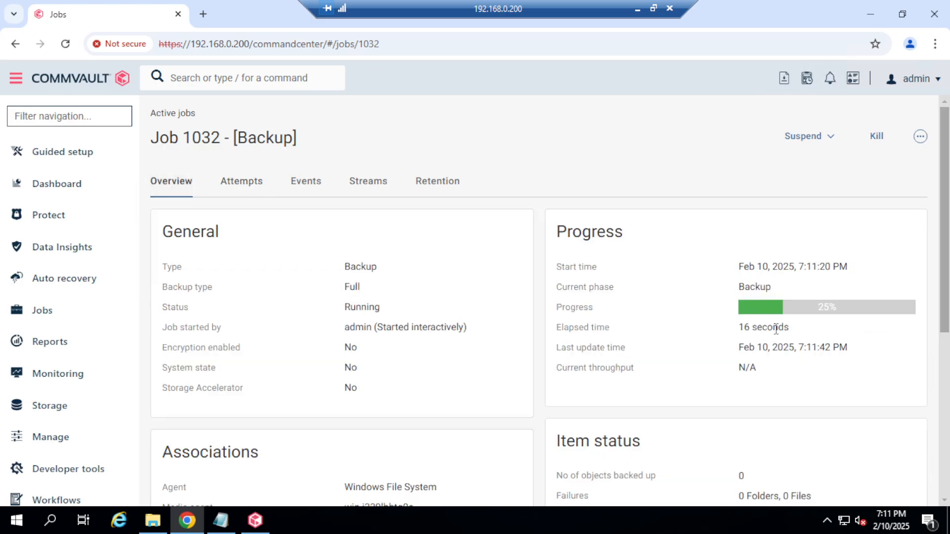
drag(735, 288, 771, 289)
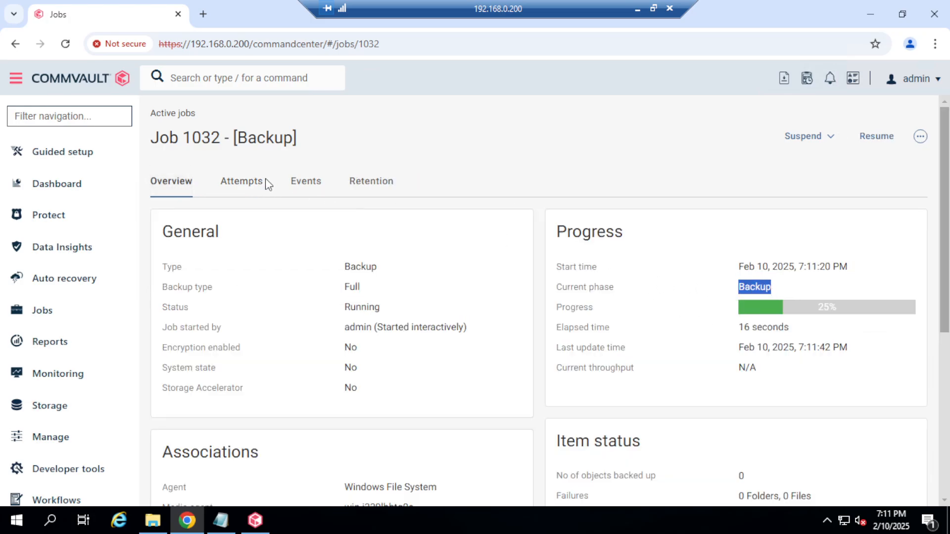
click(246, 193)
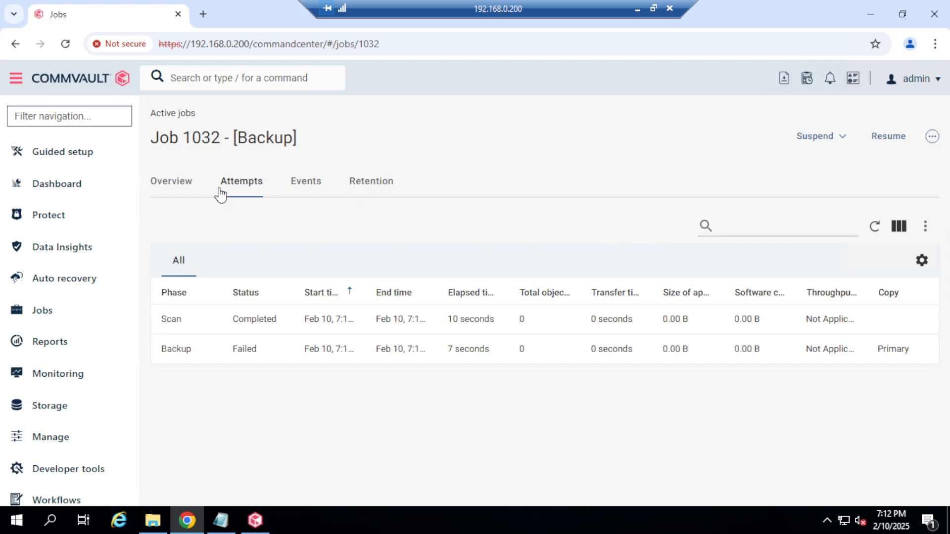
click(314, 194)
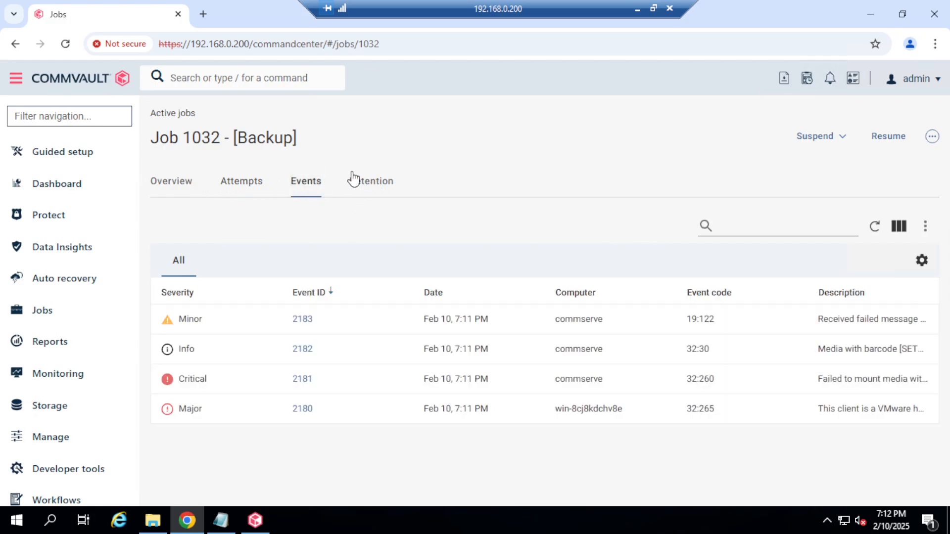
click(170, 189)
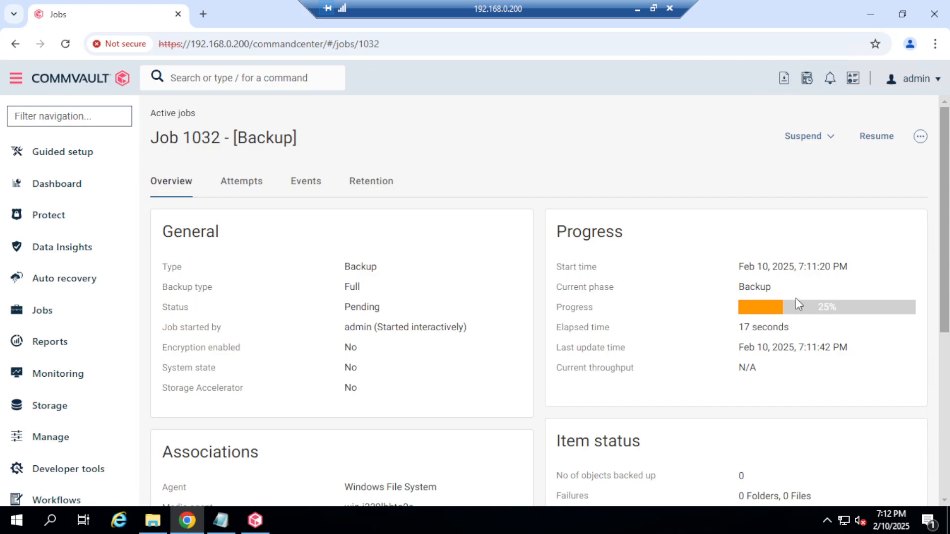
click(153, 520)
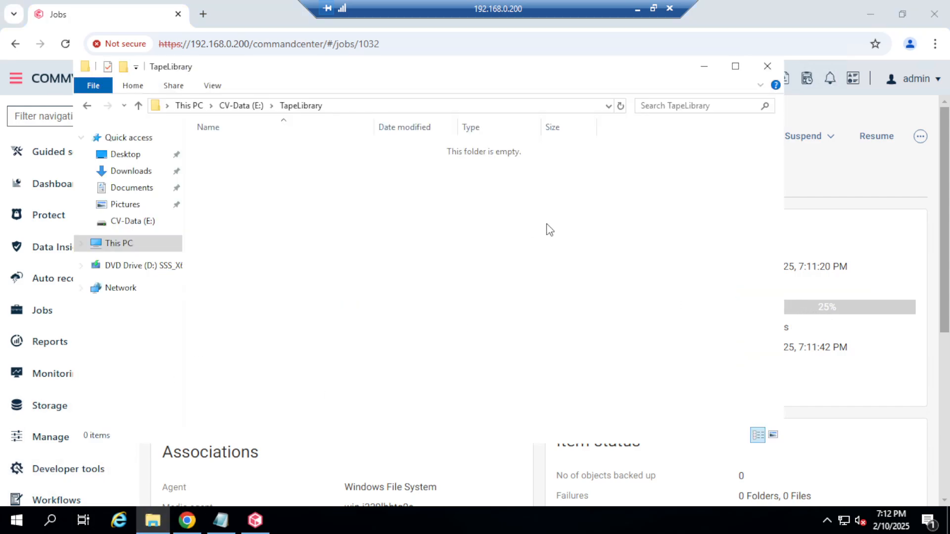
click(704, 65)
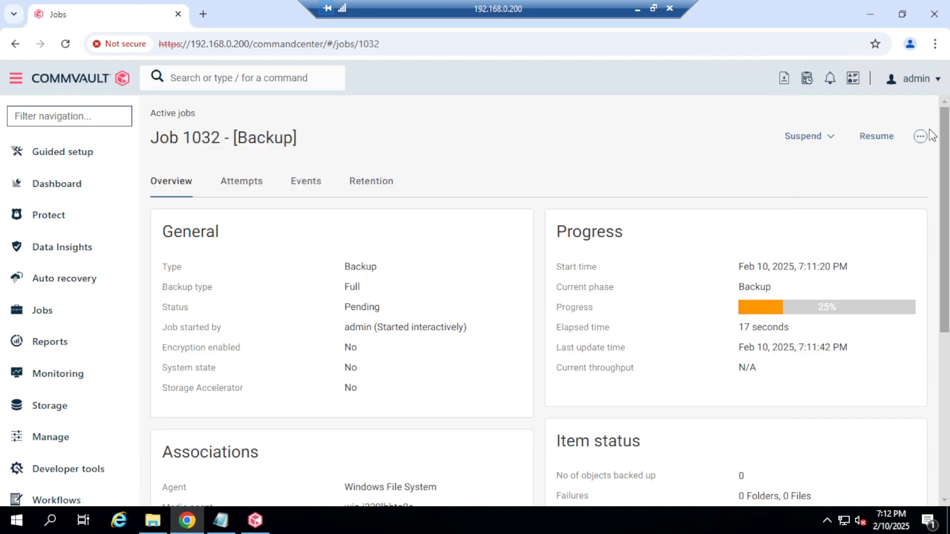
Step: Open job 1032's logs and highlight the media mount failure error and its overwrite-media advice
click(921, 140)
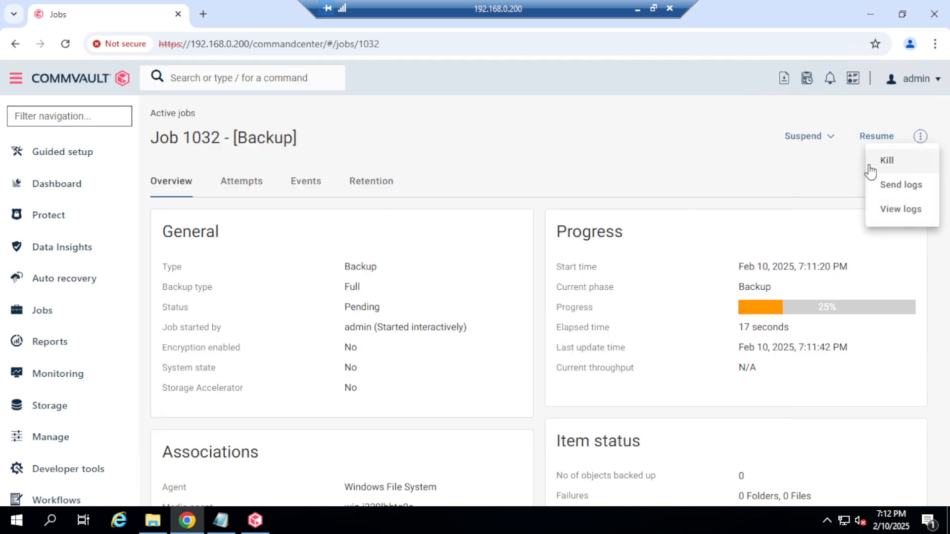
click(903, 212)
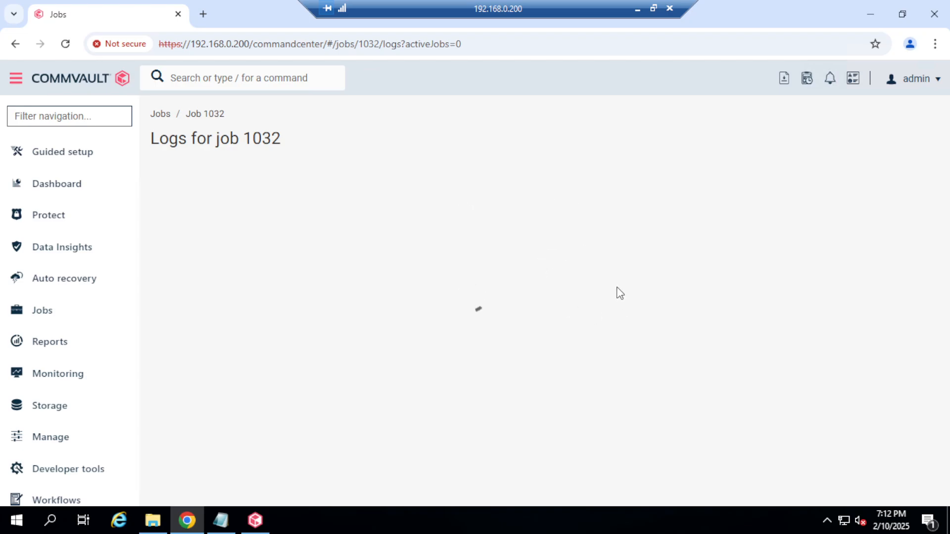
scroll(562, 294, down, 10)
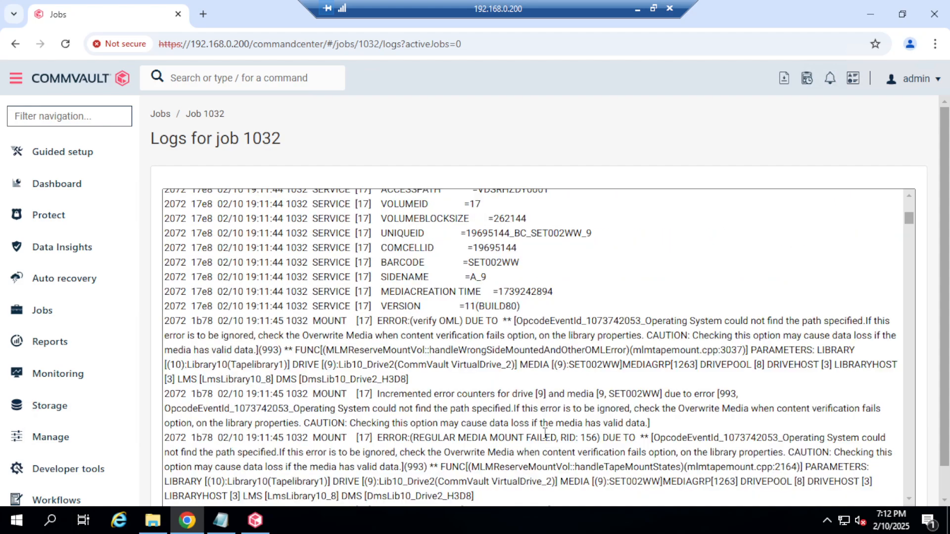
drag(545, 433, 748, 442)
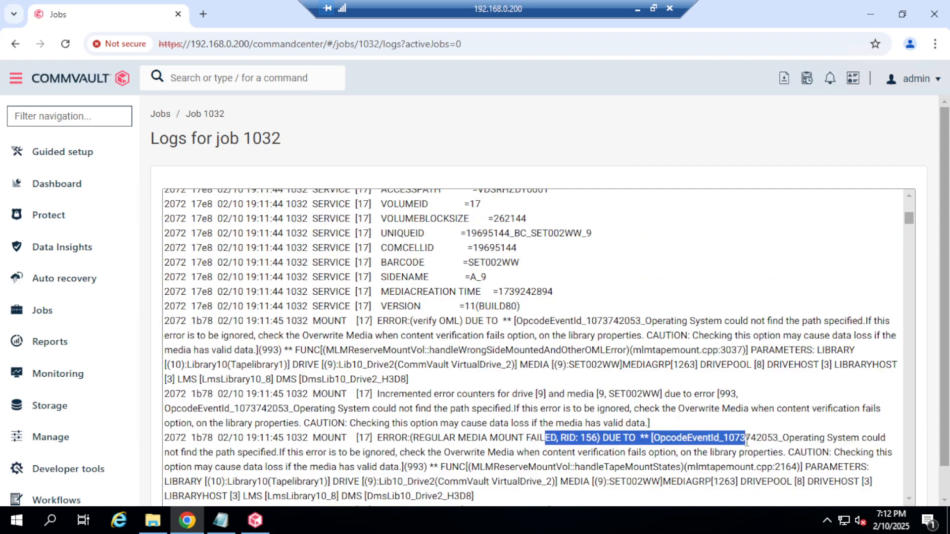
drag(253, 452, 672, 449)
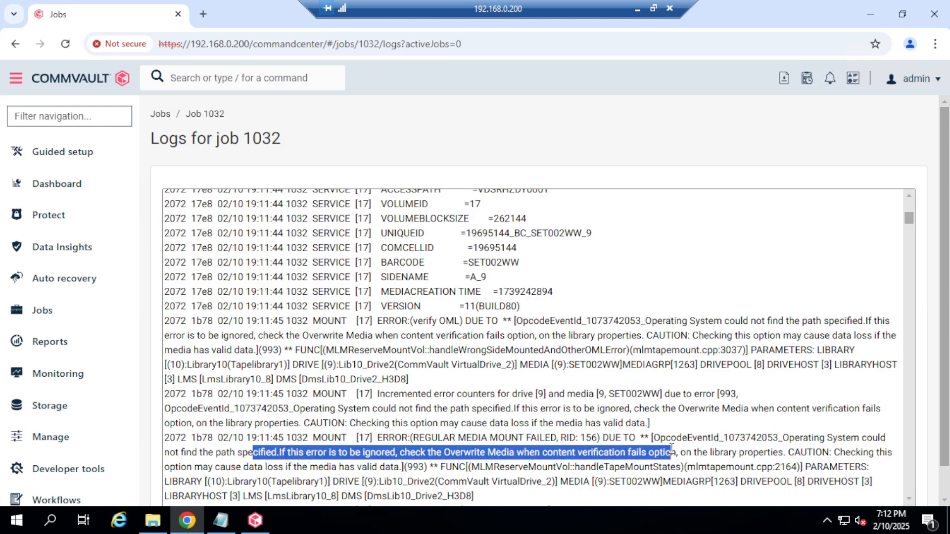
Step: Highlight the 'could not find the path specified' error, then bring up the CommCell Console
scroll(583, 397, down, 2)
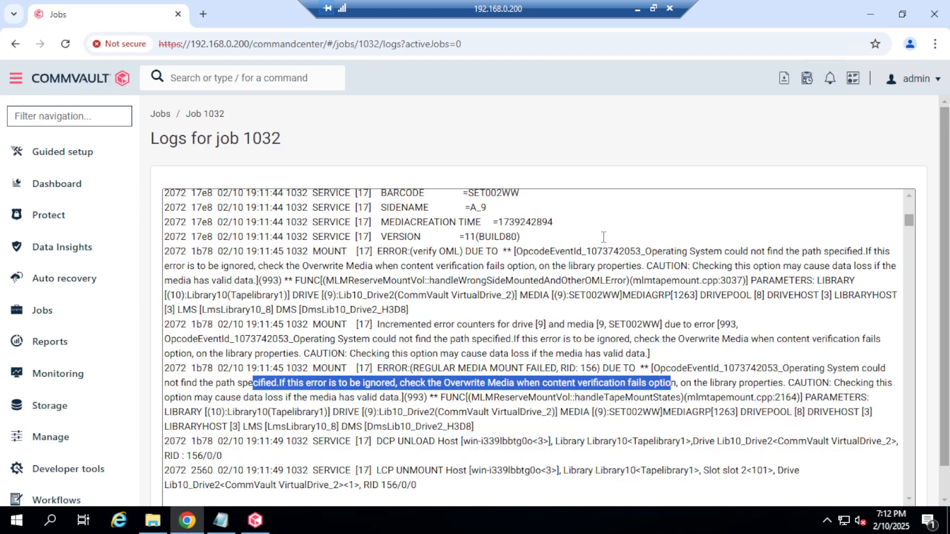
drag(553, 252, 833, 252)
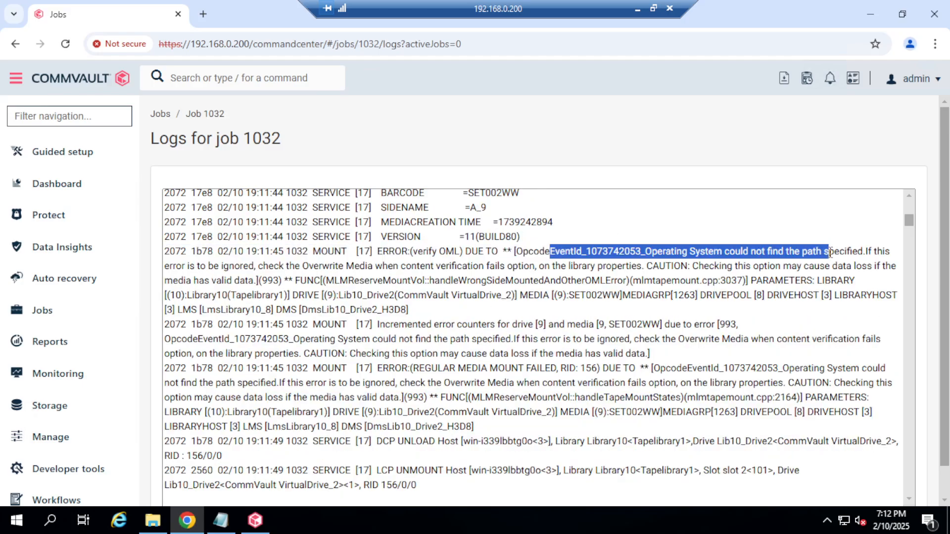
click(722, 253)
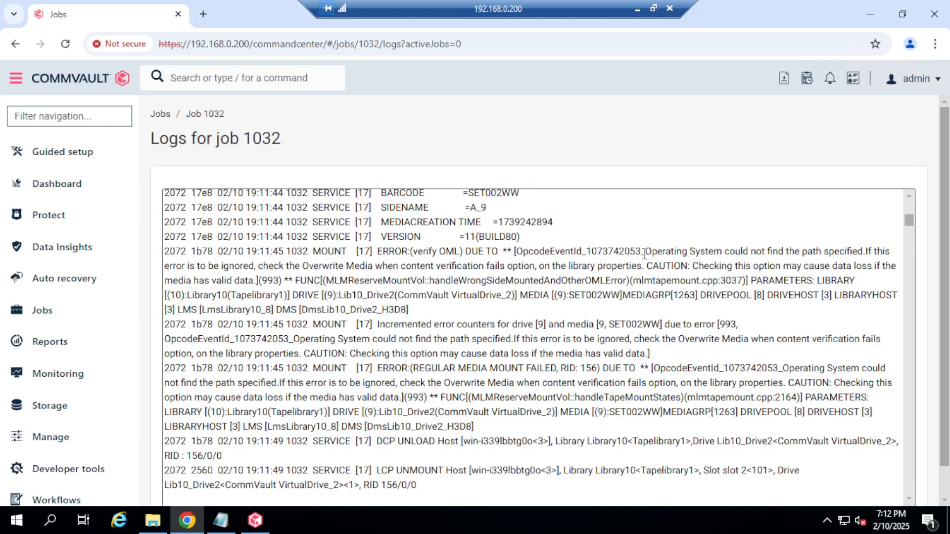
drag(644, 253, 853, 254)
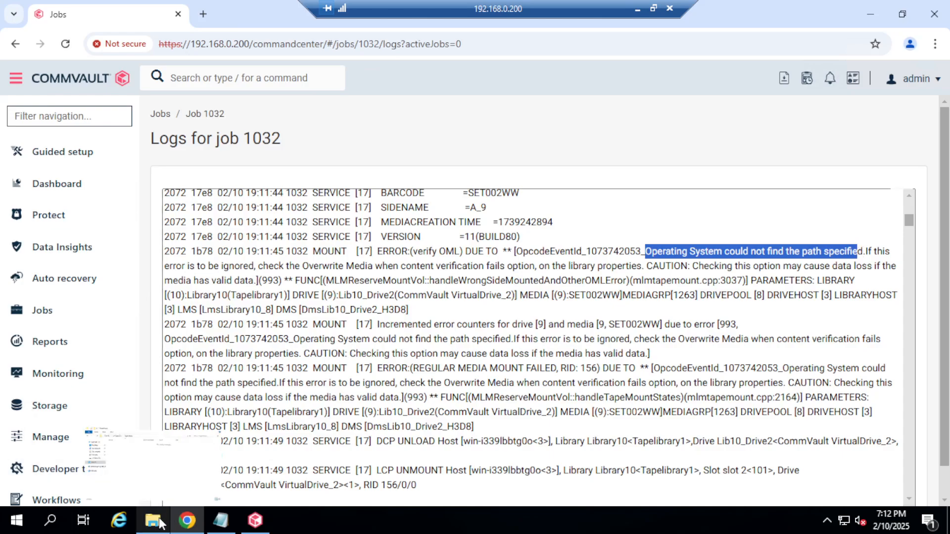
mouse_move(159, 523)
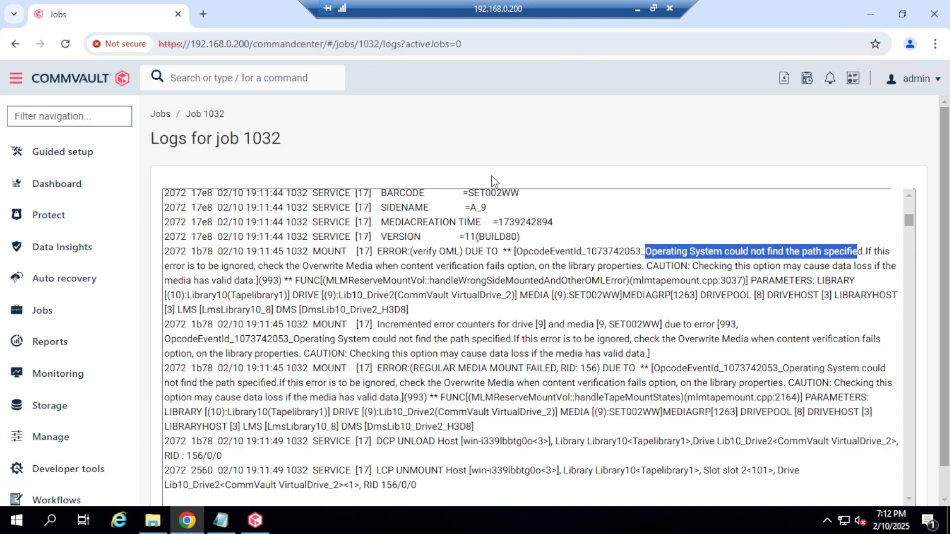
click(480, 272)
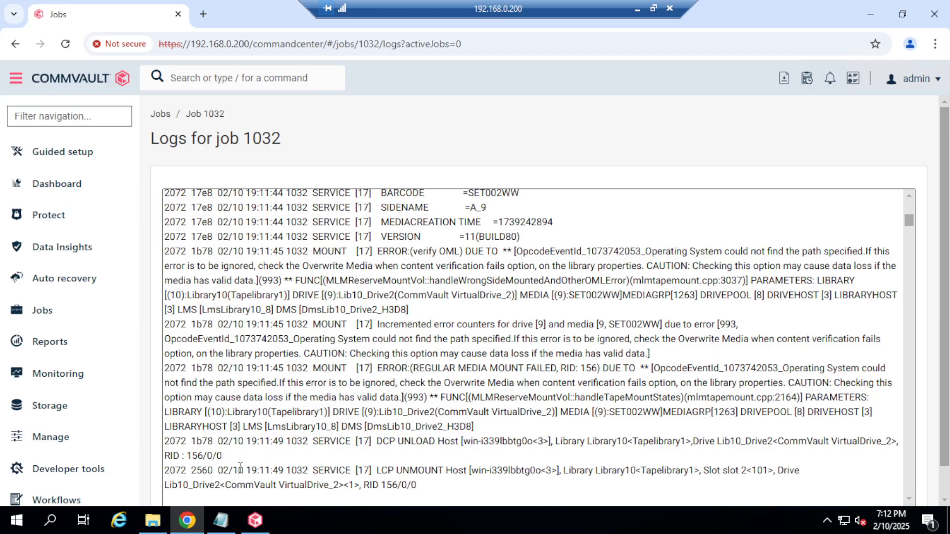
click(255, 521)
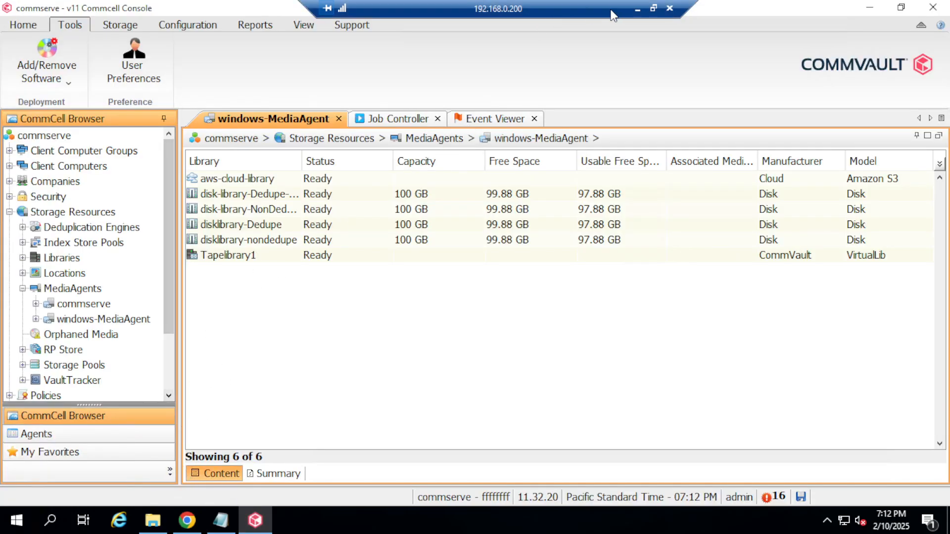
Step: Confirm the commserve's TapeLibrary folder is empty, view CV-Data (E:), then minimize the remote session
click(637, 9)
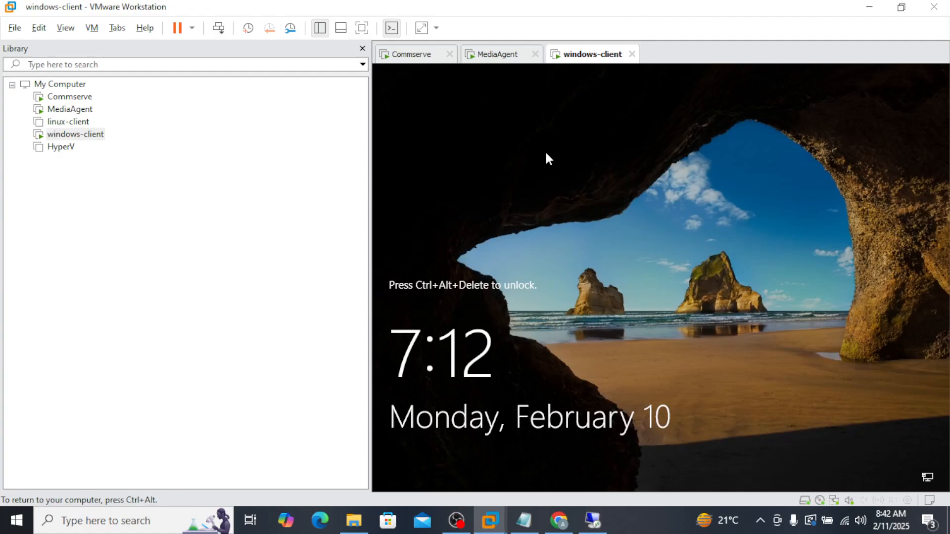
click(593, 520)
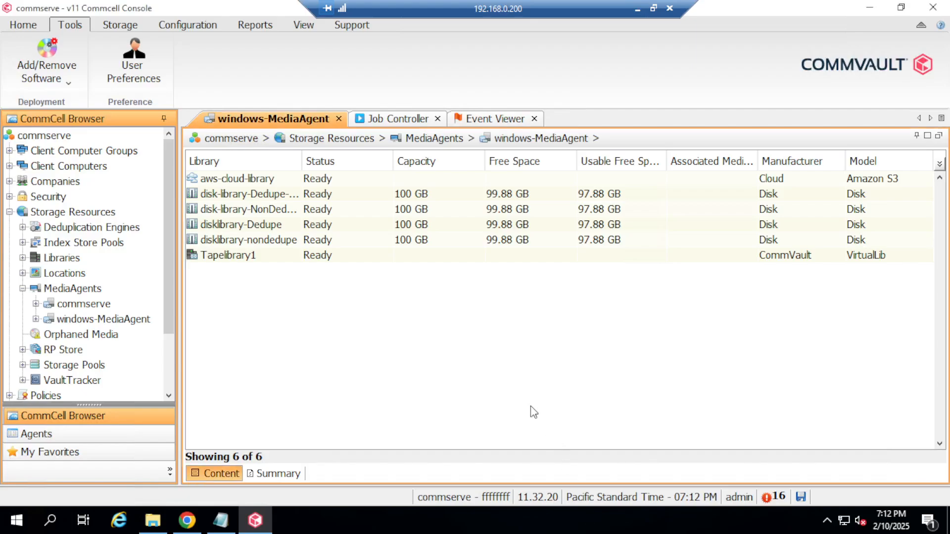
click(153, 521)
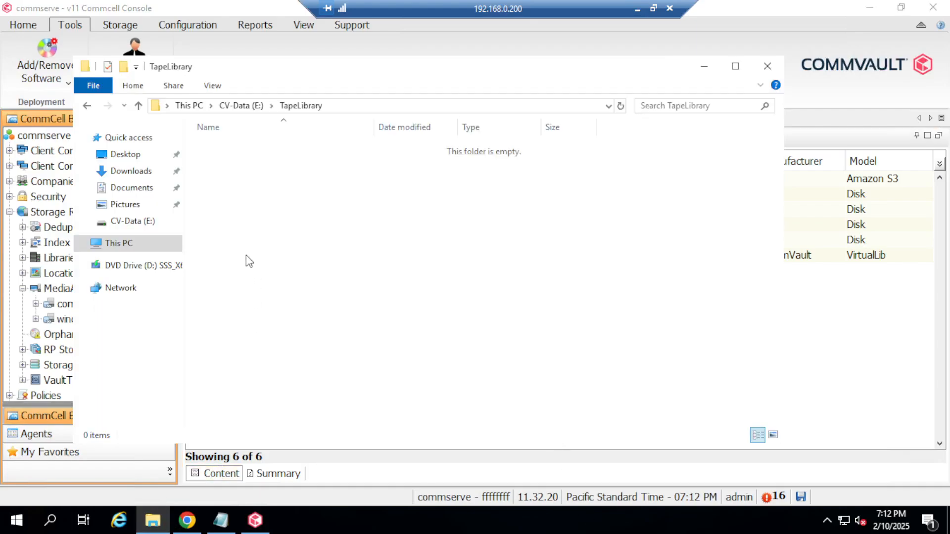
click(131, 265)
click(144, 221)
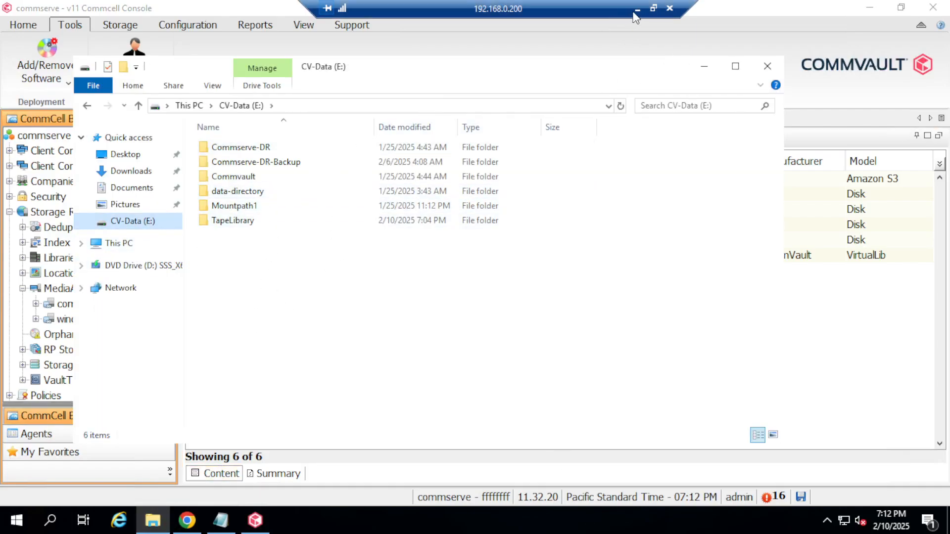
click(637, 9)
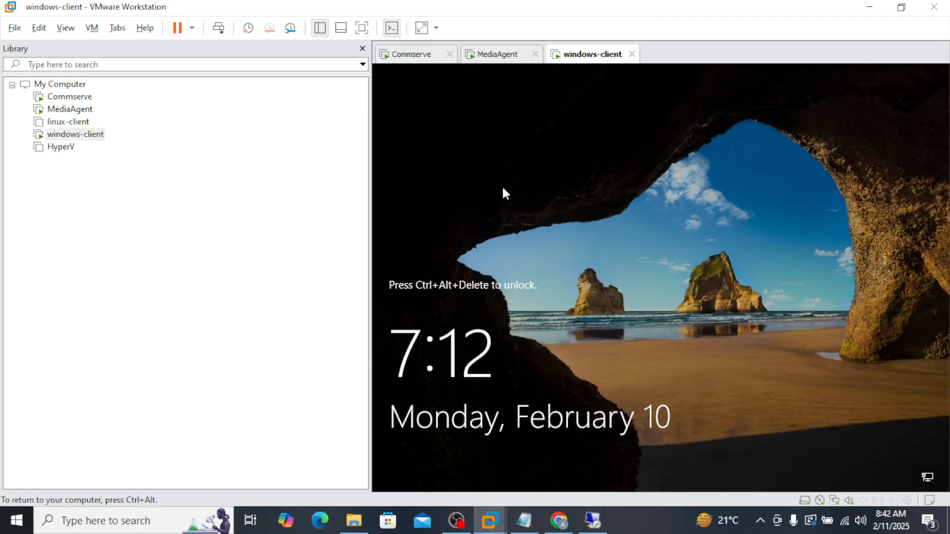
Step: Switch to the MediaAgent VM and sign in with its password via Send Ctrl+Alt+Del
click(500, 57)
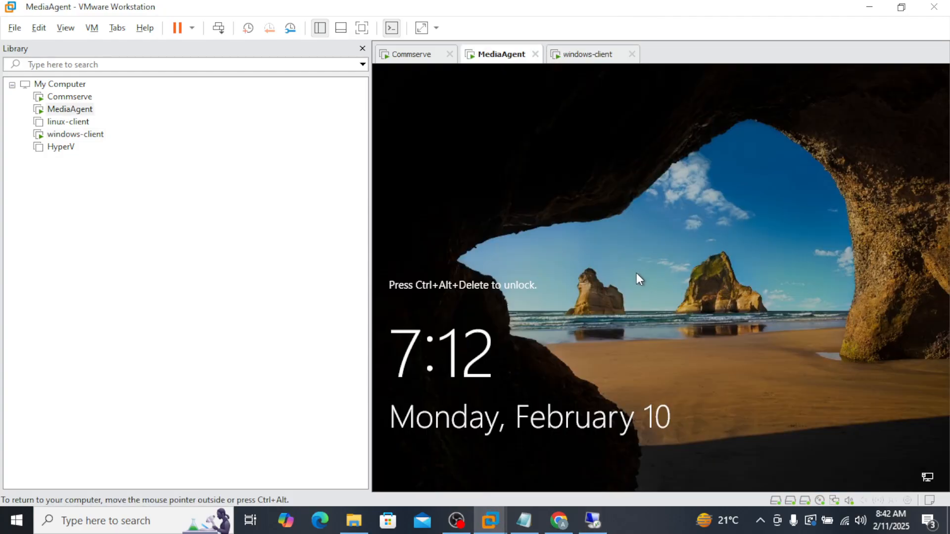
click(92, 29)
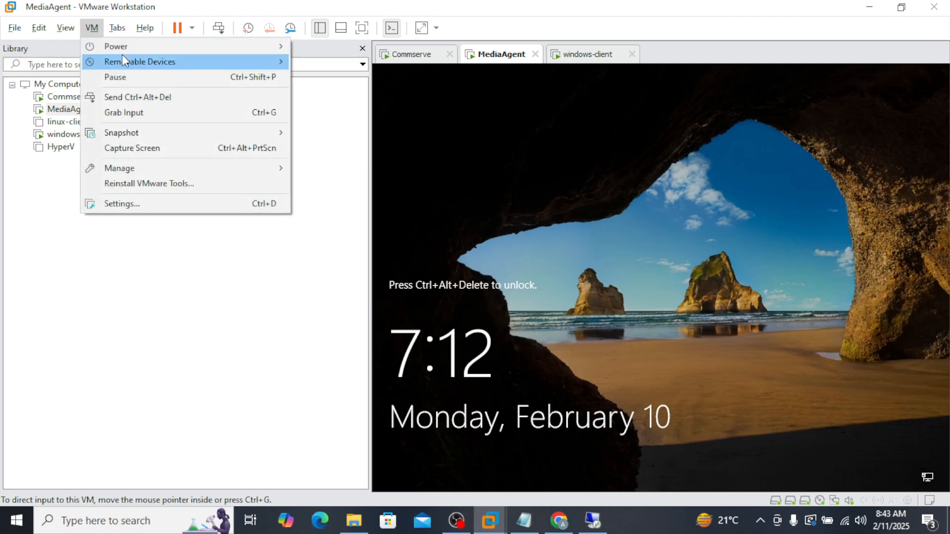
click(136, 96)
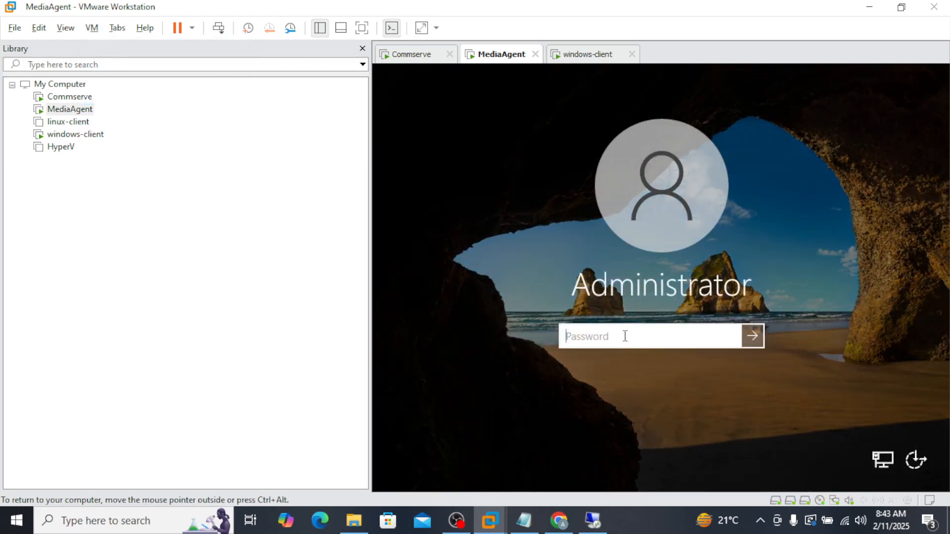
text(P)
key(Return)
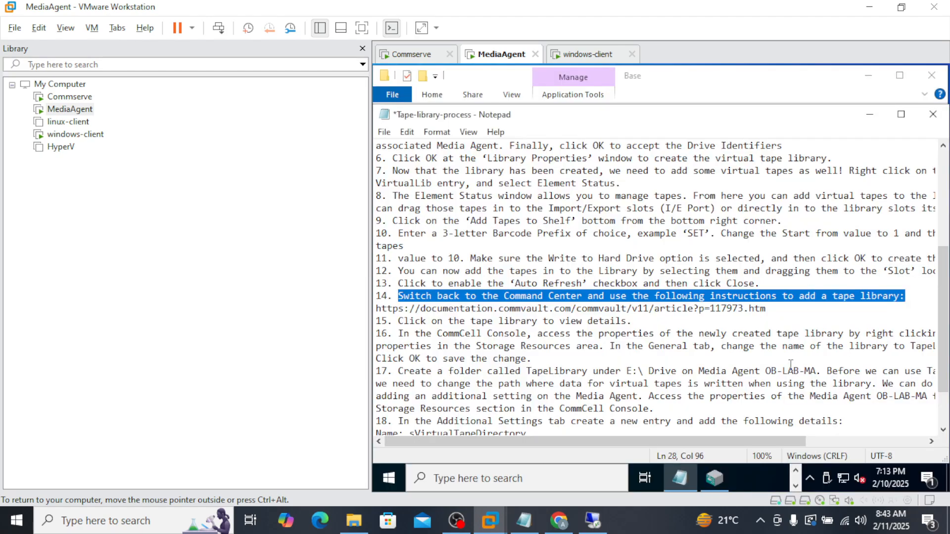
Step: Create a TapeLibrary folder on the MediaAgent's Mountpath1 (E:) drive, then return to the CommCell session
click(390, 477)
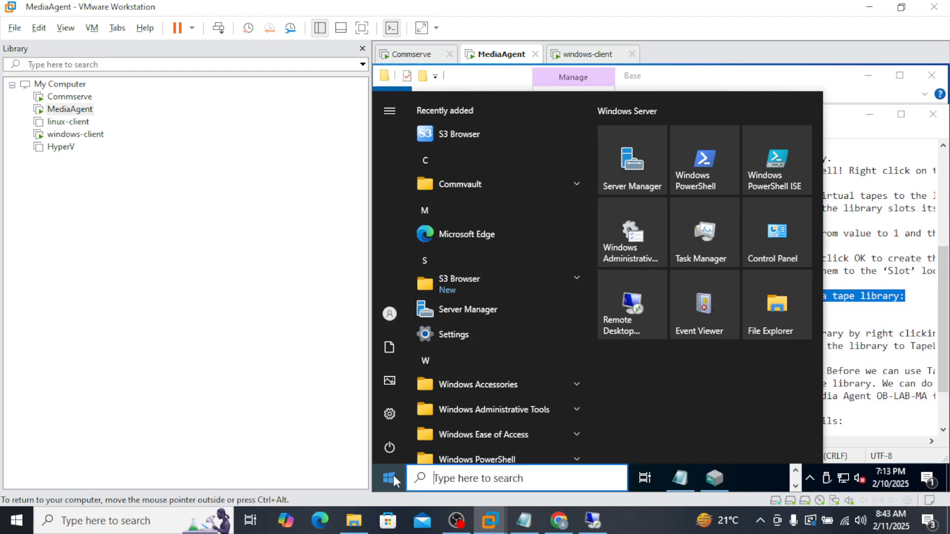
click(772, 319)
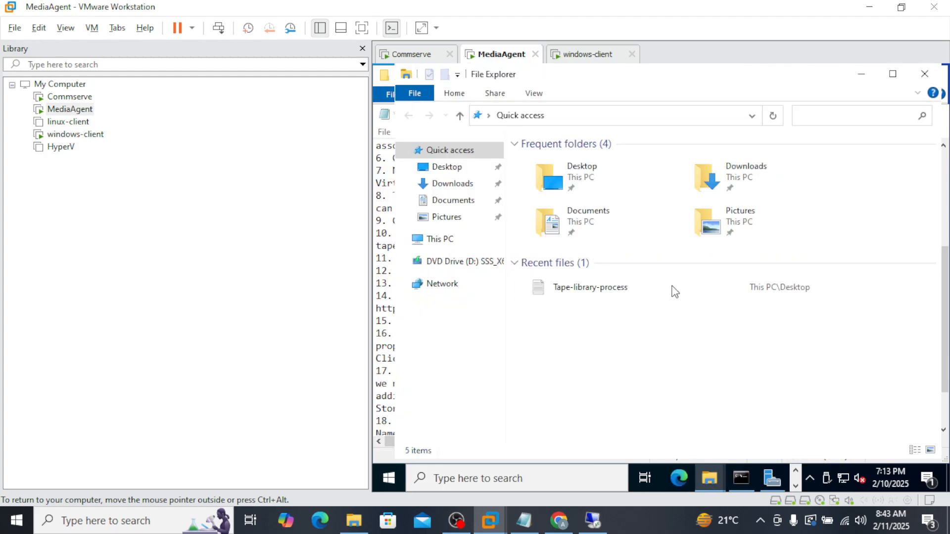
click(443, 240)
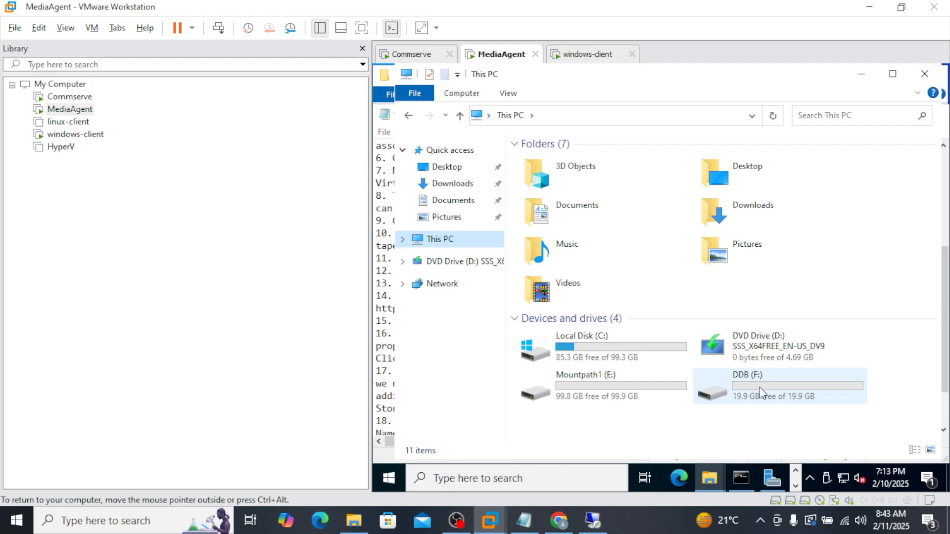
double_click(607, 389)
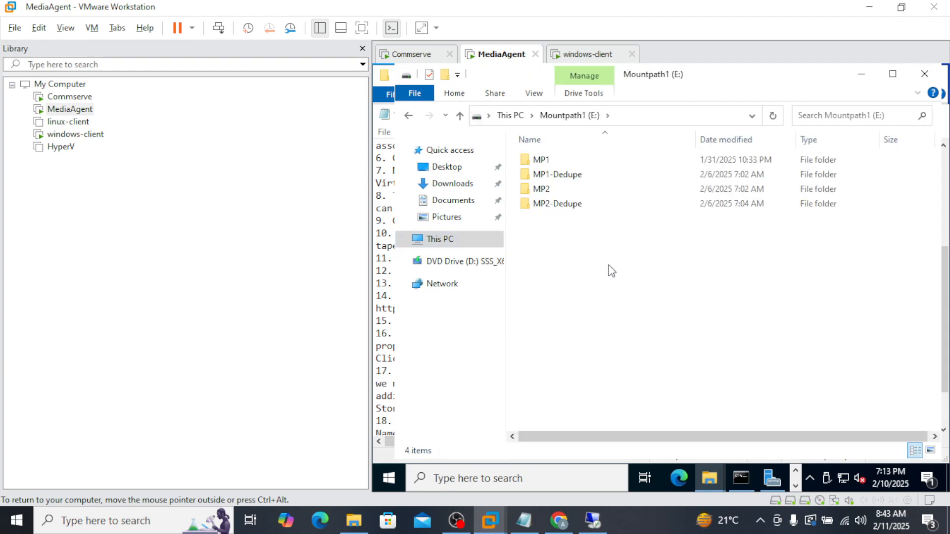
right_click(612, 272)
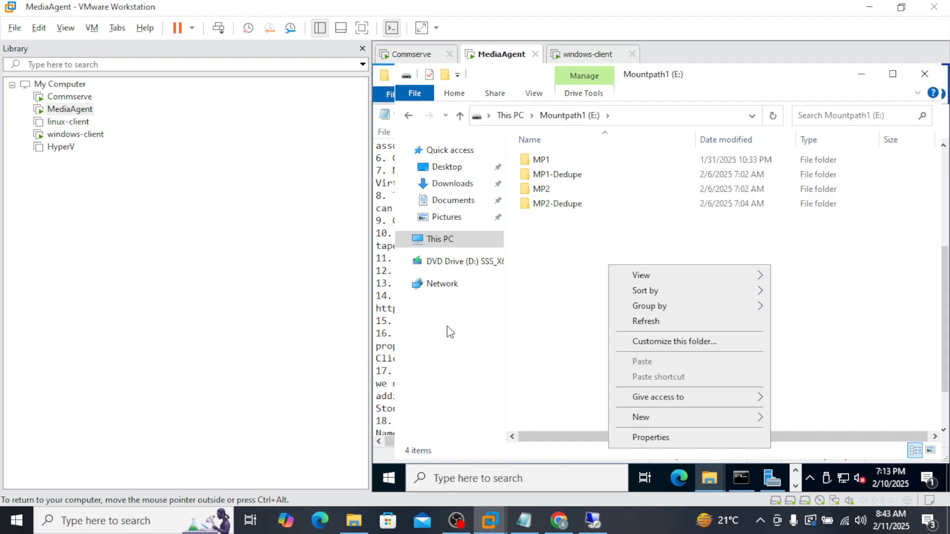
mouse_move(641, 417)
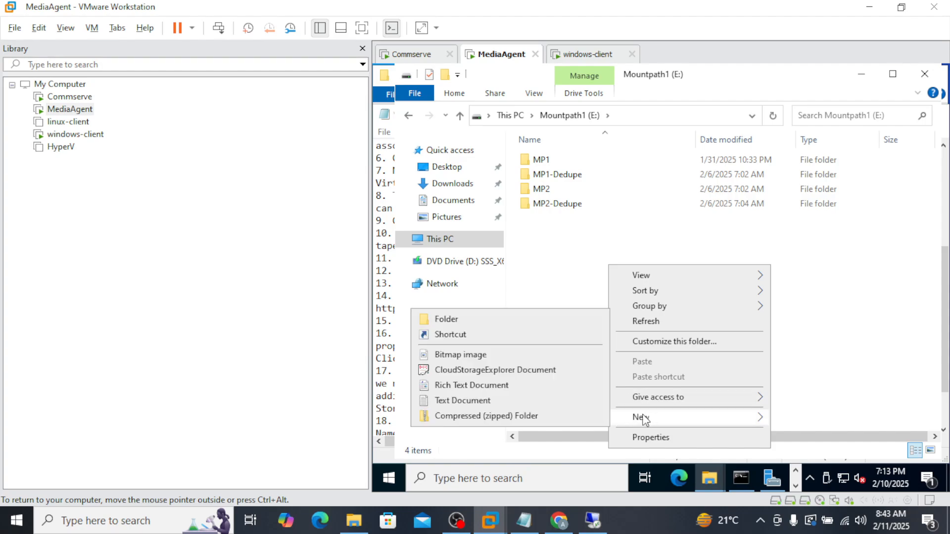
click(447, 319)
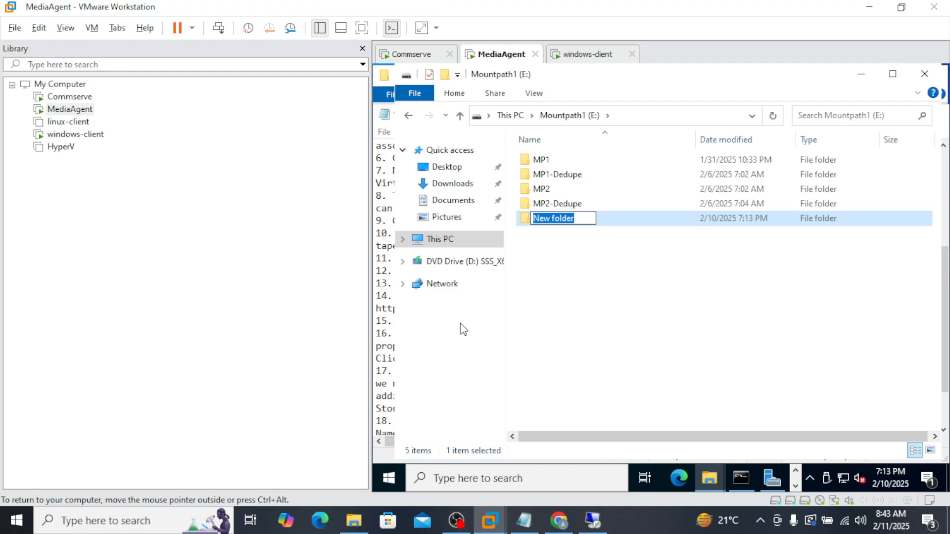
text(TapeLi)
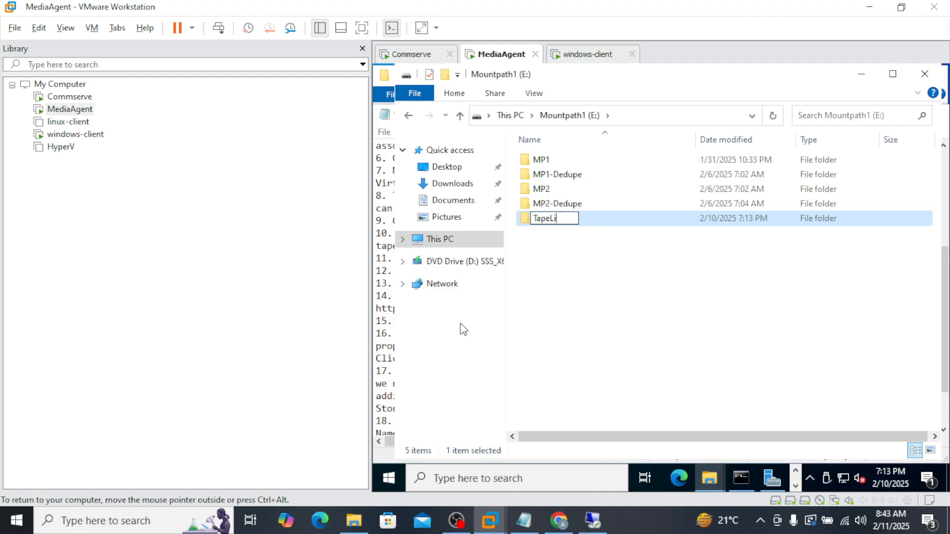
text(brary)
click(698, 329)
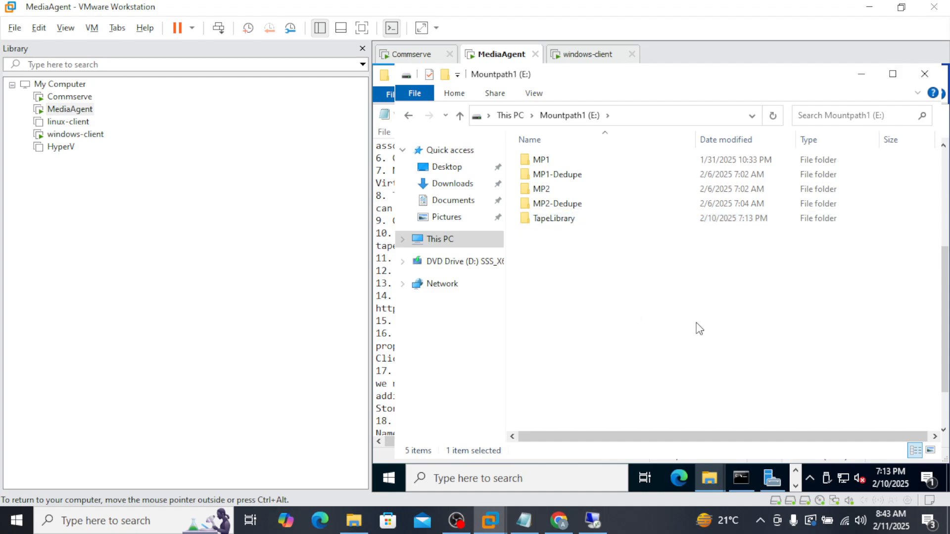
click(593, 520)
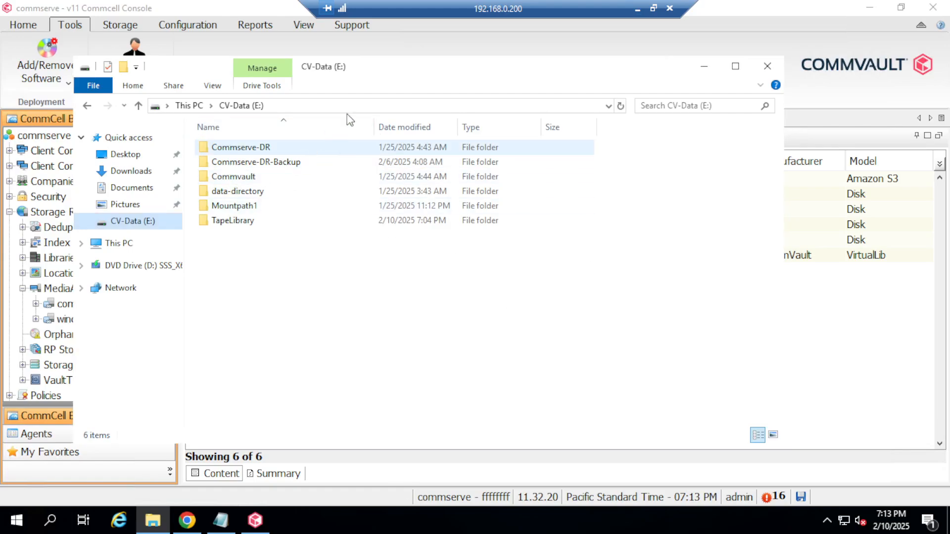
Step: Return to Command Center and go through Protect > File servers > windows-client to the test subclient
click(705, 63)
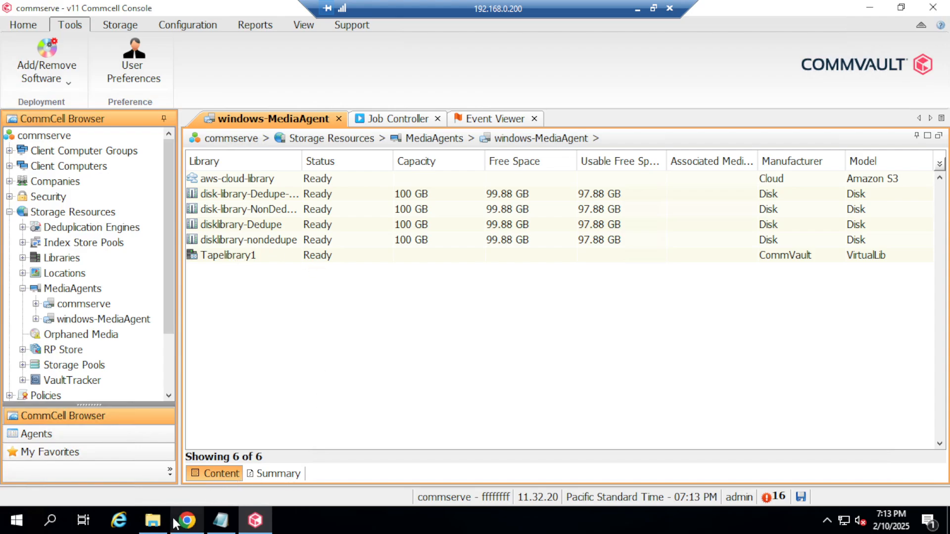
click(192, 522)
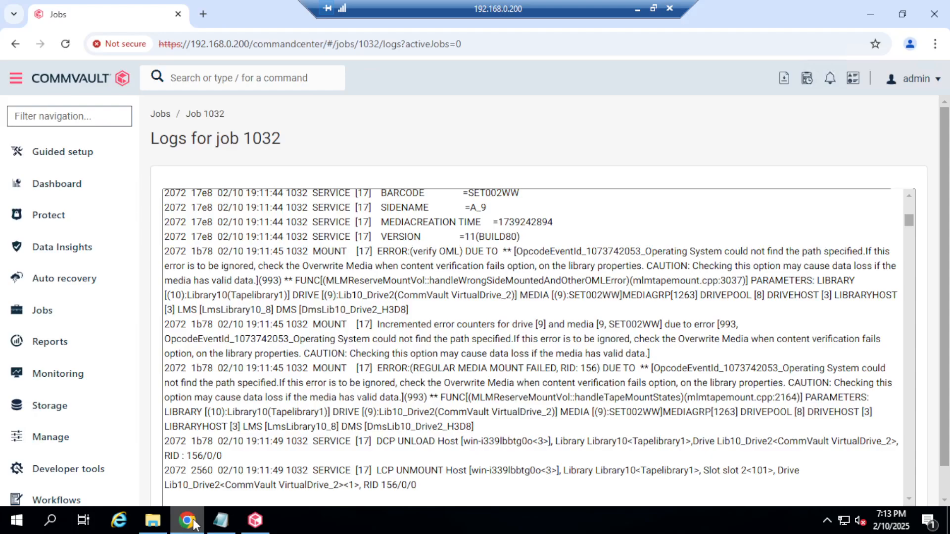
click(160, 115)
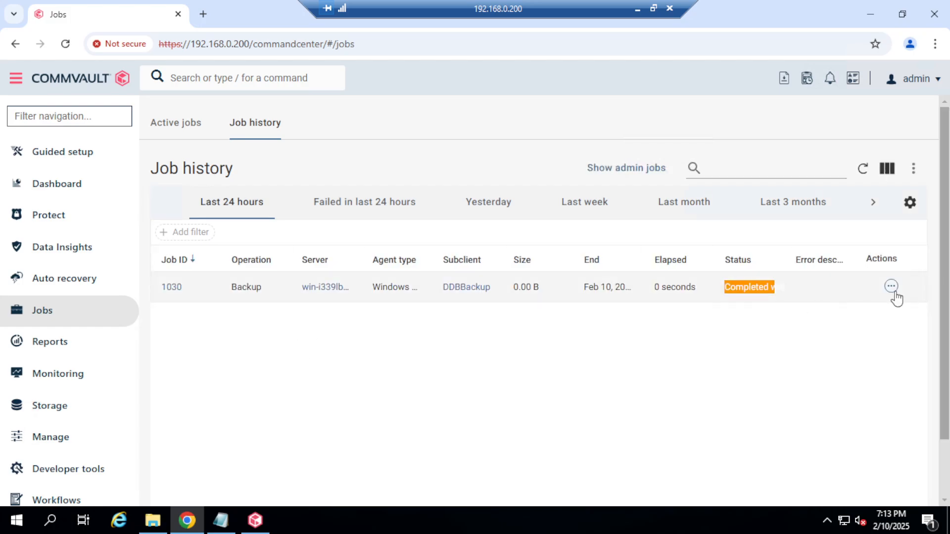
click(50, 217)
click(68, 306)
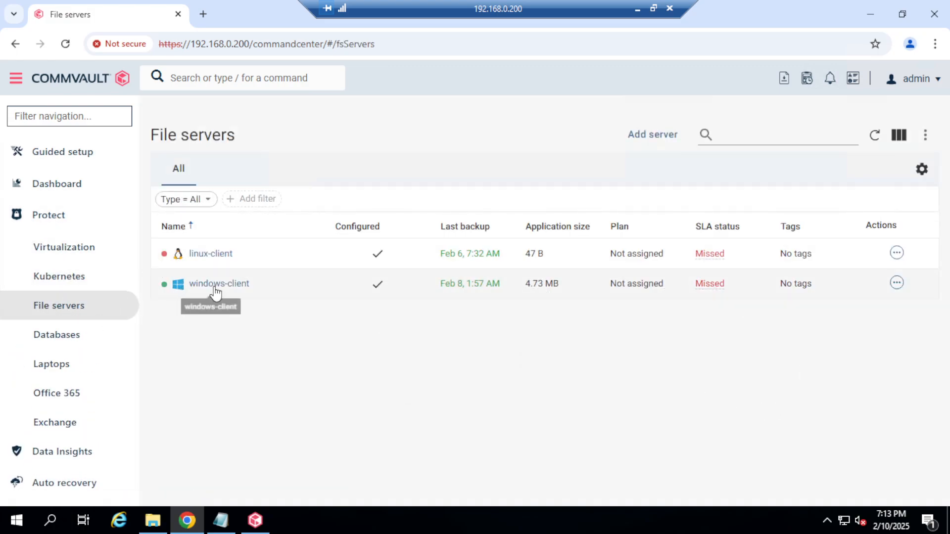
click(214, 286)
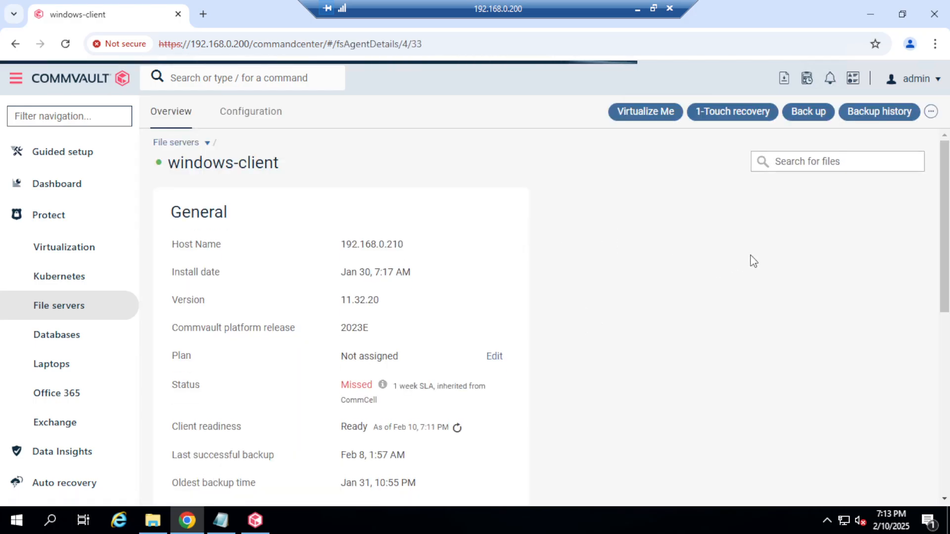
scroll(750, 260, down, 6)
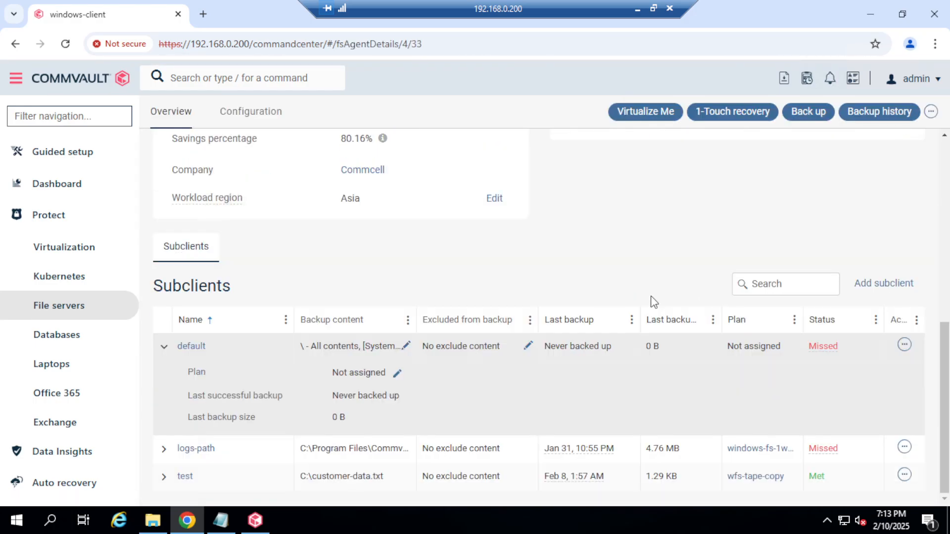
click(185, 476)
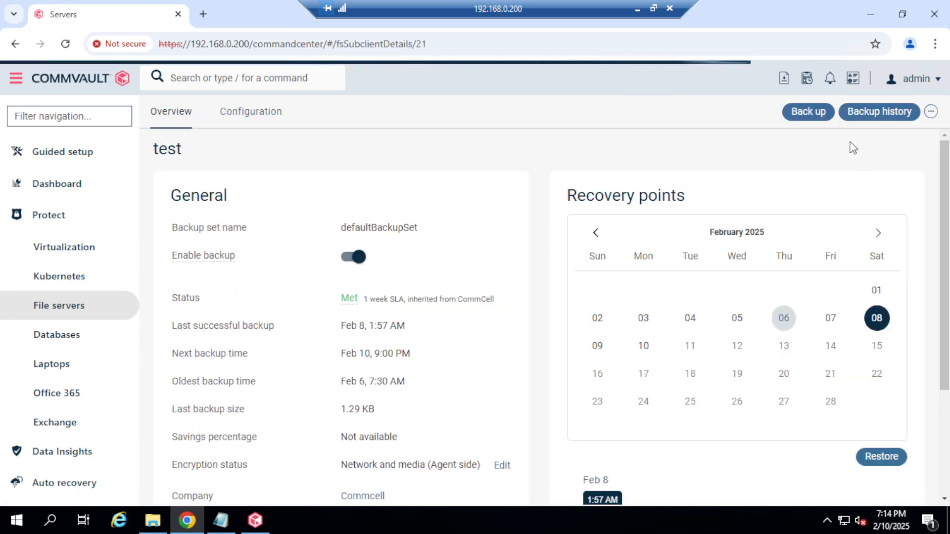
Step: Launch another Full backup (job 1033), view its failed details, then show the active jobs list
click(816, 118)
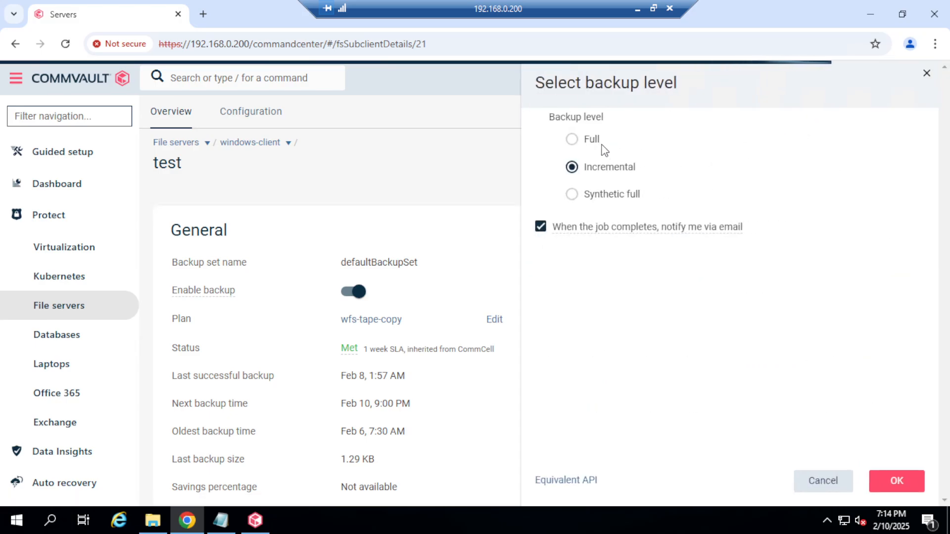
click(593, 143)
click(888, 481)
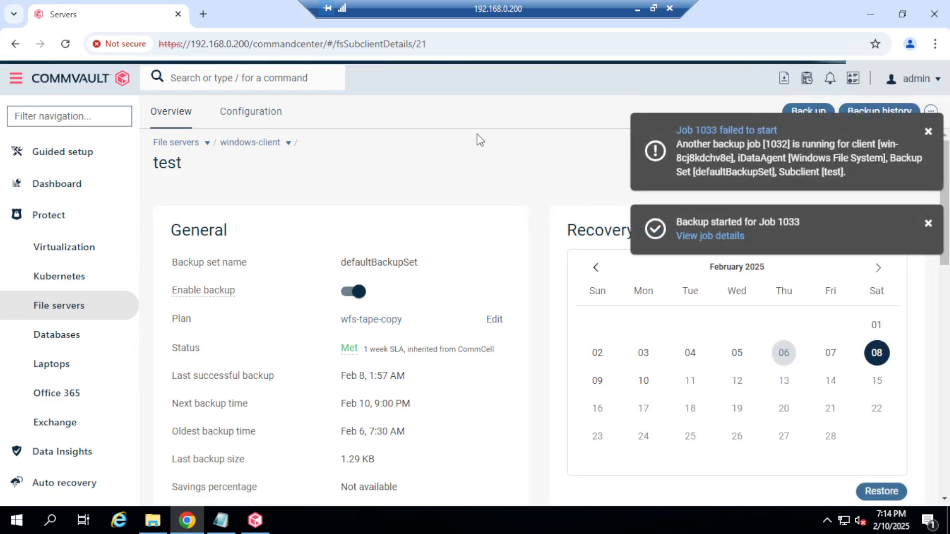
click(708, 237)
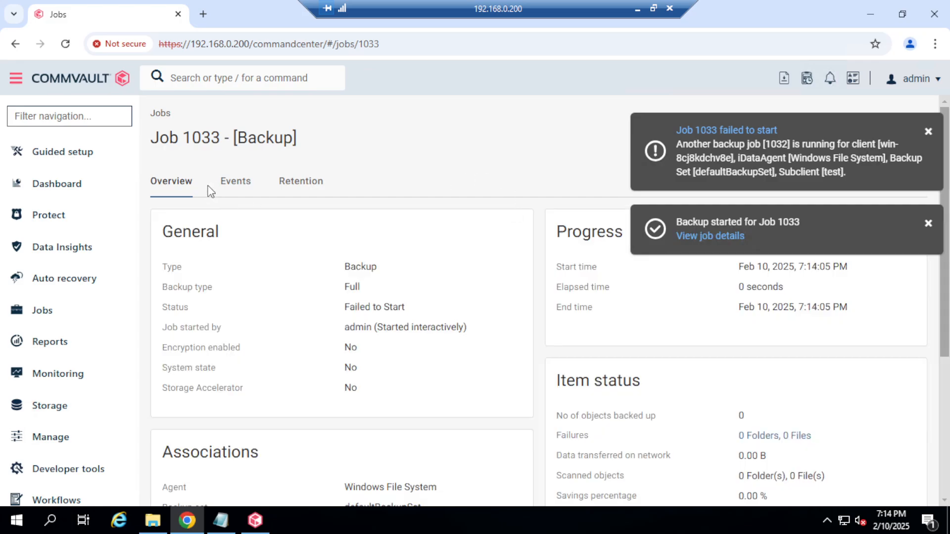
click(53, 311)
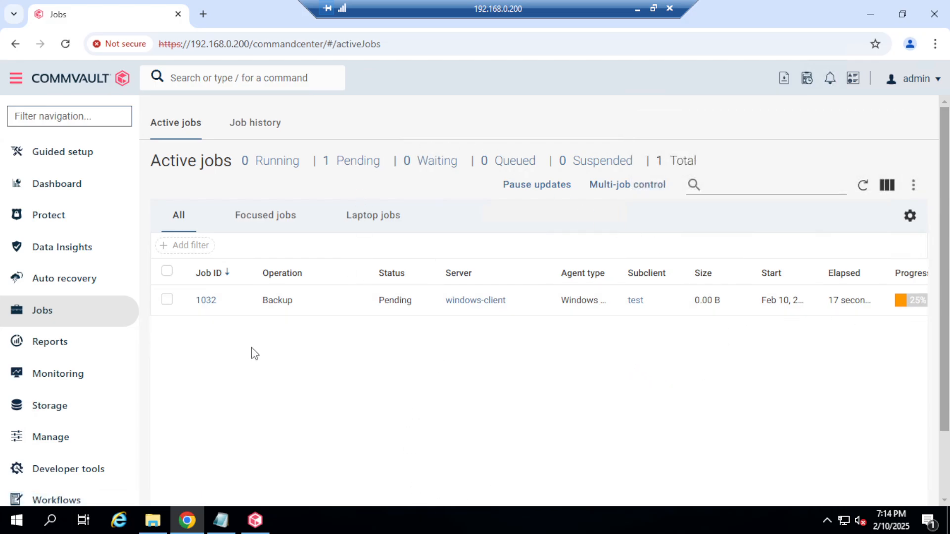
Step: Resume pending job 1032 and review its Attempts tab showing the earlier failed attempt
click(207, 302)
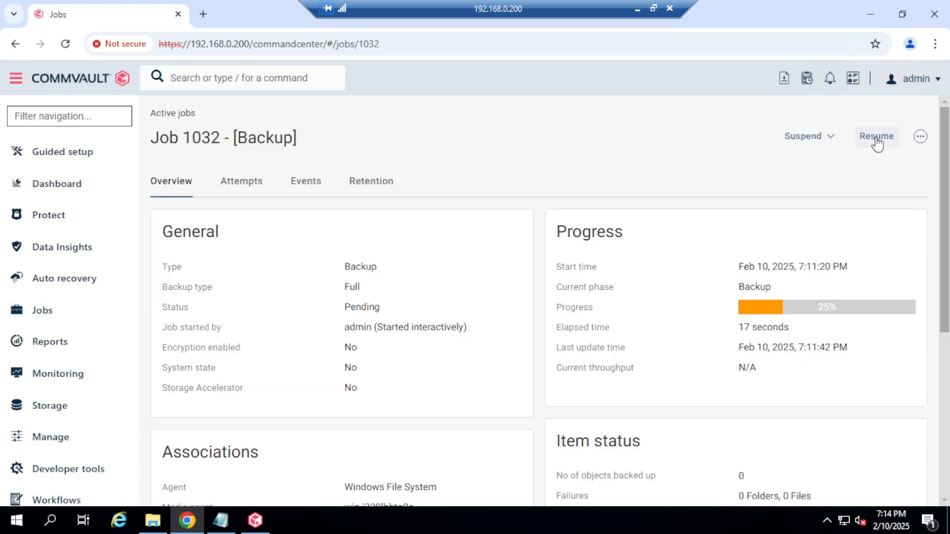
click(876, 141)
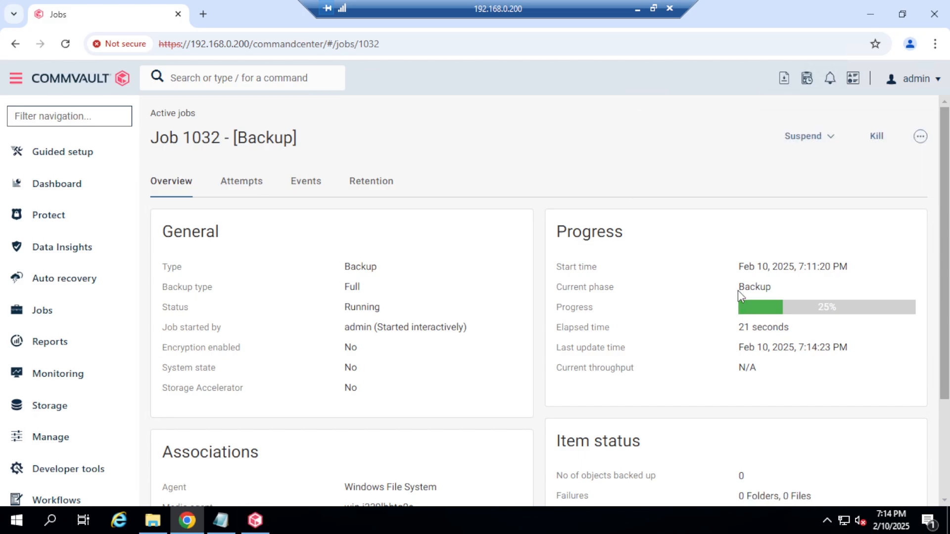
drag(738, 289, 759, 299)
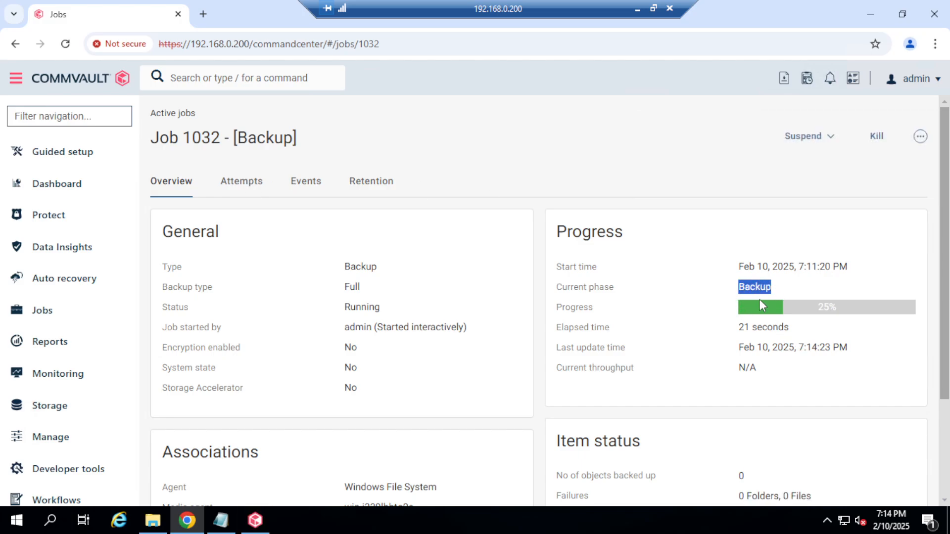
click(242, 182)
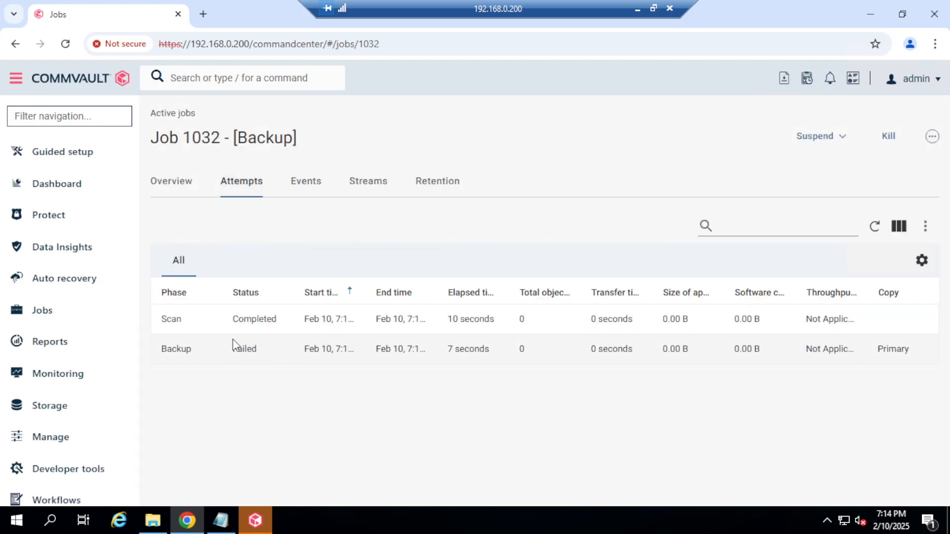
double_click(241, 348)
click(170, 182)
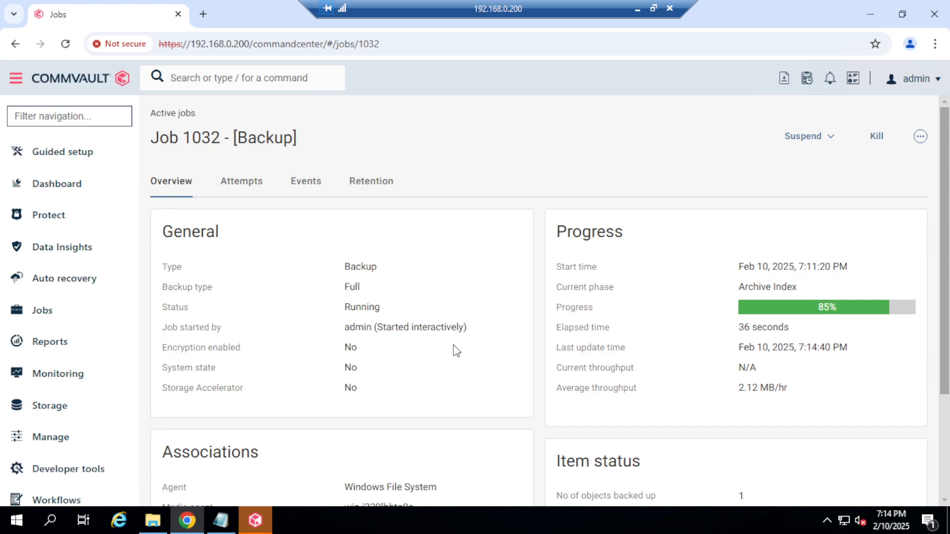
scroll(460, 350, down, 1)
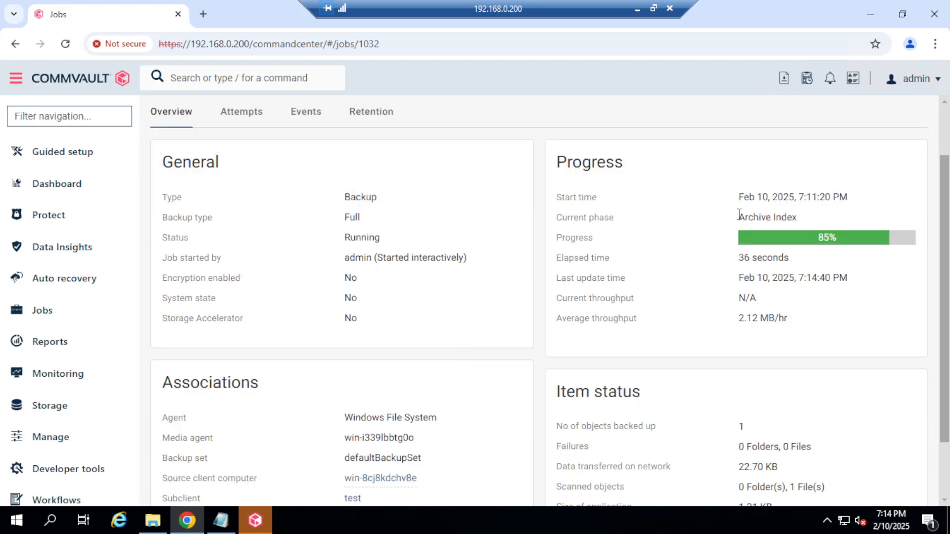
drag(739, 216, 800, 222)
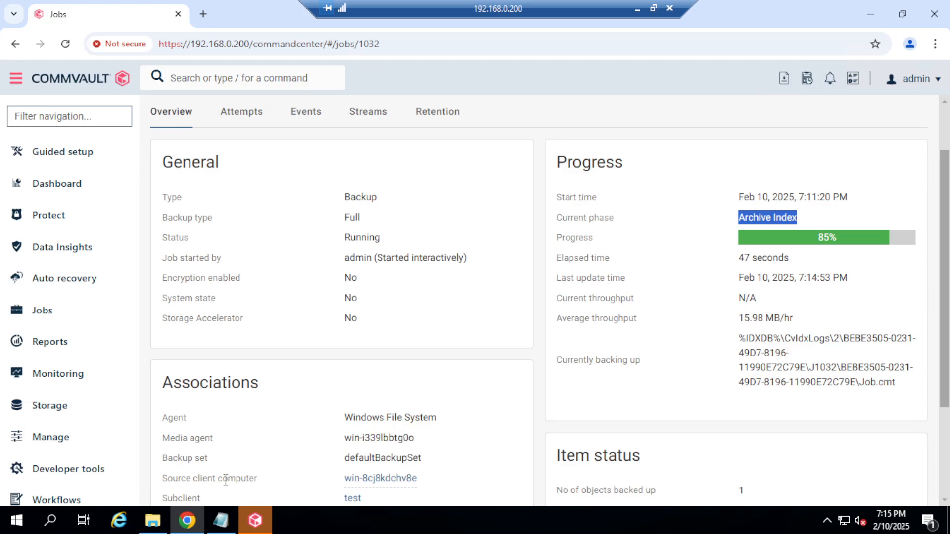
Step: Open the TapeLibrary folder on CV-Data (E:), then watch job 1032 reach Completed
click(153, 520)
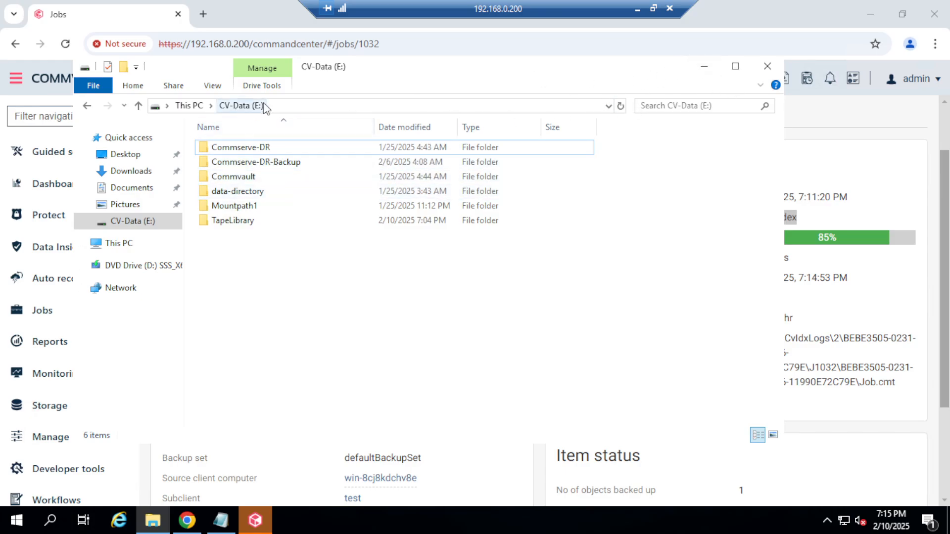
click(269, 226)
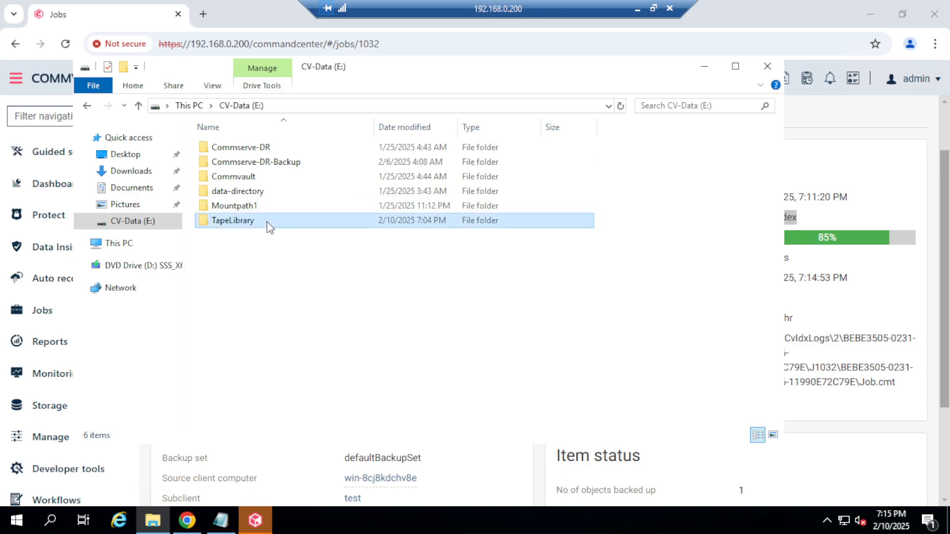
double_click(269, 226)
click(699, 67)
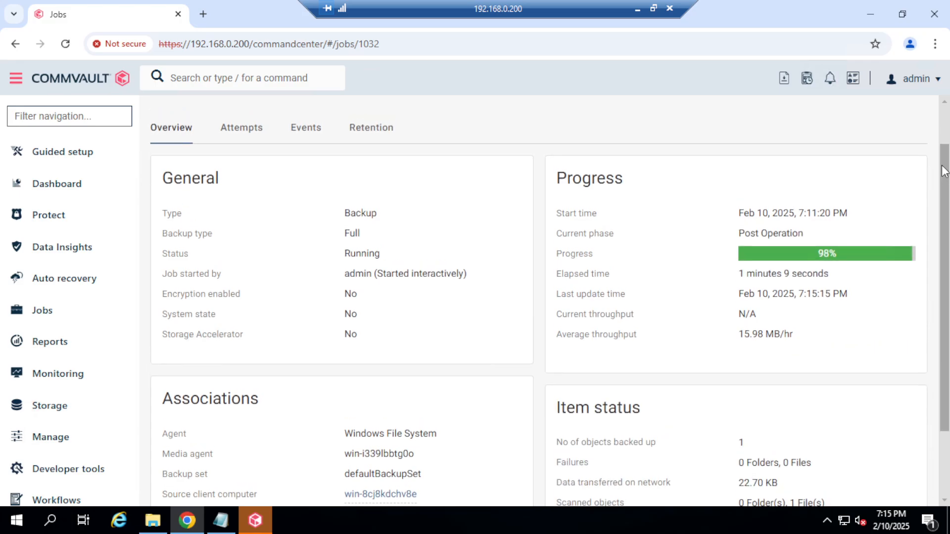
drag(943, 170, 941, 163)
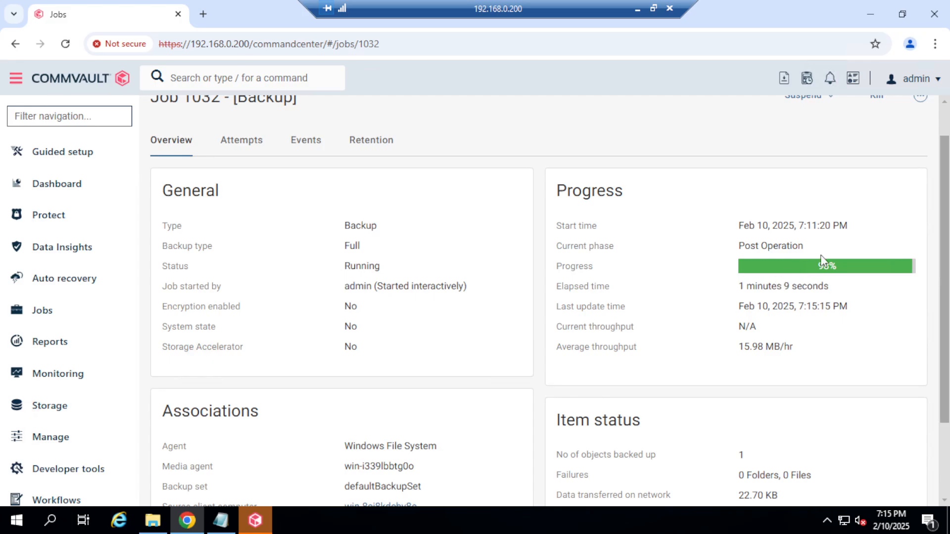
scroll(332, 266, up, 1)
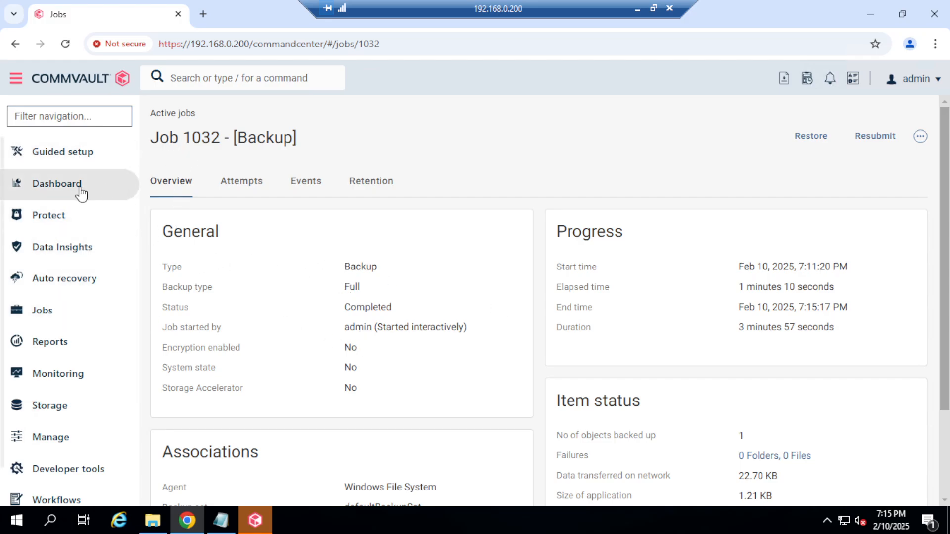
Step: Open the windows-client test subclient, confirm the Feb 10, 7:11 PM recovery point, then minimize the session
click(52, 216)
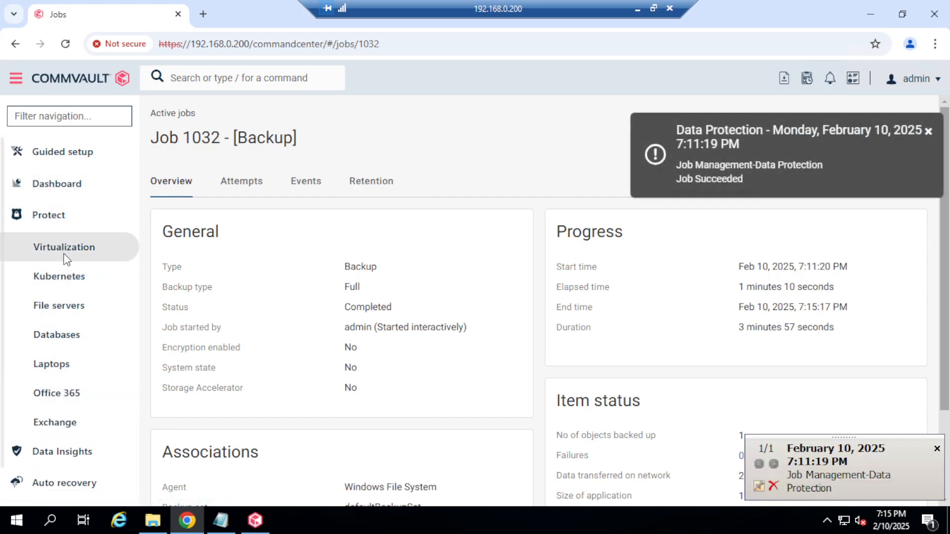
click(64, 307)
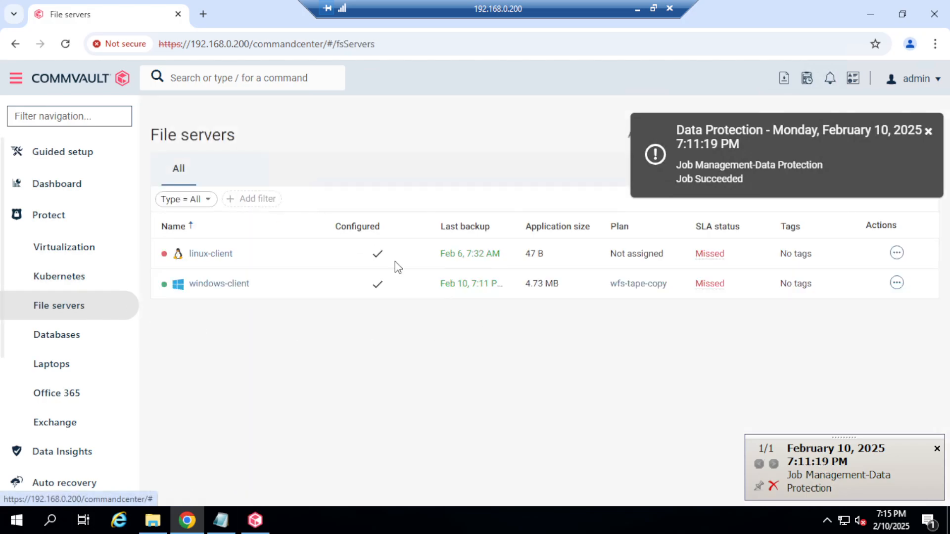
click(230, 286)
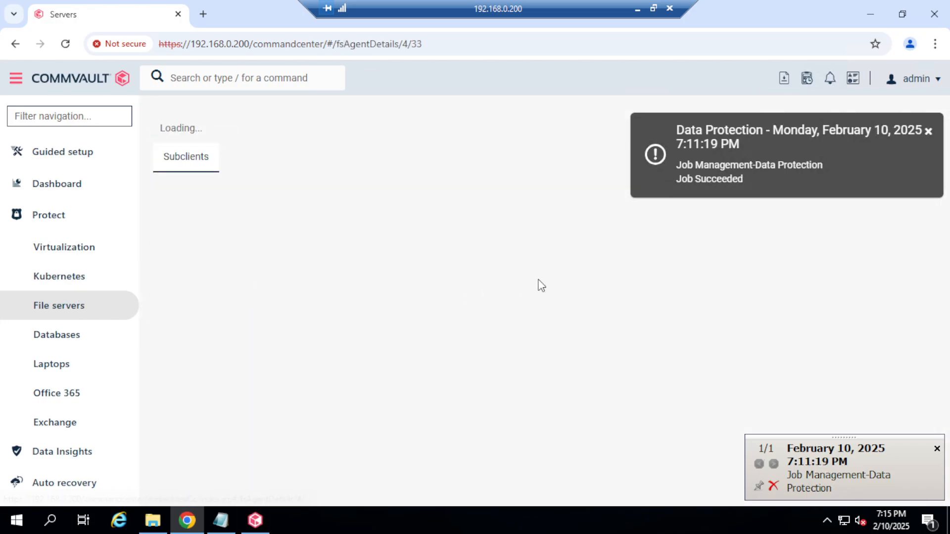
scroll(244, 409, down, 8)
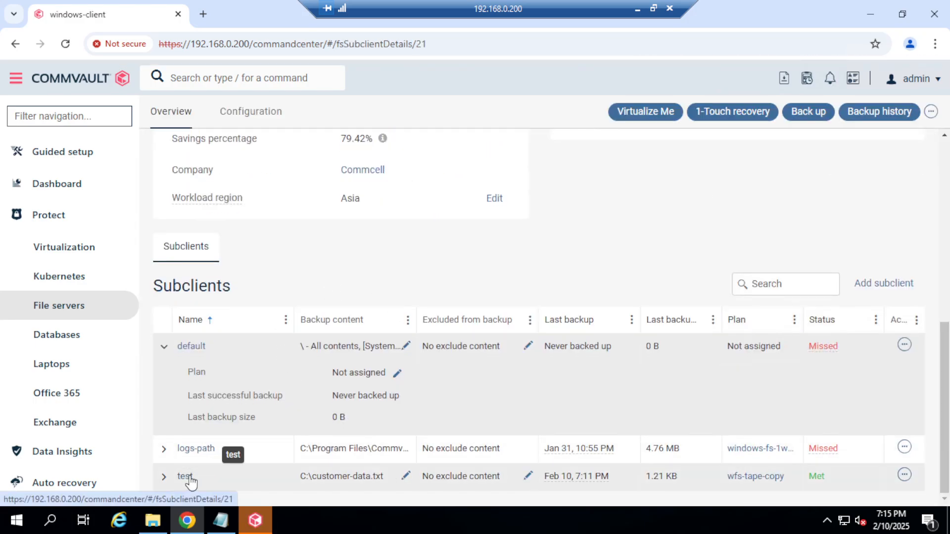
click(185, 479)
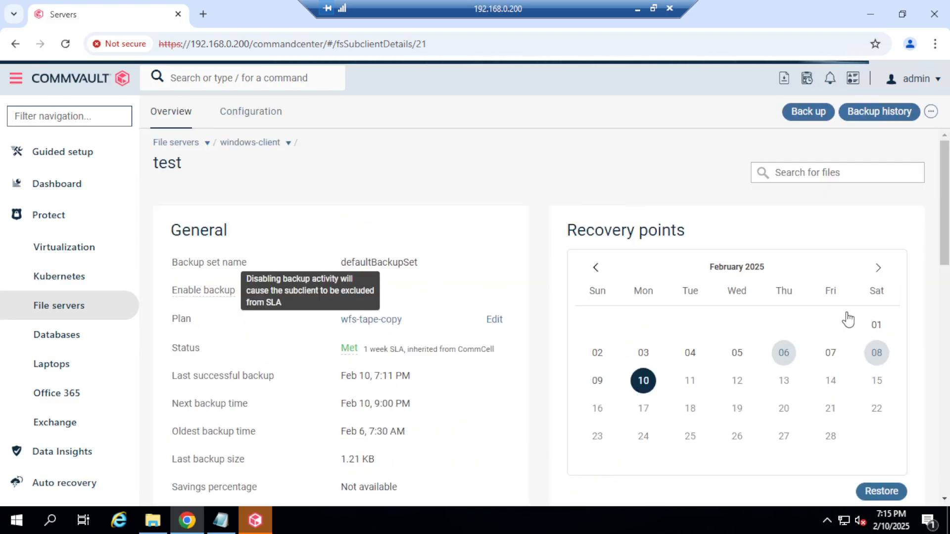
scroll(683, 380, down, 4)
scroll(648, 232, up, 1)
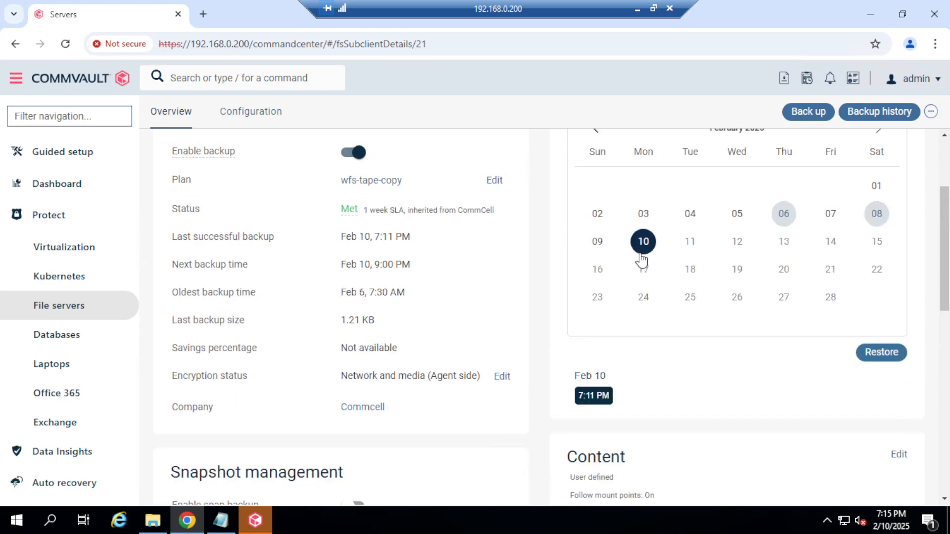
click(637, 9)
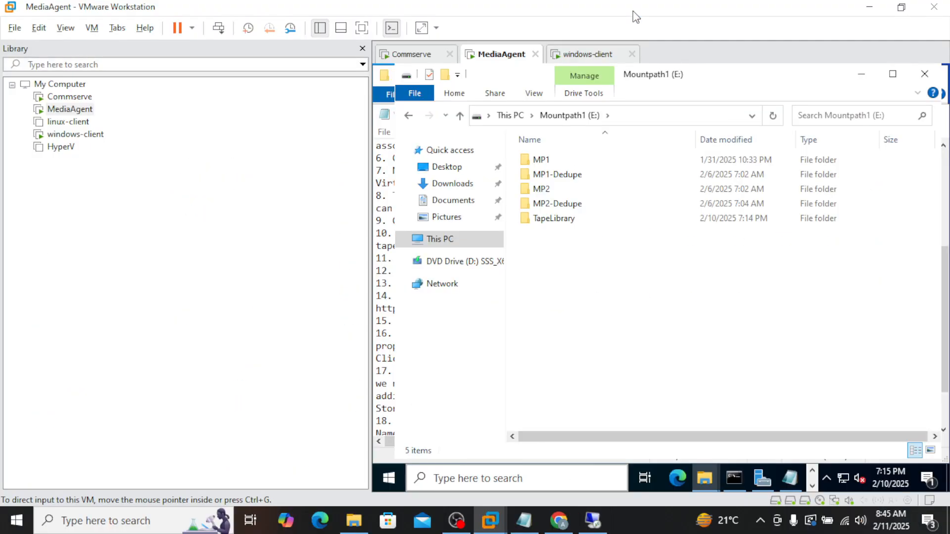
Step: Sign in to the windows-client VM as Administrator via Send Ctrl+Alt+Del
click(596, 57)
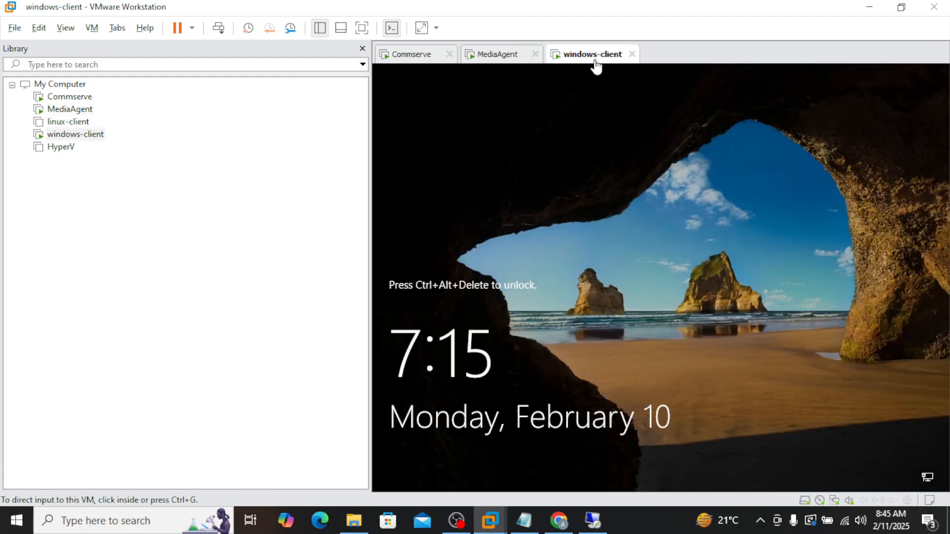
click(91, 28)
click(149, 97)
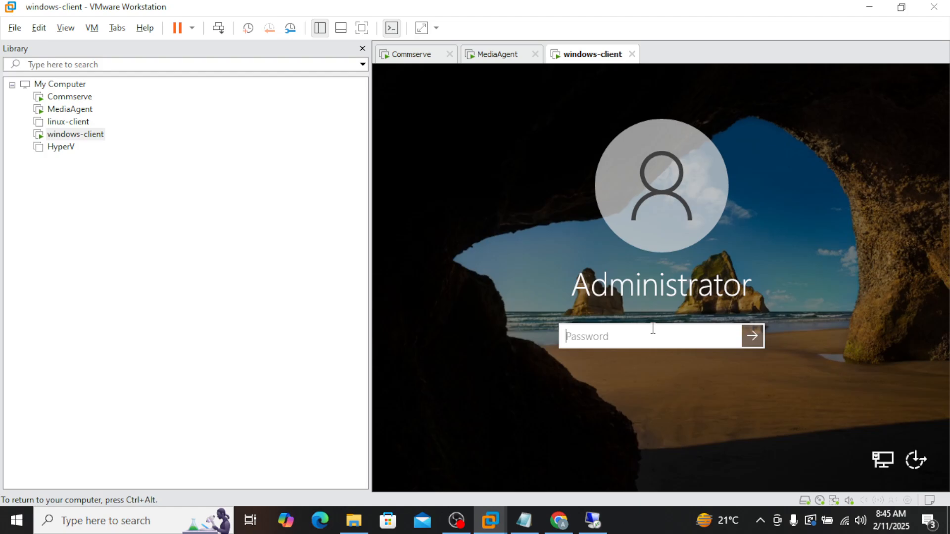
text(••)
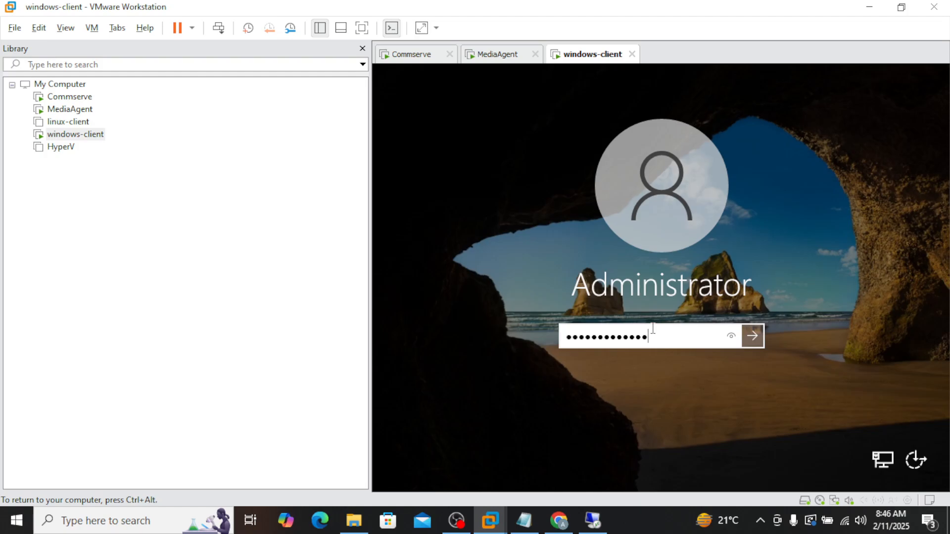
key(Return)
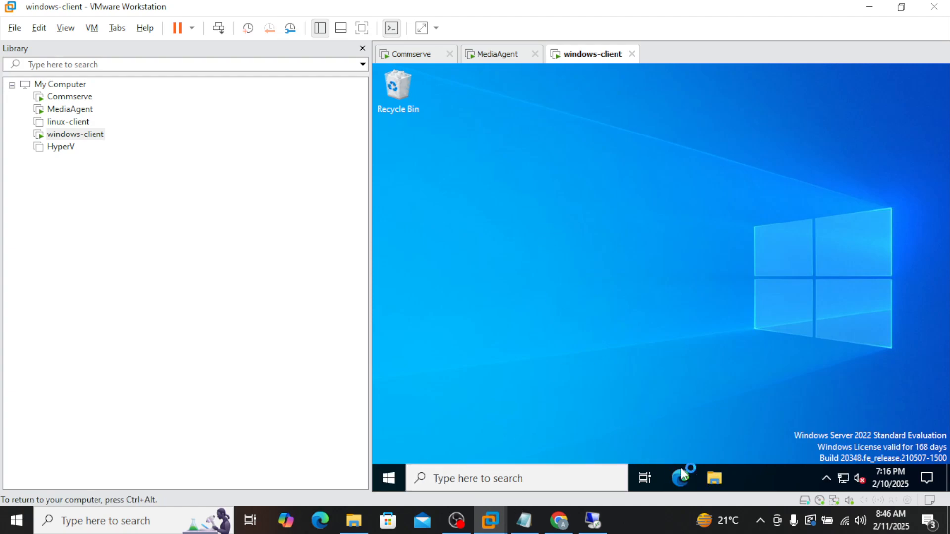
Step: Delete the customer-data file from Local Disk (C:), then return to the Commvault remote session
click(717, 477)
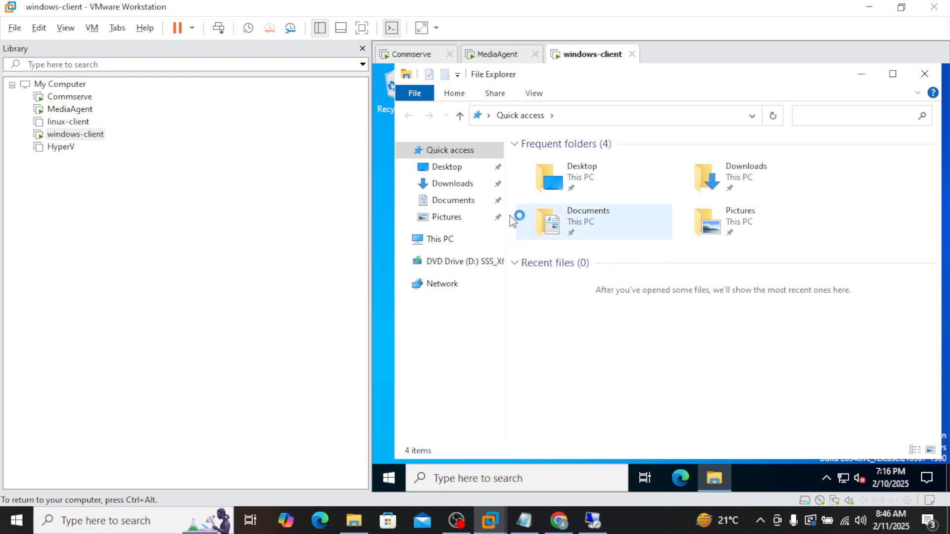
click(447, 242)
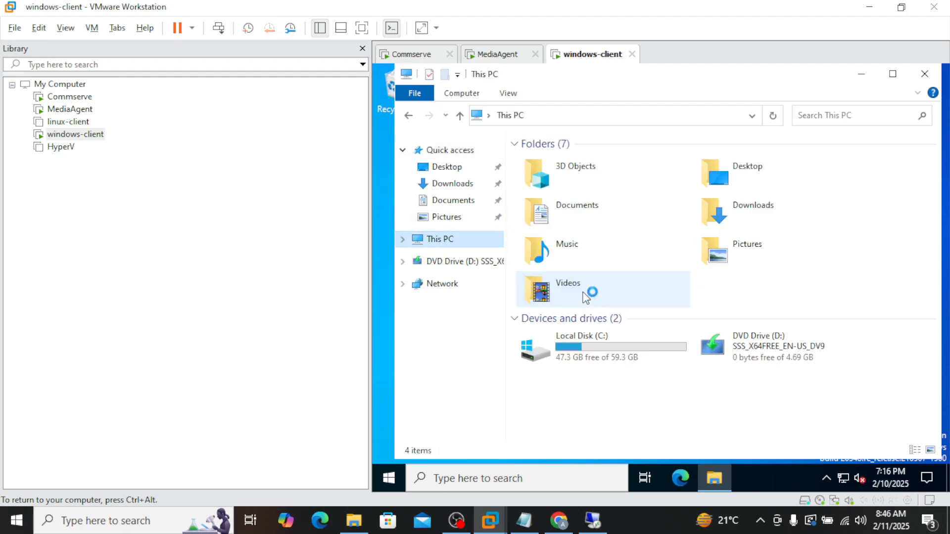
double_click(584, 346)
click(556, 247)
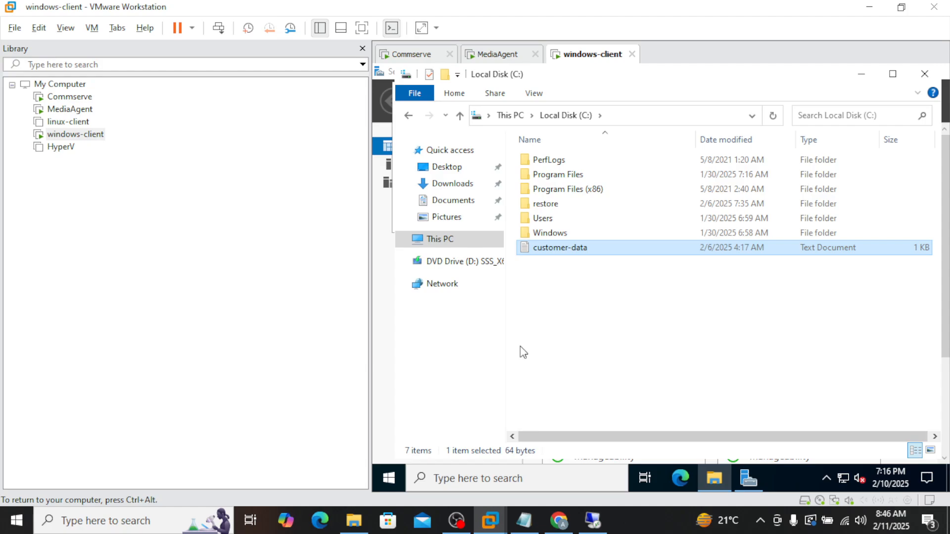
key(Delete)
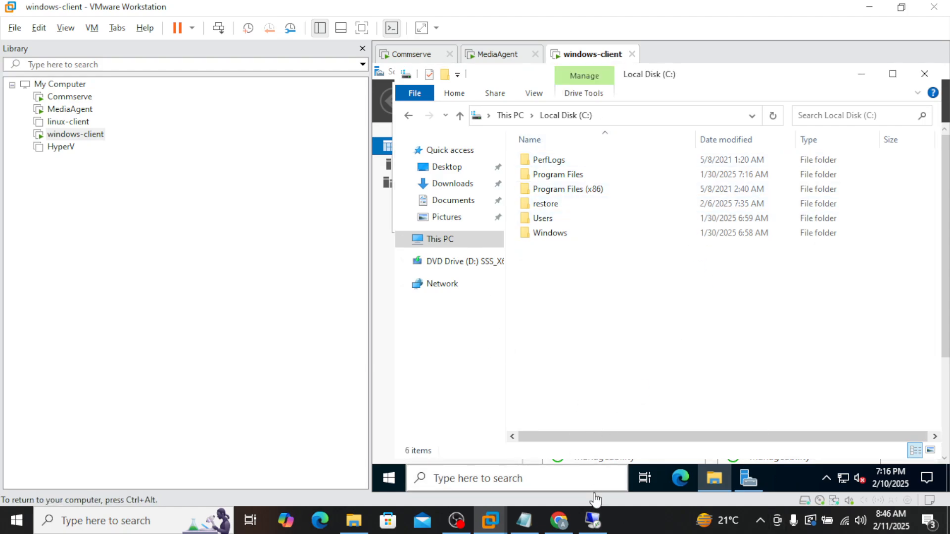
click(592, 520)
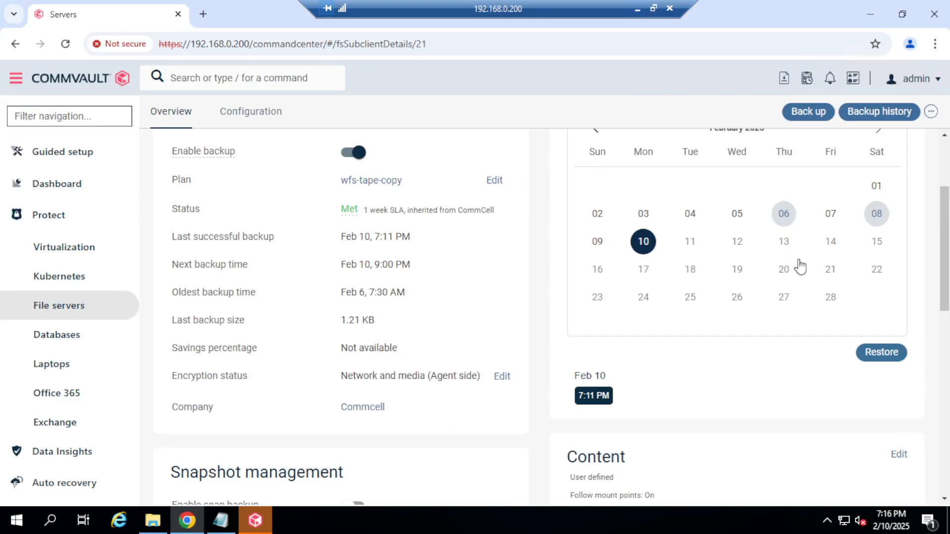
Step: Select the whole C: drive from the recovery points for restore, then cancel out of the restore options
scroll(613, 279, up, 2)
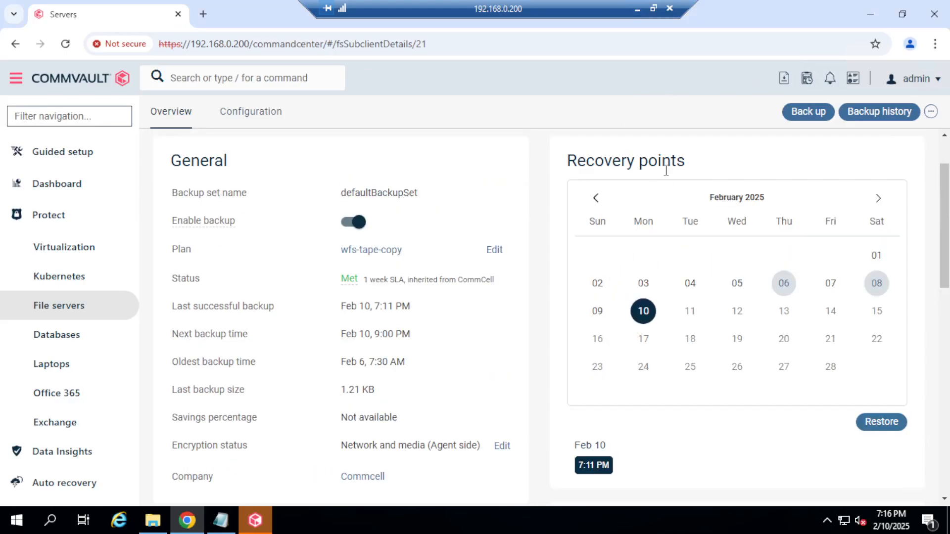
click(882, 424)
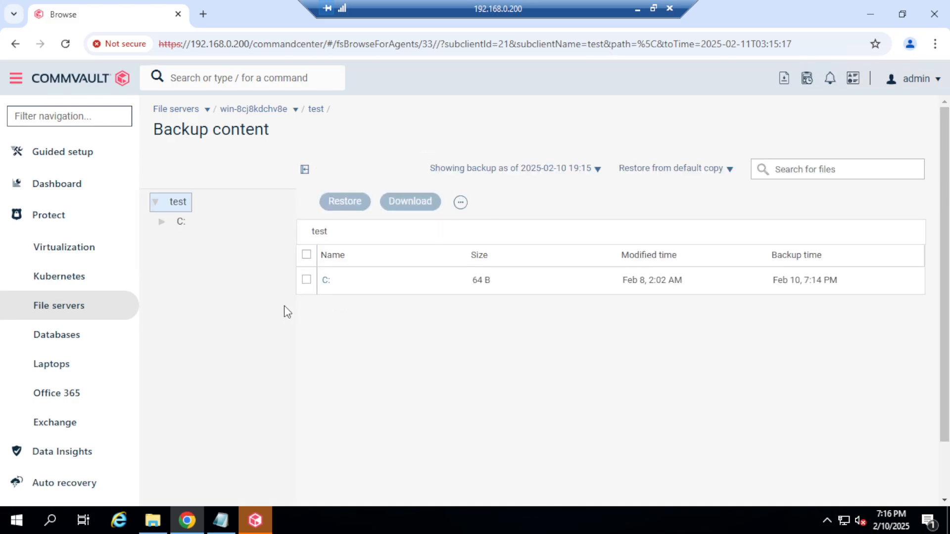
click(307, 280)
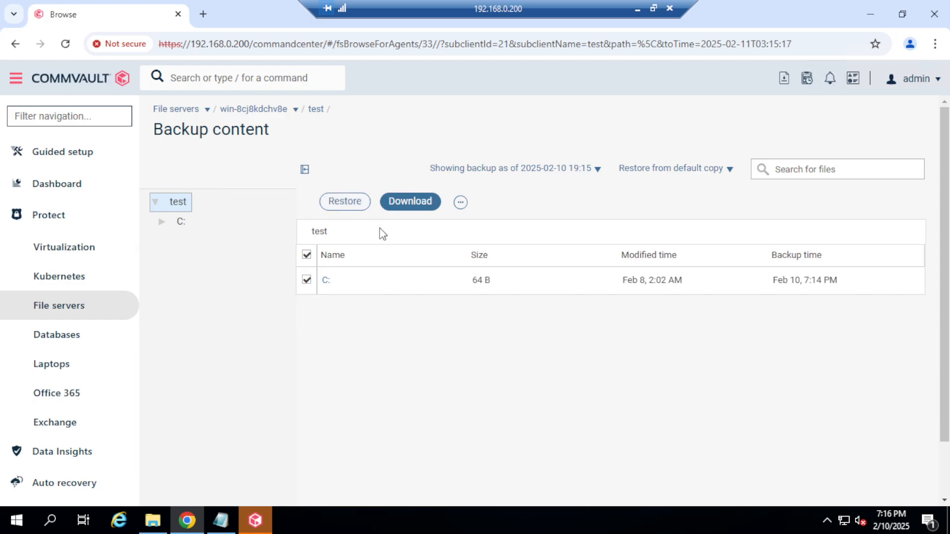
click(344, 201)
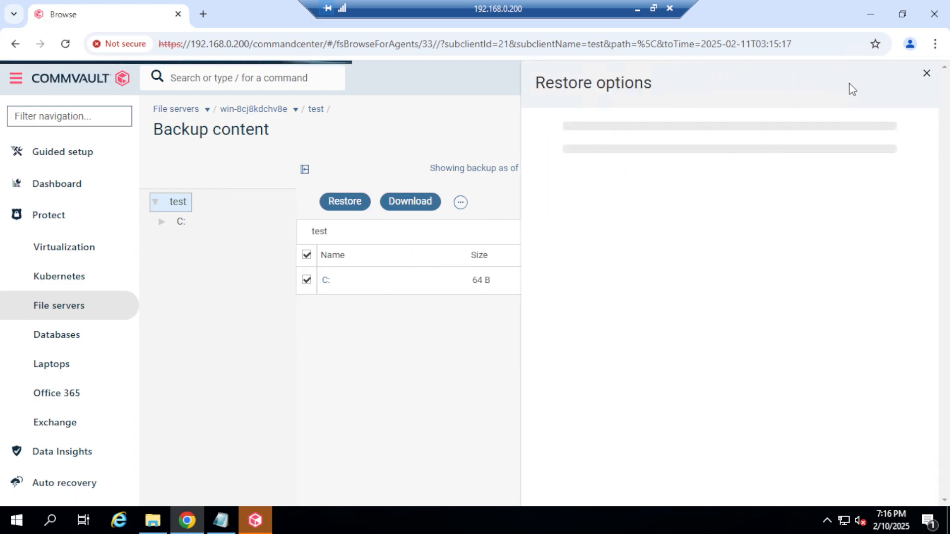
click(926, 73)
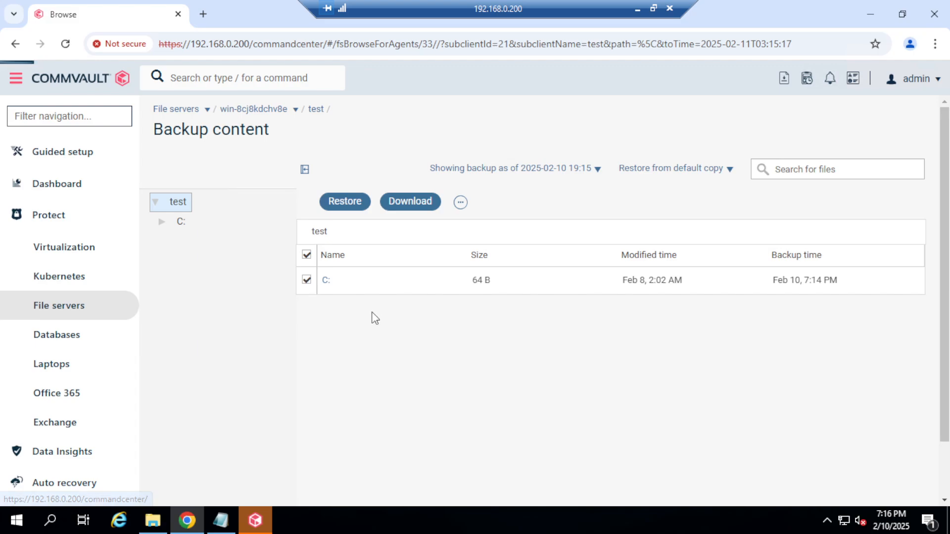
Step: Restore only customer-data.txt to its original folder, overwrite off and email notification off, creating job 1034
click(325, 281)
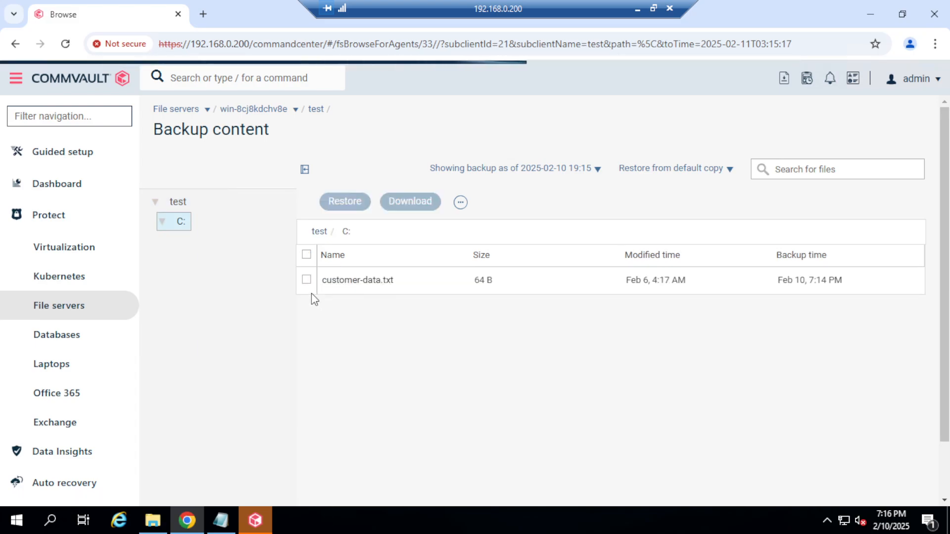
click(306, 280)
click(342, 202)
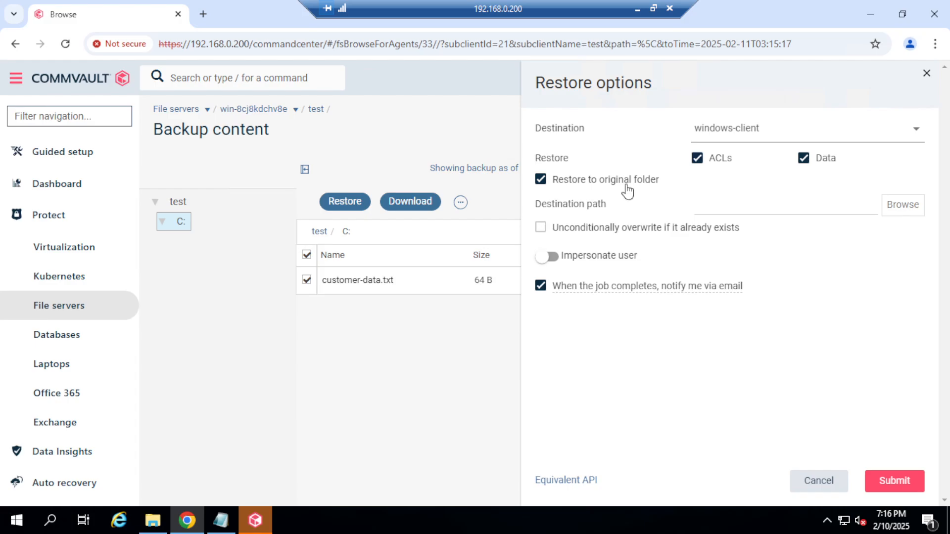
click(541, 229)
click(544, 230)
click(542, 230)
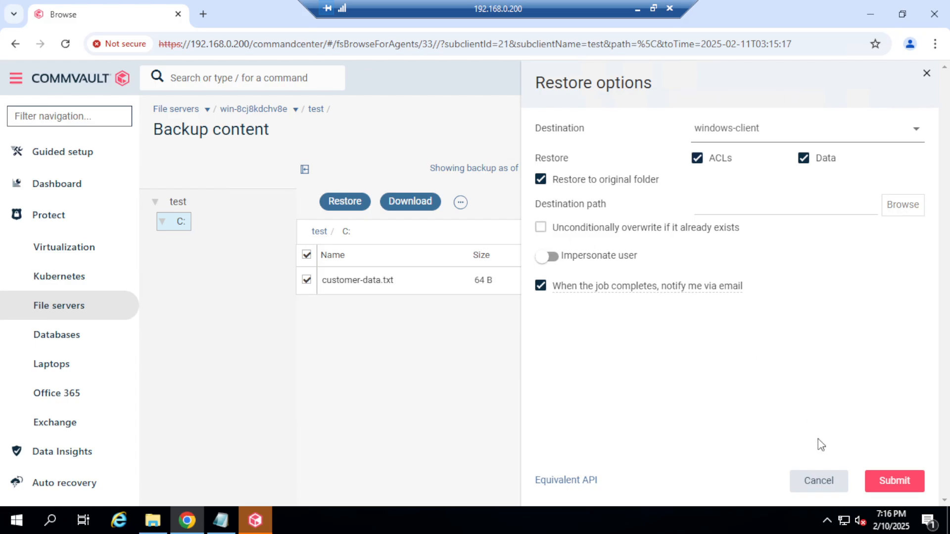
click(540, 292)
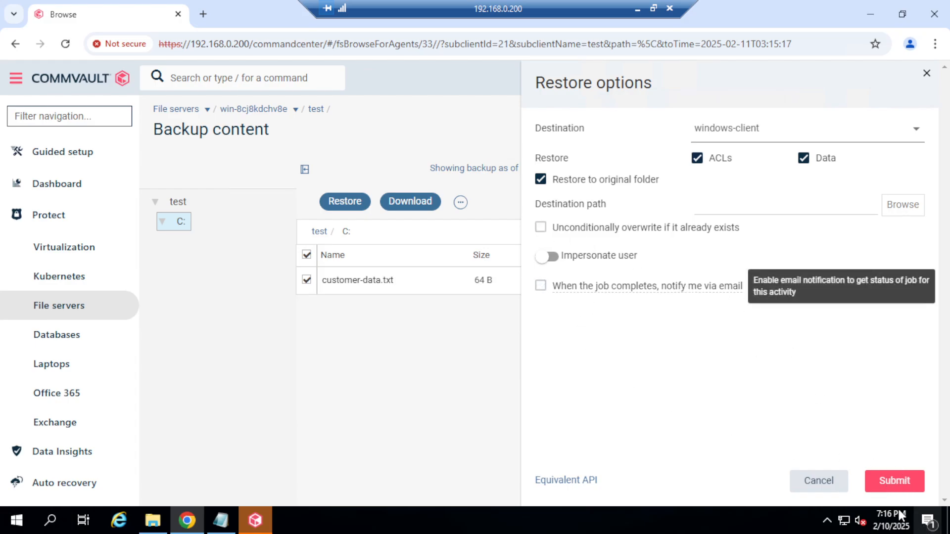
click(896, 484)
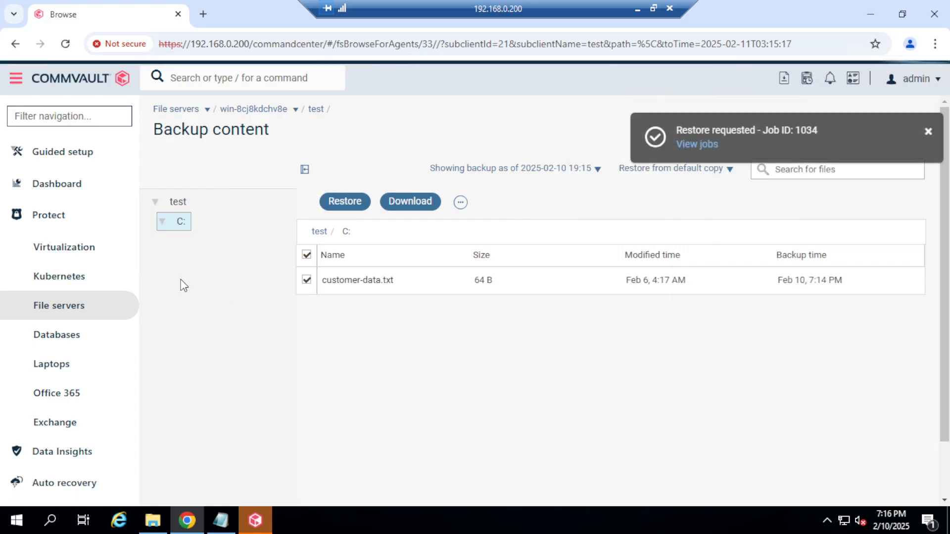
Step: Open restore job 1034's details and dismiss the restore-requested notification
click(697, 144)
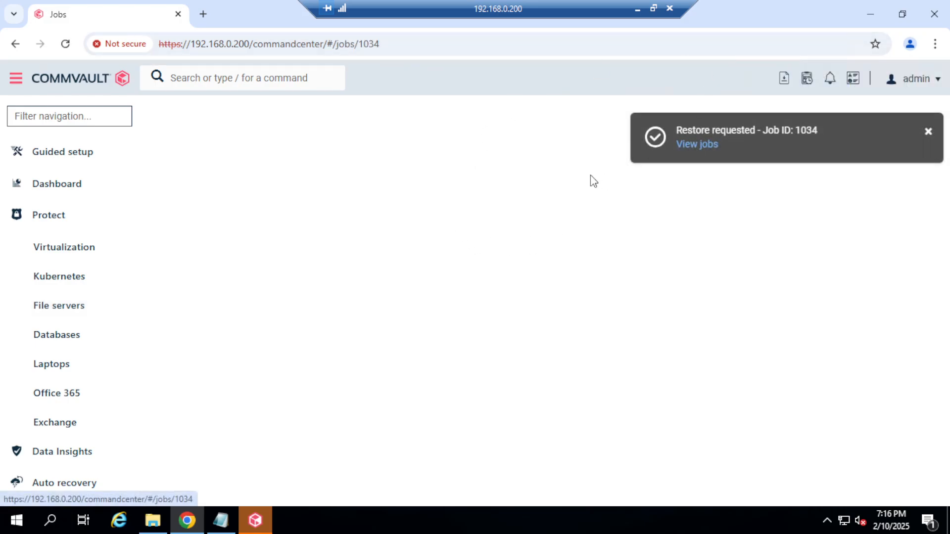
click(927, 130)
scroll(494, 176, down, 1)
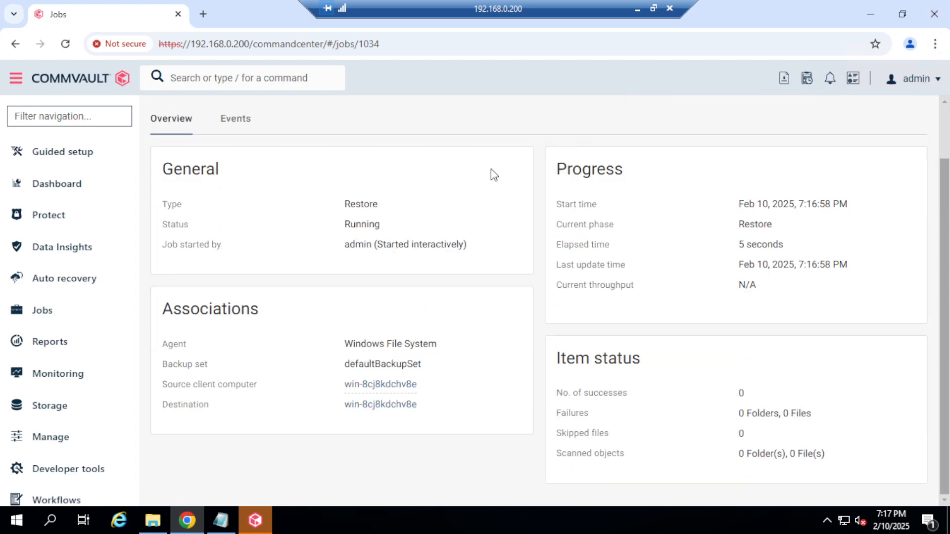
scroll(492, 168, up, 1)
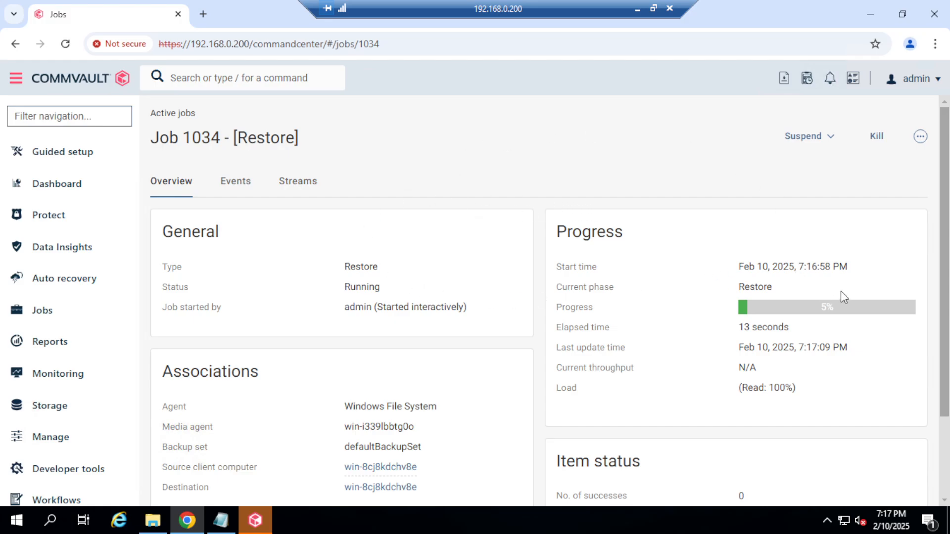
mouse_move(945, 253)
mouse_down()
mouse_move(940, 319)
mouse_move(941, 257)
mouse_up()
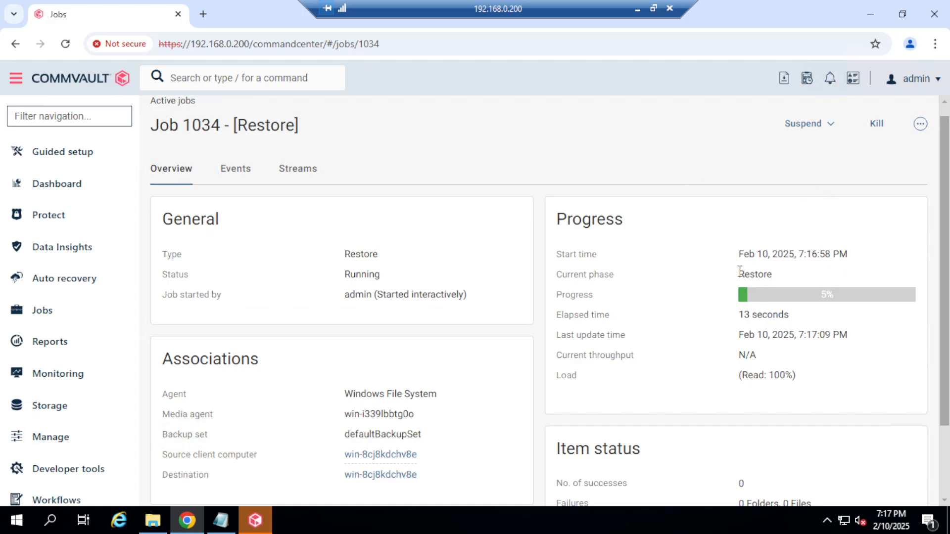
Step: Follow job 1034 from the Restore phase until its status reads Completed, then return to VMware Workstation
drag(738, 273, 776, 280)
click(755, 277)
click(775, 277)
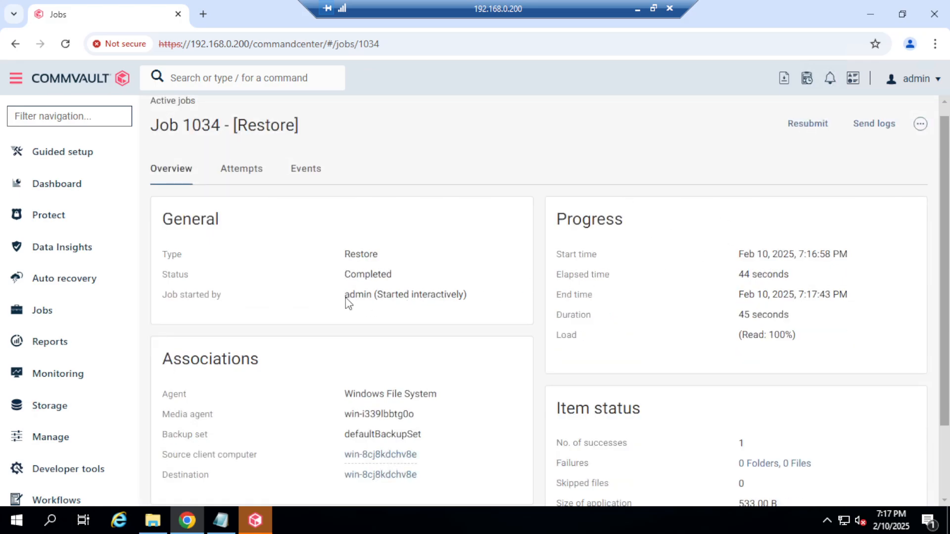
drag(344, 275, 395, 275)
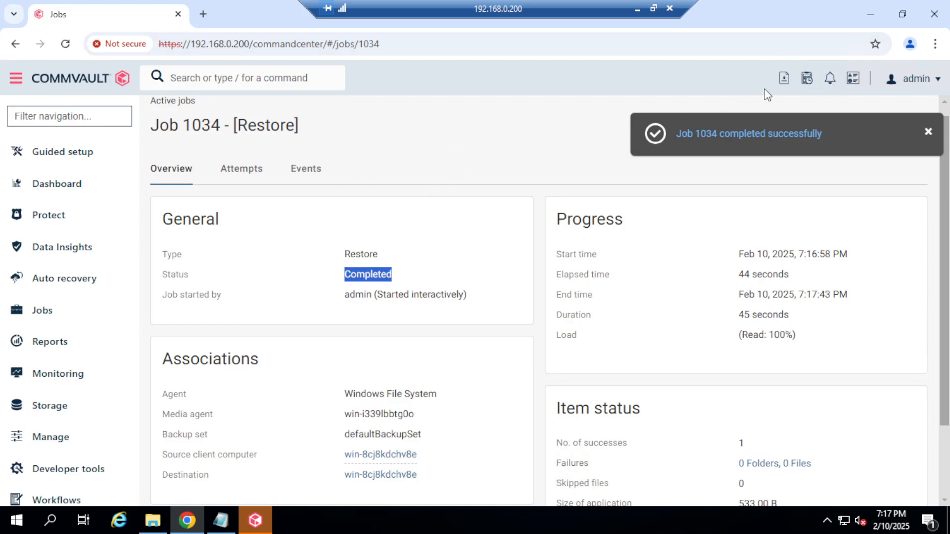
click(635, 8)
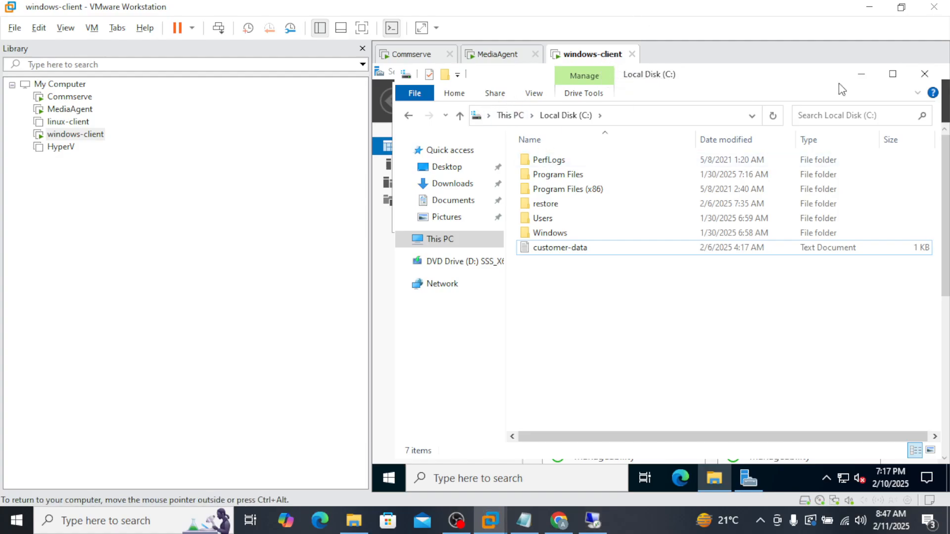
click(586, 250)
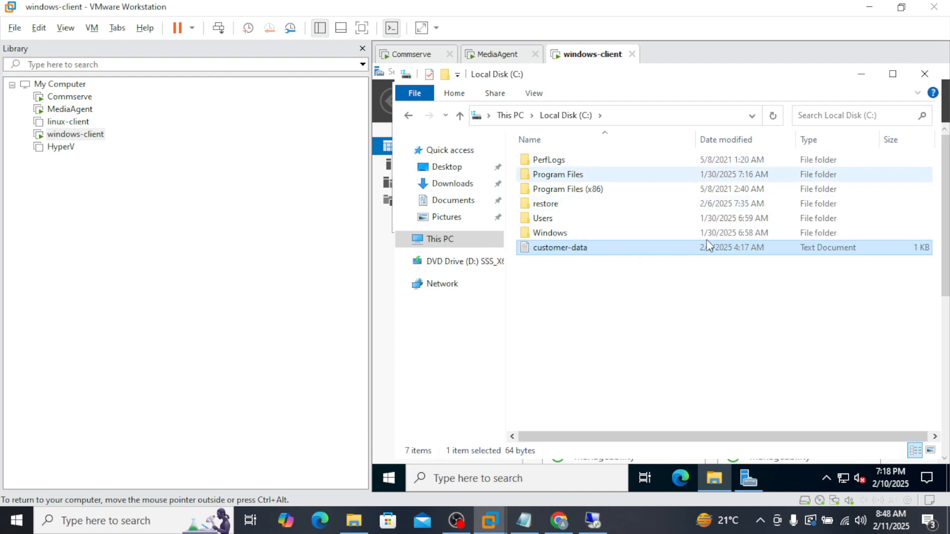